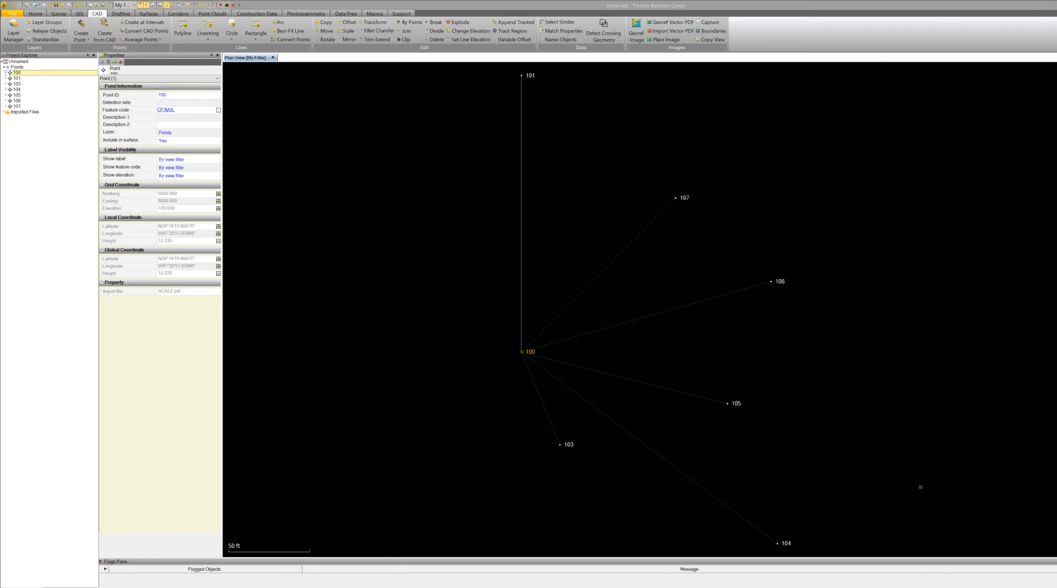
Zoom out to find where the survey points lie on the background map.
scroll(748, 437, down, 4)
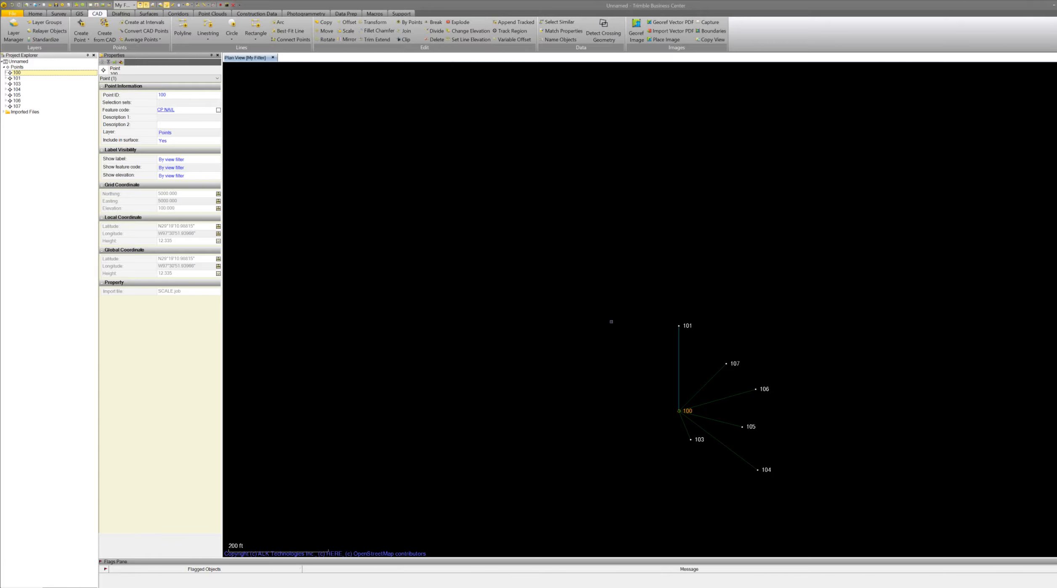
scroll(547, 314, down, 5)
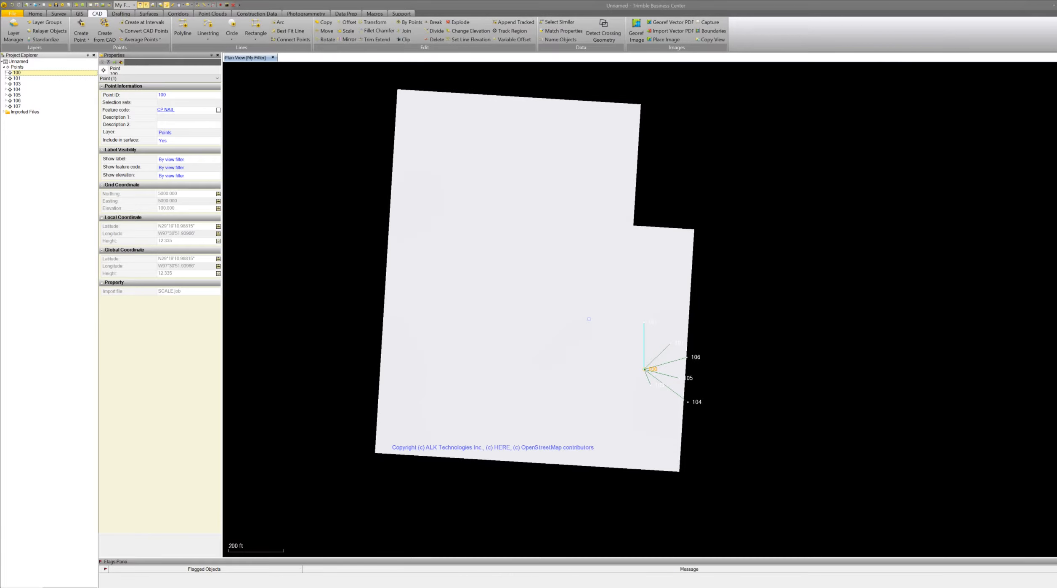
scroll(529, 312, down, 3)
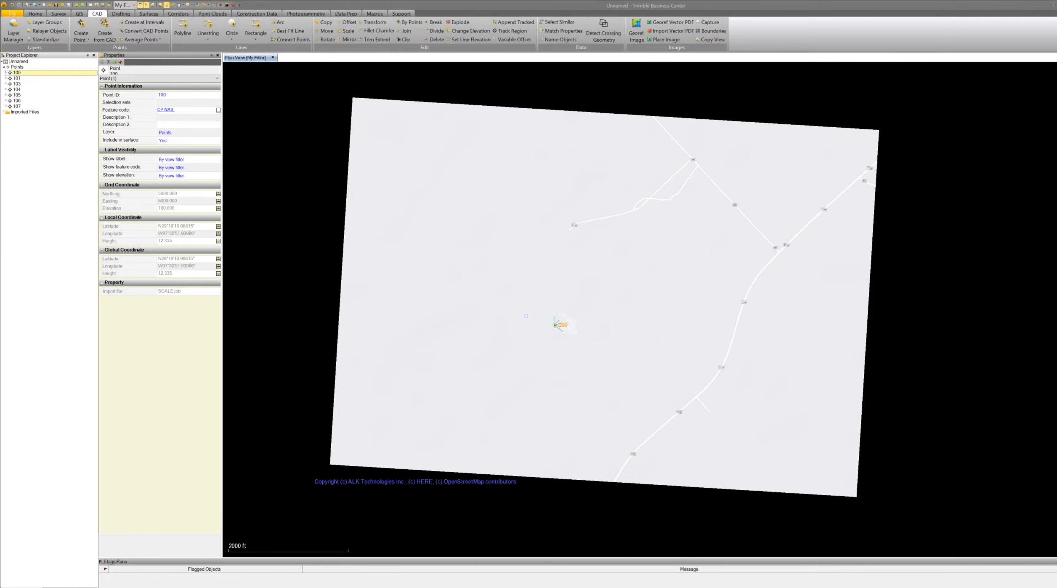
scroll(526, 316, down, 3)
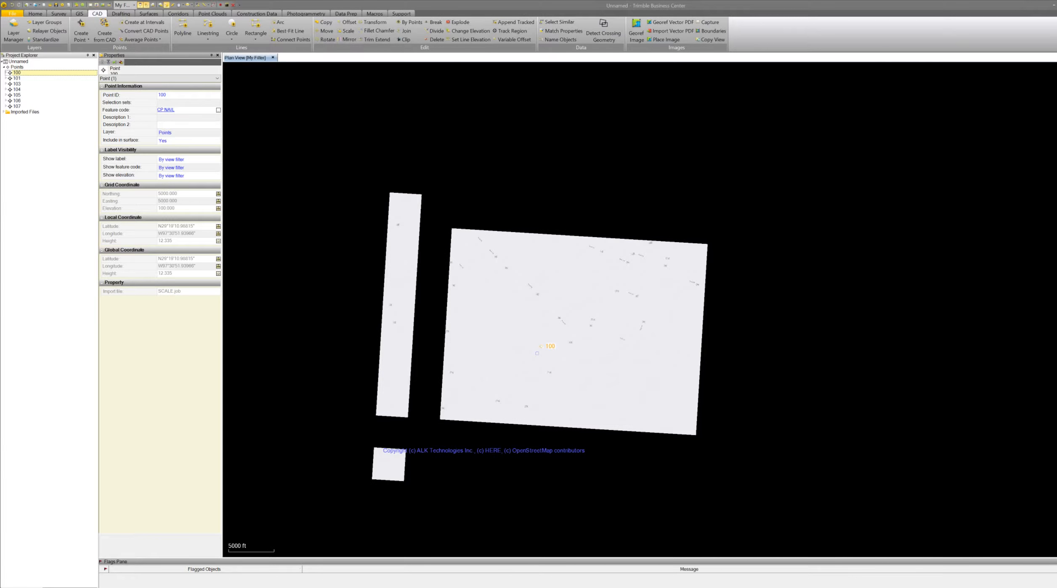
scroll(537, 353, down, 3)
scroll(534, 354, down, 3)
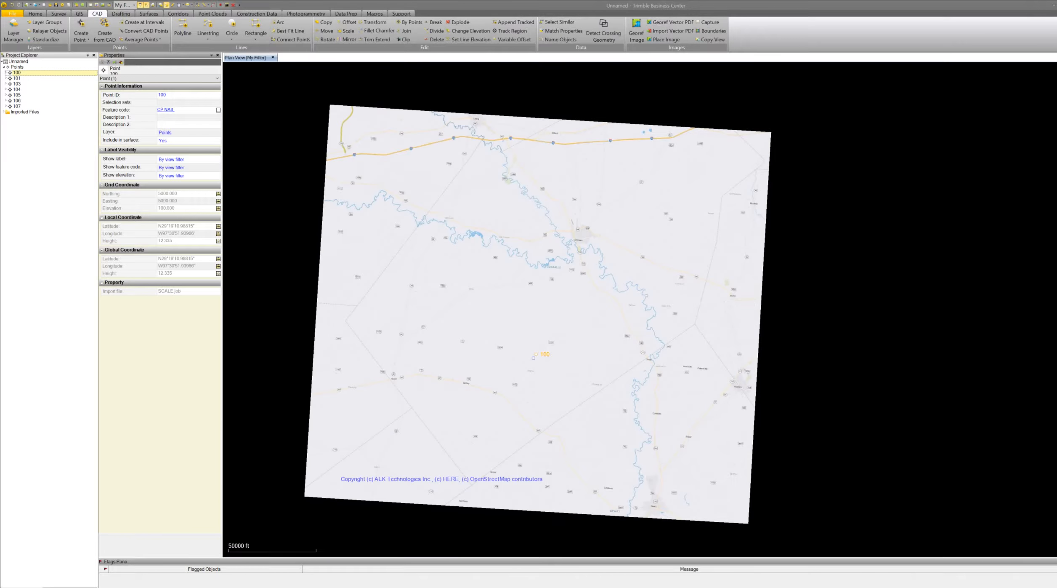
scroll(534, 357, down, 3)
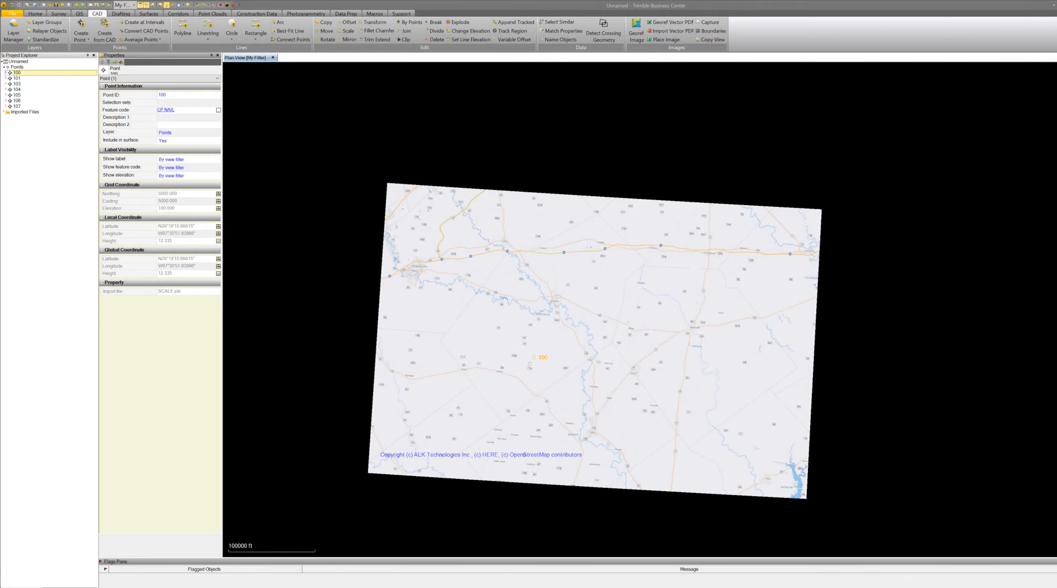
scroll(534, 357, down, 3)
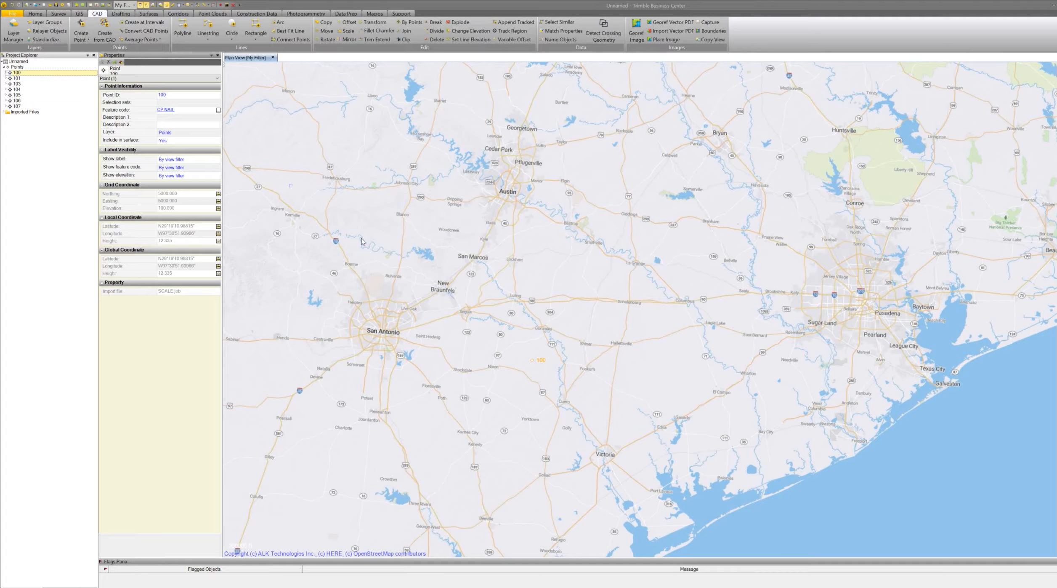
Inspect the project layers and the map area around the survey points' location.
click(13, 27)
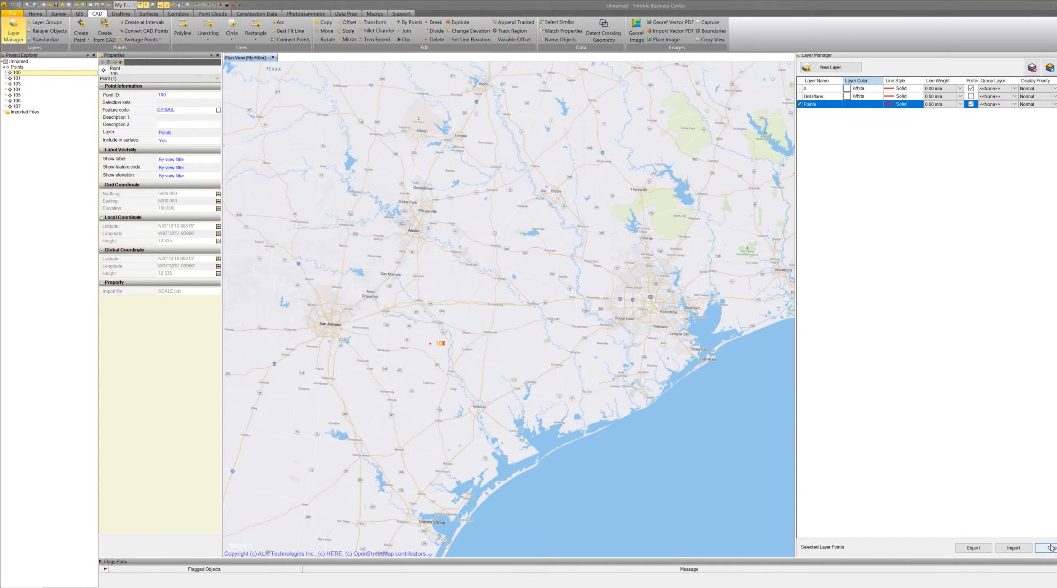
click(1051, 547)
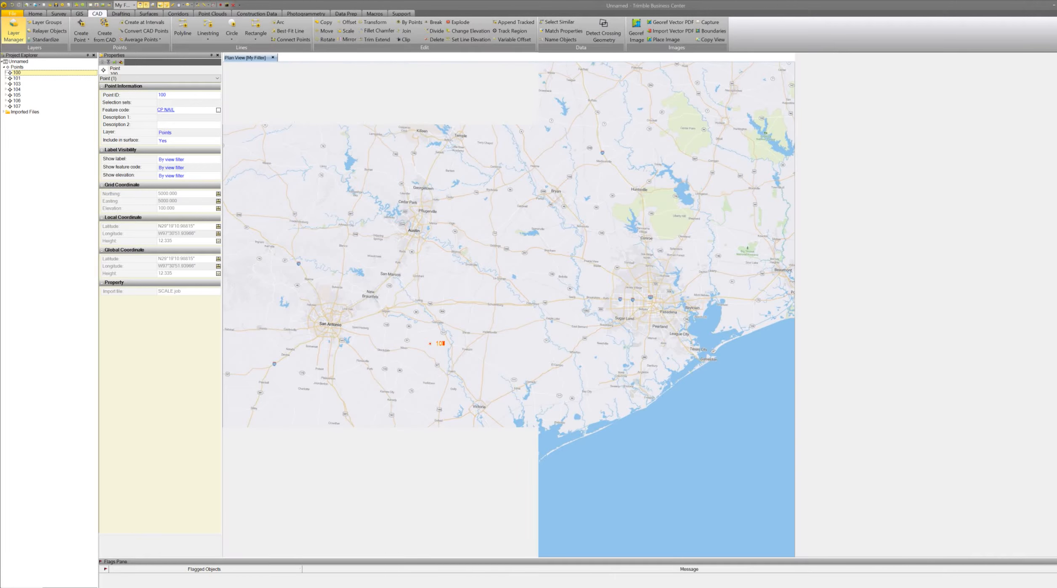
scroll(613, 362, up, 4)
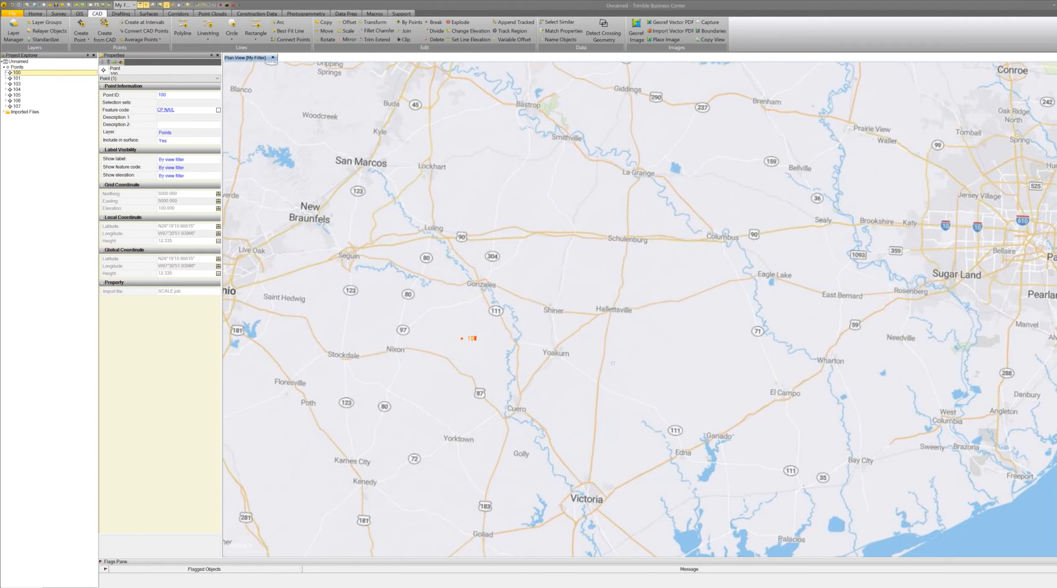
scroll(525, 335, up, 2)
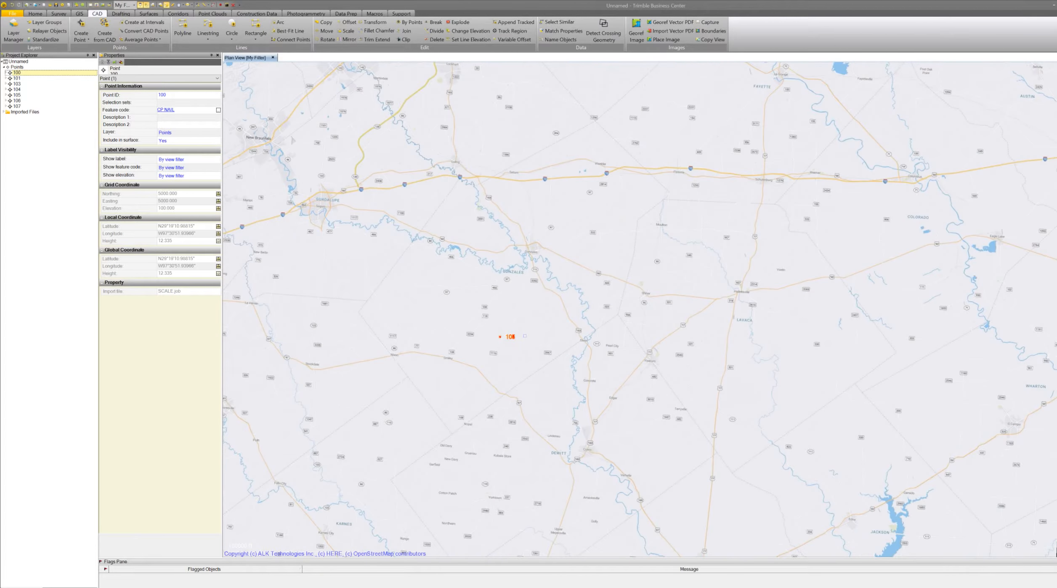
scroll(525, 336, down, 5)
scroll(528, 337, down, 3)
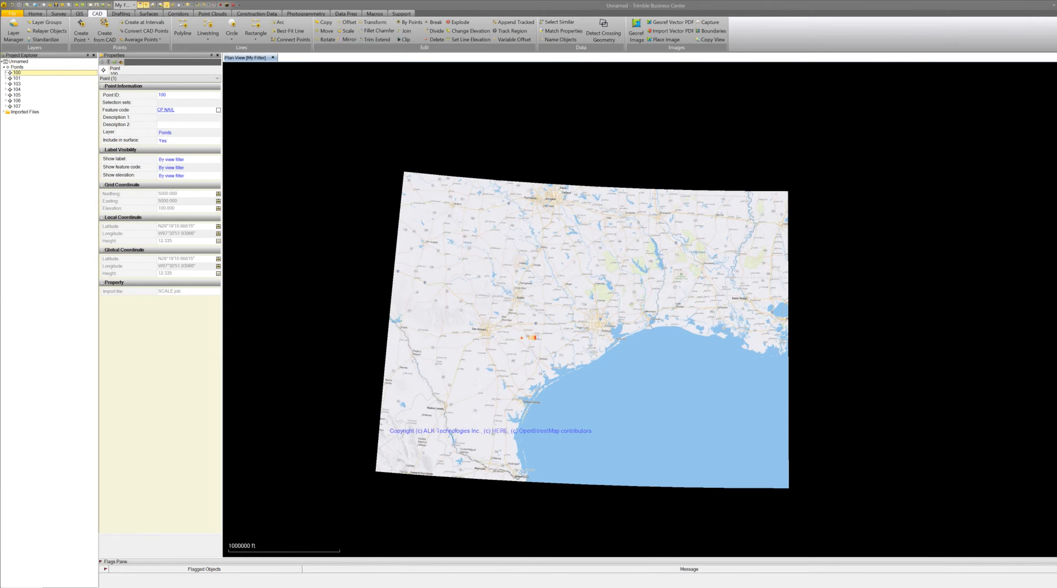
scroll(534, 337, up, 2)
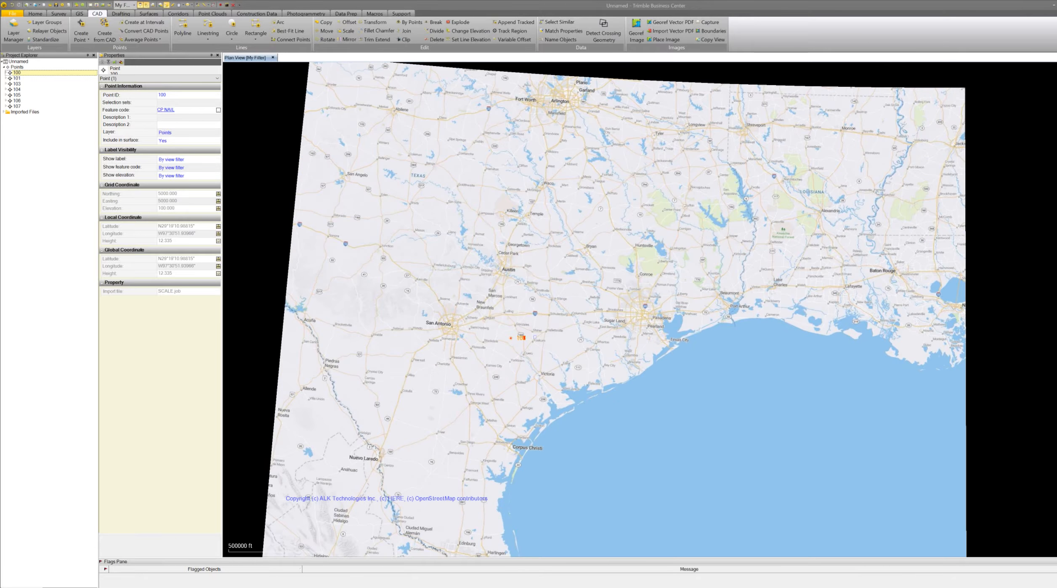
scroll(529, 339, up, 3)
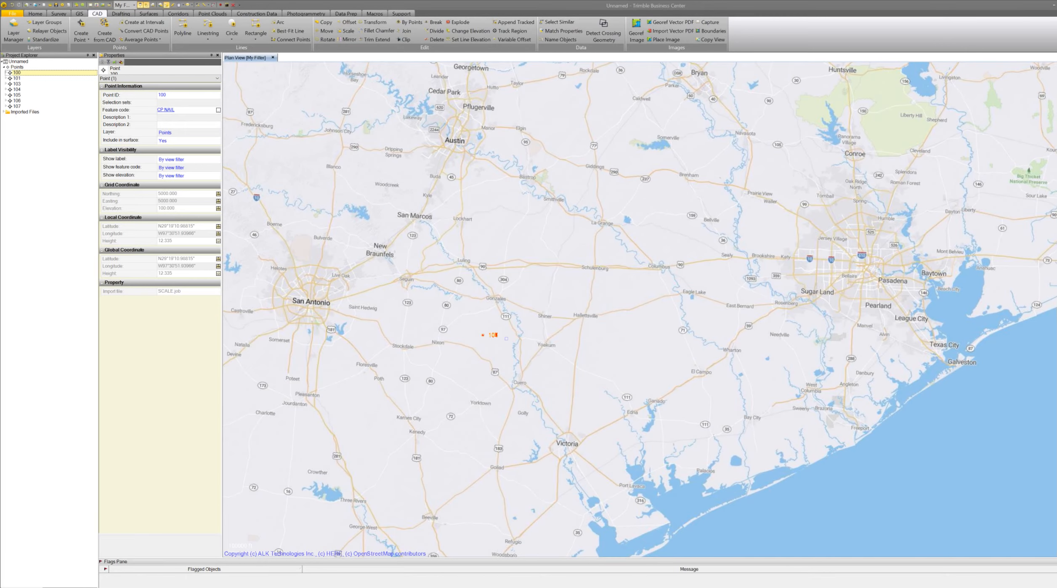
Set the project coordinate system to the recently used United States/State Plane 1983 Mississippi East zone.
scroll(507, 338, down, 3)
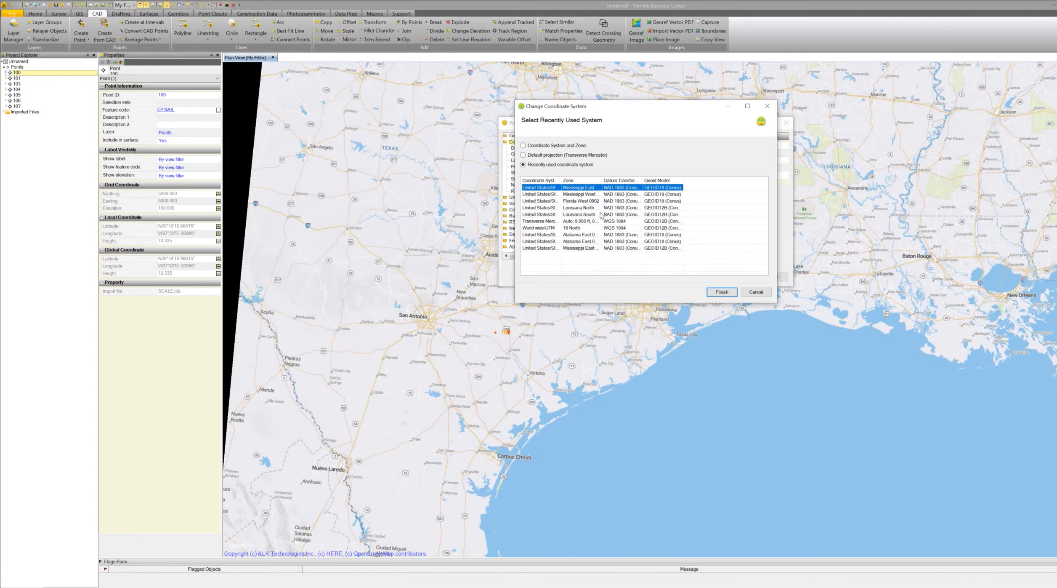
click(723, 292)
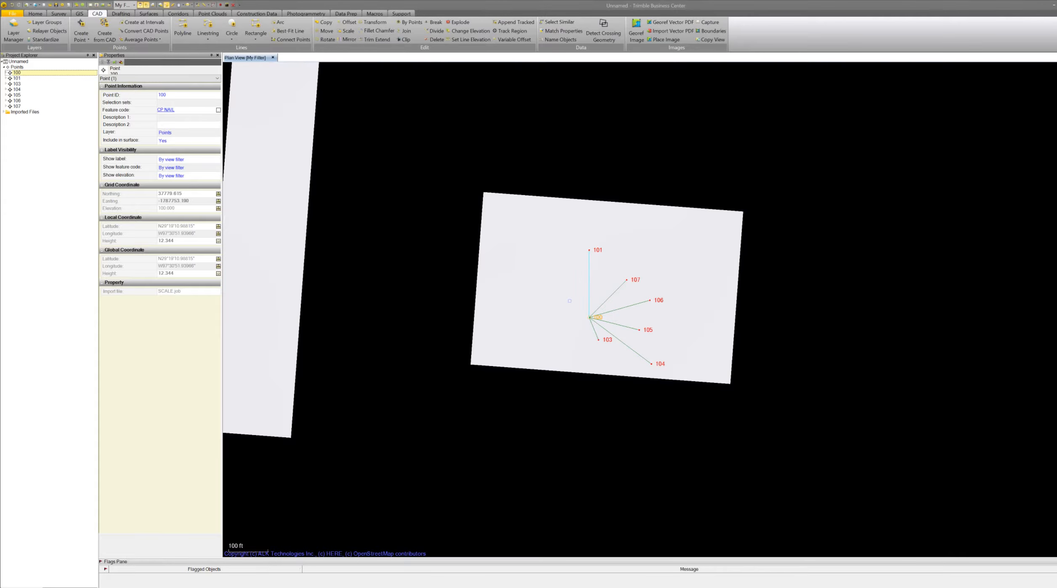
Zoom around the map to check where the survey points now sit.
scroll(579, 313, down, 5)
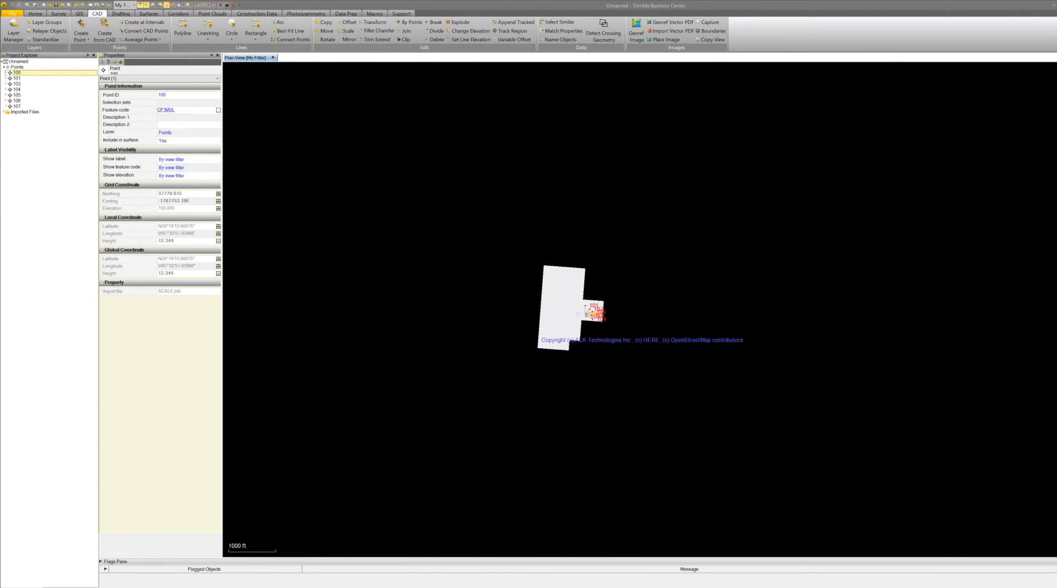
scroll(578, 314, down, 2)
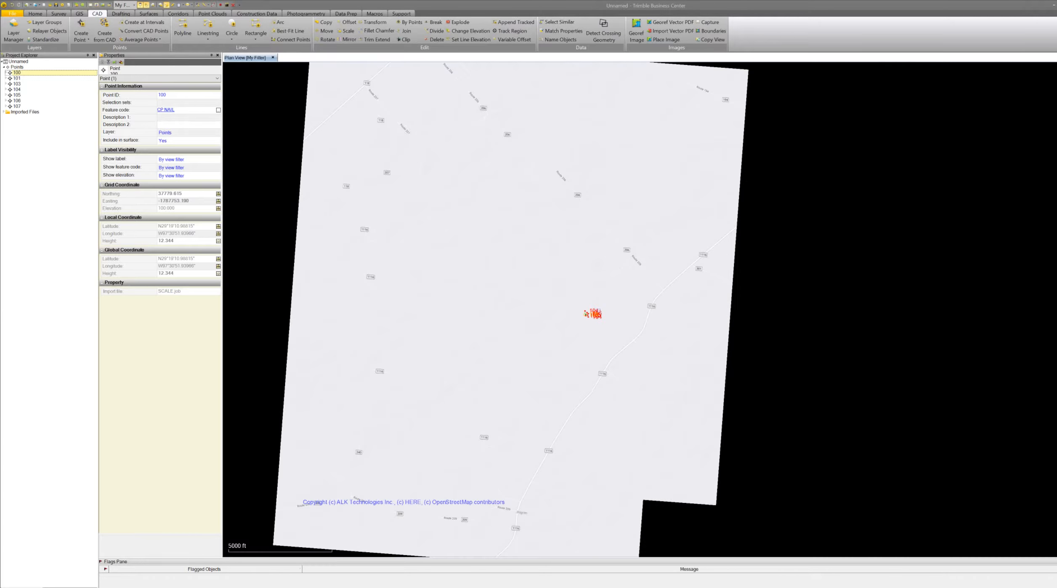
scroll(585, 323, down, 3)
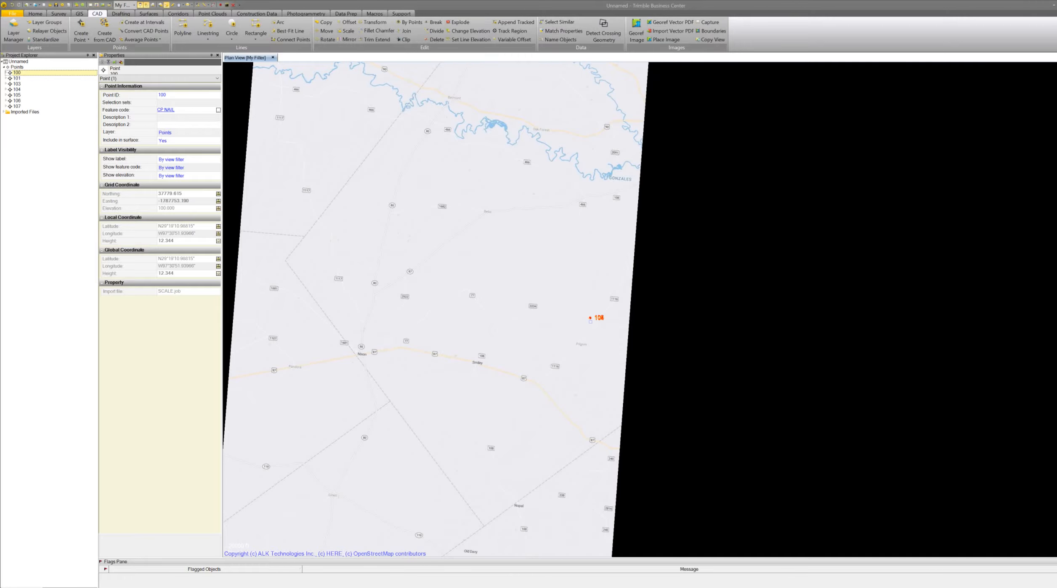
scroll(592, 322, down, 3)
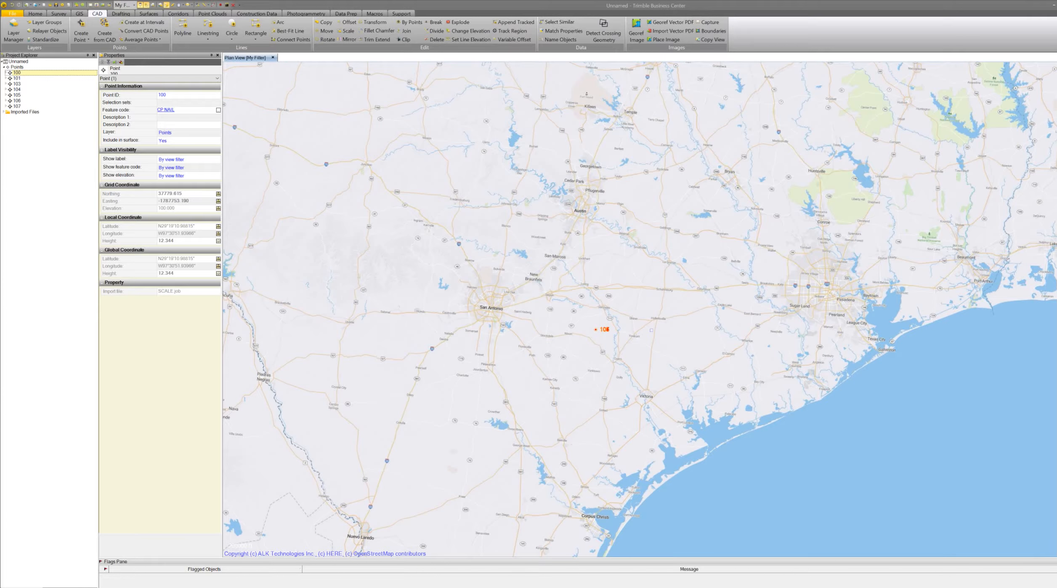
scroll(646, 329, up, 1)
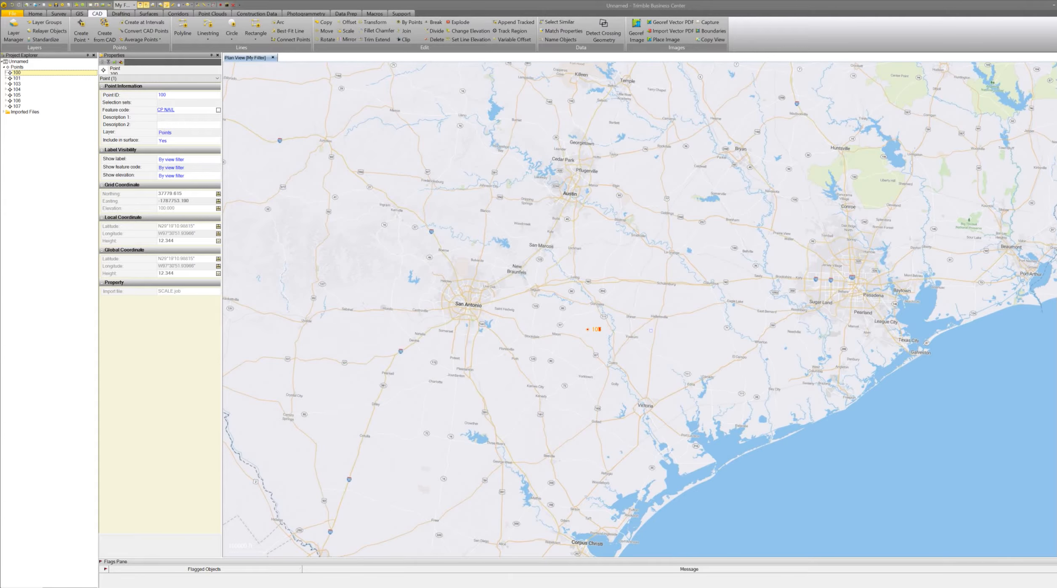
scroll(651, 330, up, 1)
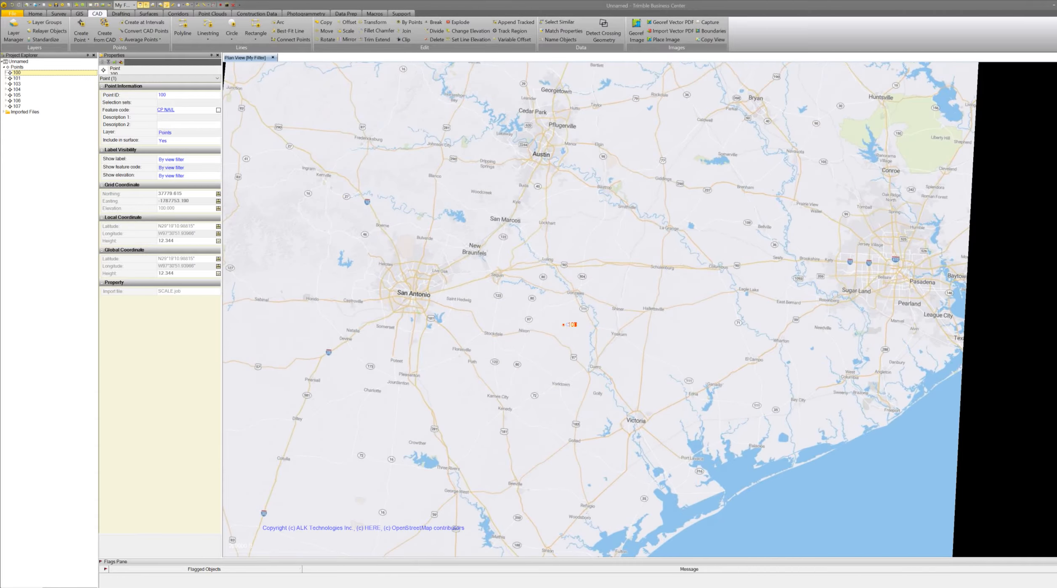
scroll(572, 324, down, 3)
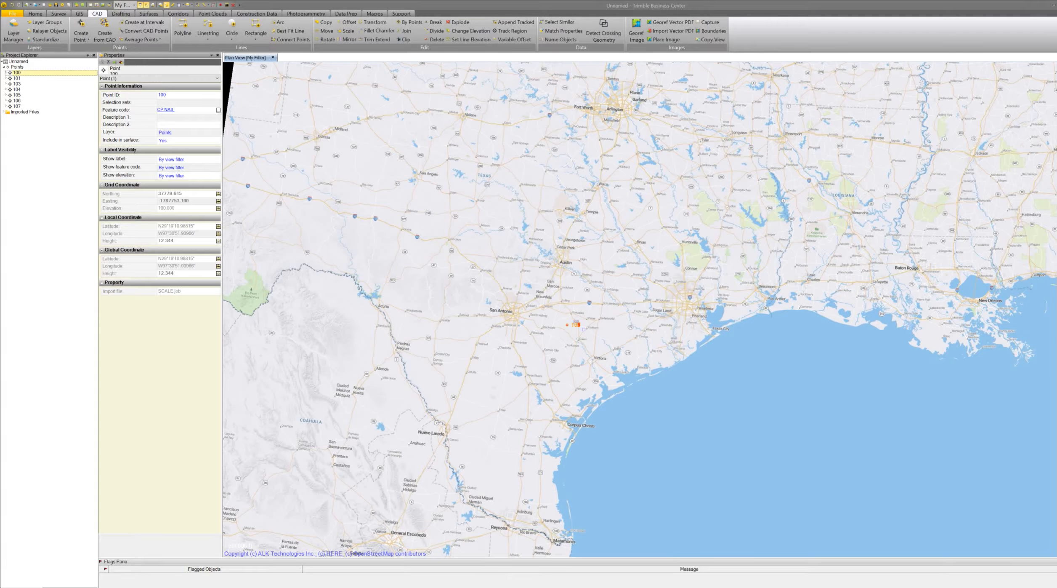
scroll(572, 324, down, 1)
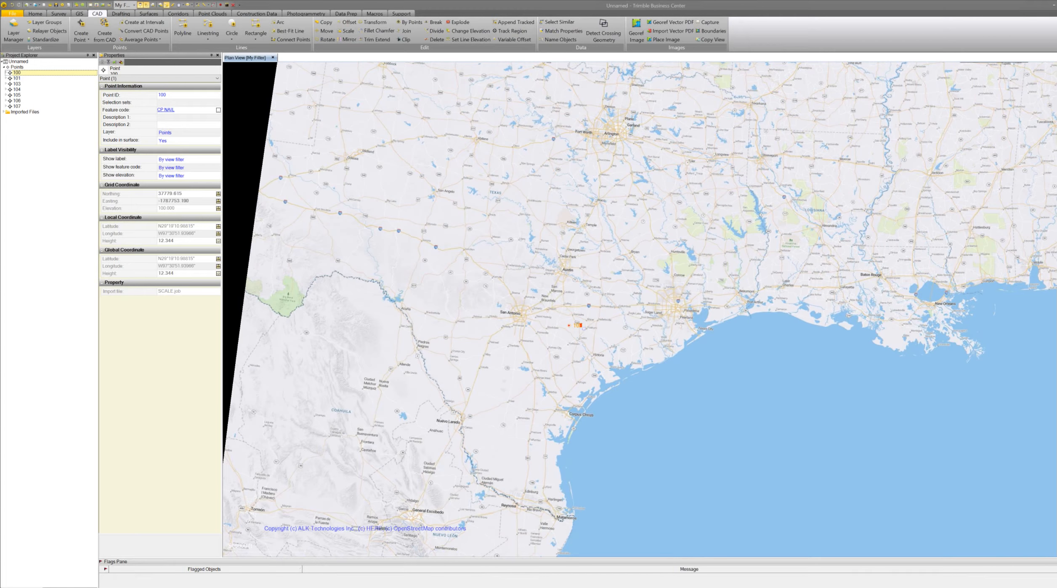
scroll(576, 325, down, 2)
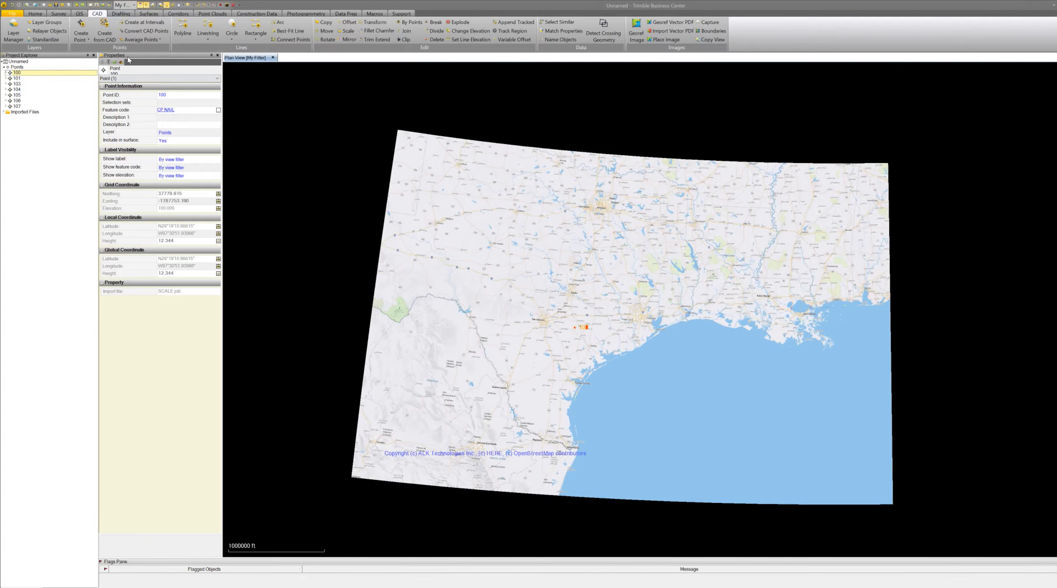
Delete the imported SCALE.job file from the project's Imported Files.
click(4, 112)
click(31, 117)
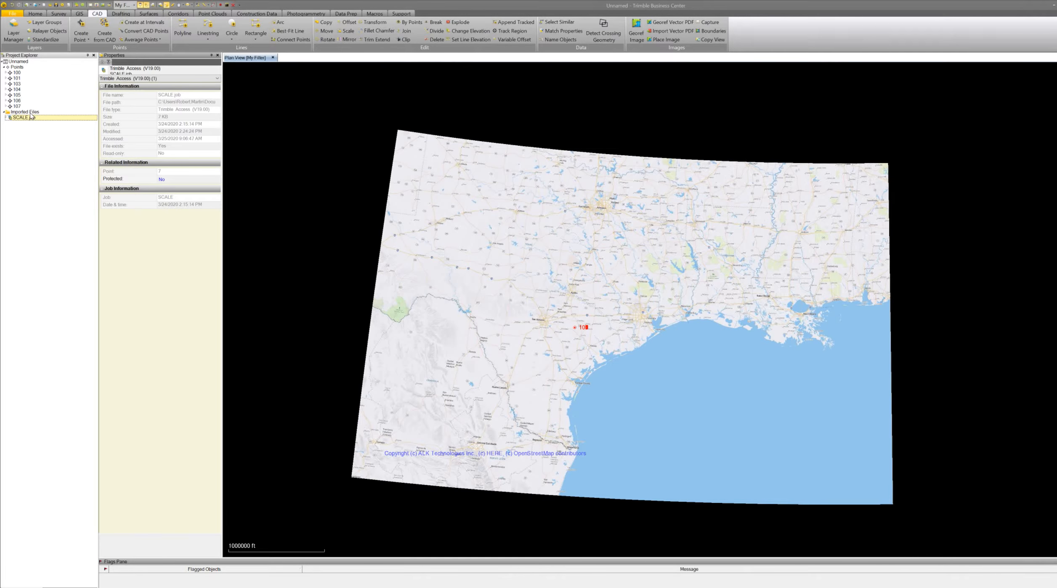
key(Delete)
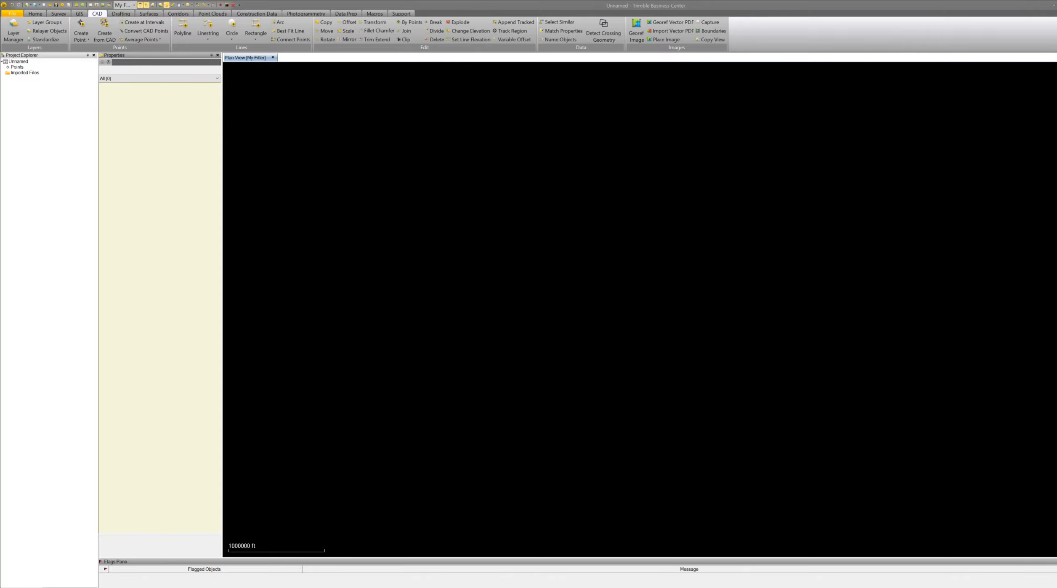
Re-import the SCALE.job survey file into the project and zoom out to locate its points.
drag(1056, 295, 721, 274)
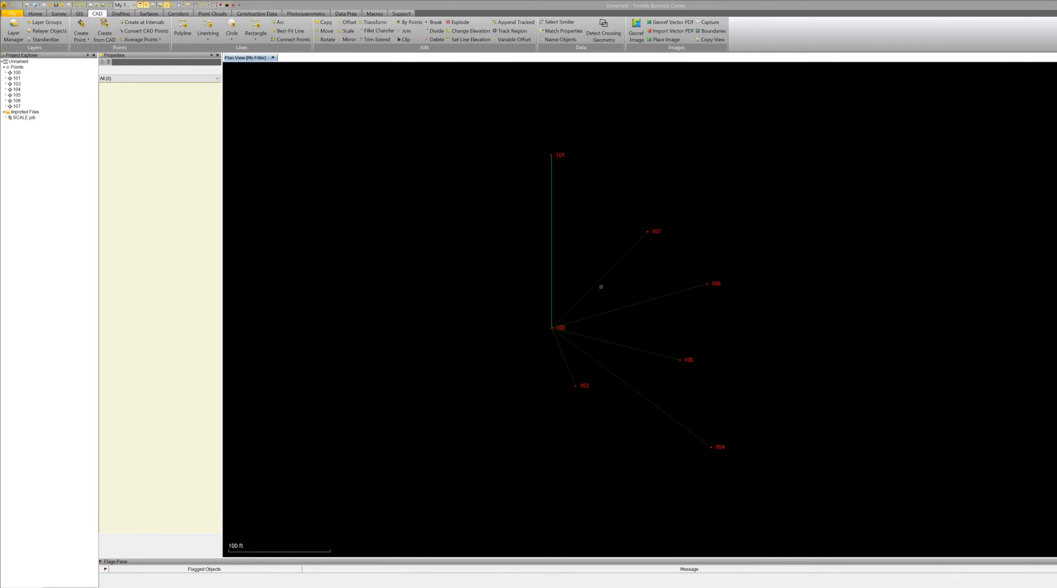
scroll(583, 290, down, 2)
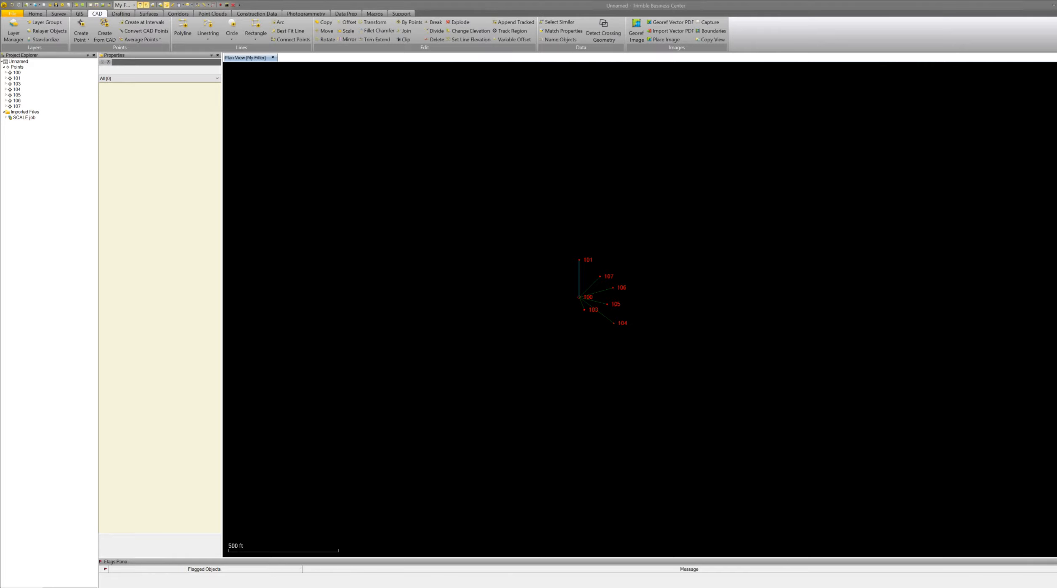
scroll(677, 391, down, 1)
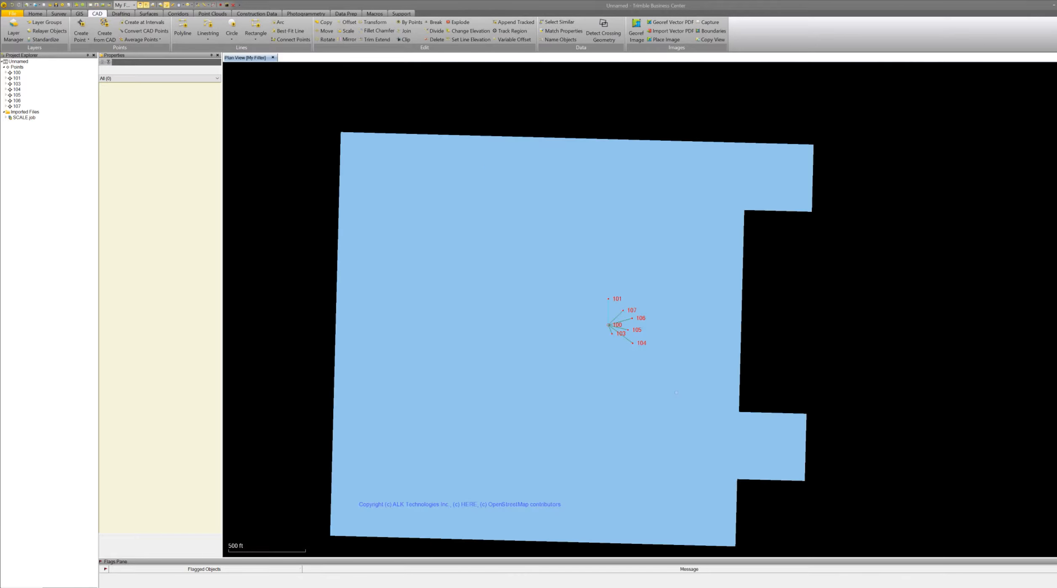
scroll(676, 392, down, 3)
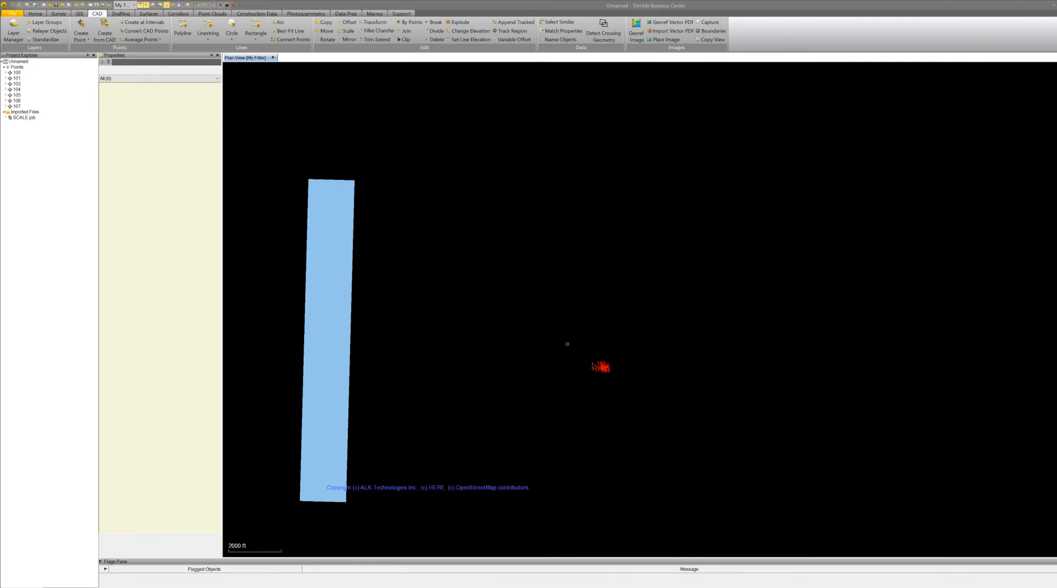
scroll(567, 344, down, 2)
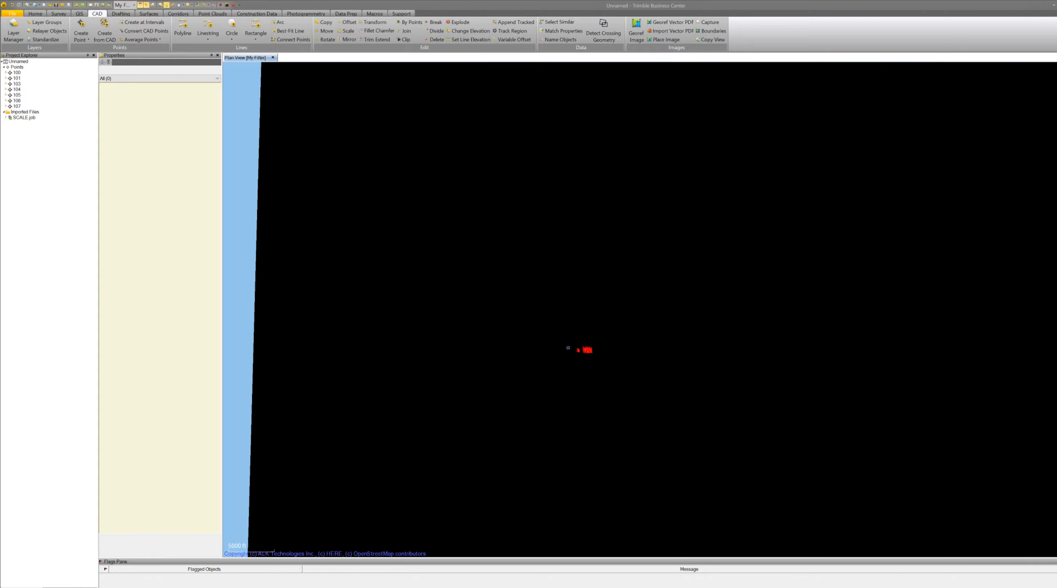
scroll(568, 348, down, 1)
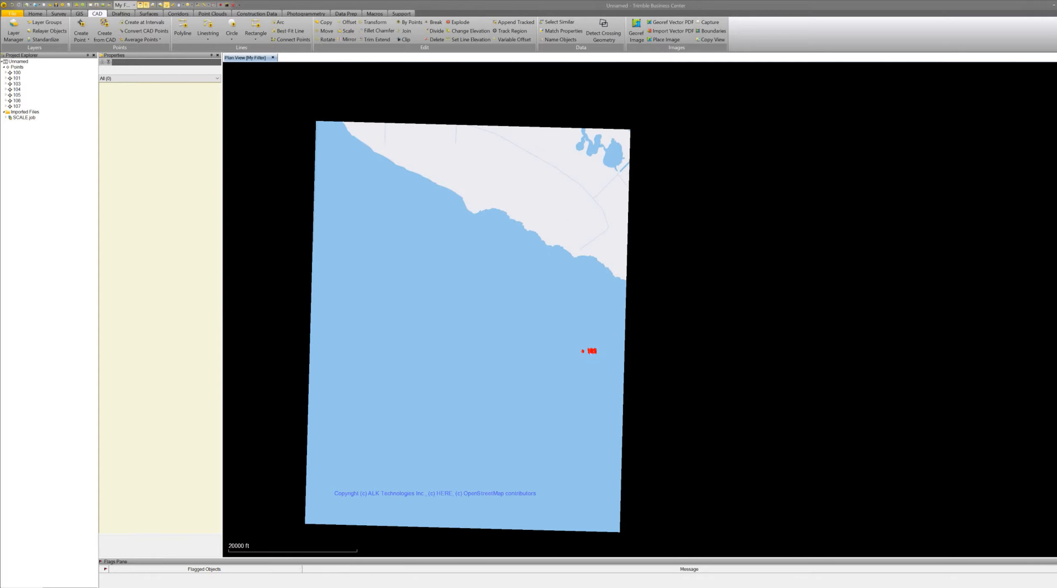
scroll(584, 351, up, 1)
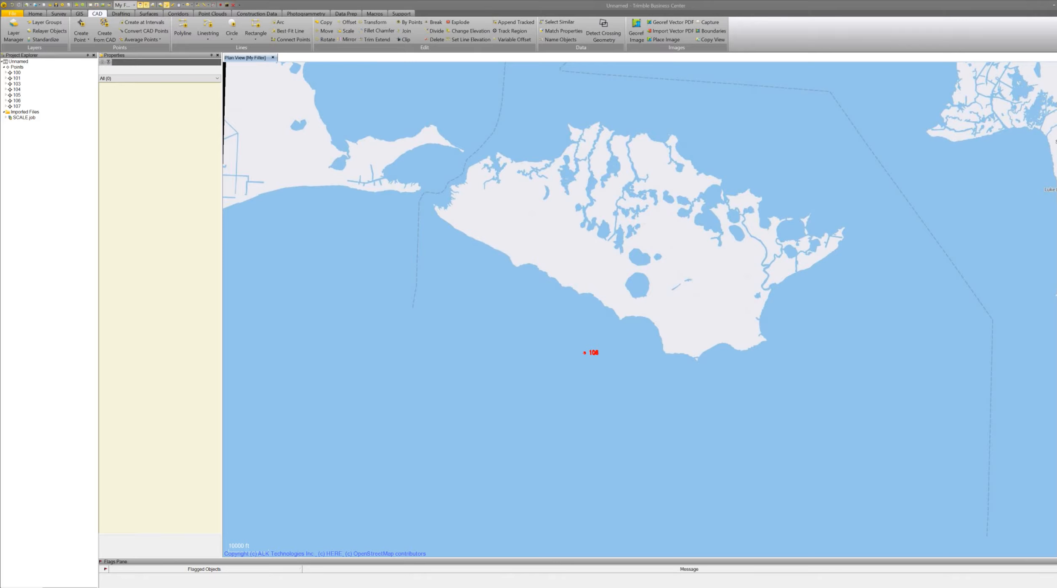
scroll(476, 318, down, 1)
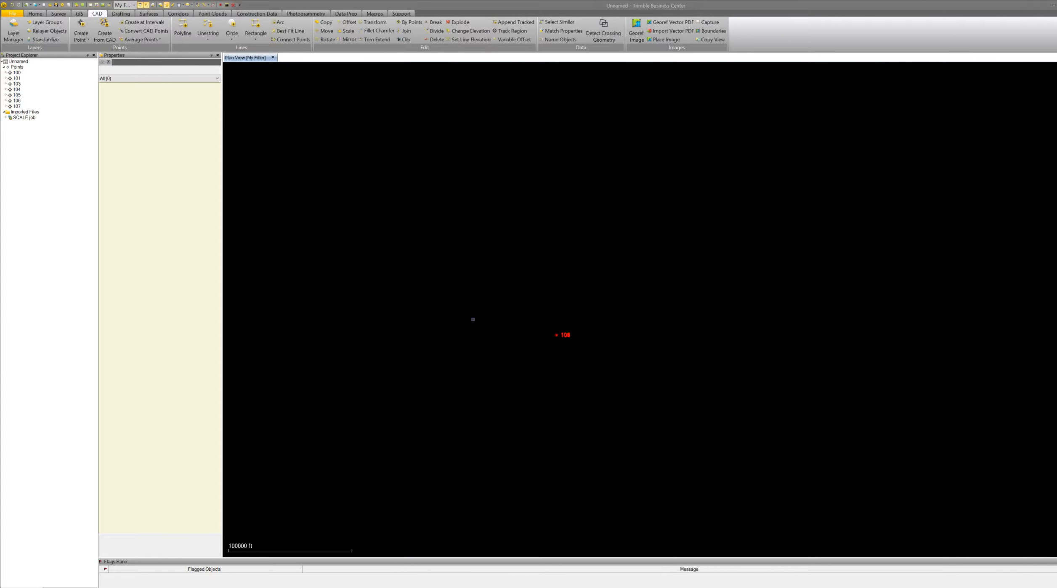
Expand point 100 in the project tree and select its Grid (SCALE.job) record to review its properties.
click(17, 73)
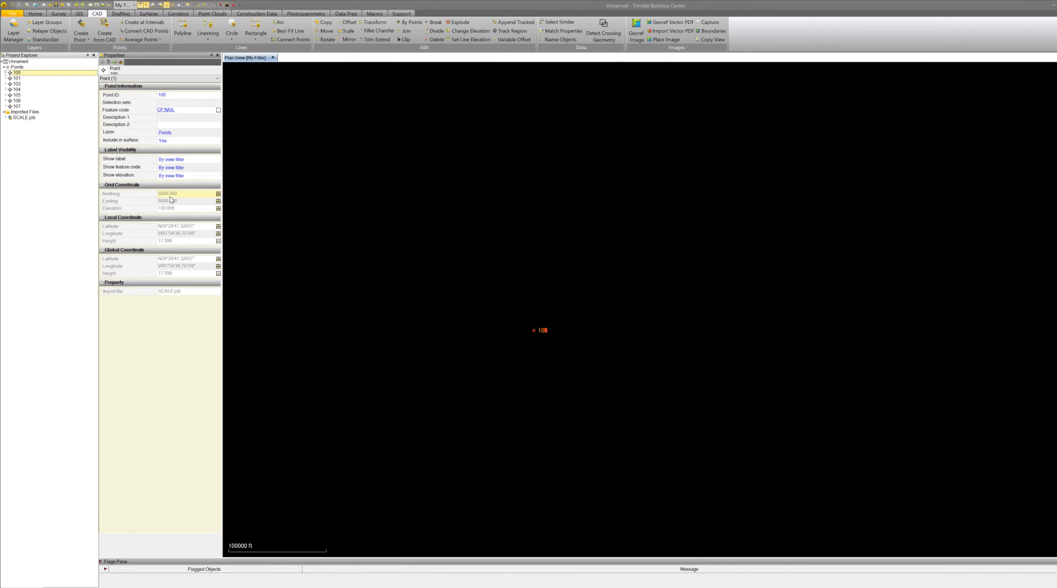
click(6, 73)
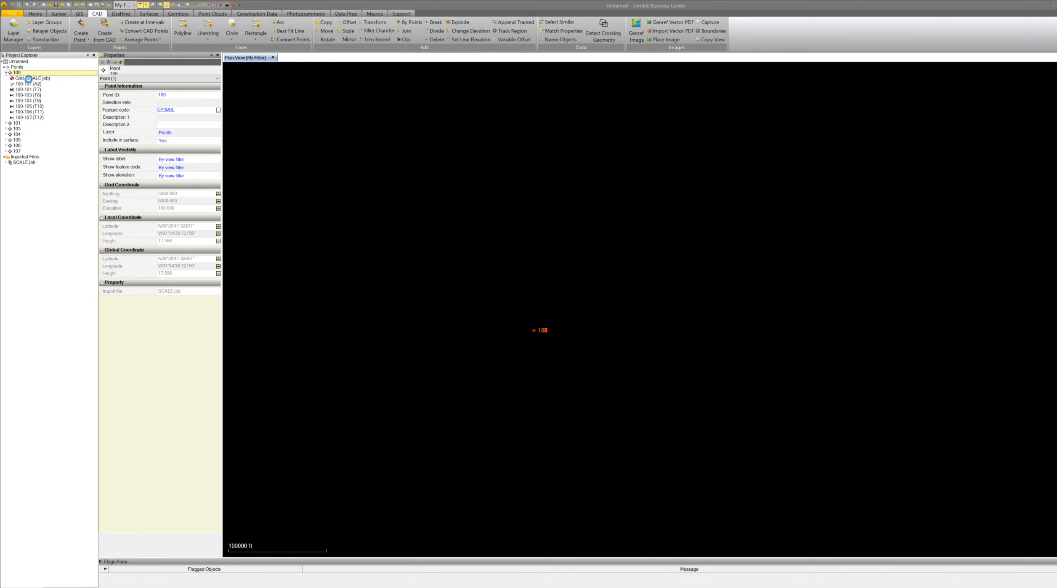
click(26, 79)
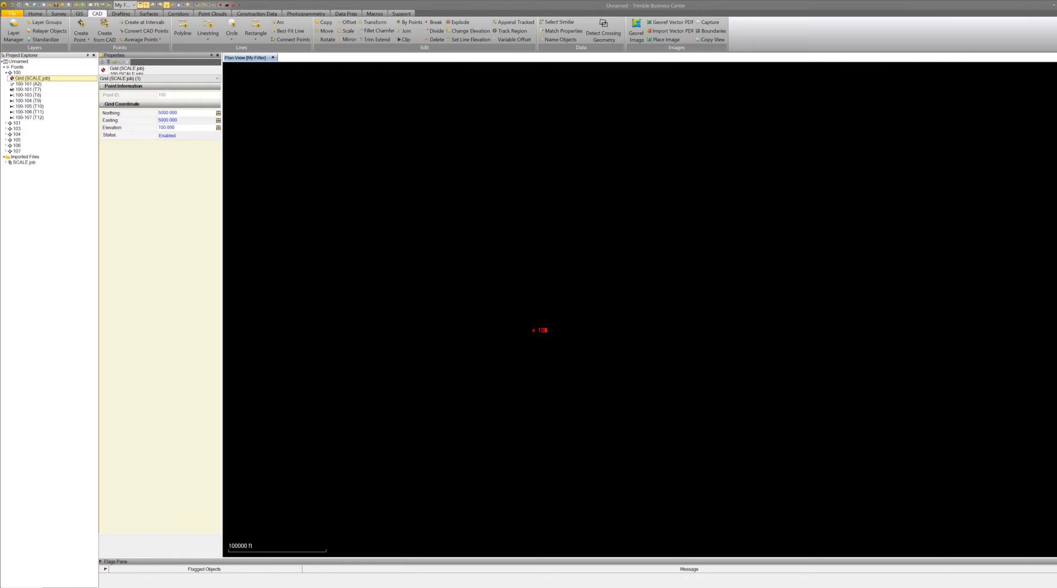
Zoom in and out on the plan view to examine the layout of the SCALE.job points.
scroll(559, 311, down, 1)
scroll(558, 312, down, 2)
scroll(559, 314, up, 3)
scroll(510, 299, up, 5)
scroll(492, 300, up, 1)
mouse_move(491, 299)
scroll(551, 295, up, 5)
scroll(431, 295, up, 5)
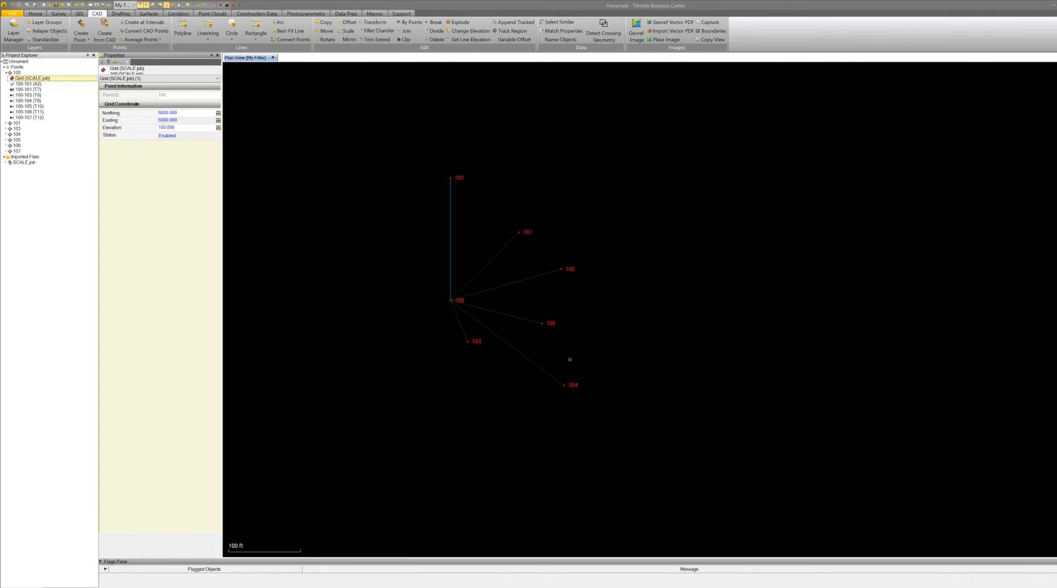
scroll(719, 257, down, 2)
scroll(524, 282, down, 10)
scroll(539, 290, up, 8)
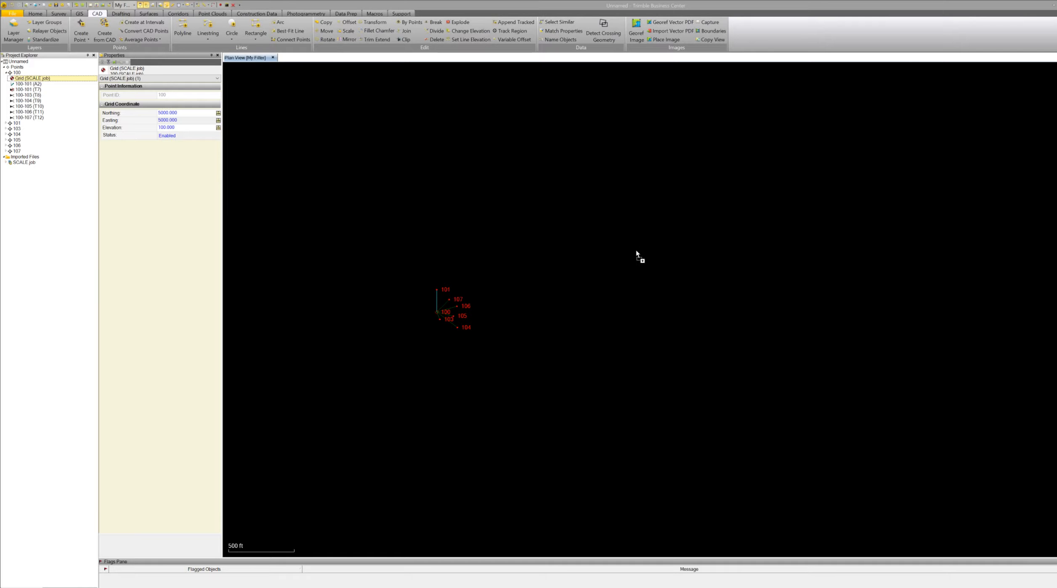
Import the GPS CONTROL.job file, keeping the existing project coordinate system definition.
drag(641, 237, 639, 237)
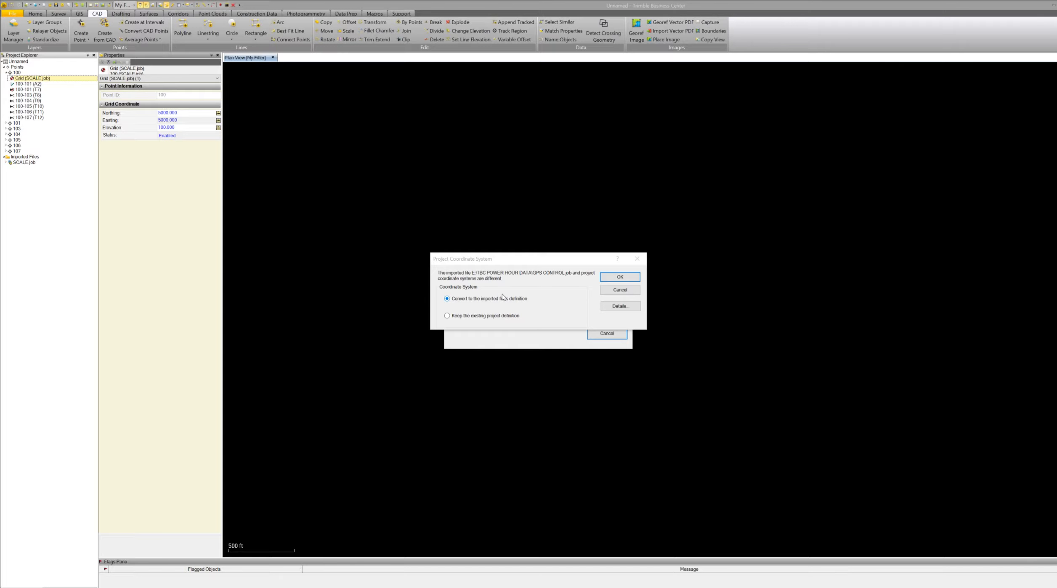
click(465, 319)
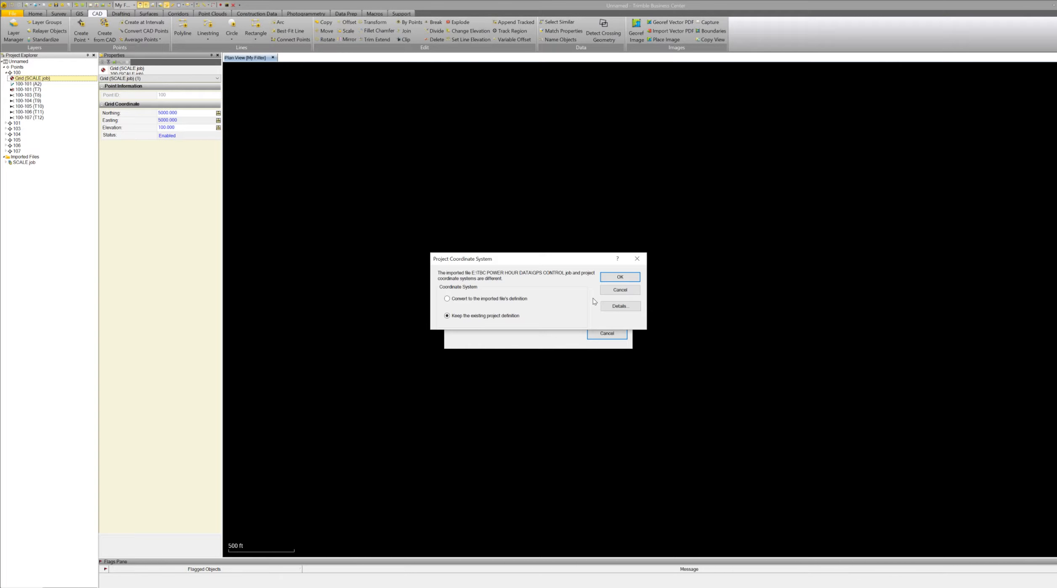
click(615, 279)
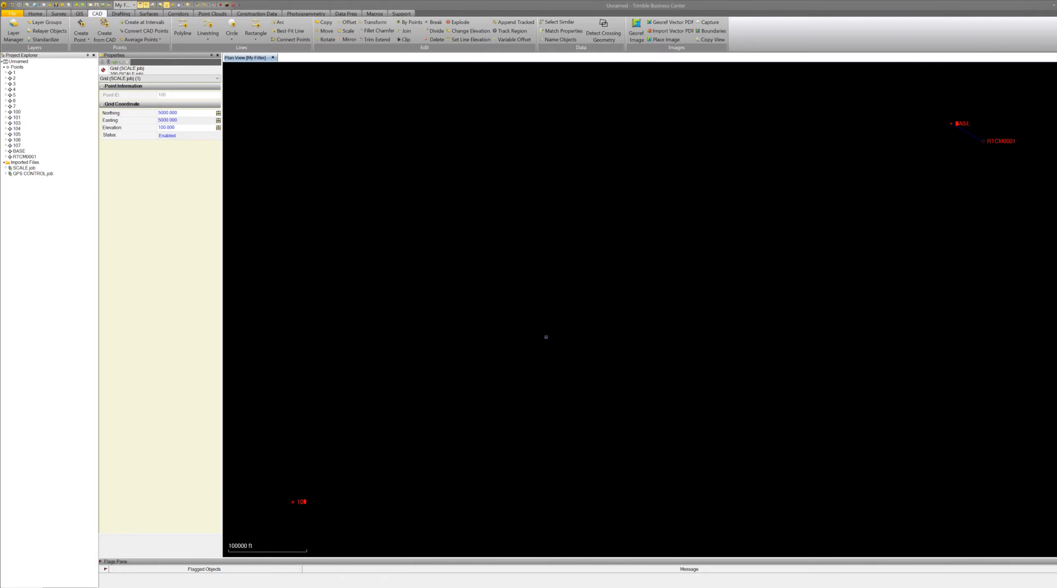
Zoom around the plan view to compare the SCALE.job points with the imported GPS control points.
scroll(701, 262, up, 4)
scroll(763, 289, up, 2)
scroll(793, 288, down, 2)
scroll(920, 333, up, 5)
scroll(859, 330, down, 2)
scroll(855, 348, down, 7)
scroll(642, 253, up, 4)
scroll(638, 250, up, 7)
scroll(652, 254, up, 2)
scroll(612, 289, up, 4)
scroll(576, 266, down, 6)
scroll(746, 326, down, 2)
scroll(716, 326, up, 2)
scroll(696, 292, down, 2)
scroll(700, 292, down, 2)
scroll(705, 292, down, 10)
scroll(737, 334, down, 4)
scroll(628, 419, up, 2)
scroll(597, 314, up, 4)
scroll(546, 278, up, 4)
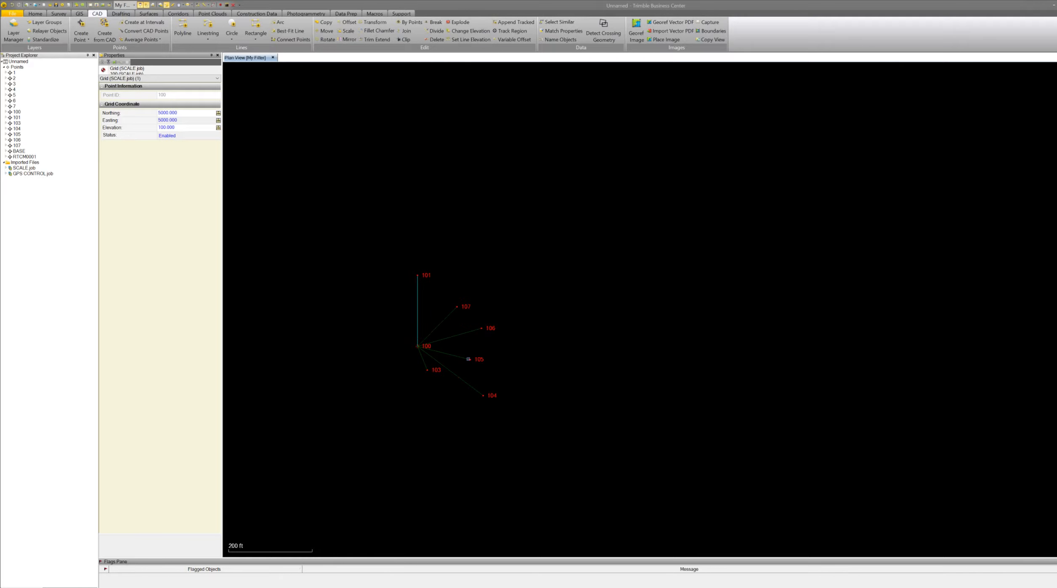
scroll(481, 345, down, 4)
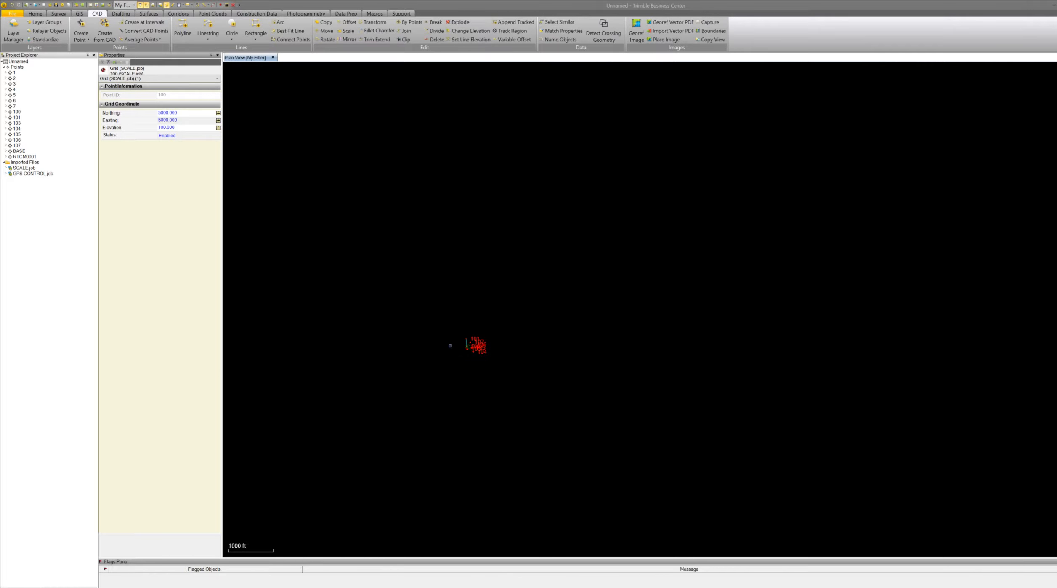
scroll(454, 353, down, 3)
scroll(452, 353, down, 1)
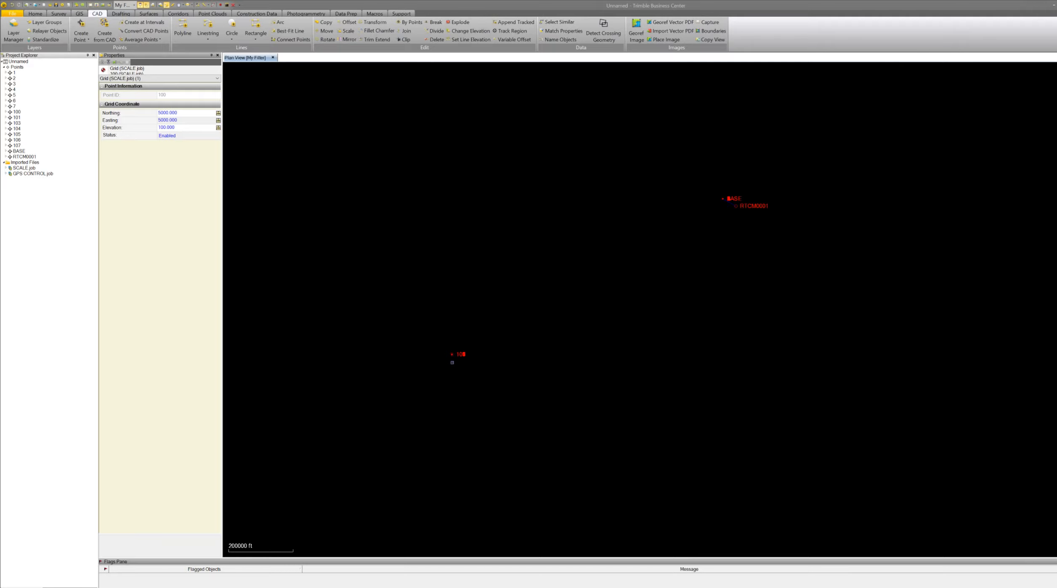
scroll(452, 361, up, 5)
scroll(396, 334, up, 3)
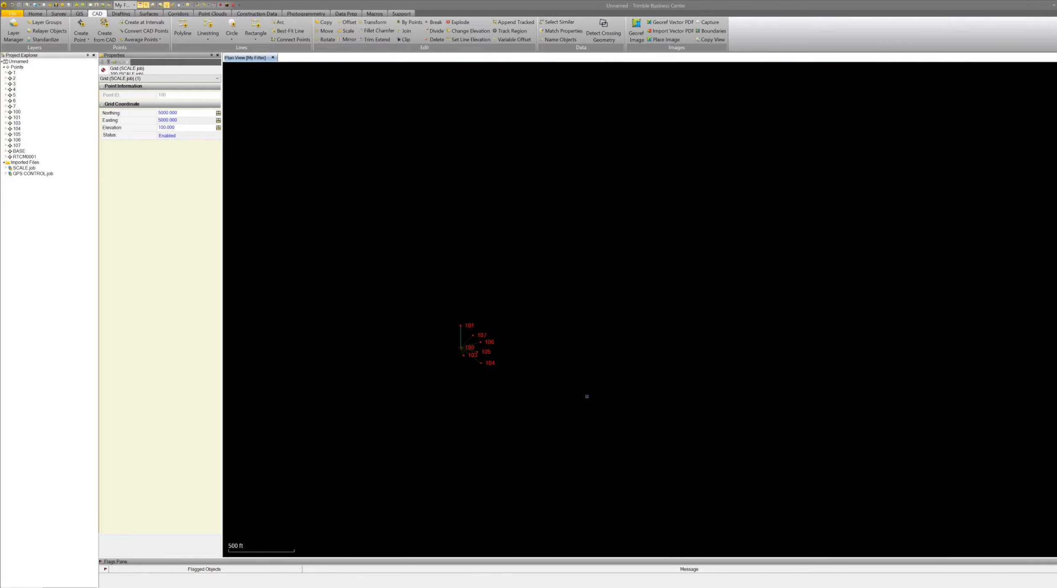
scroll(532, 379, up, 1)
scroll(396, 313, up, 2)
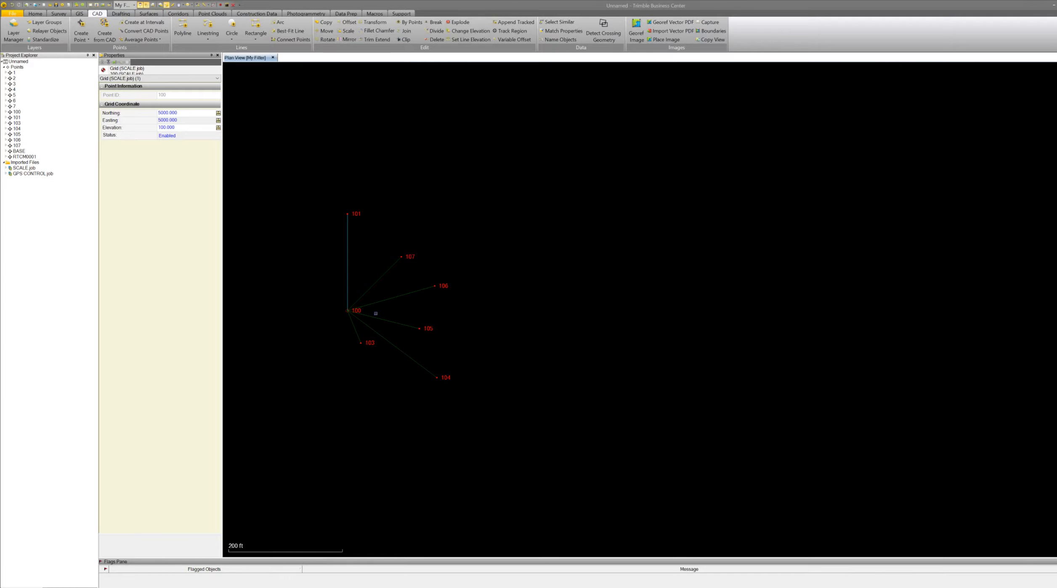
Select points 100 and 2 and merge them with Merge Points, making control point 2 the final point.
click(355, 304)
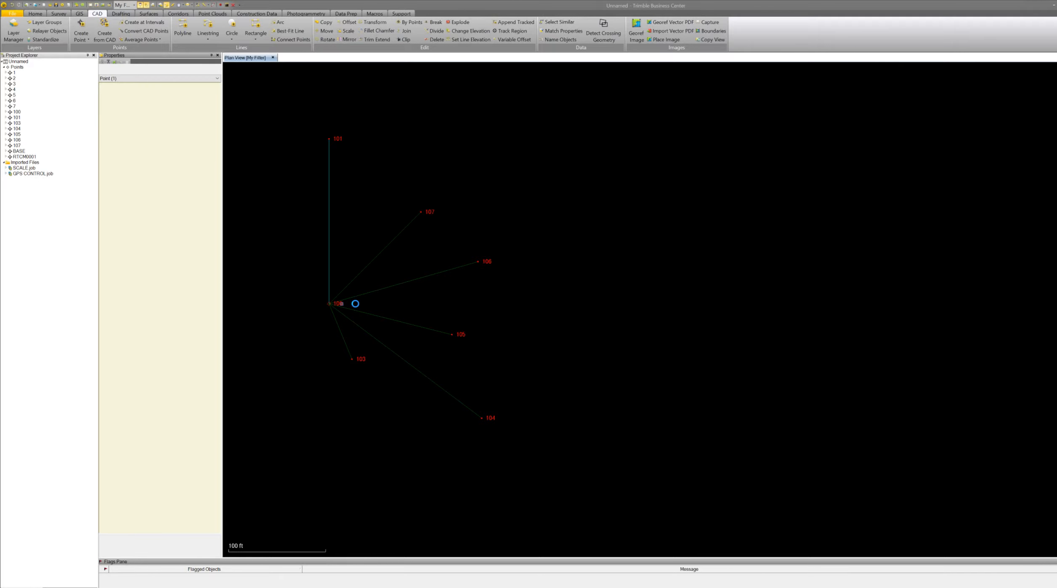
scroll(434, 384, down, 5)
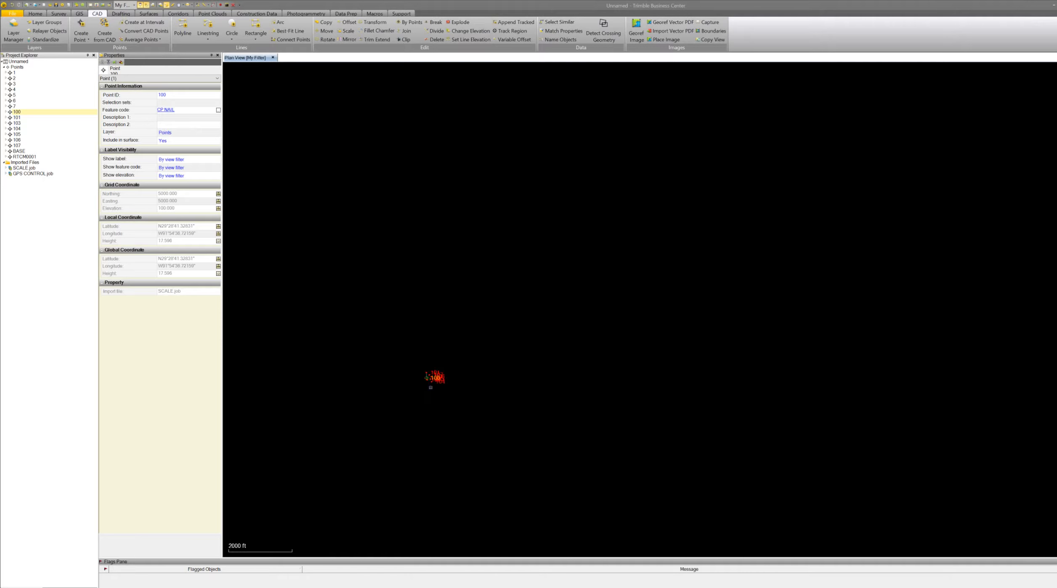
scroll(435, 384, down, 2)
scroll(431, 385, down, 4)
scroll(592, 249, up, 10)
scroll(564, 257, up, 13)
scroll(555, 269, up, 4)
ctrl+click(12, 78)
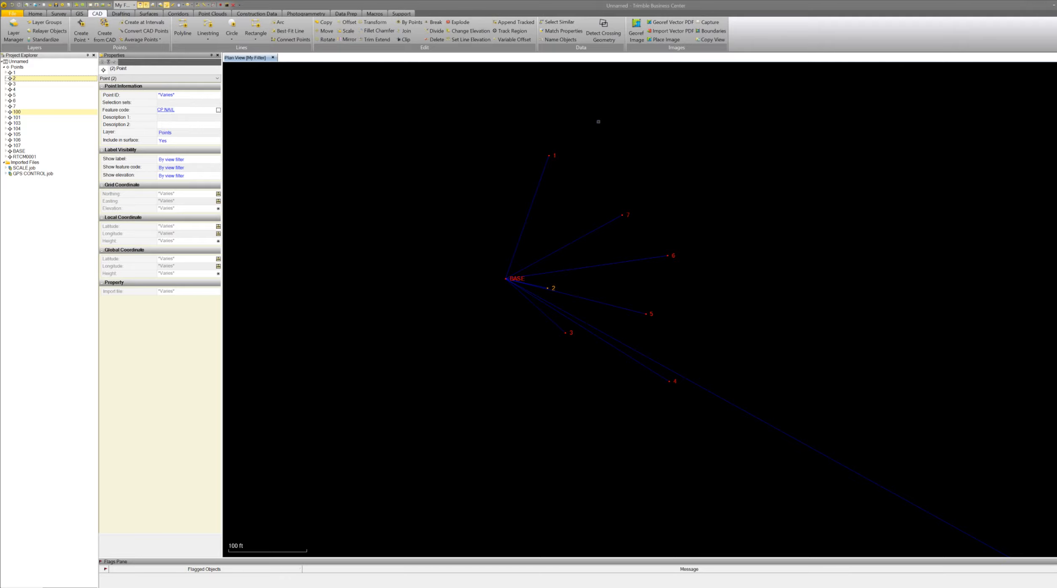
click(58, 13)
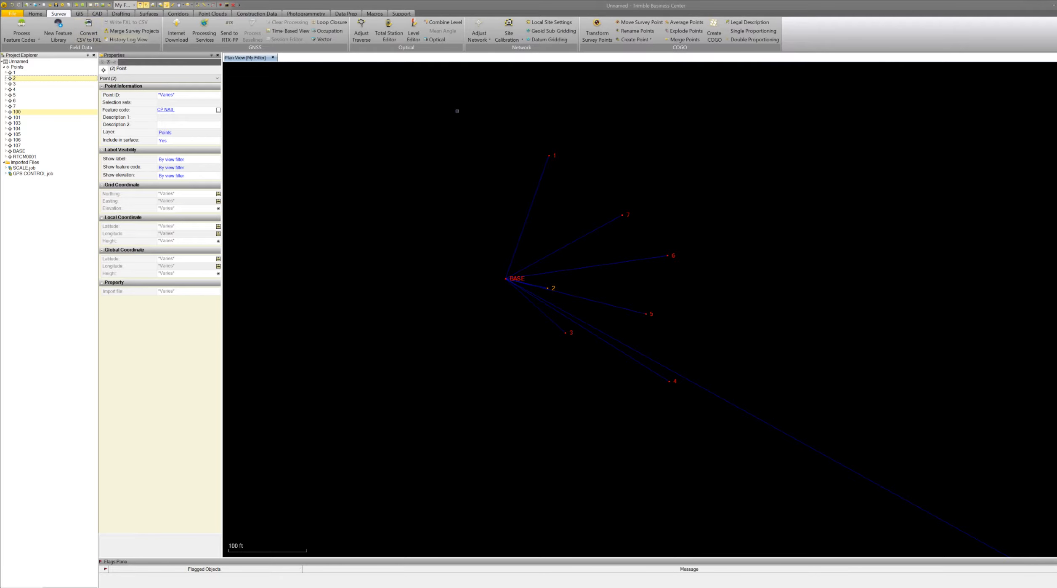
click(670, 40)
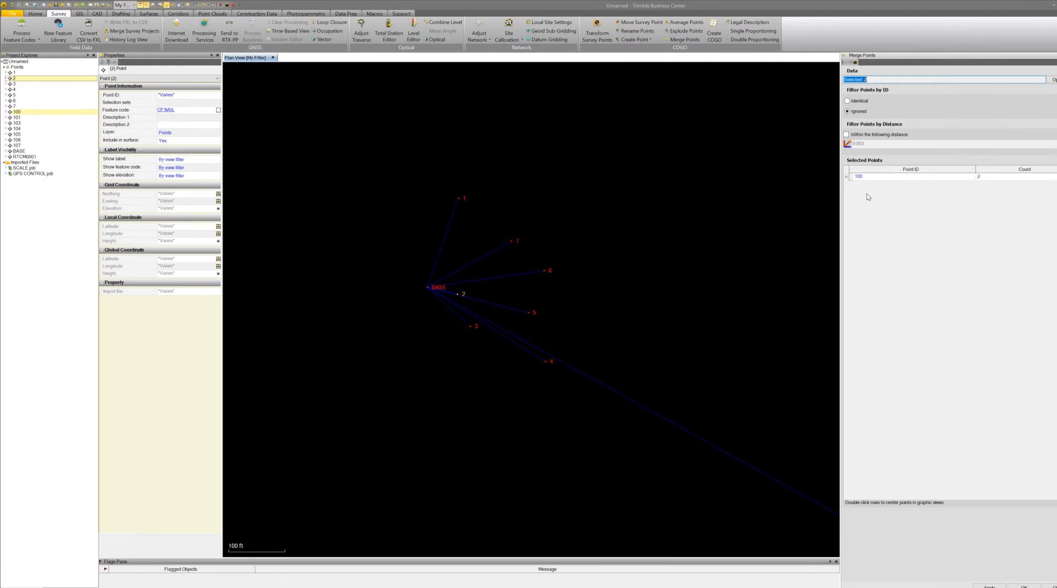
click(847, 177)
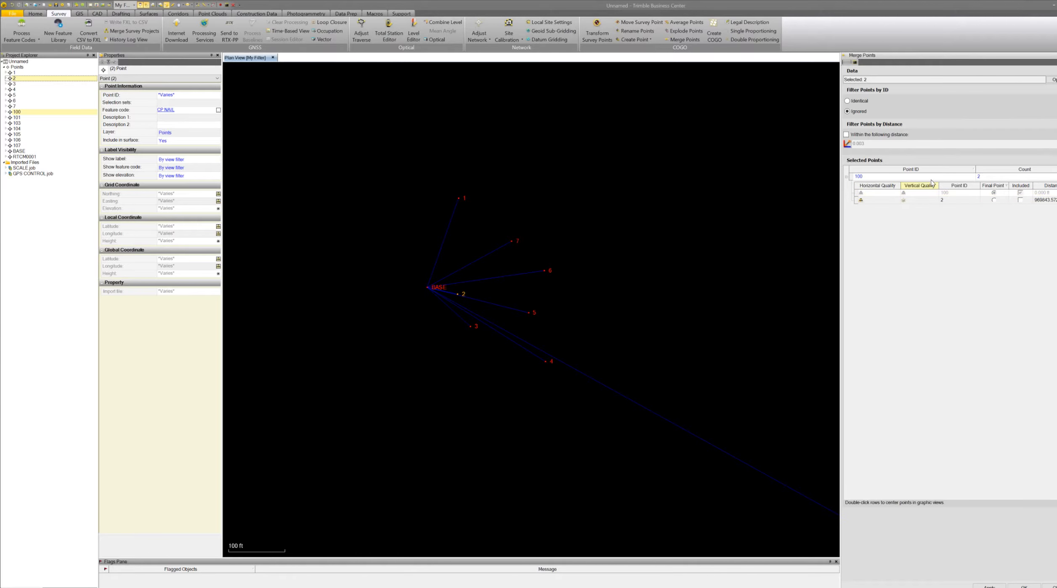
click(994, 200)
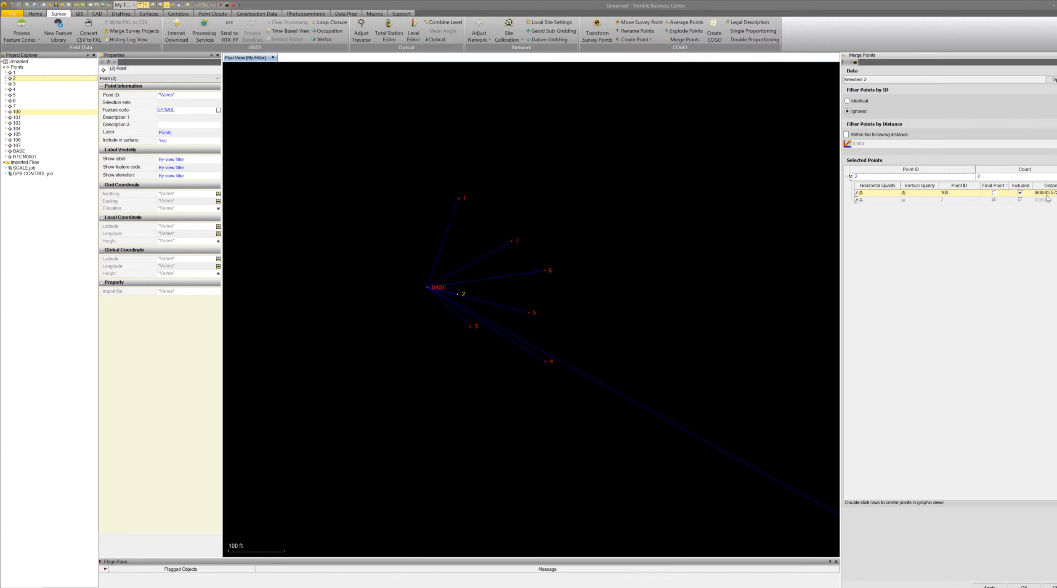
click(1023, 585)
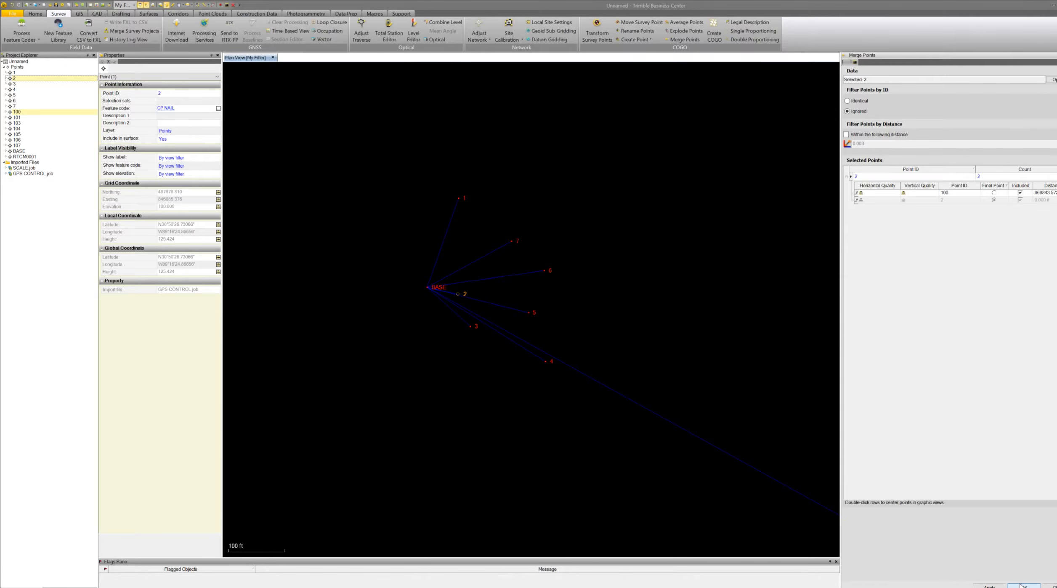
Switch the plan view to a white background and zoom around to check where the SCALE.job points now sit.
scroll(778, 272, down, 10)
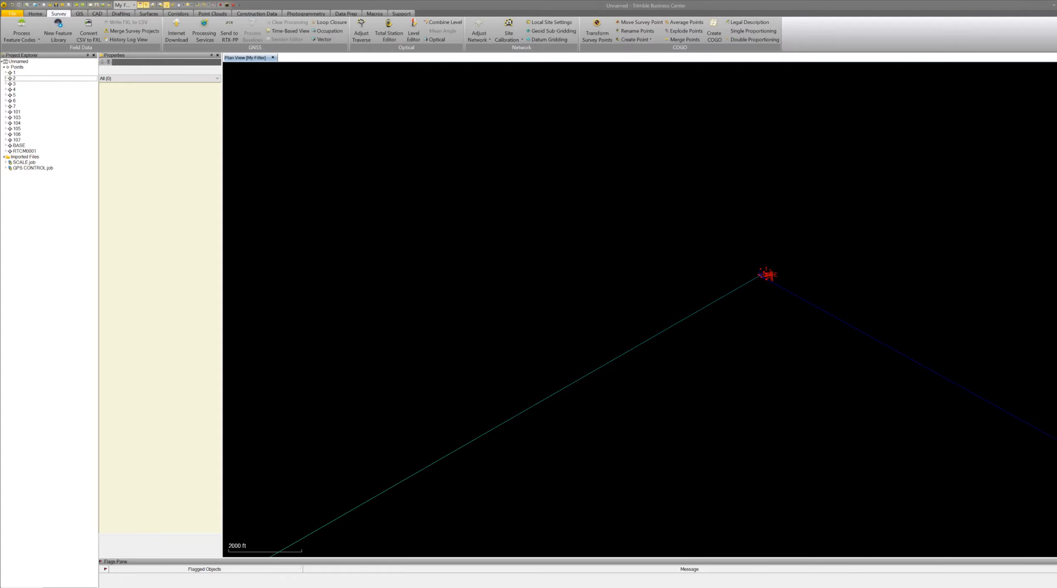
key(F12)
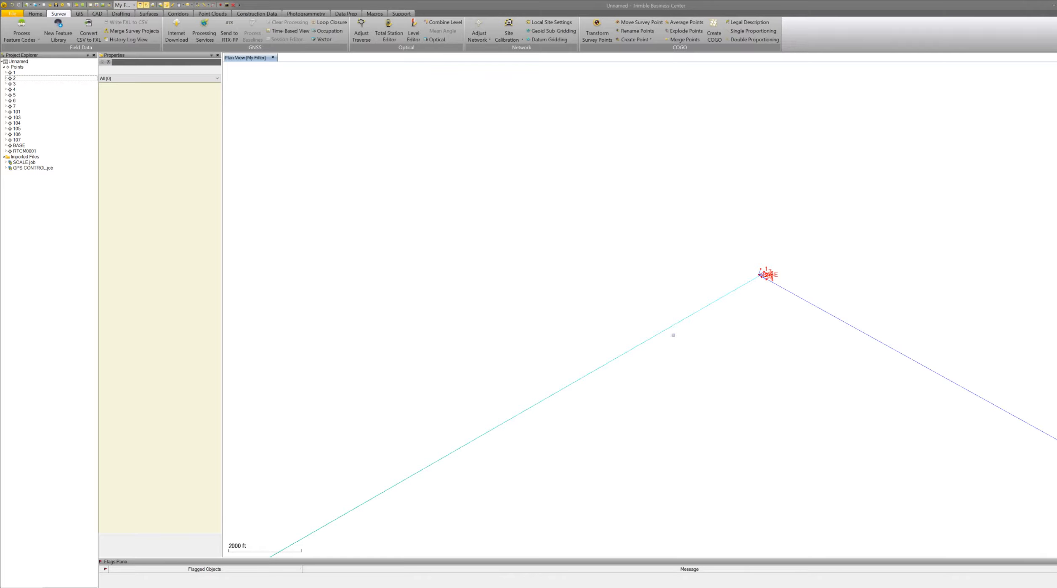
scroll(762, 281, down, 10)
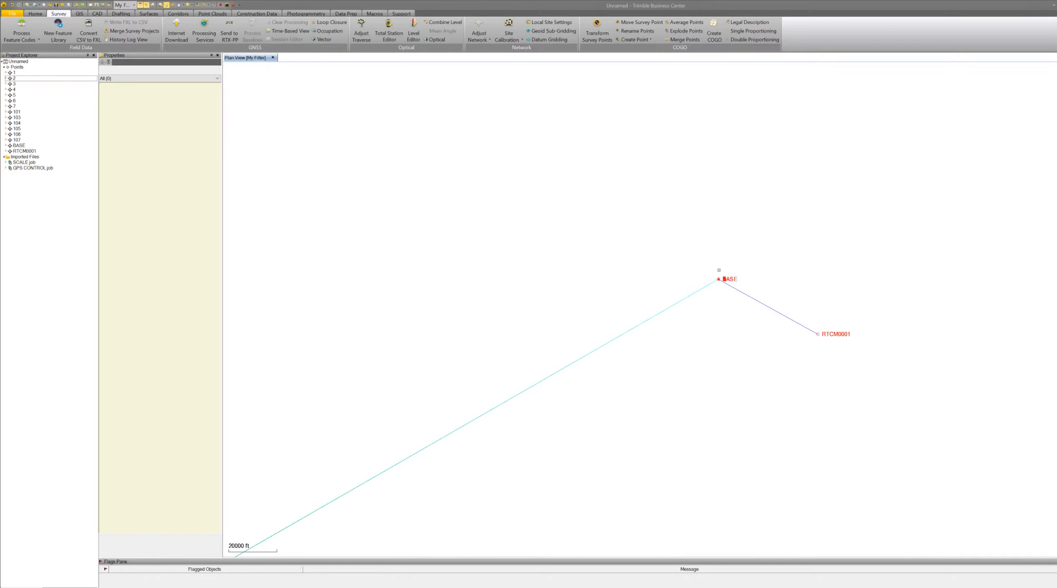
scroll(862, 288, down, 6)
scroll(762, 441, up, 2)
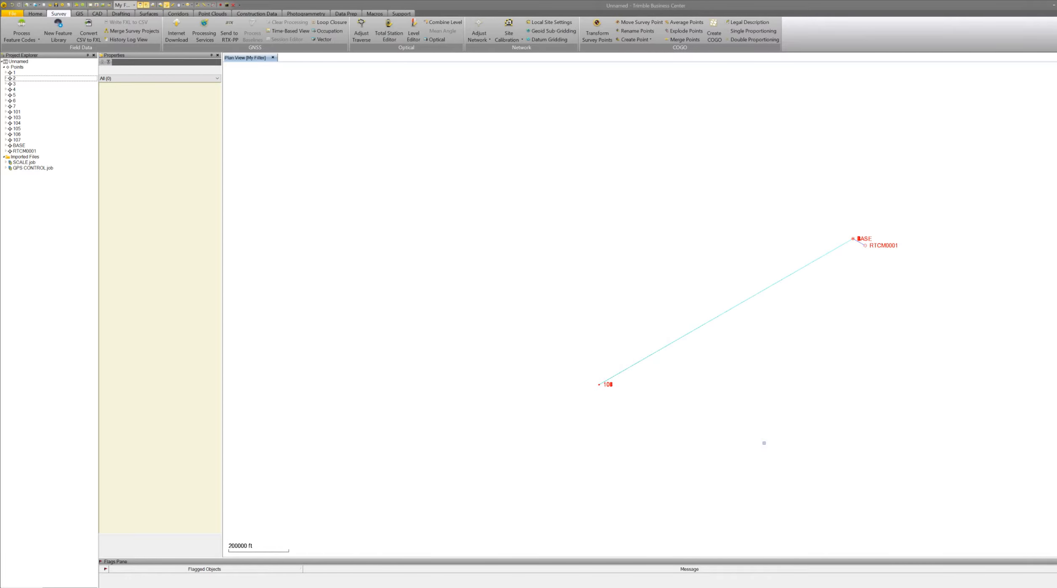
scroll(513, 360, up, 5)
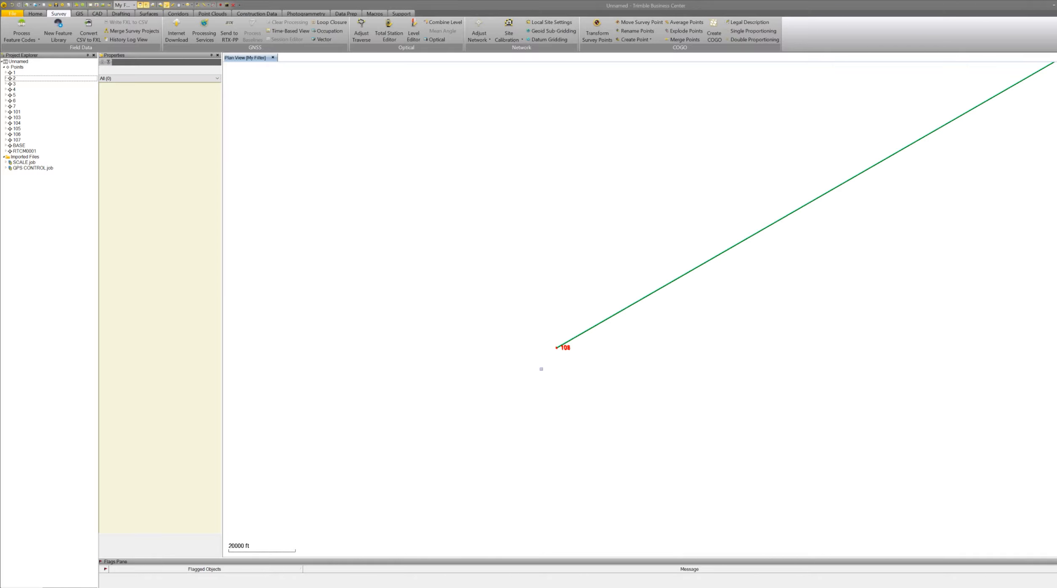
scroll(541, 368, up, 4)
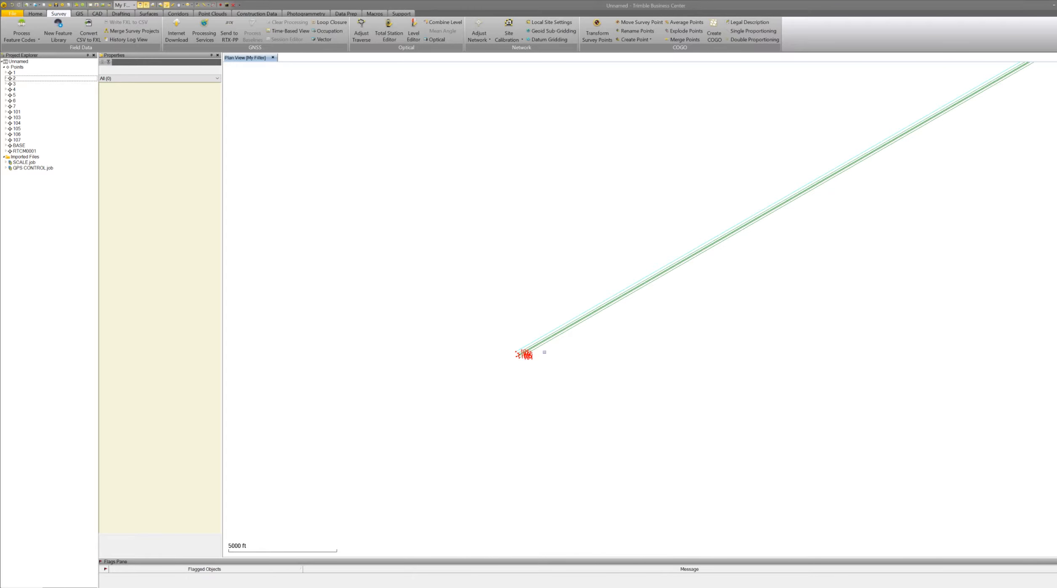
scroll(545, 352, up, 2)
scroll(514, 369, up, 3)
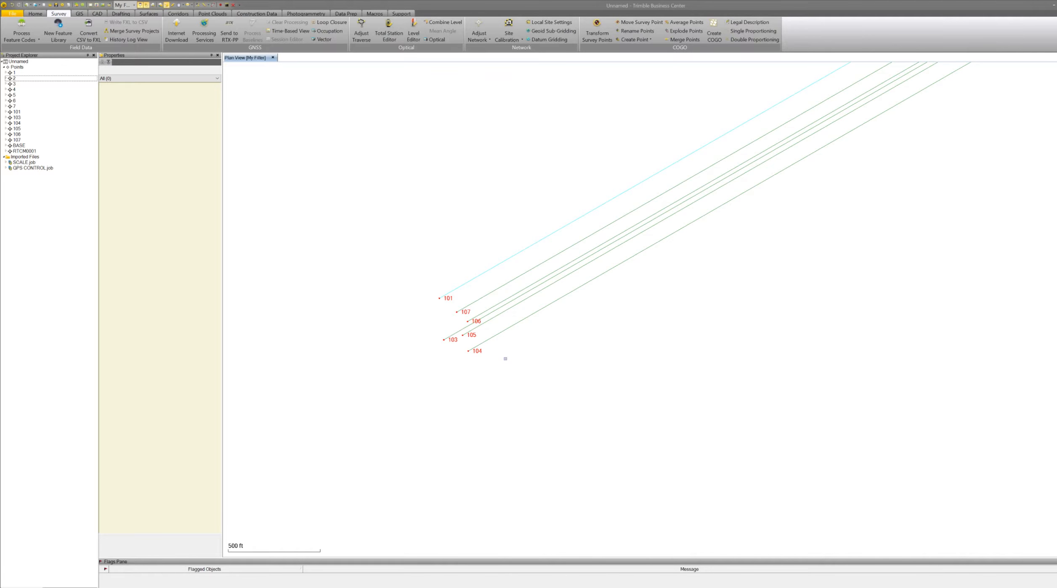
scroll(505, 359, up, 2)
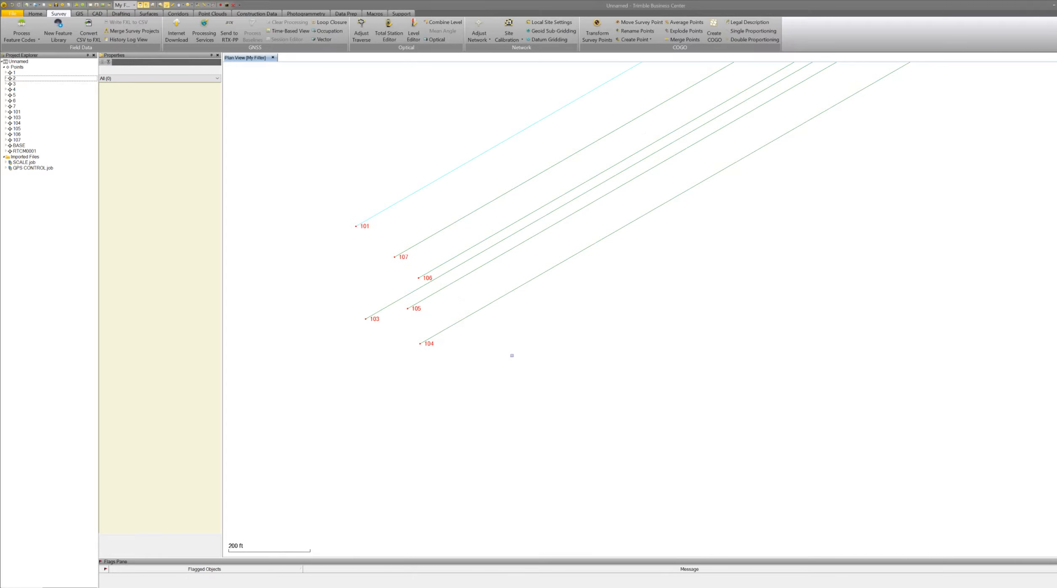
scroll(485, 354, down, 2)
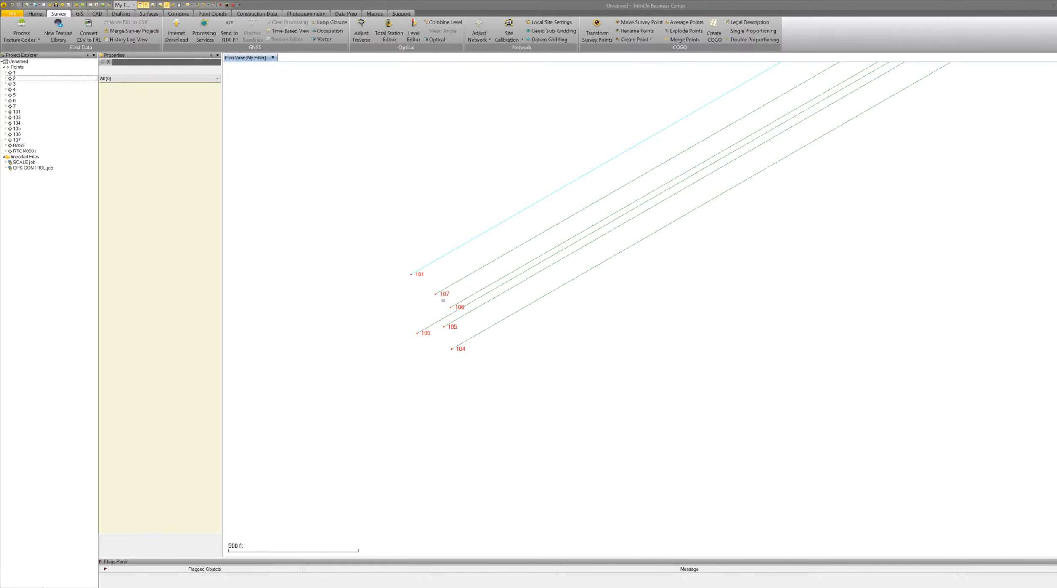
click(418, 275)
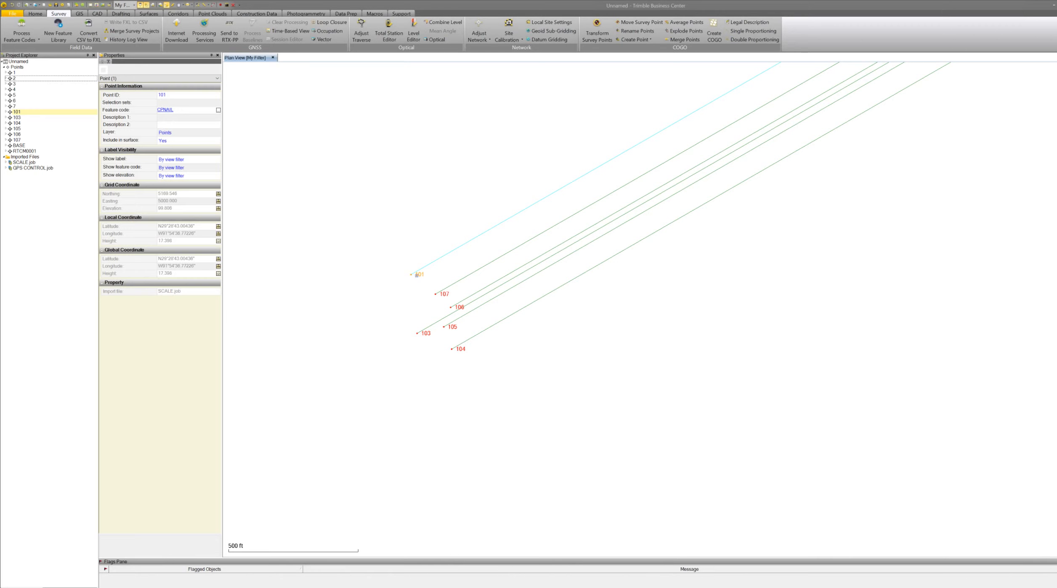
scroll(377, 346, down, 1)
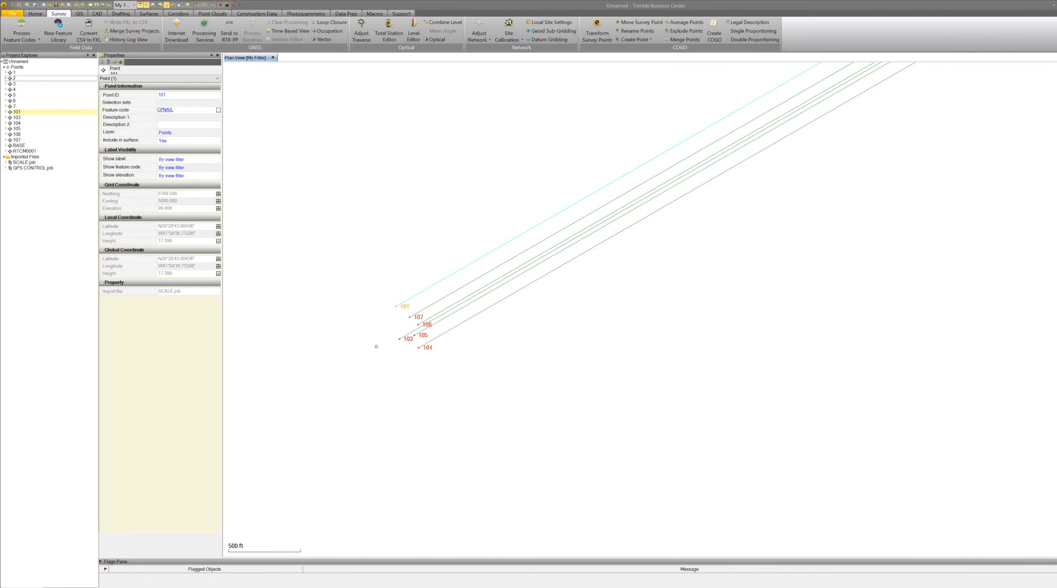
scroll(423, 363, down, 3)
scroll(440, 383, down, 10)
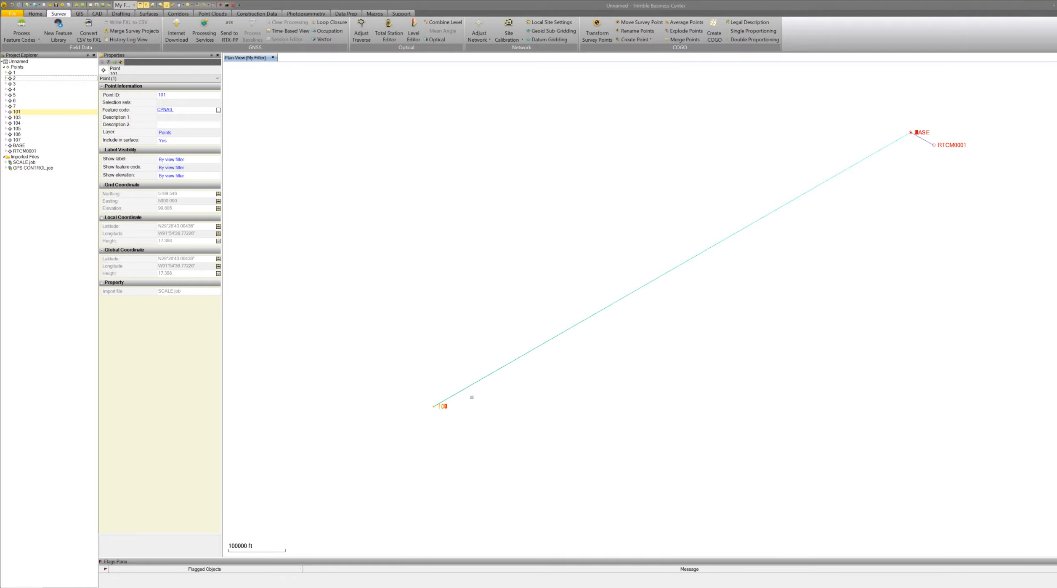
scroll(634, 281, up, 12)
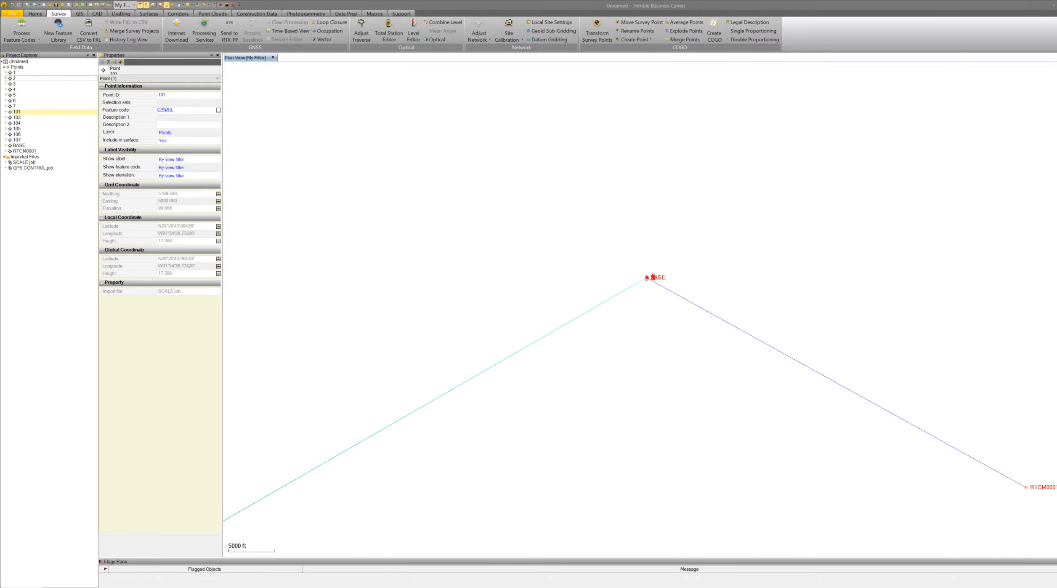
scroll(649, 277, up, 5)
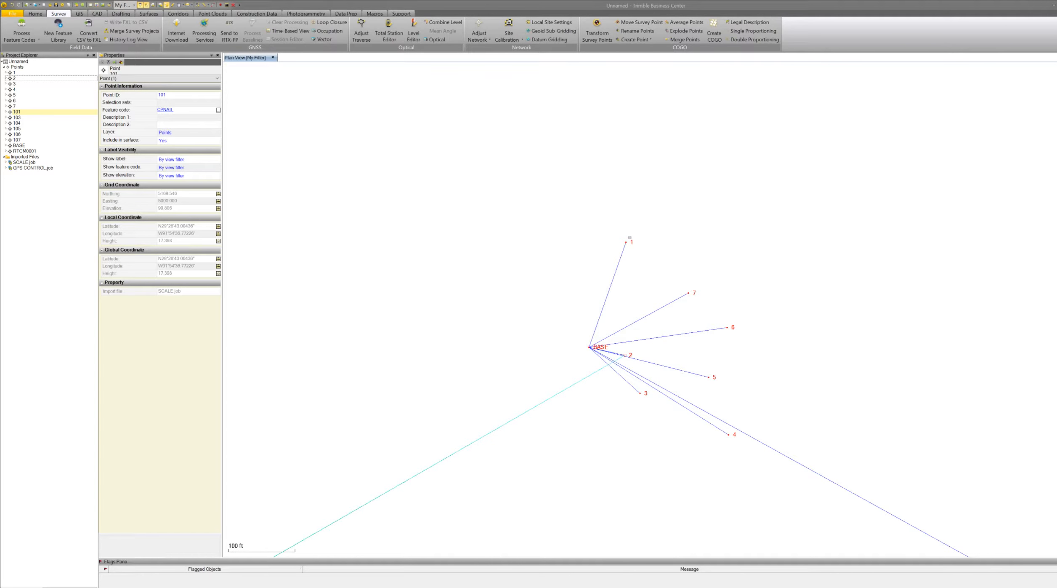
Select points 101 and 1 and merge them with Merge Points, making point 1 the final point.
click(631, 241)
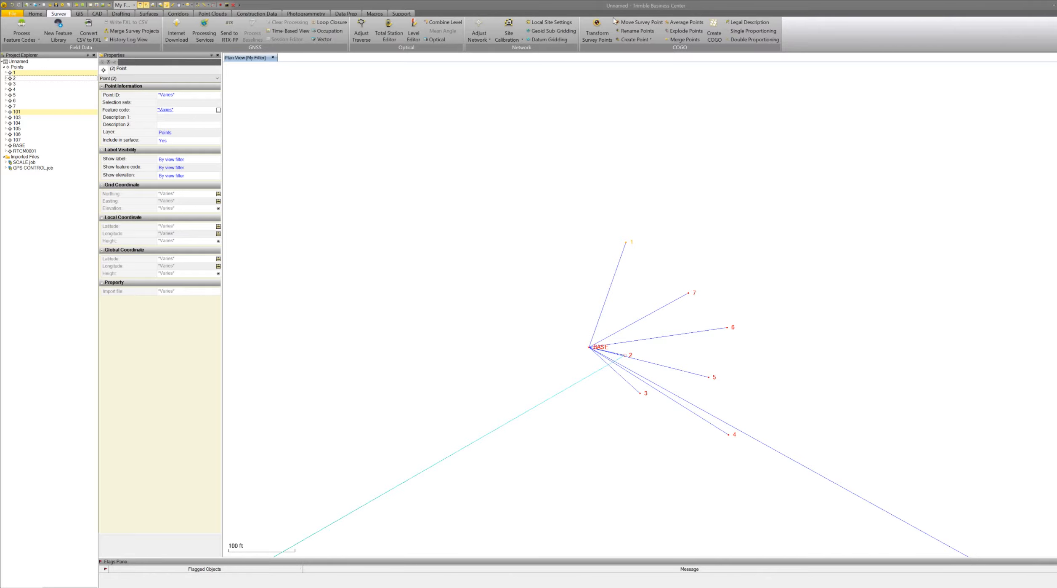
click(677, 40)
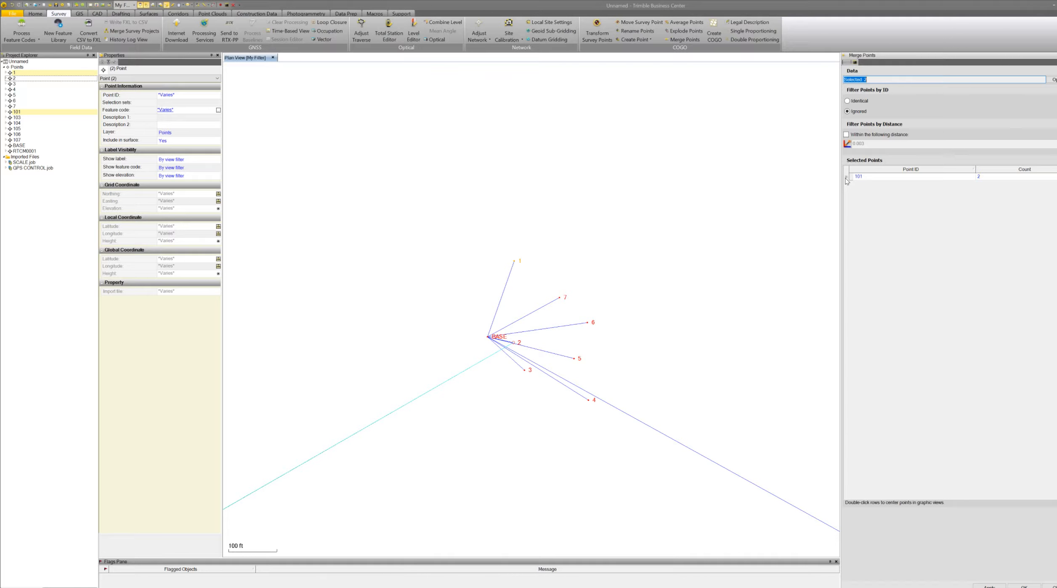
click(847, 177)
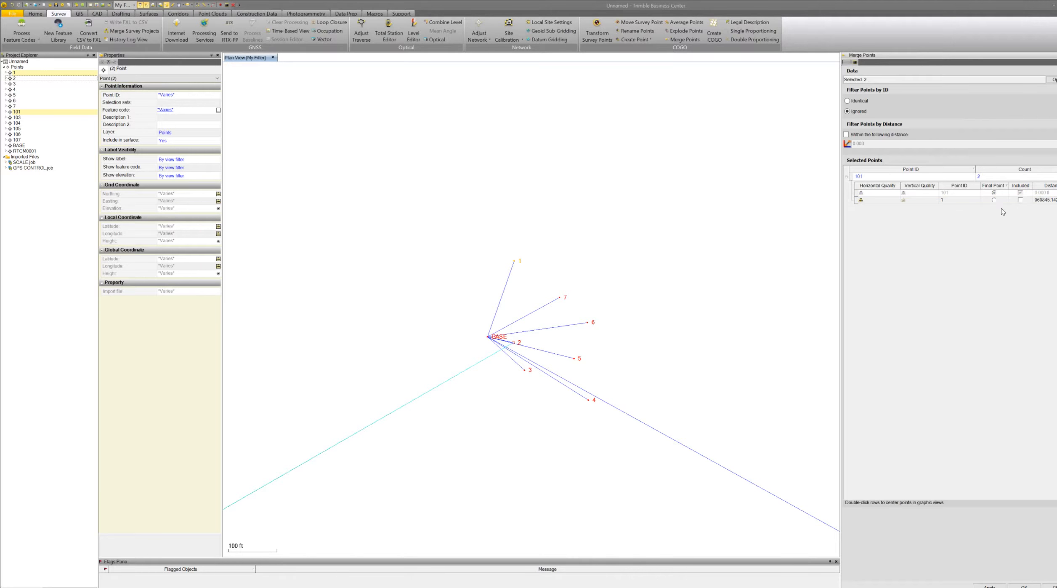
click(994, 200)
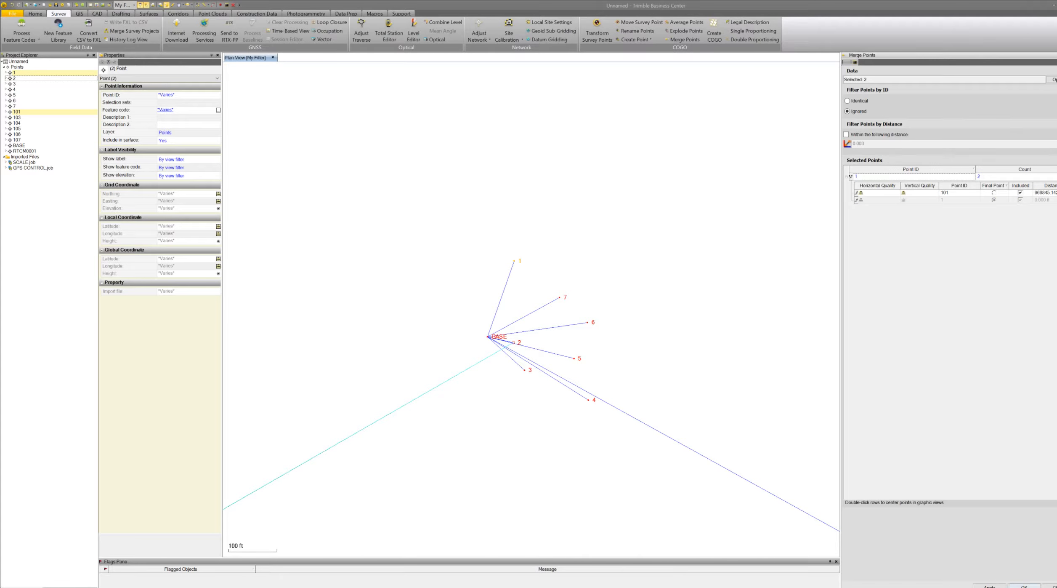
click(1024, 585)
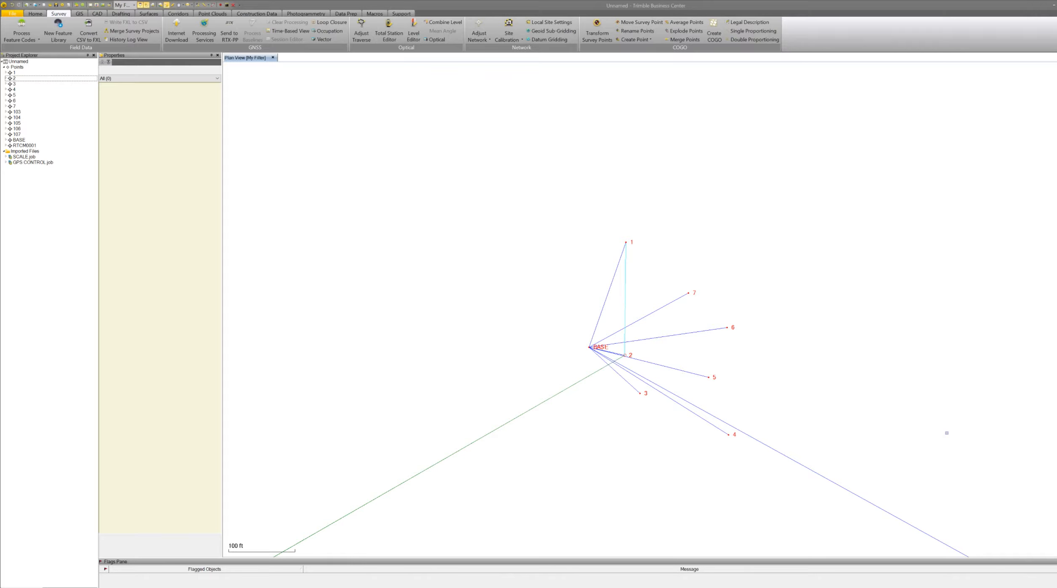
Recompute the project.
scroll(946, 432, down, 6)
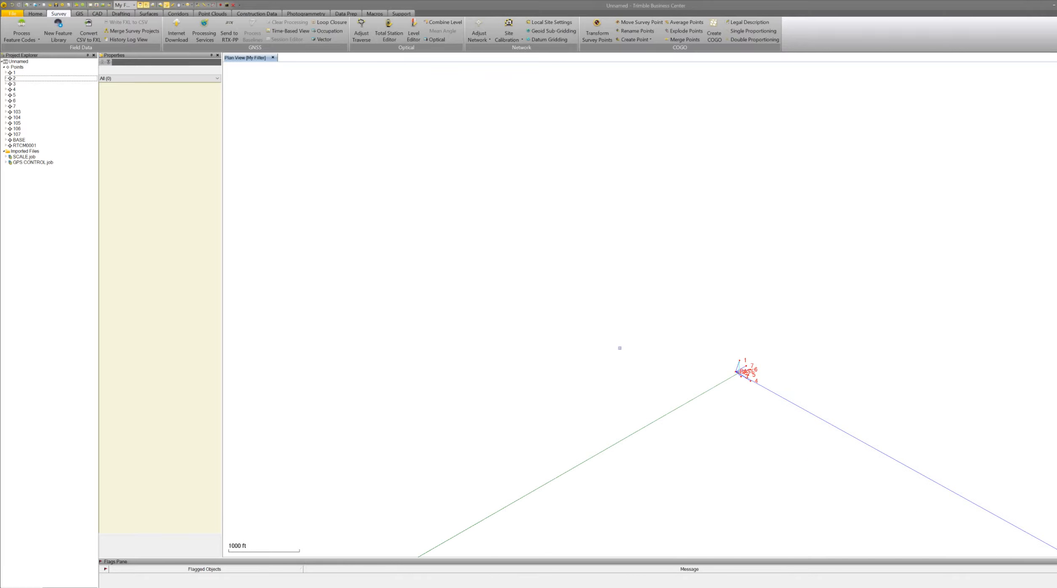
scroll(620, 347, down, 8)
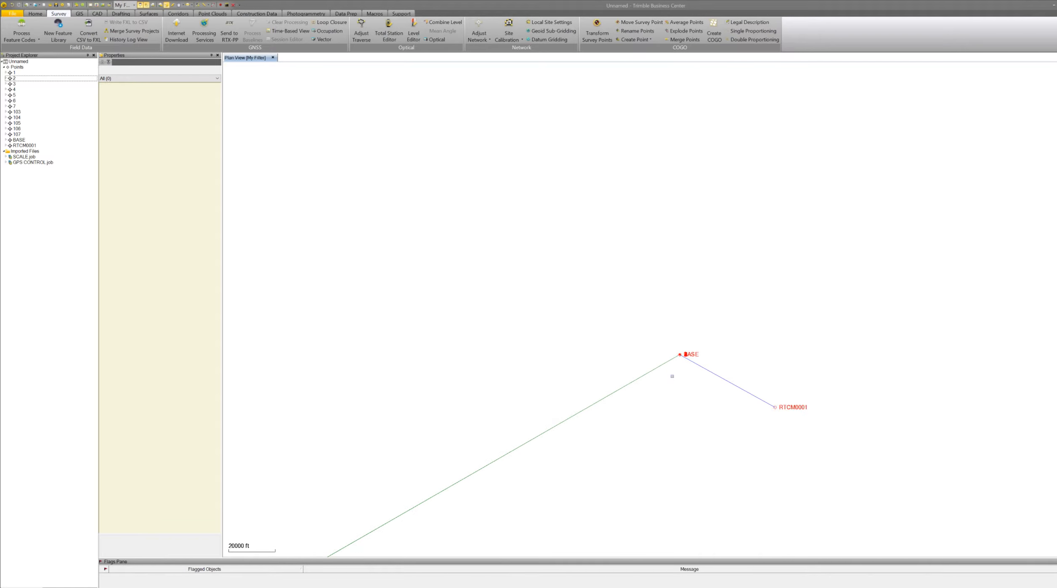
scroll(672, 376, down, 10)
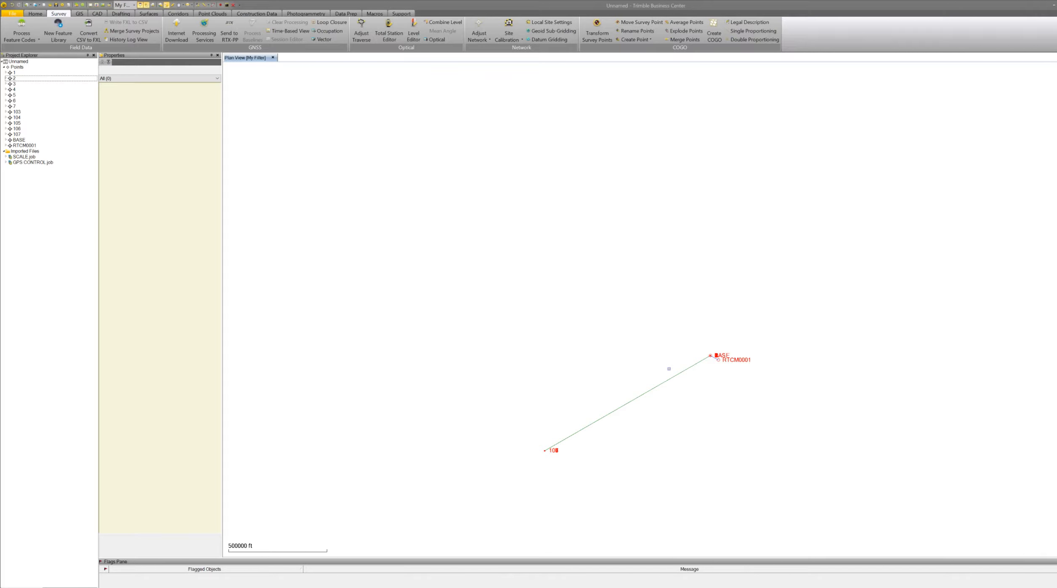
key(F4)
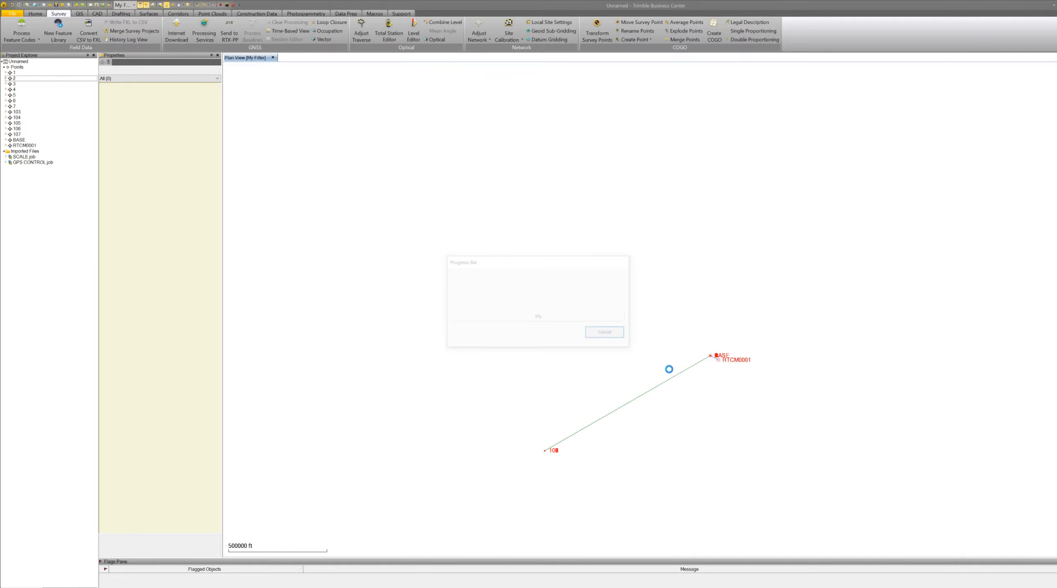
Examine the plan view at several zoom levels to see where the SCALE.job points sit relative to the control points.
scroll(711, 363, up, 5)
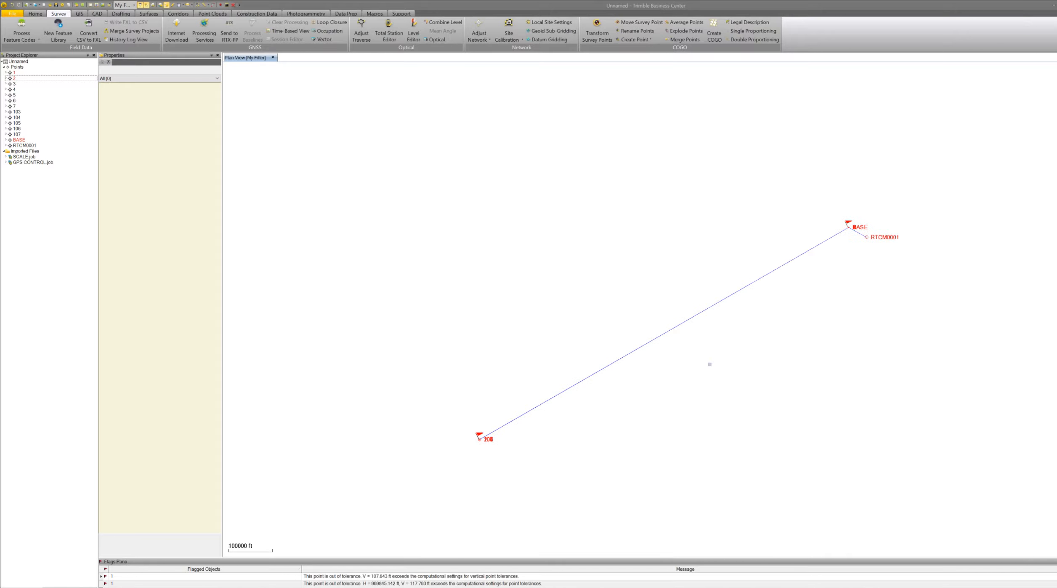
scroll(831, 279, down, 3)
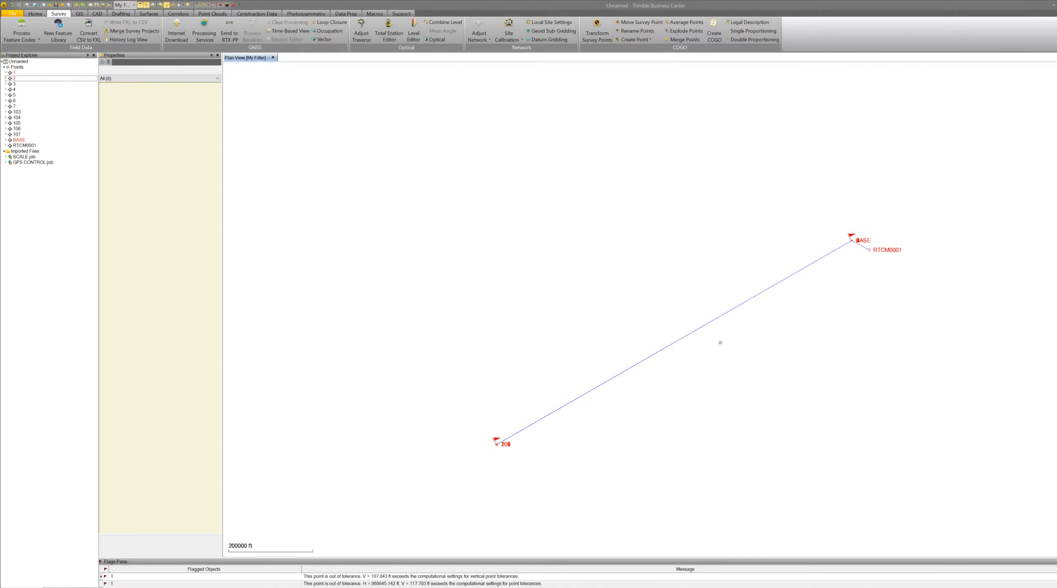
scroll(547, 404, up, 5)
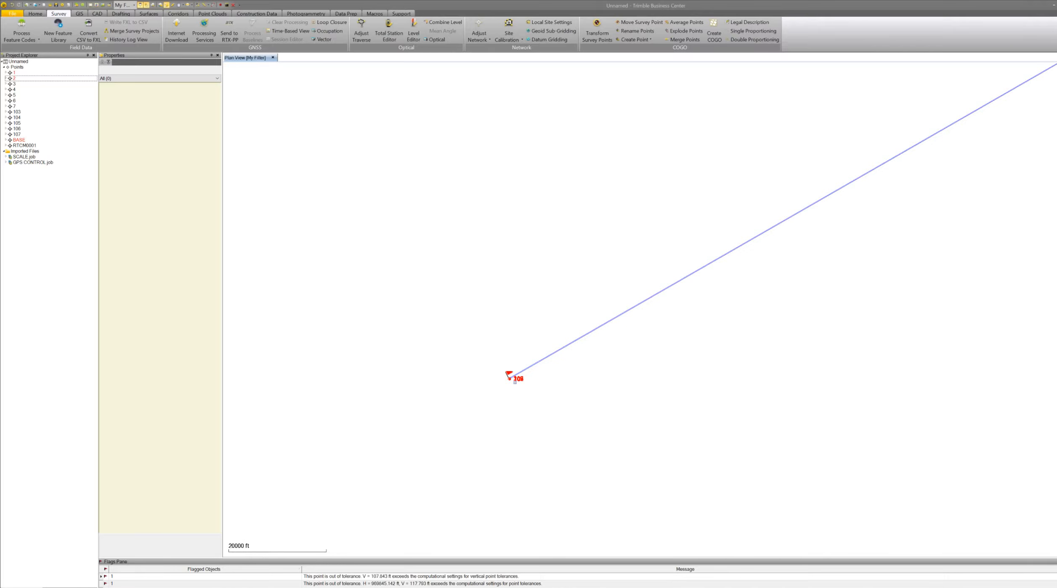
scroll(515, 381, up, 5)
scroll(496, 373, up, 6)
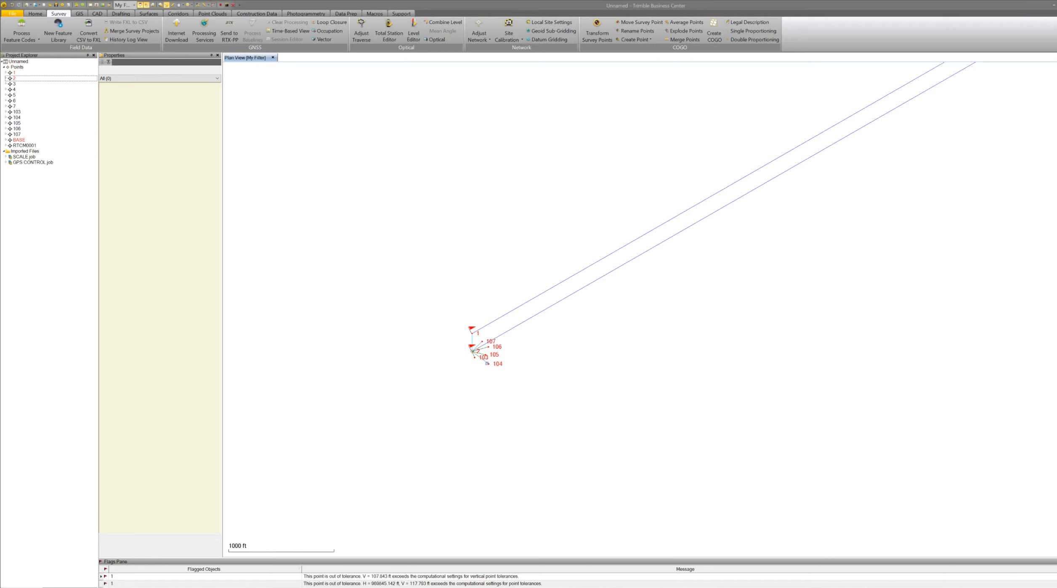
scroll(480, 305, up, 2)
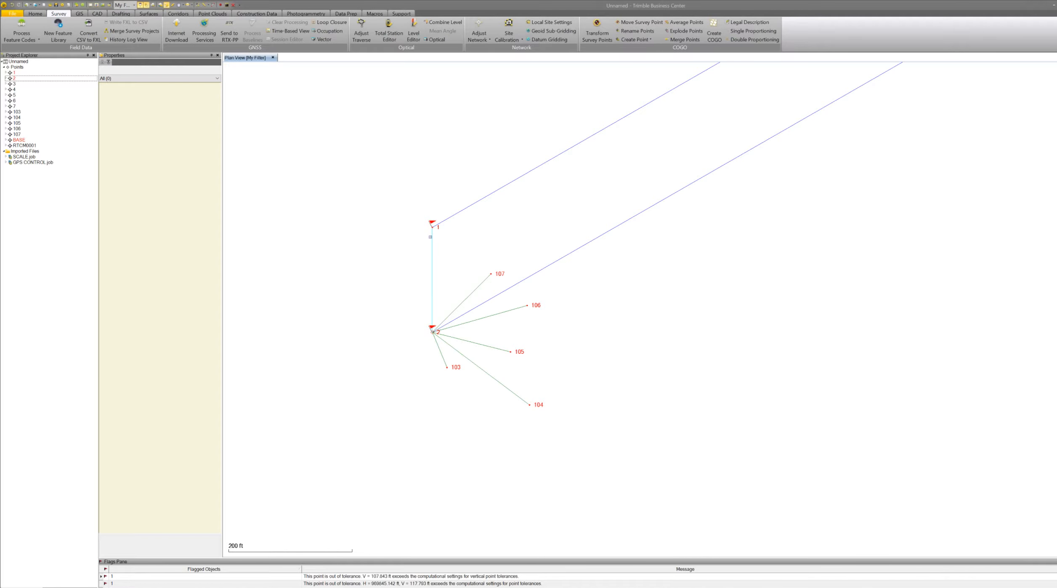
scroll(435, 359, down, 4)
scroll(440, 409, down, 5)
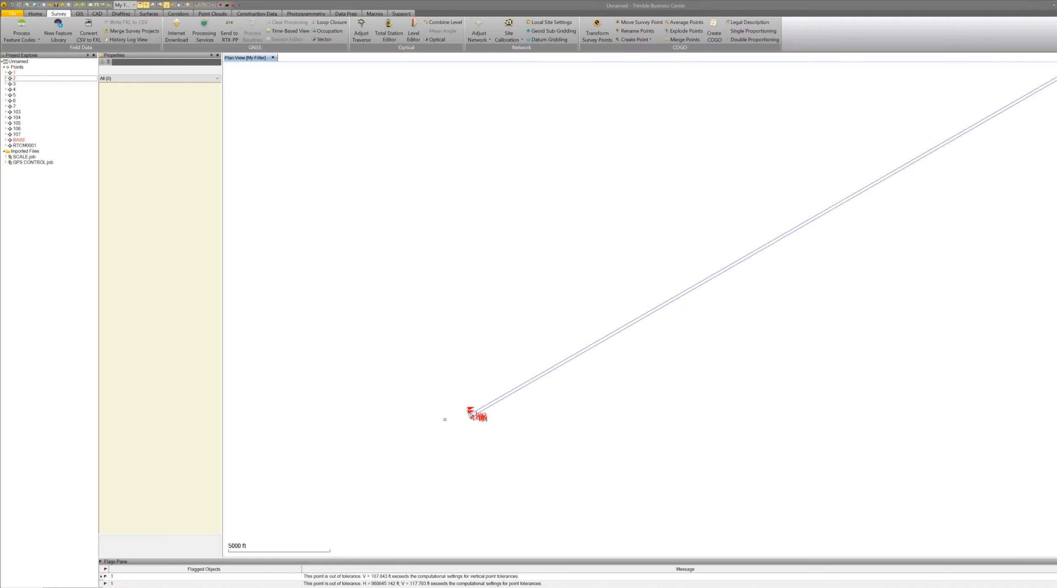
scroll(517, 409, down, 7)
scroll(730, 303, up, 6)
scroll(661, 298, up, 8)
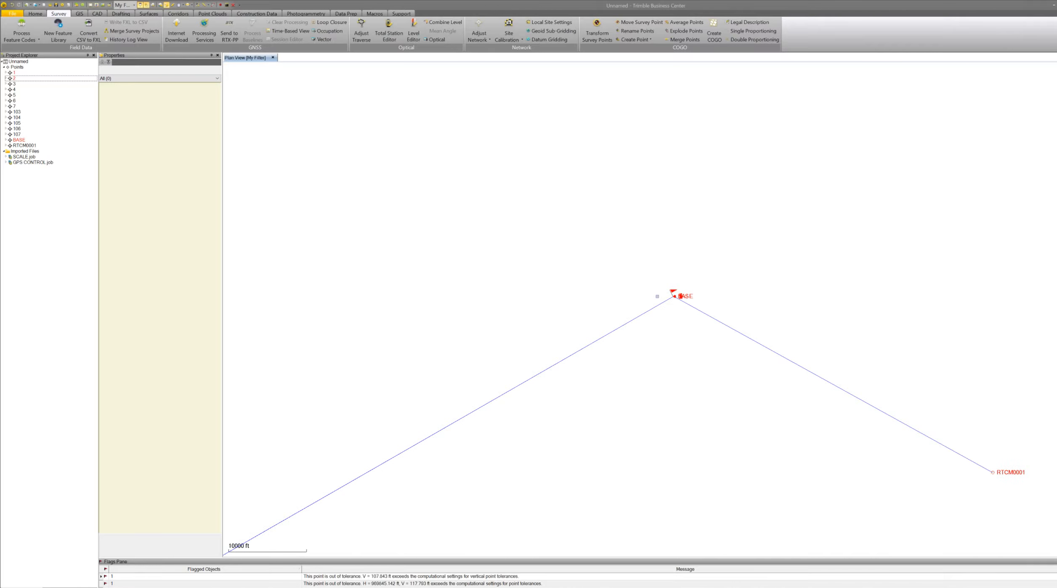
scroll(664, 301, up, 6)
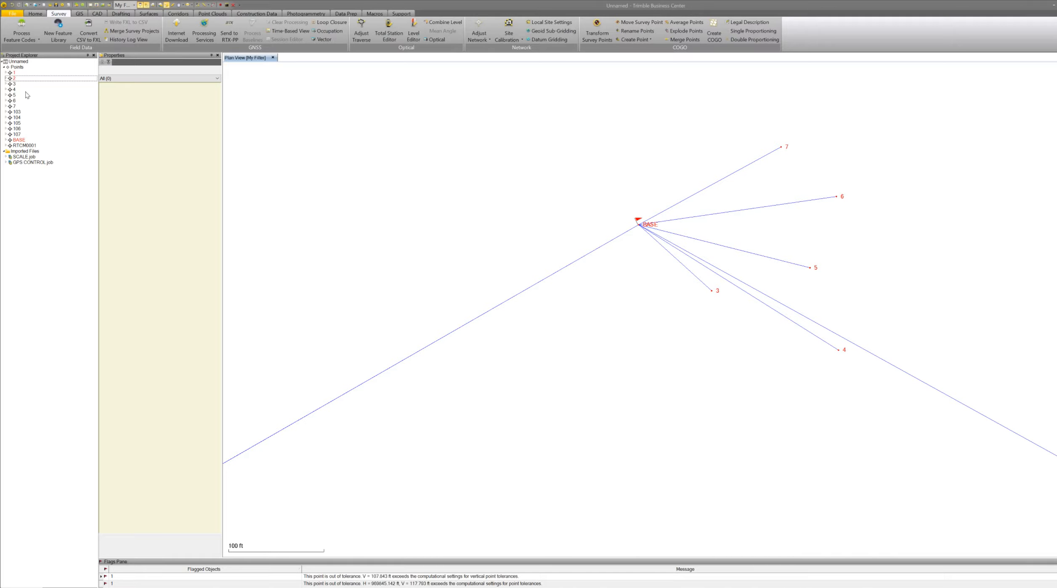
Expand point 2 in the project tree and delete its Grid (SCALE.job) coordinate record.
click(6, 79)
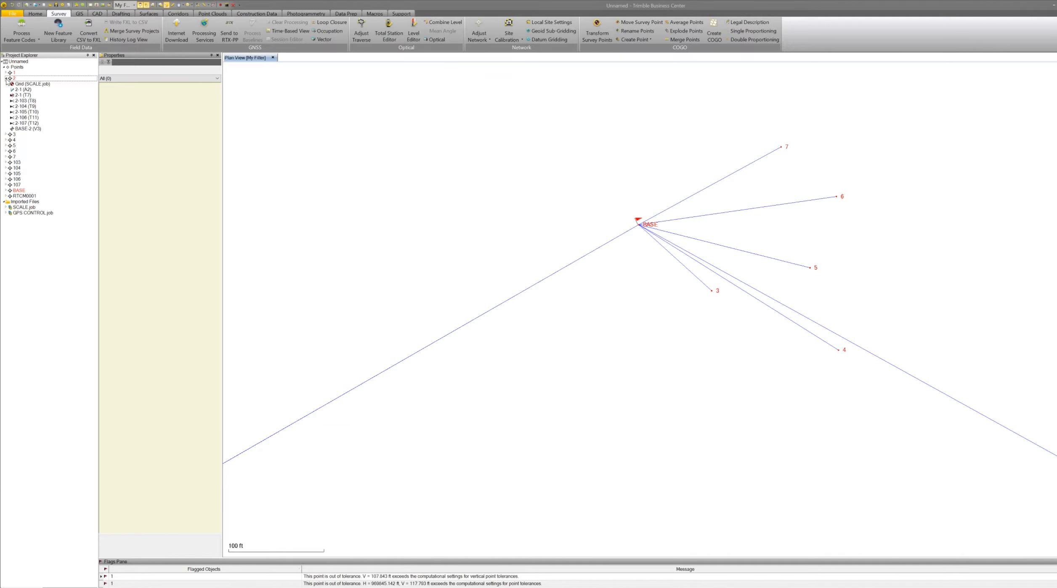
click(31, 85)
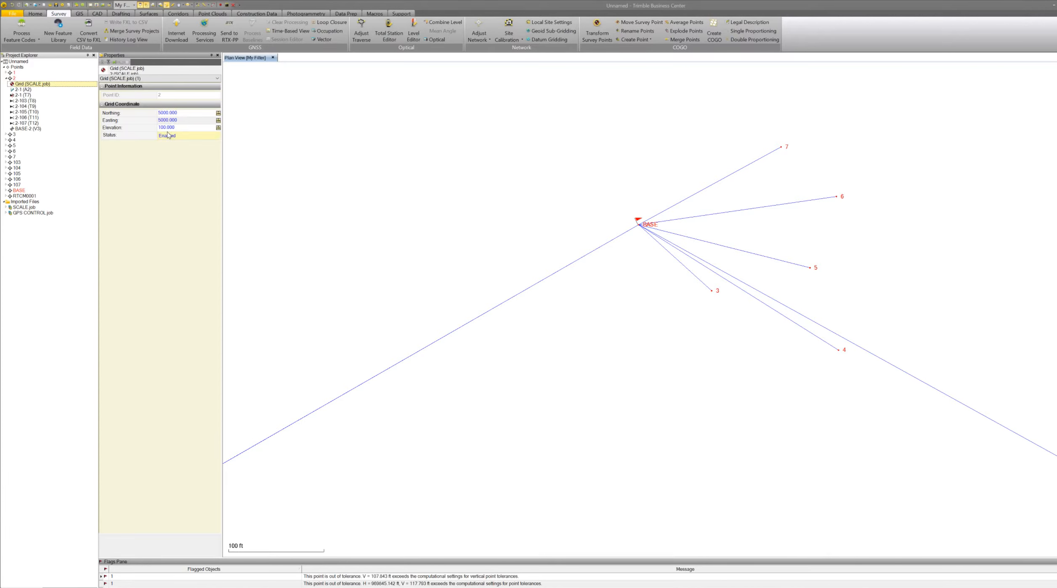
right_click(51, 84)
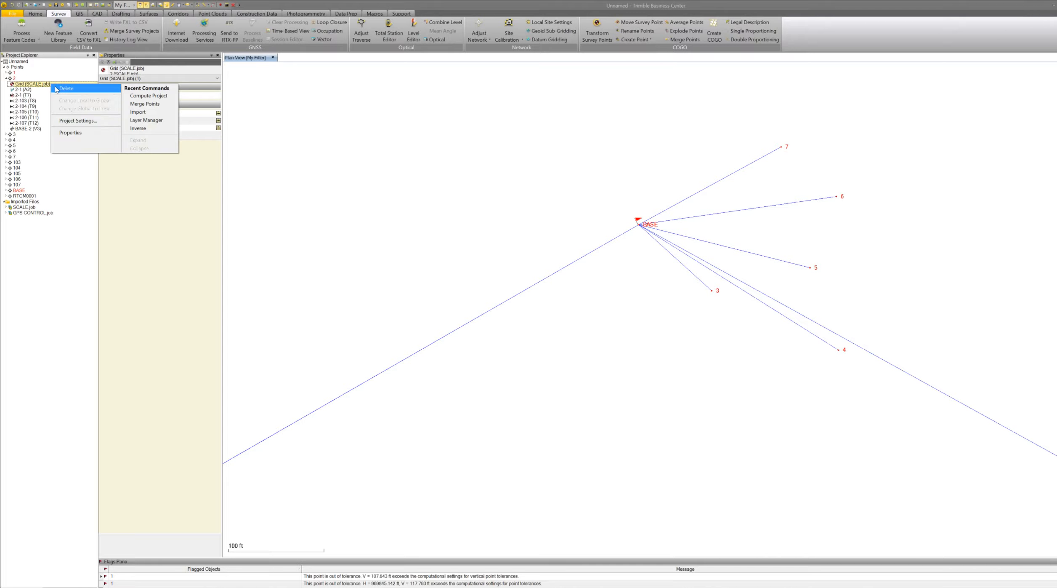
click(57, 88)
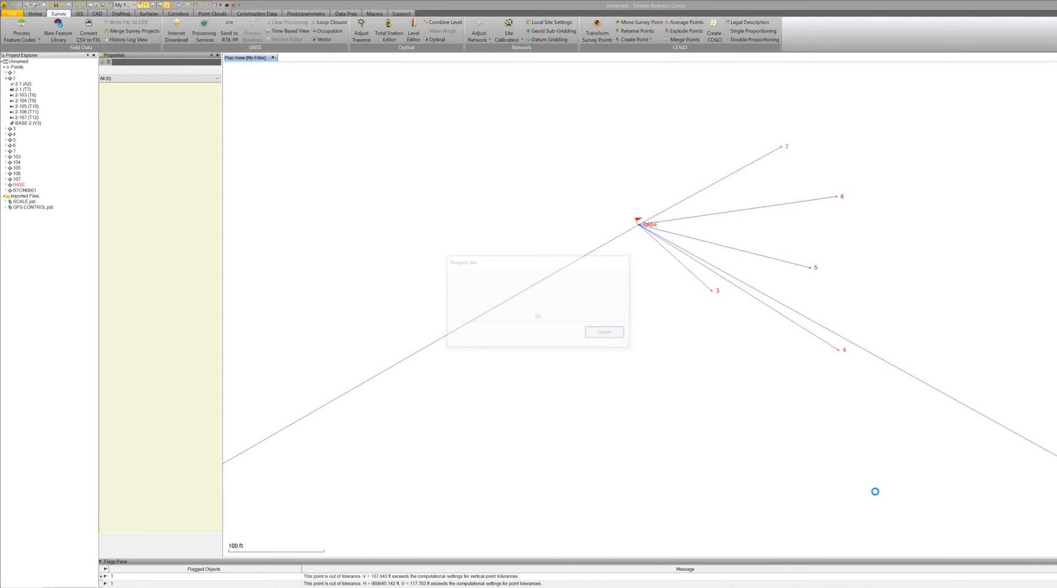
Examine the plan view at several zoom levels to compare the SCALE.job points with the GPS control points.
scroll(878, 477, down, 1)
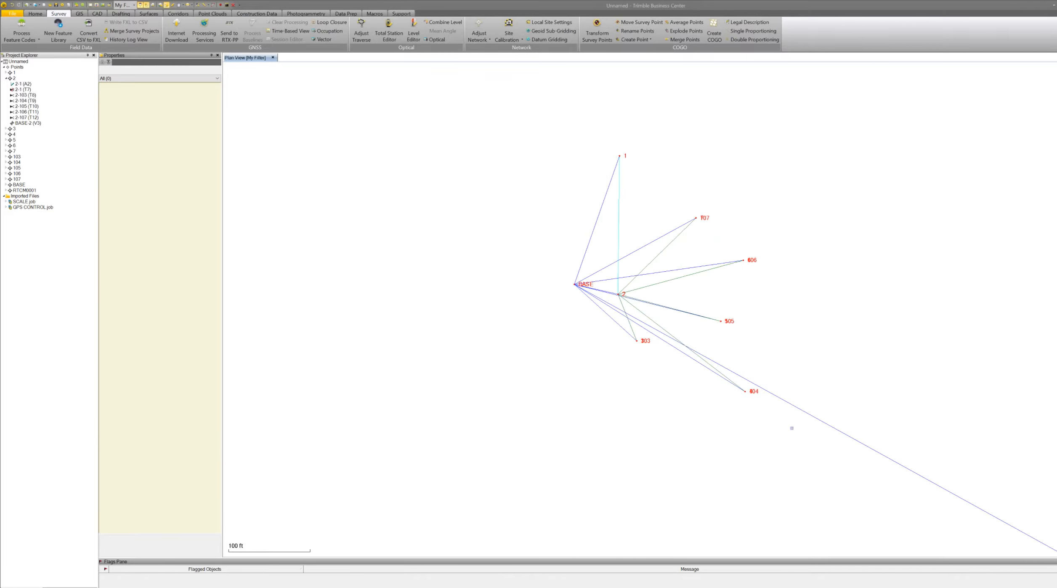
scroll(798, 251, up, 1)
scroll(791, 290, down, 1)
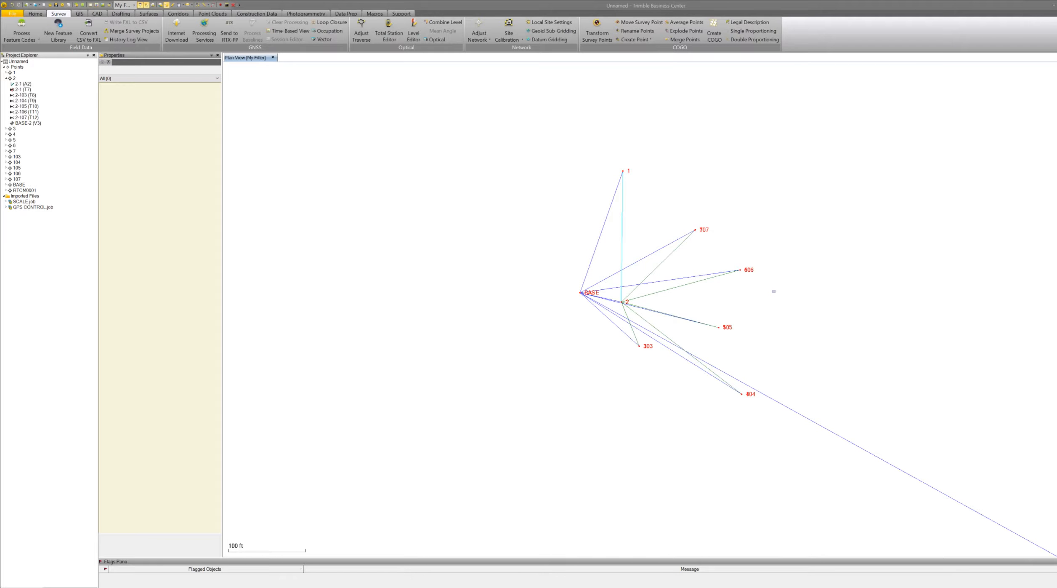
scroll(524, 304, down, 4)
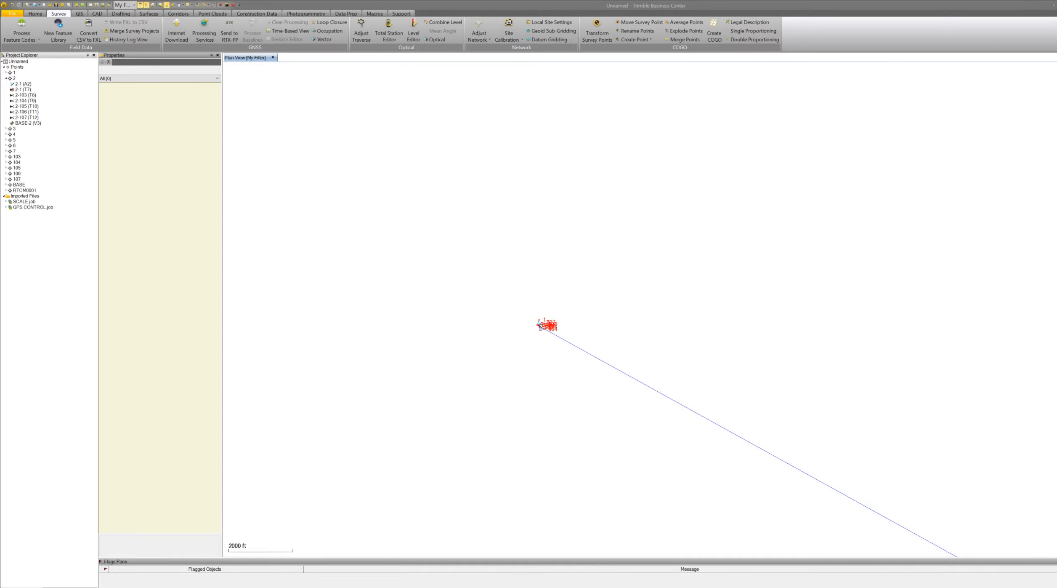
scroll(534, 320, up, 4)
scroll(515, 268, up, 1)
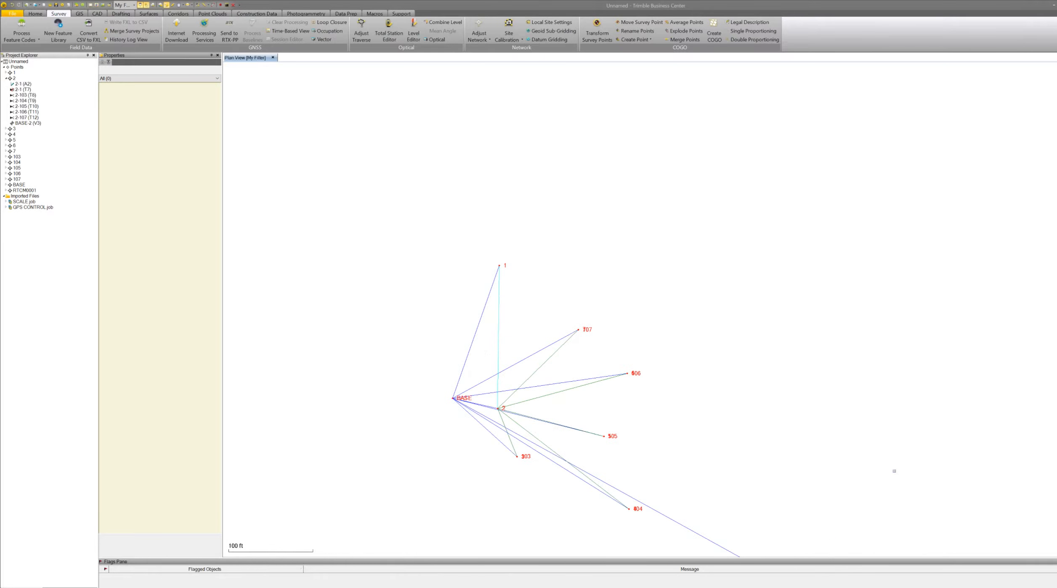
scroll(513, 384, up, 1)
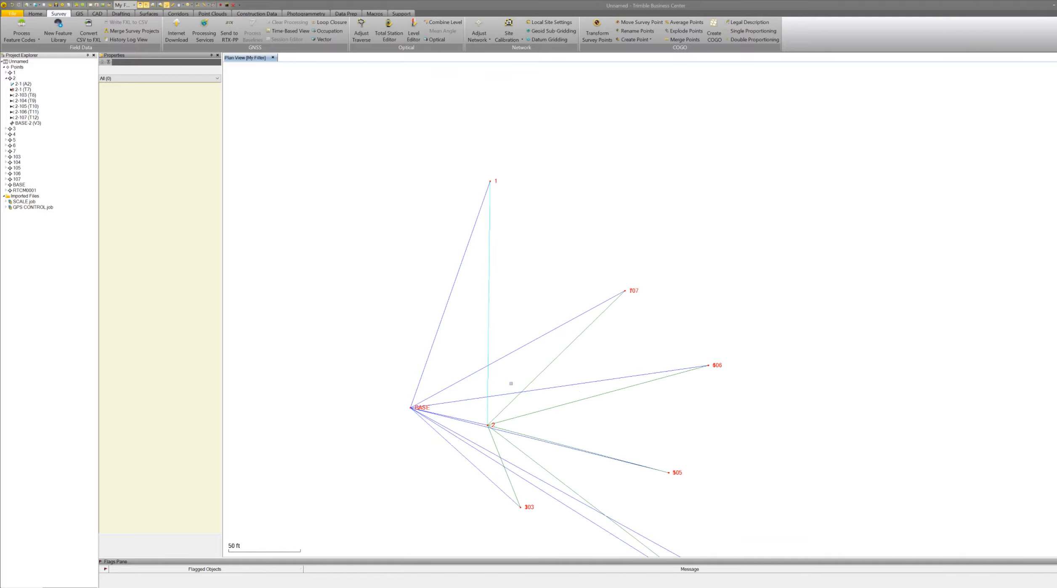
scroll(592, 305, up, 2)
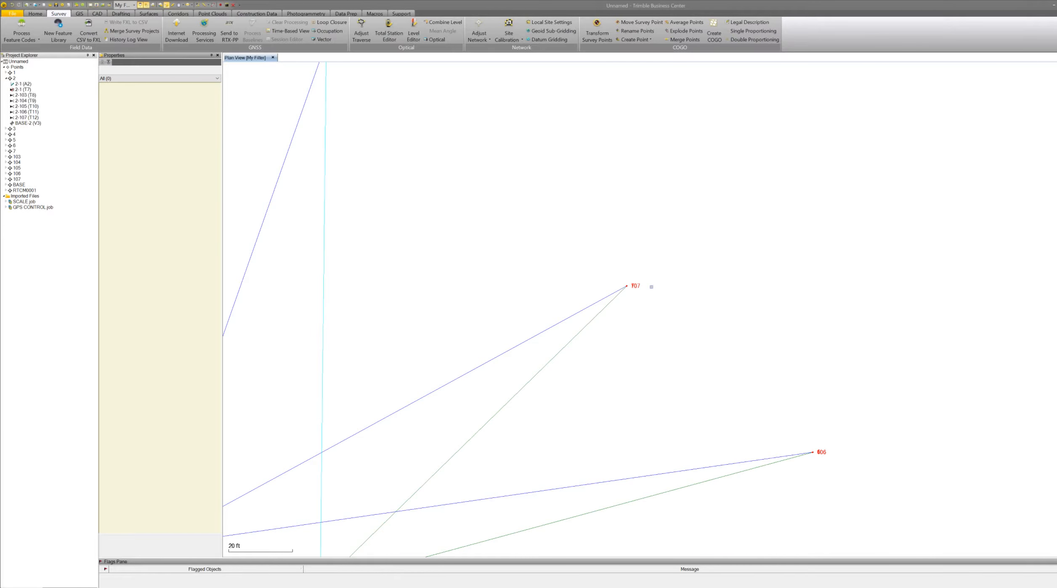
scroll(651, 287, up, 6)
scroll(597, 294, up, 2)
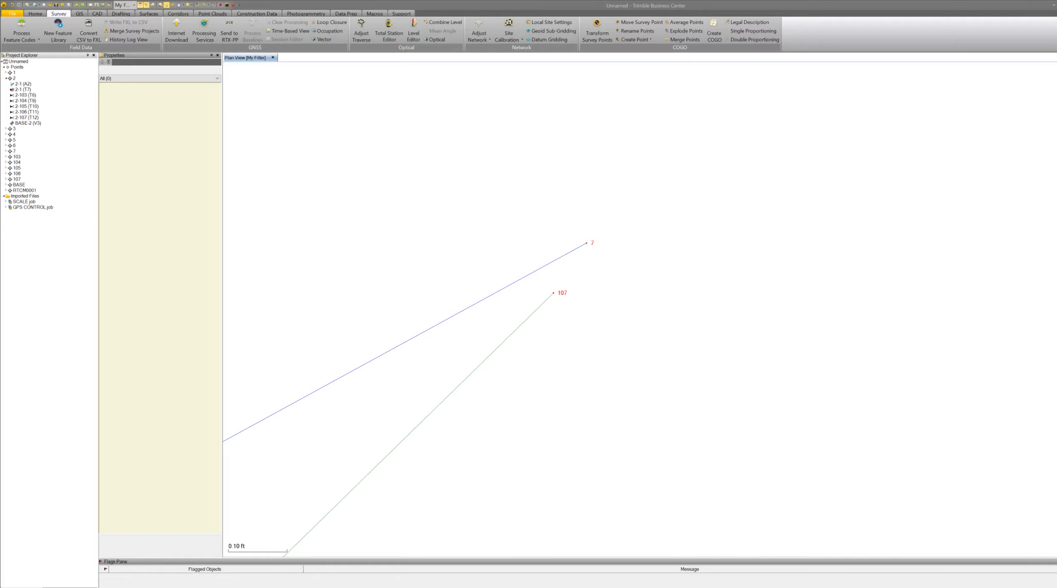
Turn on point elevation labels in the view filter settings and zoom in on points 7 and 107.
click(63, 586)
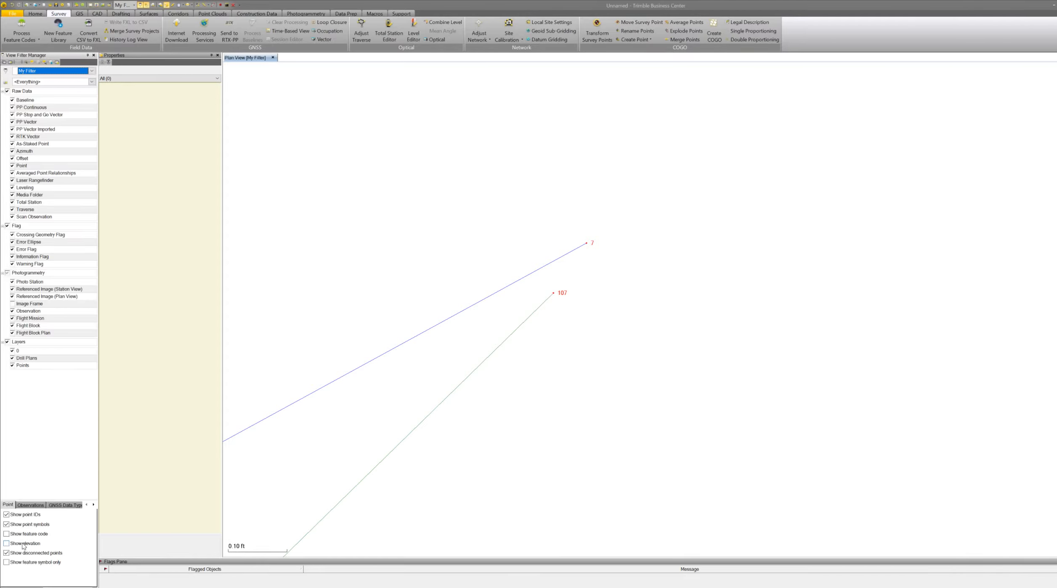
click(8, 543)
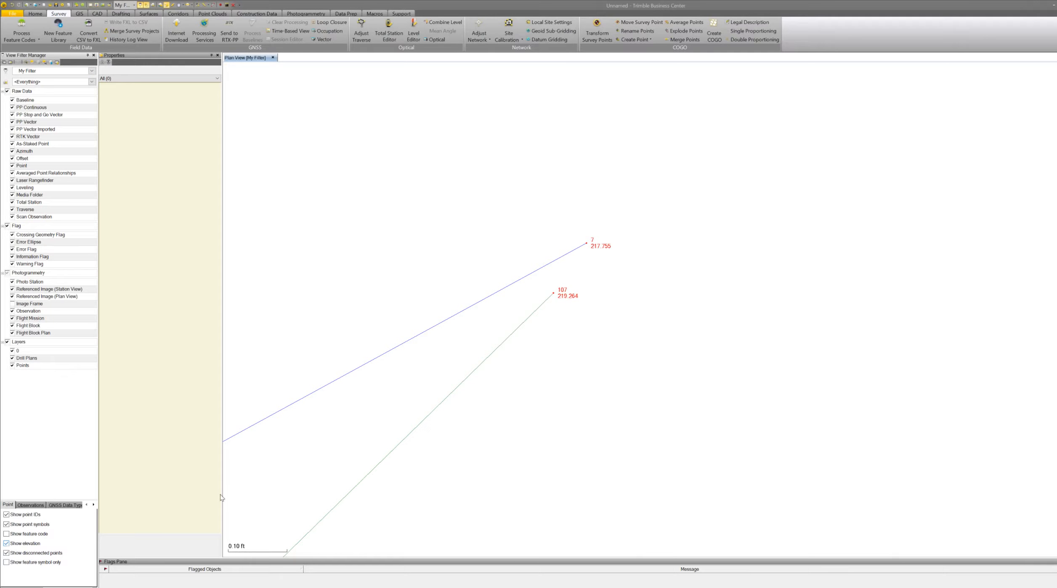
scroll(572, 274, up, 2)
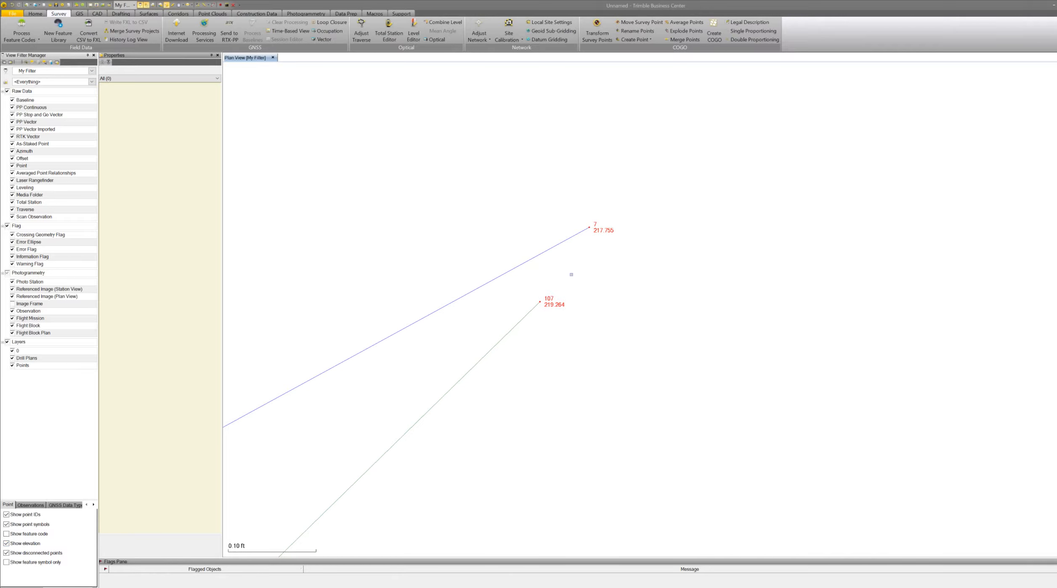
scroll(570, 274, up, 2)
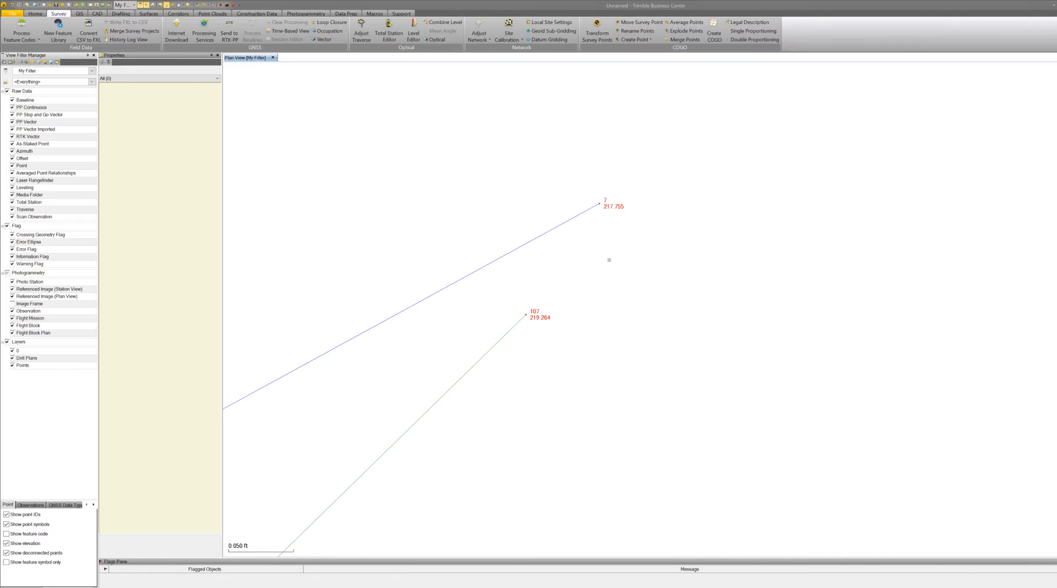
scroll(609, 260, up, 1)
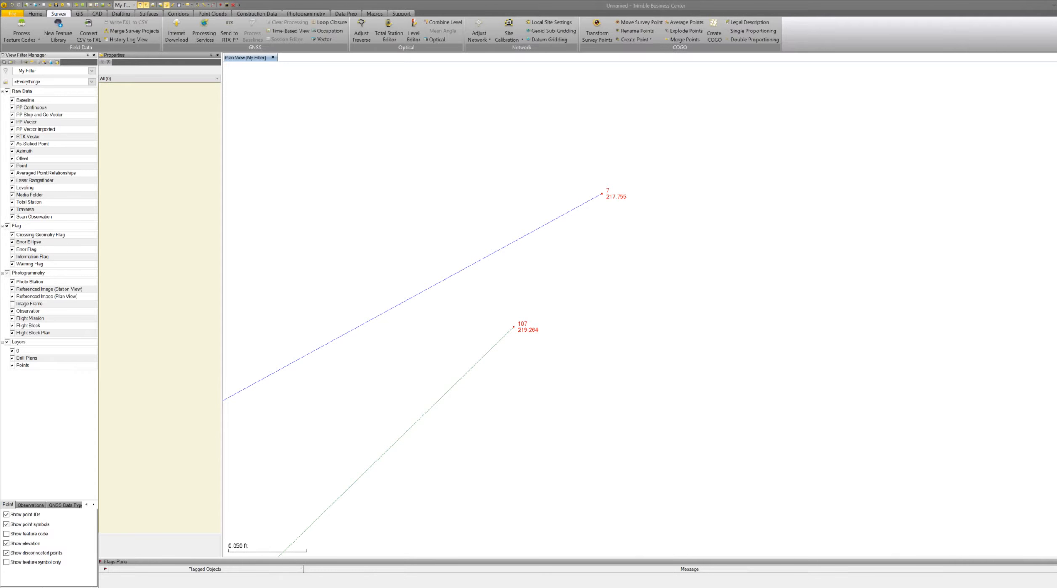
Expand point 103 in the project tree and select its total station observation 2-103 (T8) to review its properties.
click(28, 586)
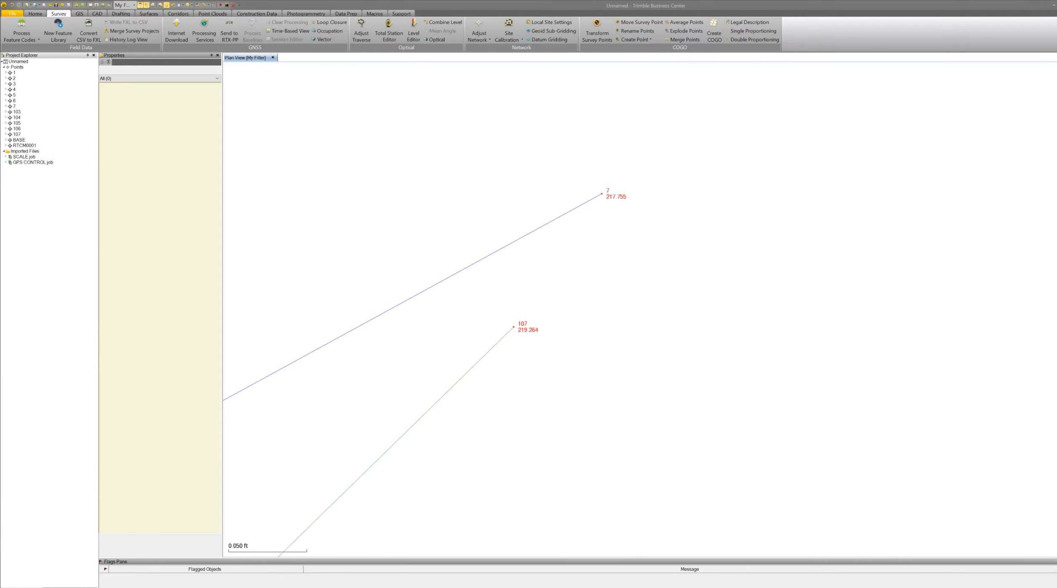
click(6, 112)
click(21, 118)
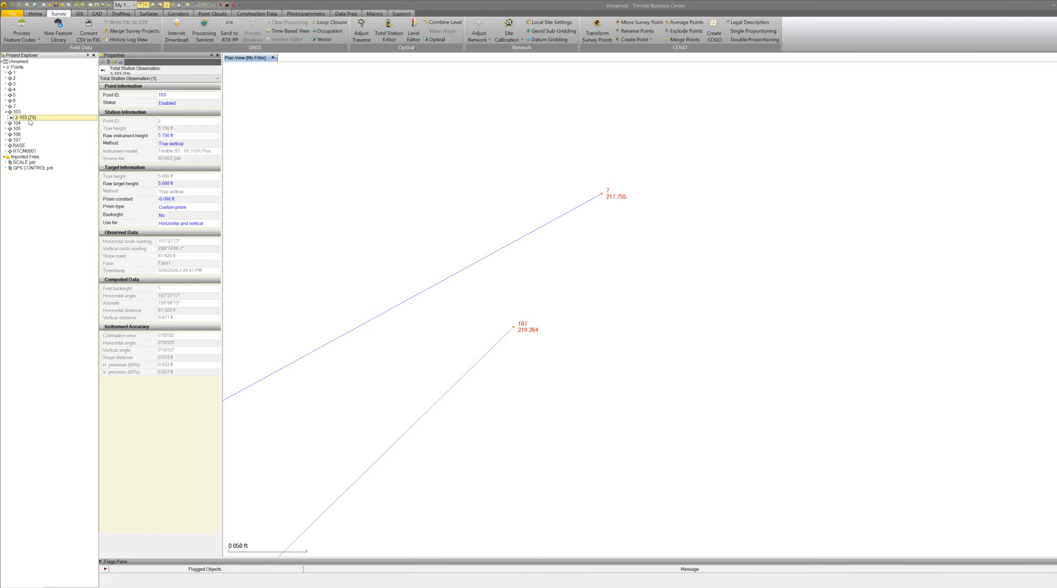
Zoom out in the plan view to examine the observation lines radiating from station 2 to the 100-series points.
scroll(812, 163, down, 4)
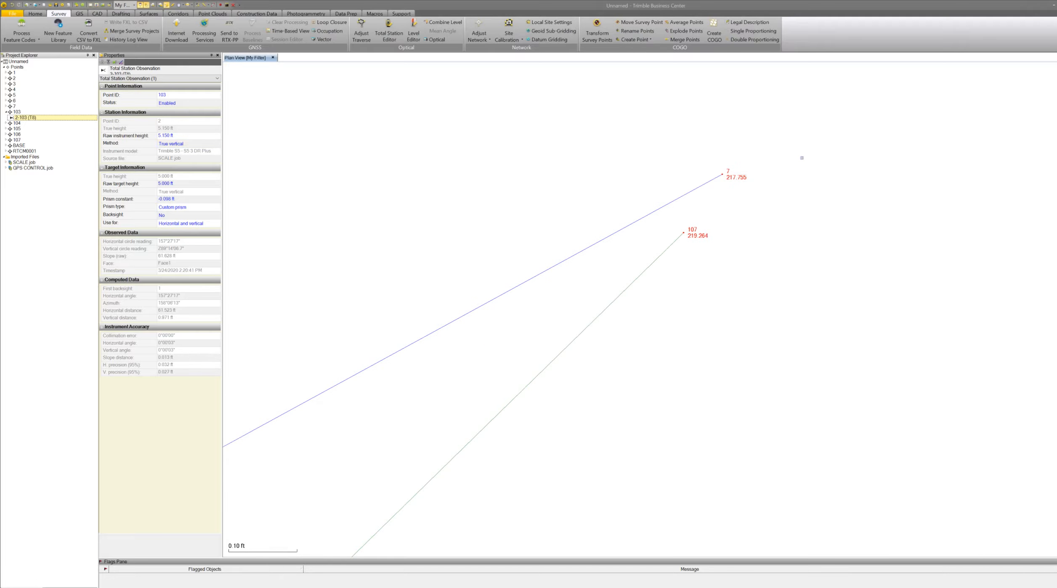
scroll(662, 204, down, 8)
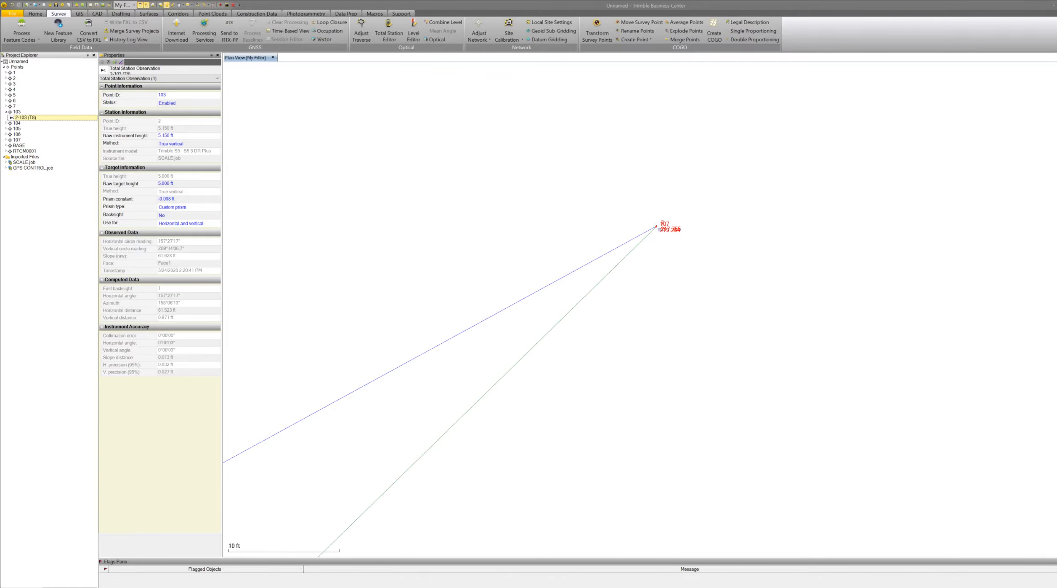
scroll(660, 228, down, 2)
scroll(659, 229, down, 2)
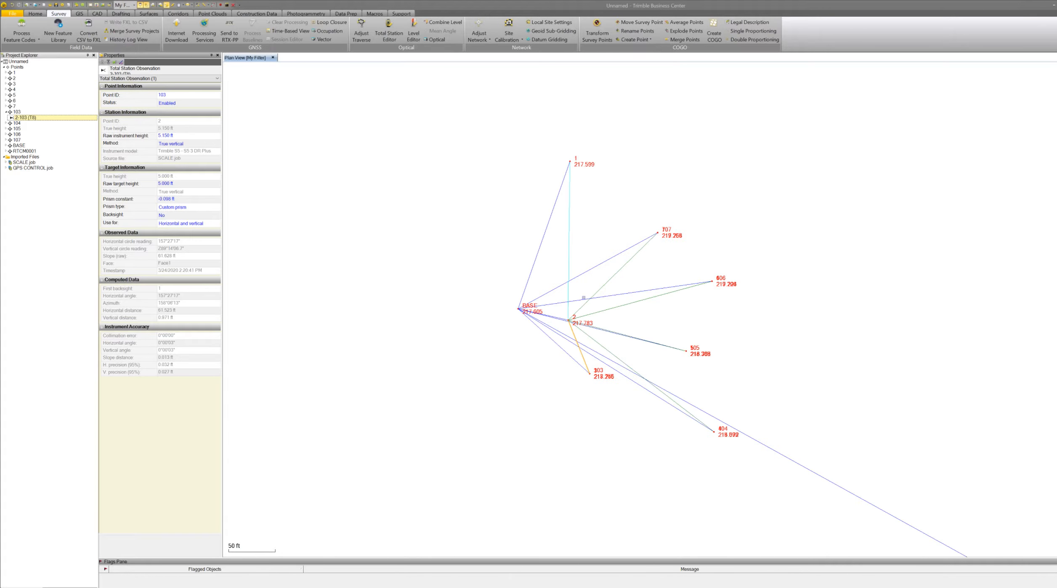
scroll(584, 297, up, 3)
scroll(585, 269, down, 3)
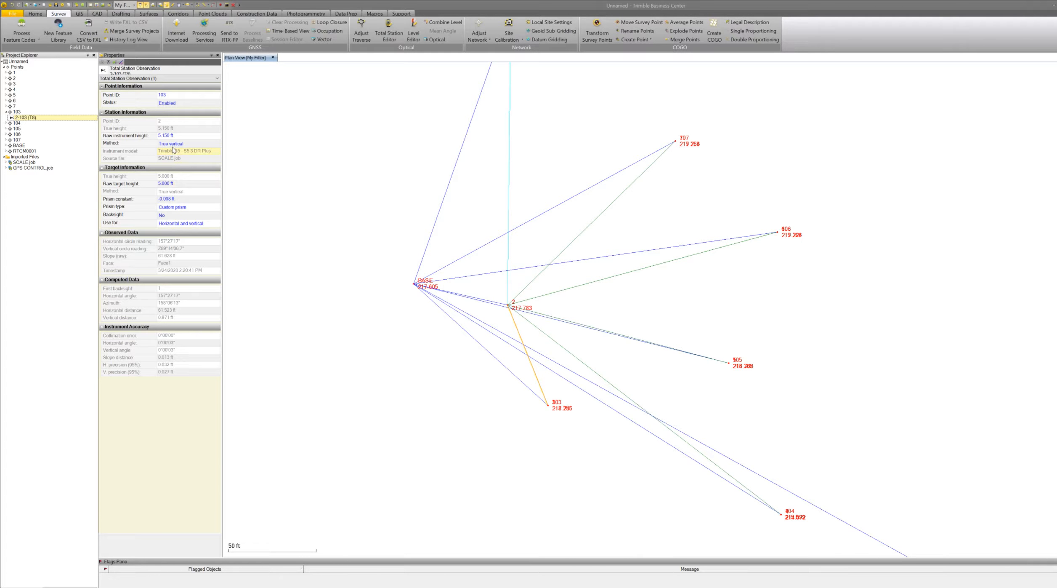
click(173, 183)
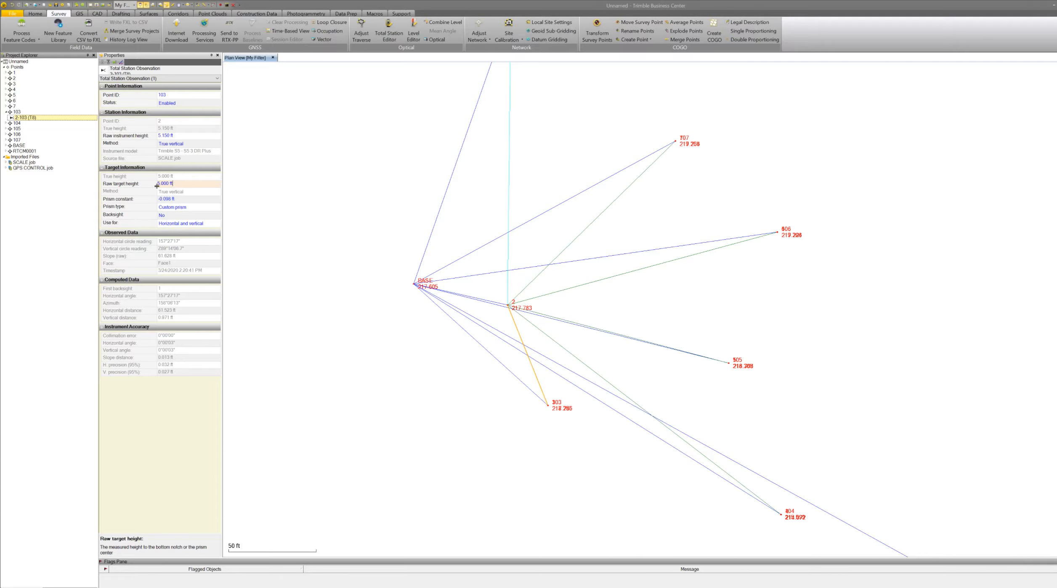
Expand station 2's backsight in SCALE.job under the imported files and review each total station observation's properties.
click(5, 168)
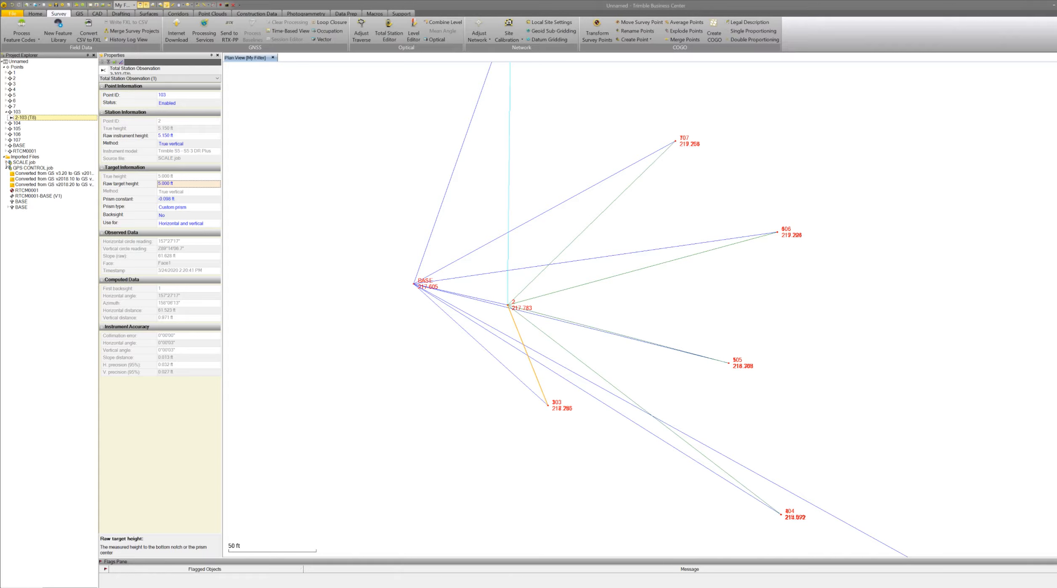
click(6, 162)
click(9, 184)
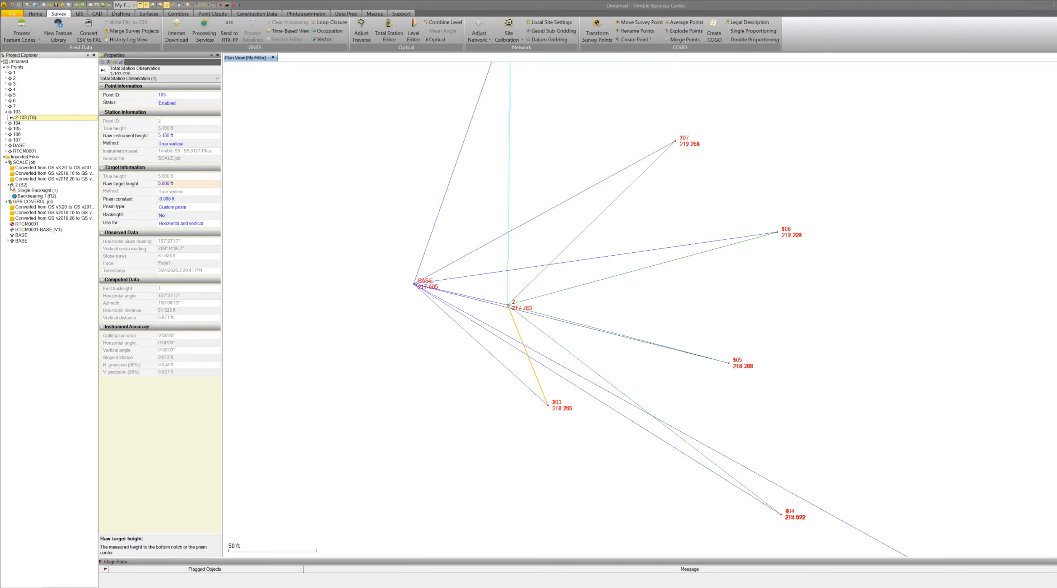
click(11, 196)
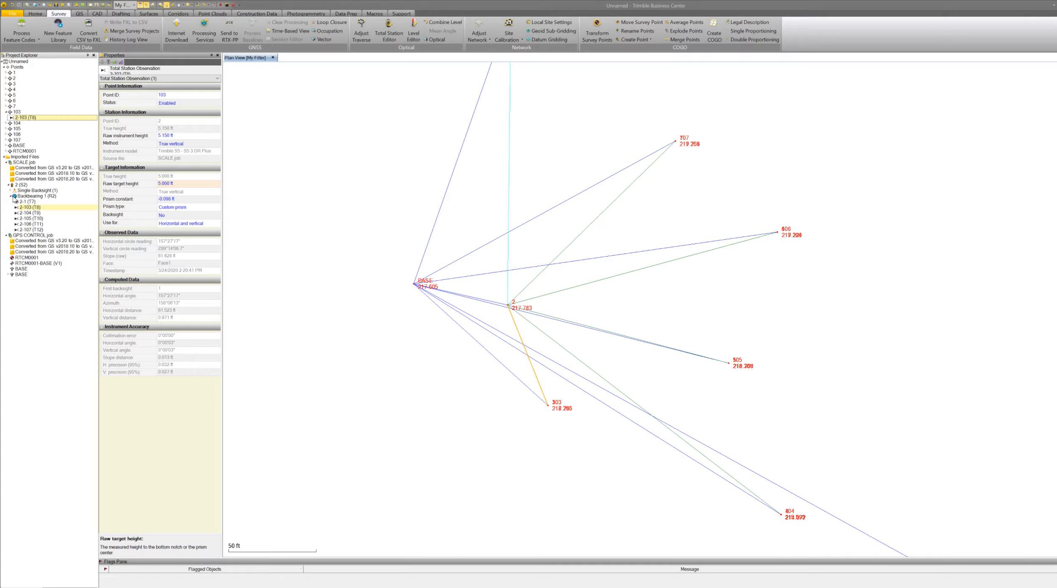
click(45, 207)
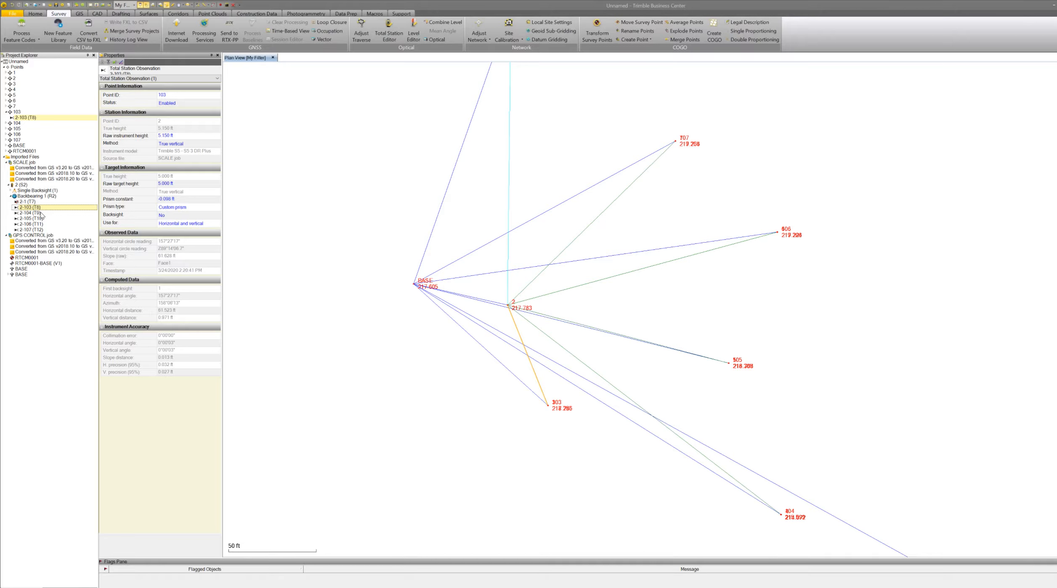
click(42, 212)
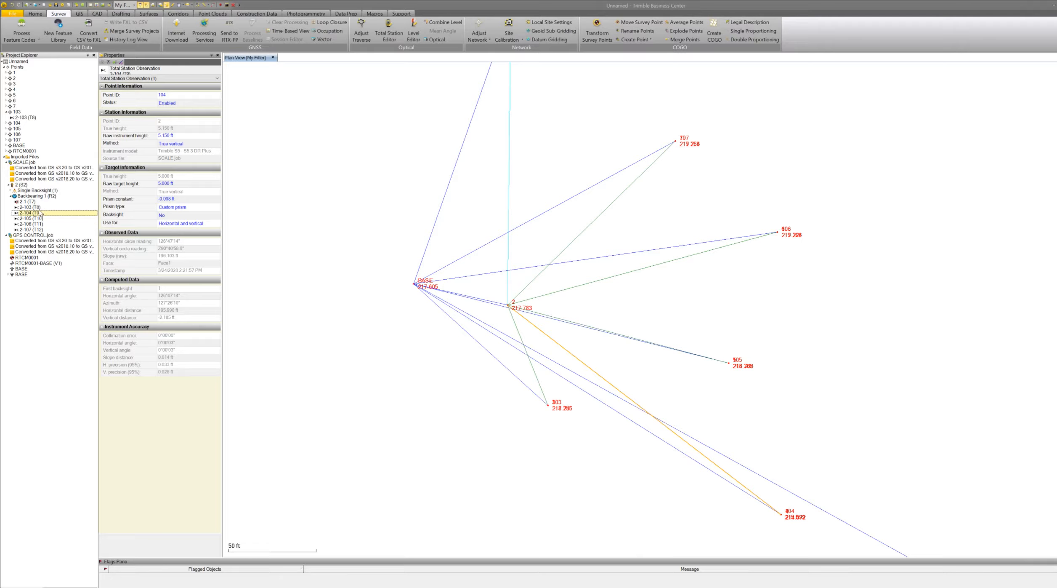
click(26, 202)
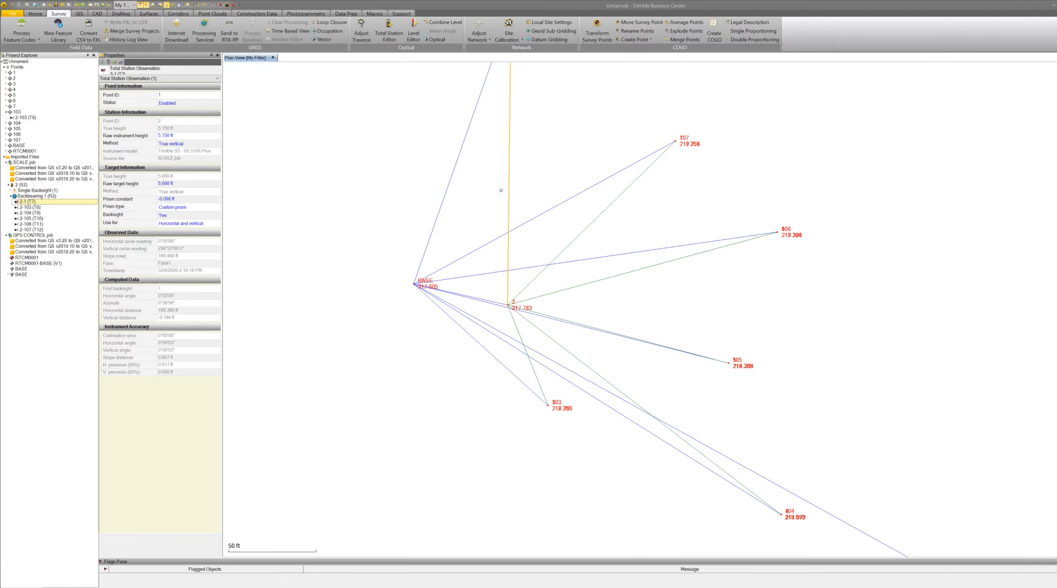
click(31, 207)
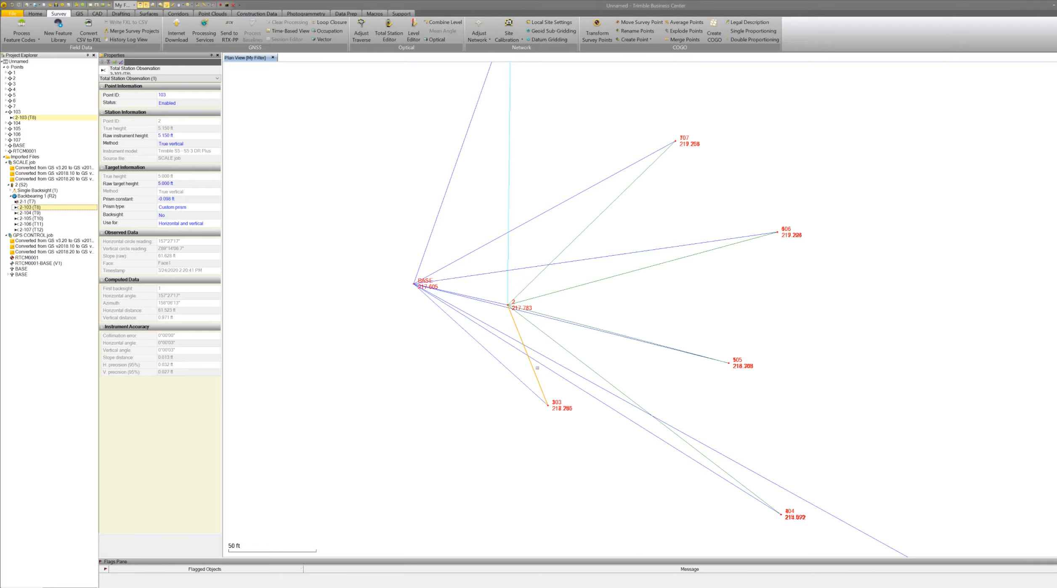
click(27, 203)
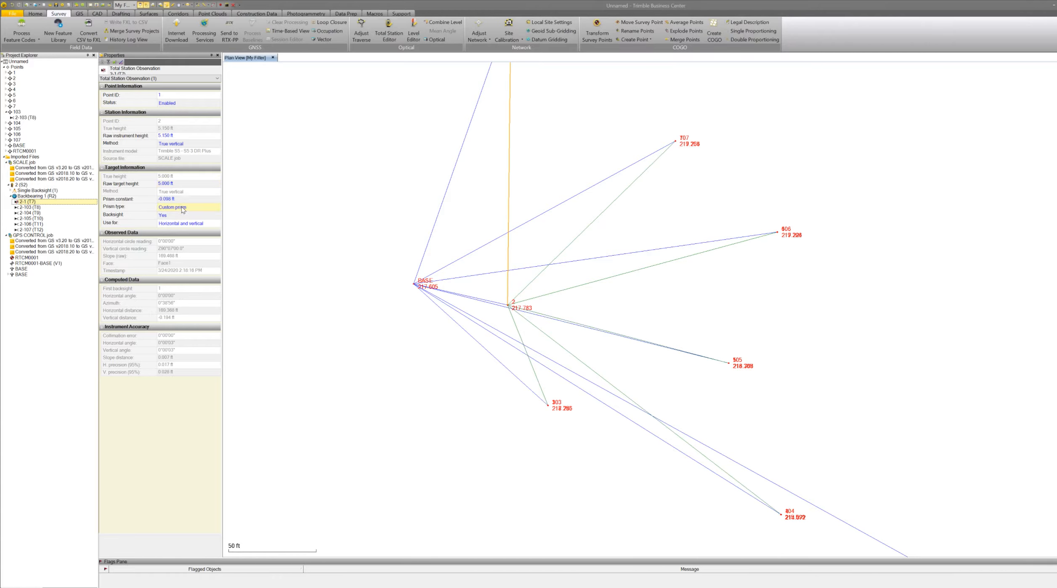
click(36, 207)
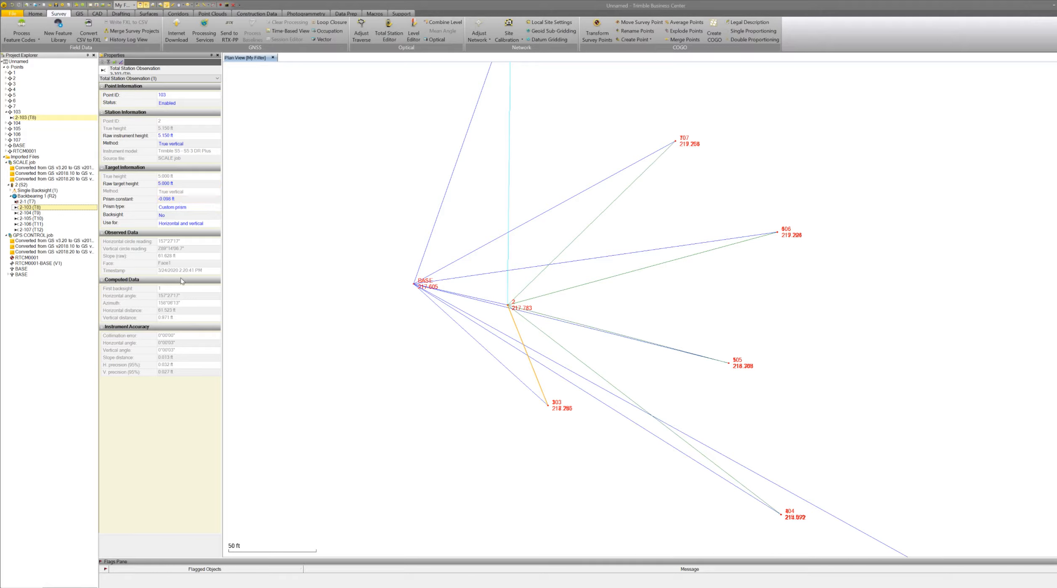
click(34, 213)
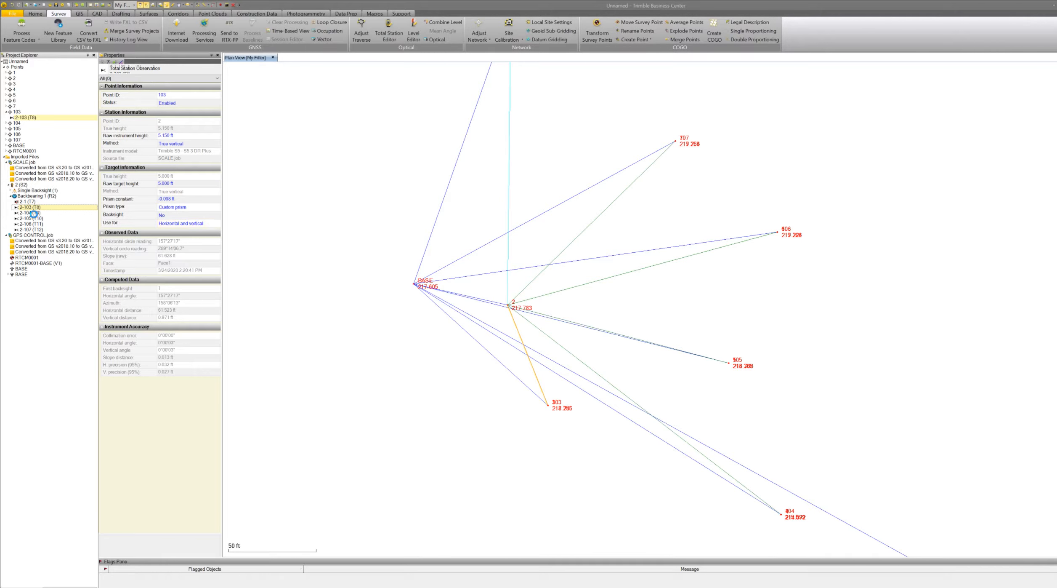
click(36, 218)
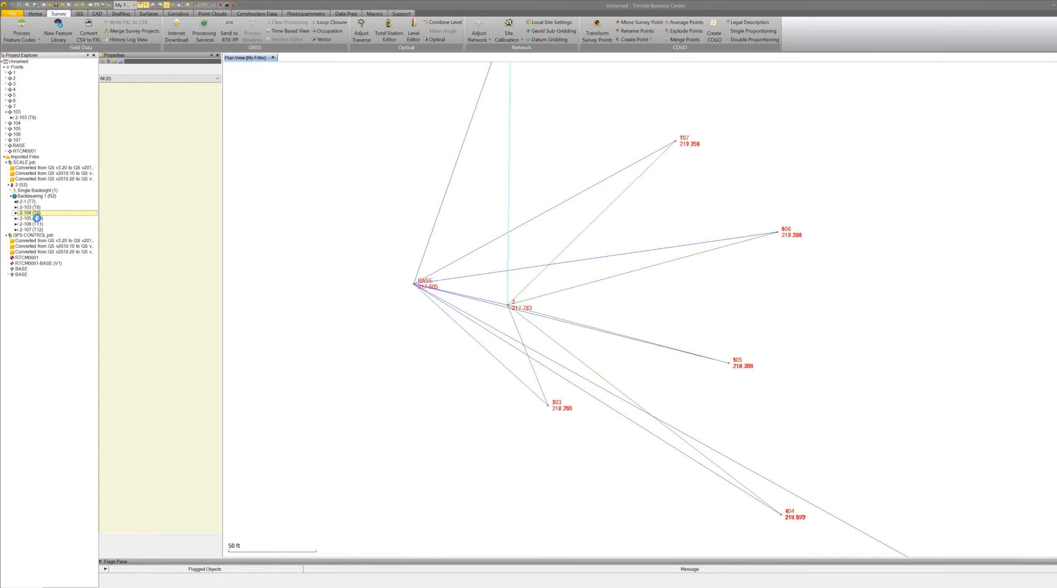
click(38, 225)
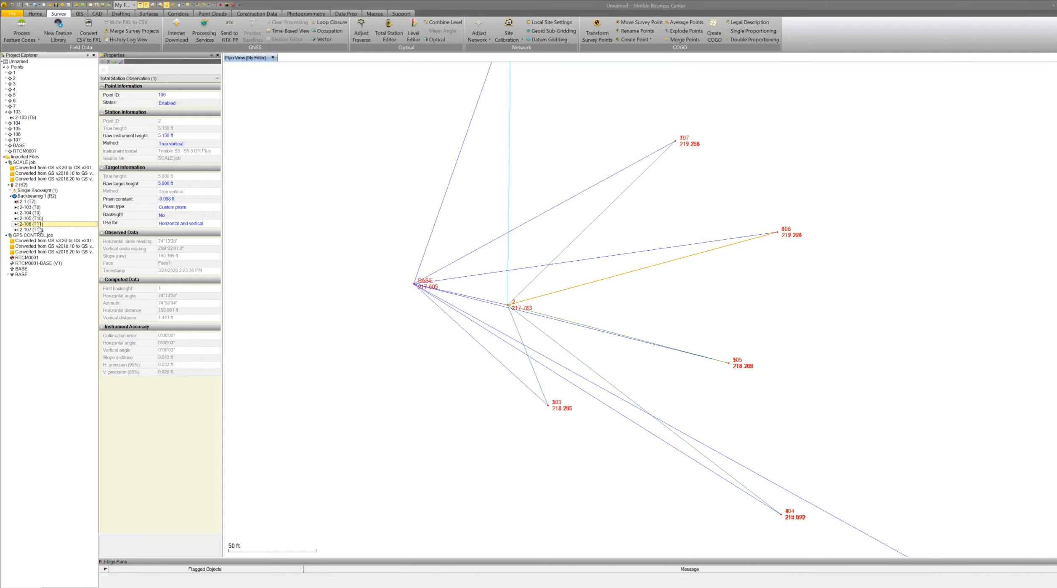
click(35, 214)
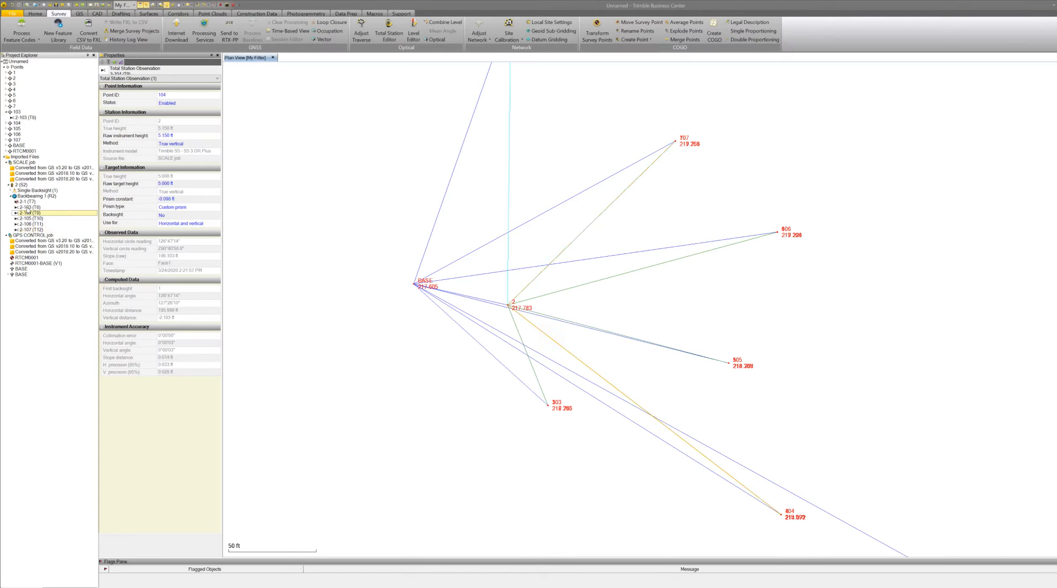
click(27, 207)
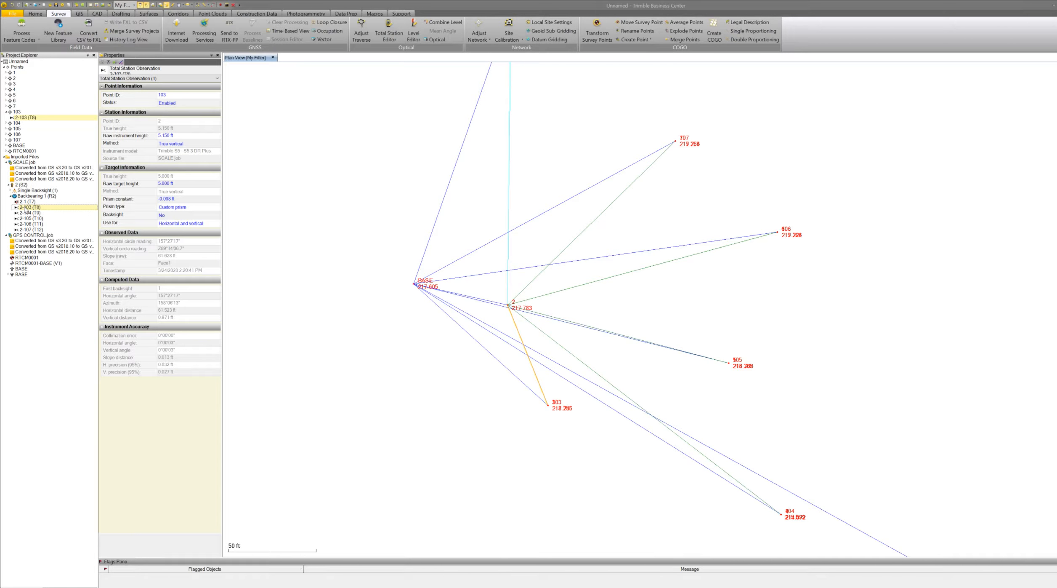
Select observations 2-103 through 2-107 and set their raw target height to 6.5 ft and prism type to R10 360°.
click(35, 228)
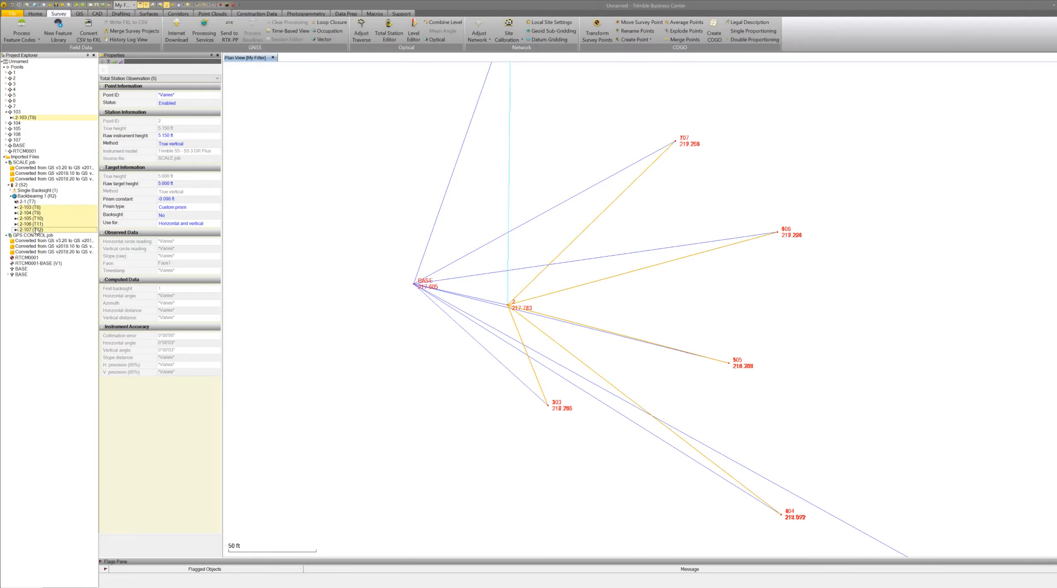
click(179, 184)
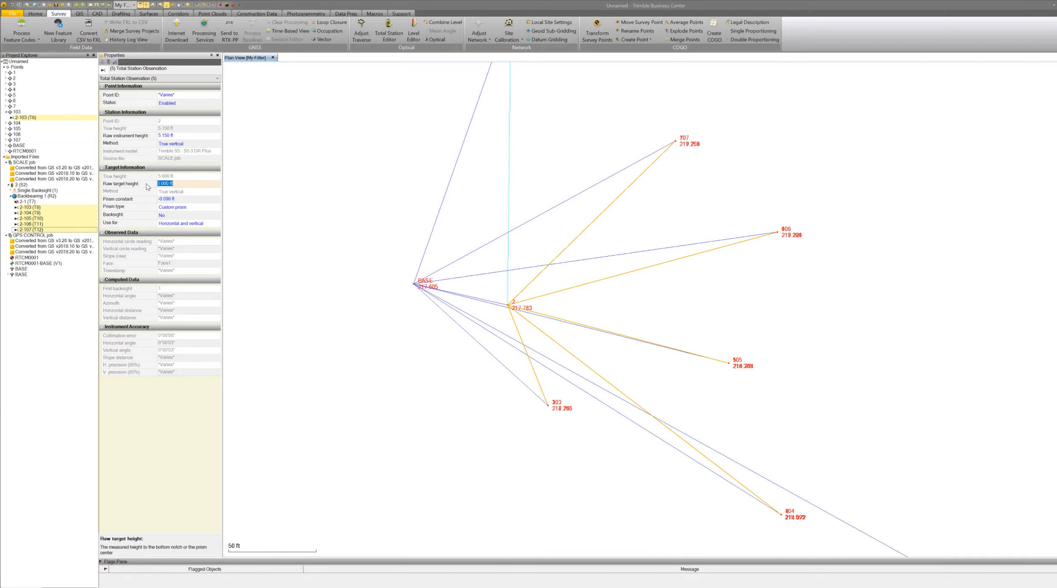
text(6.5)
click(199, 208)
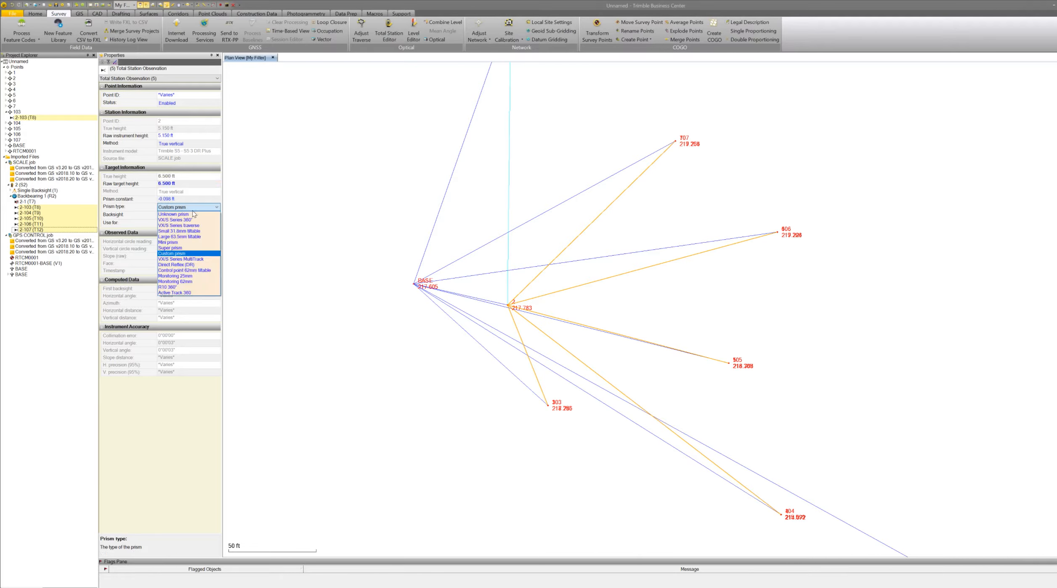
click(171, 287)
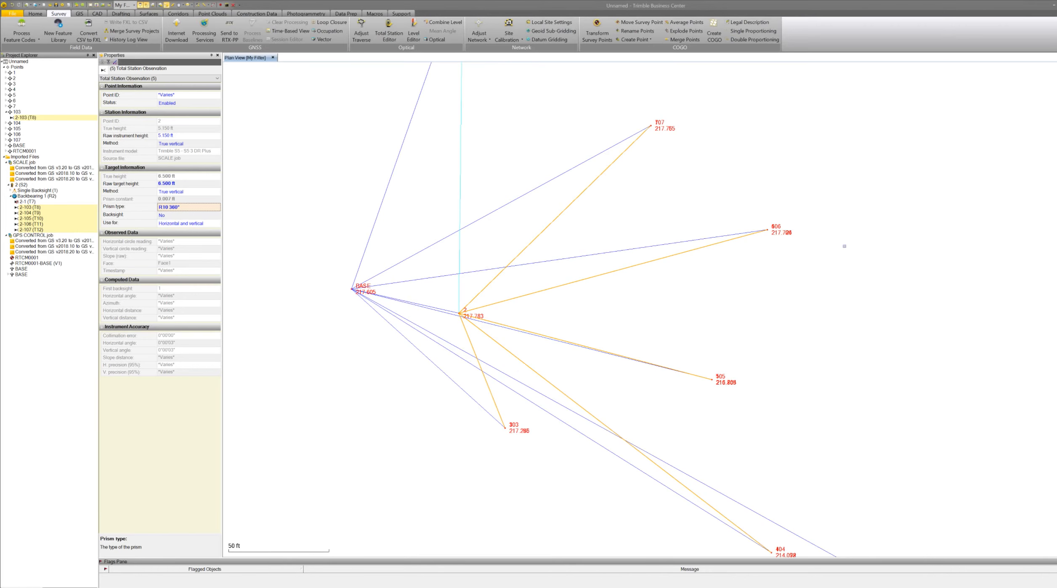
Zoom in on points 6 and 106 and run Inverse from point 6 to point 106.
scroll(844, 245, up, 15)
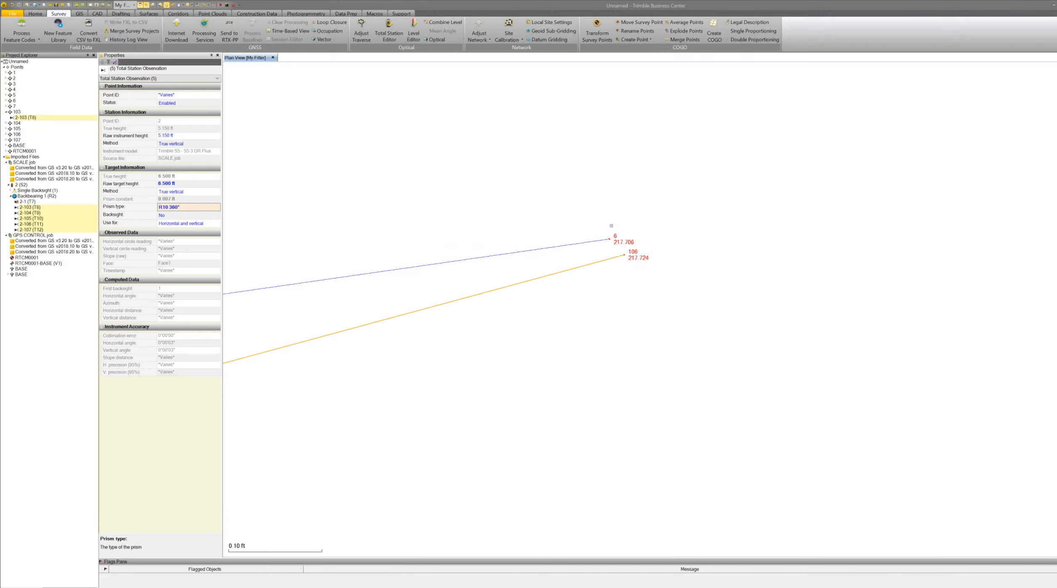
scroll(611, 225, up, 6)
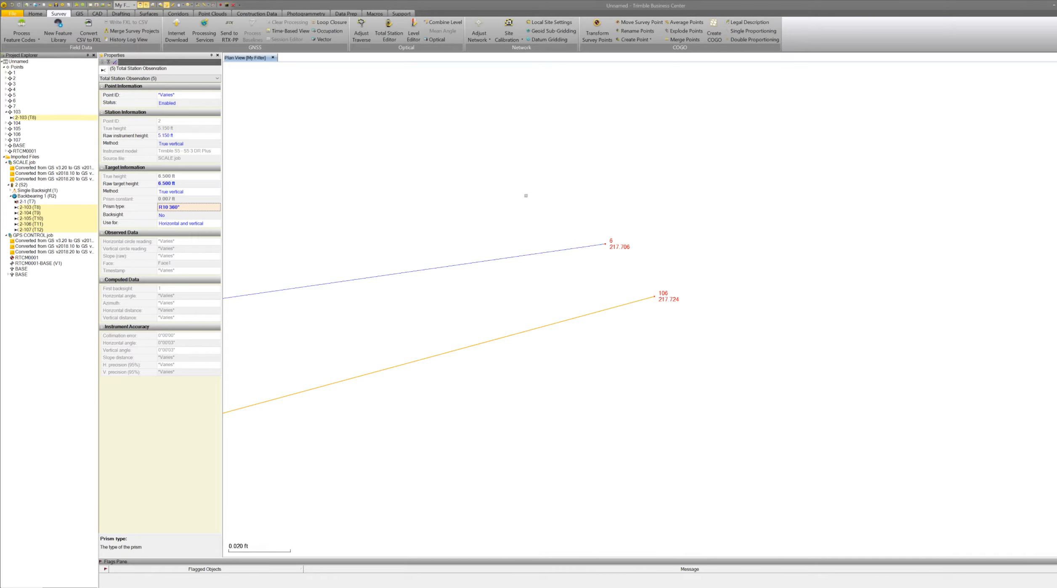
click(213, 6)
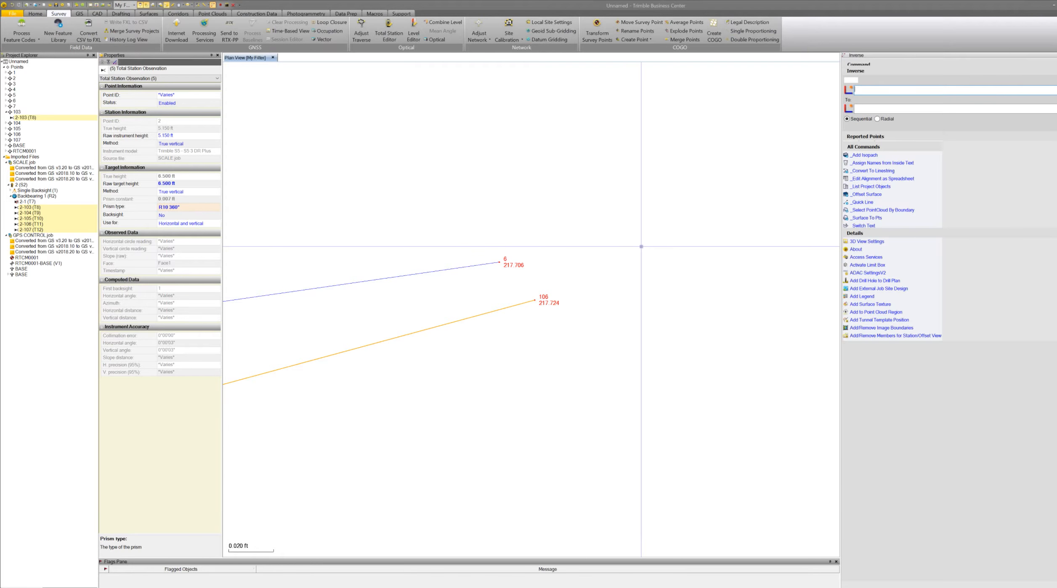
click(499, 262)
click(534, 300)
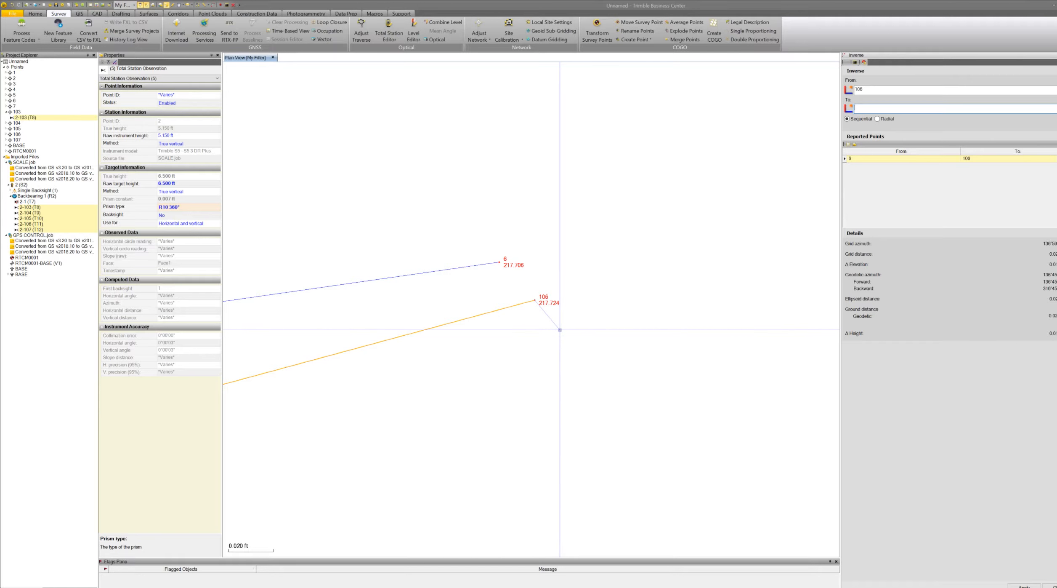
key(Escape)
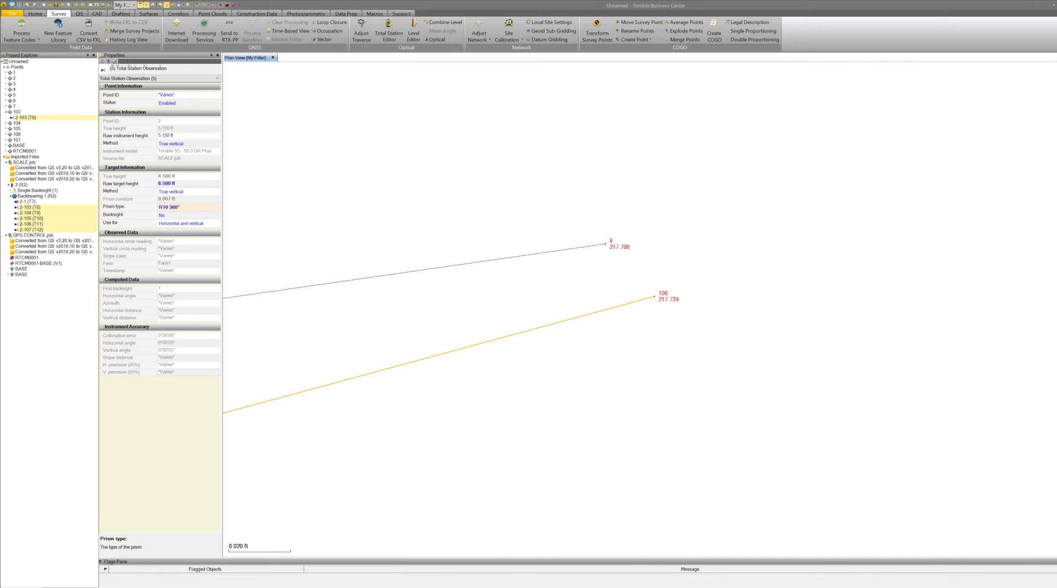
Undo and redo the observation edits to compare point 106's elevation against point 6.
click(12, 4)
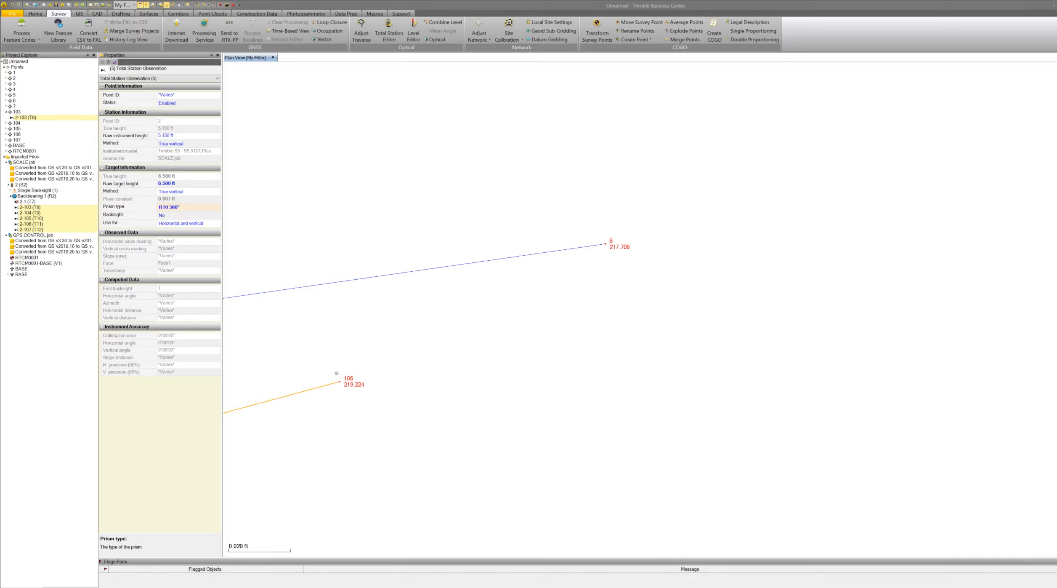
click(18, 5)
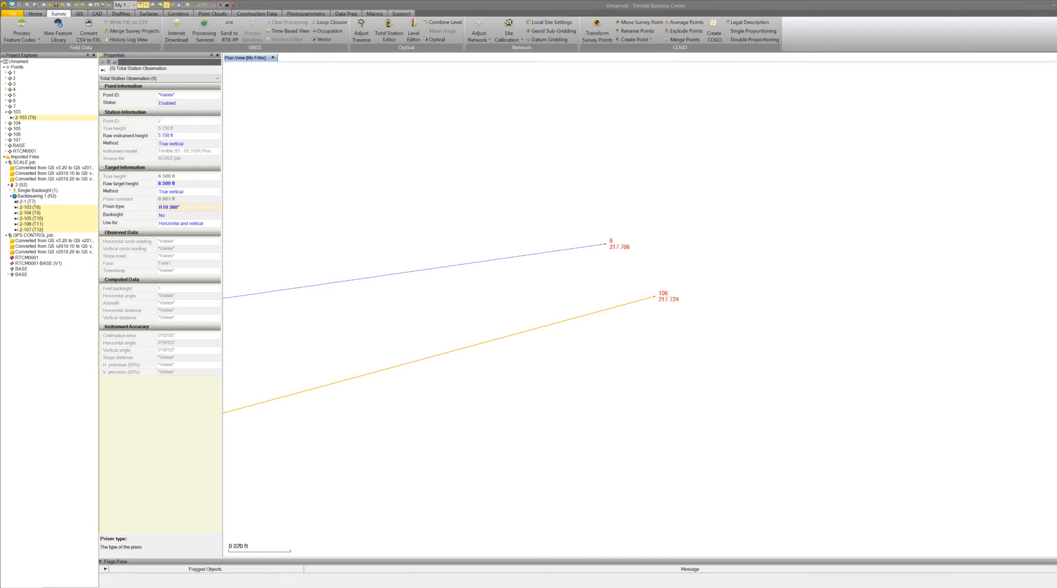
click(13, 6)
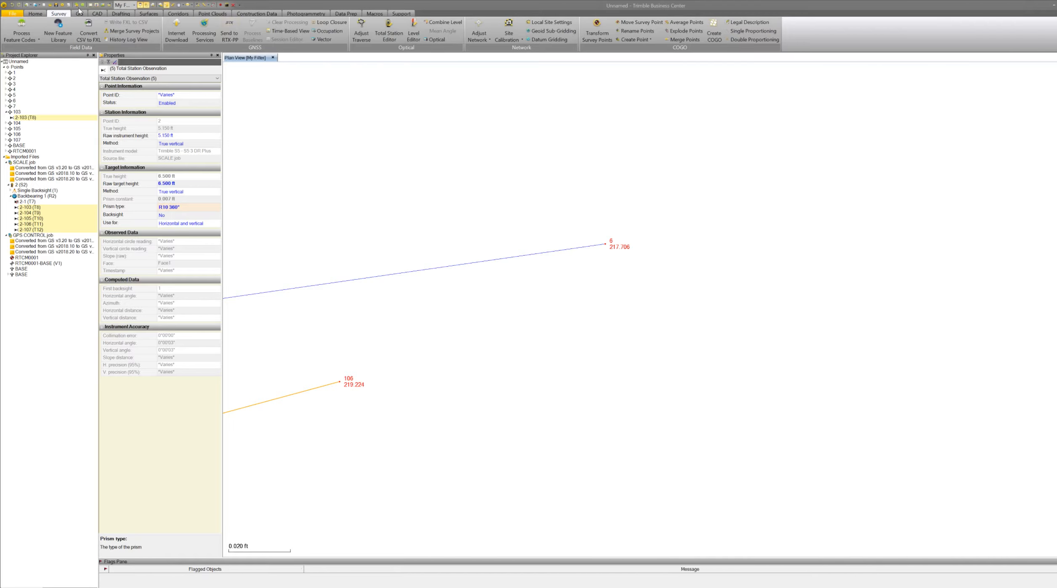
Run Inverse between points 106 and 6, redoing the observation edits partway to compare both results.
click(213, 6)
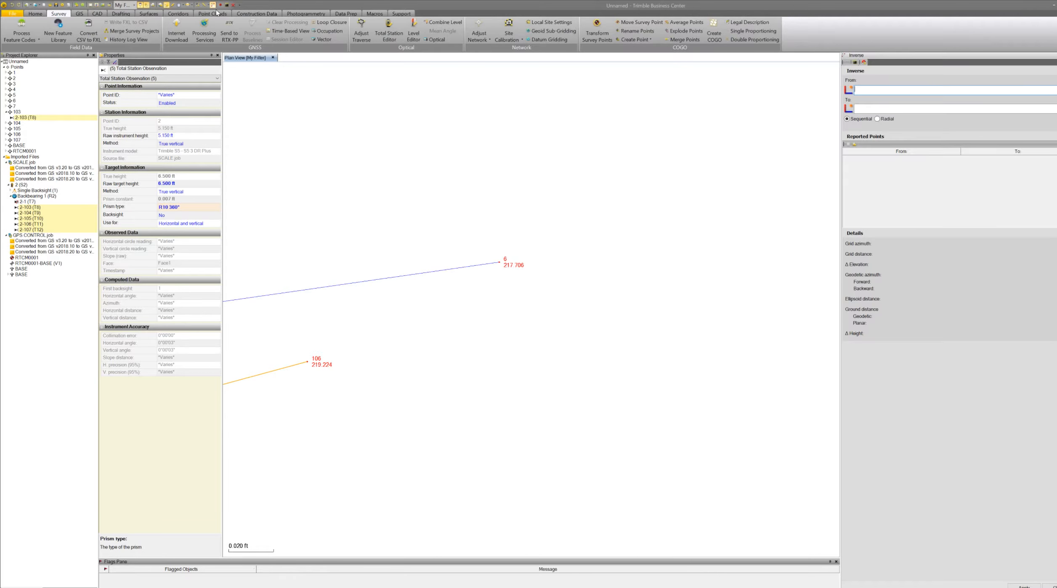
click(309, 361)
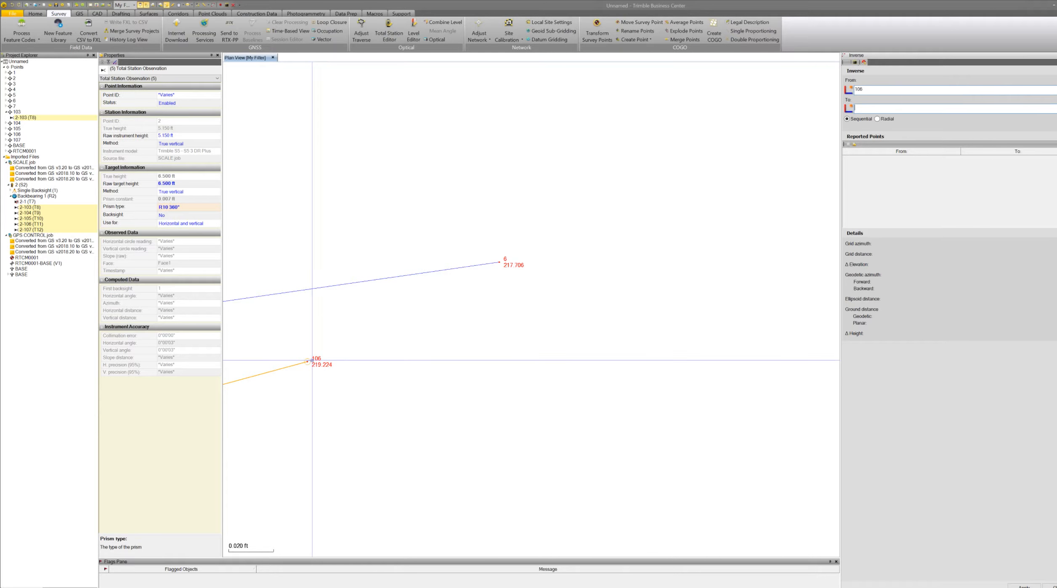
click(499, 261)
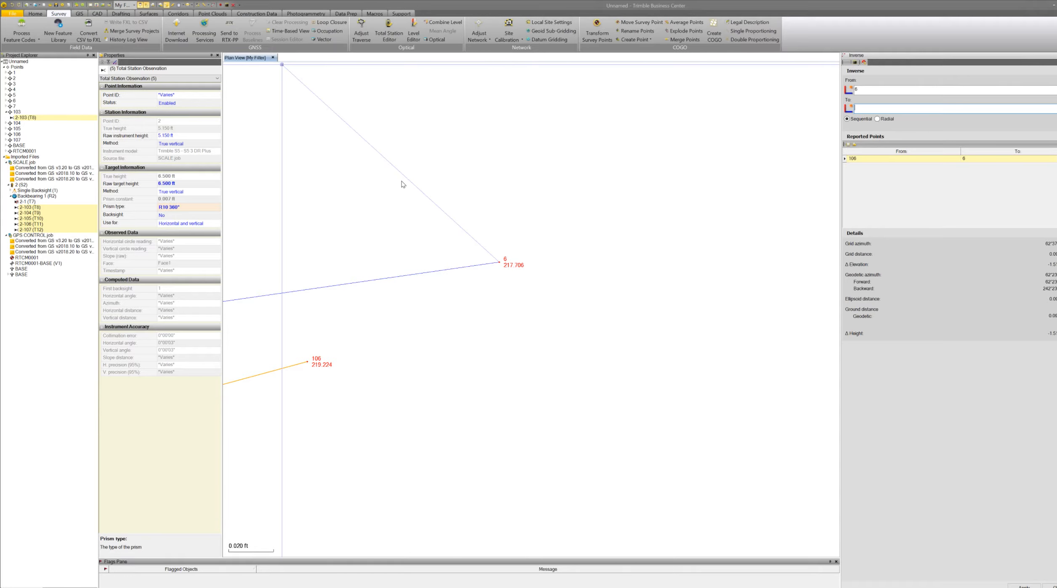
click(19, 5)
click(535, 300)
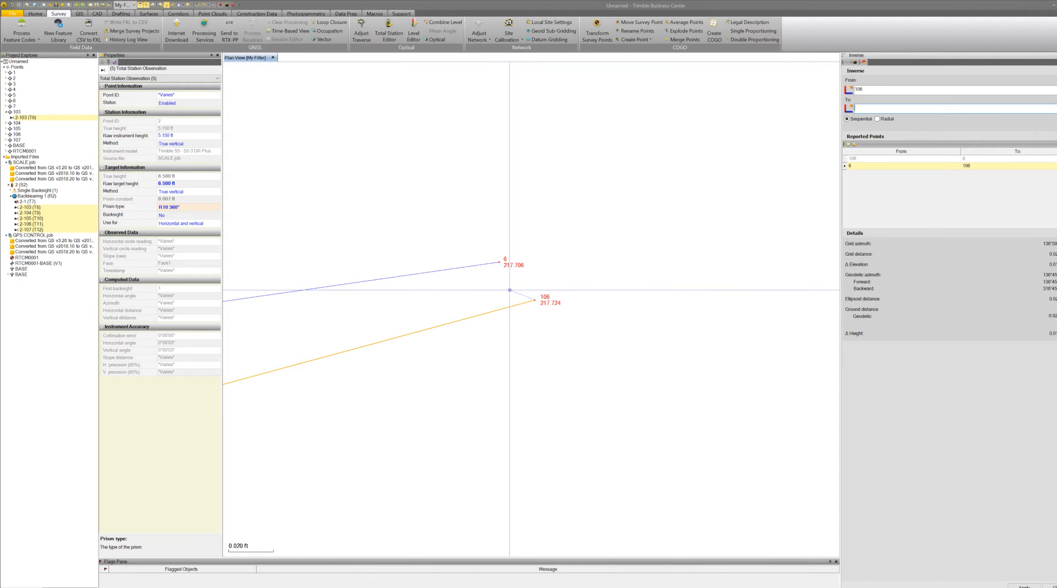
Inspect the target height method options for observation 2-103 in the plan view and properties.
key(Escape)
scroll(665, 287, down, 10)
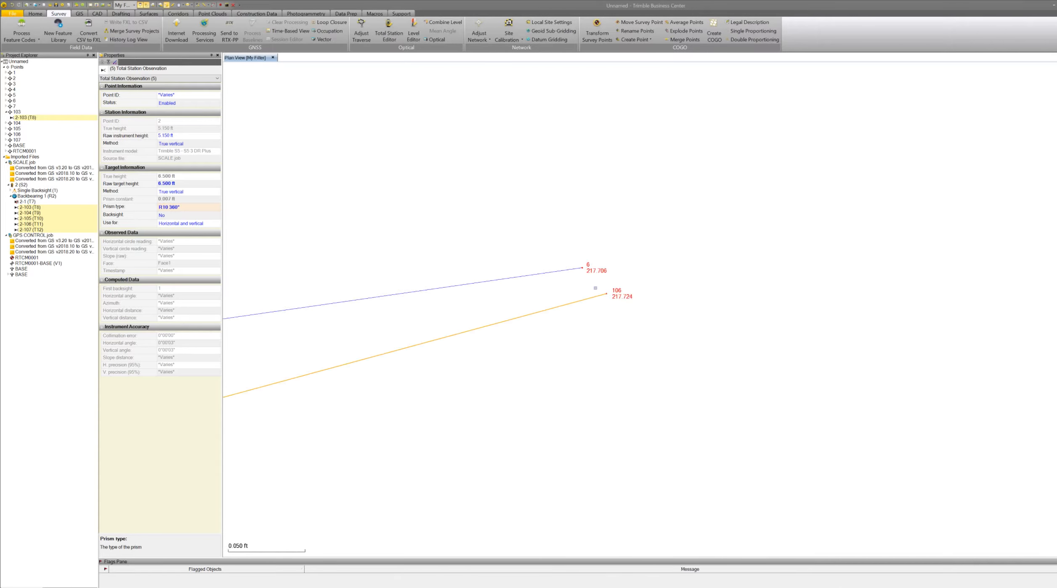
scroll(665, 287, down, 9)
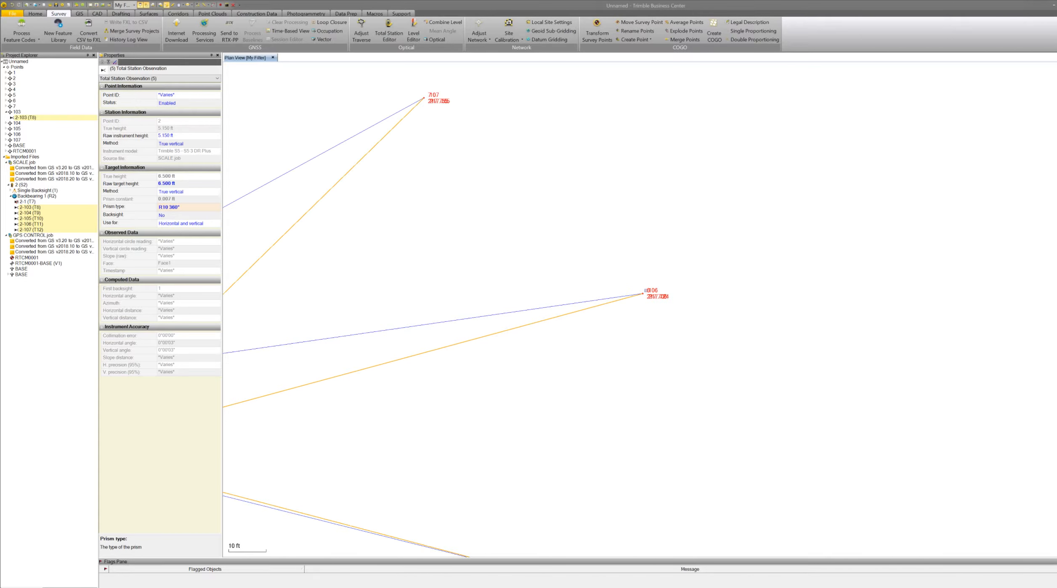
scroll(645, 290, down, 5)
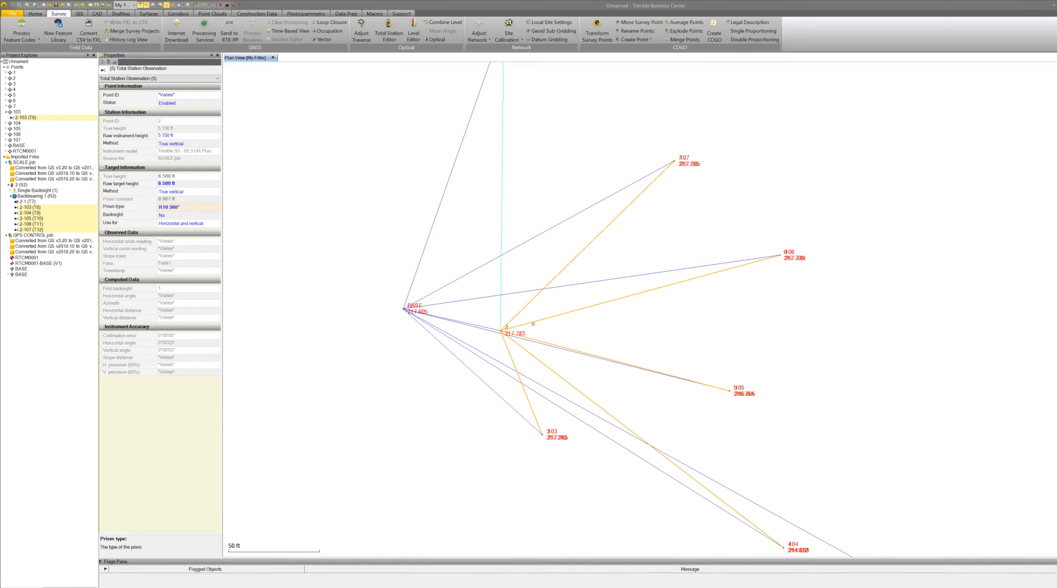
scroll(533, 323, down, 1)
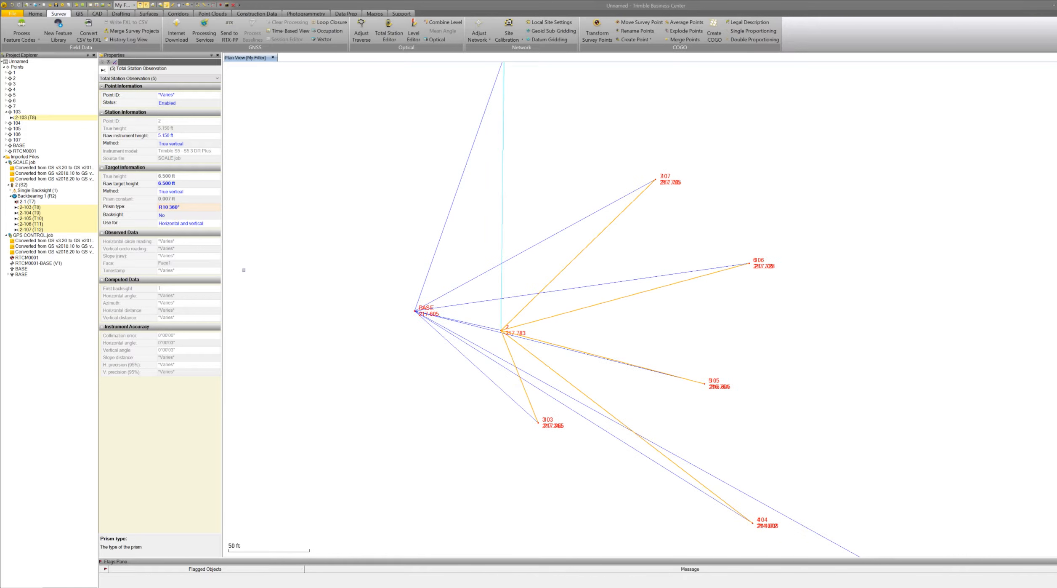
click(31, 207)
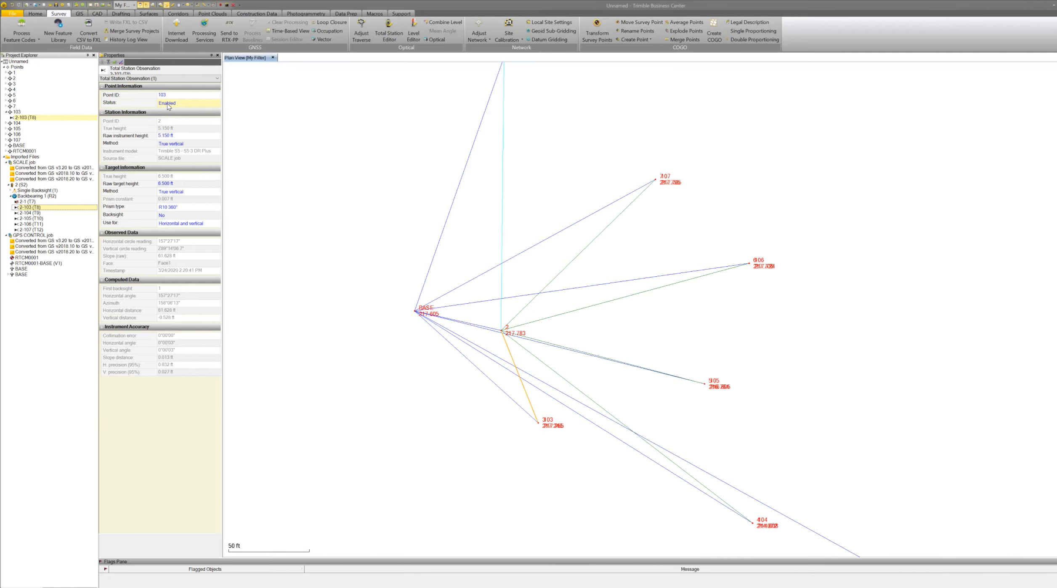
click(193, 135)
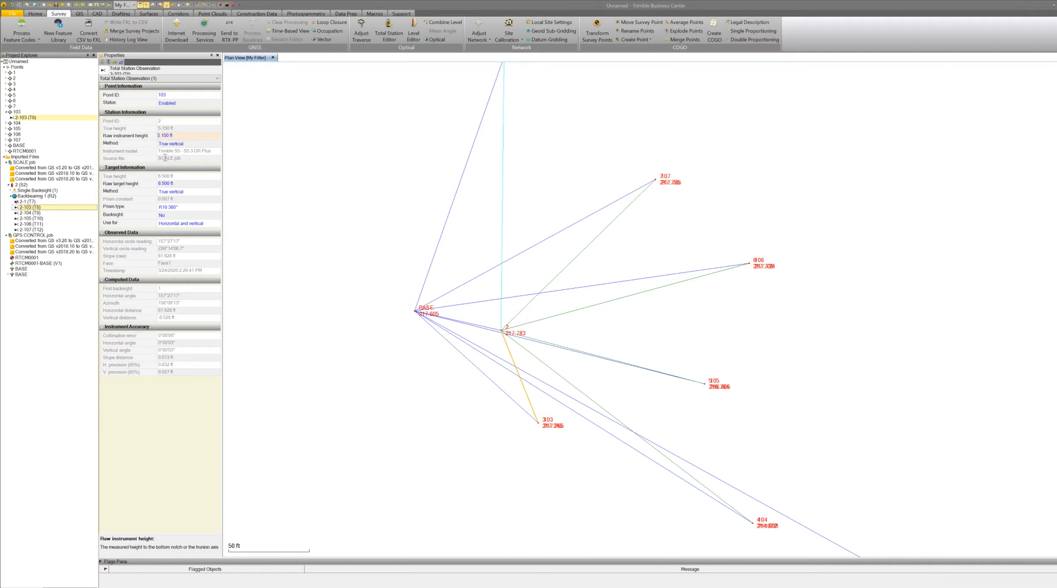
click(190, 191)
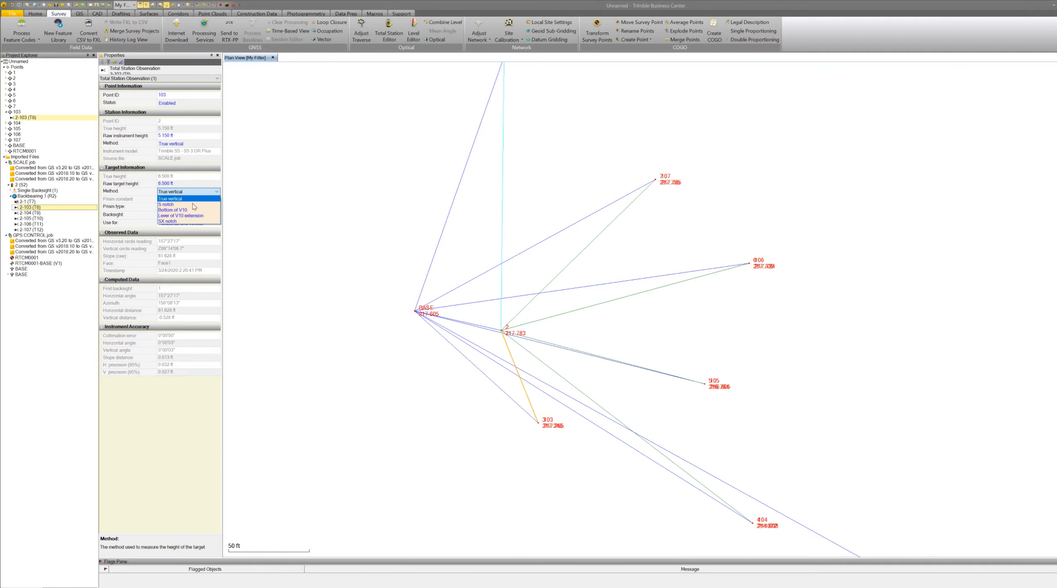
click(241, 196)
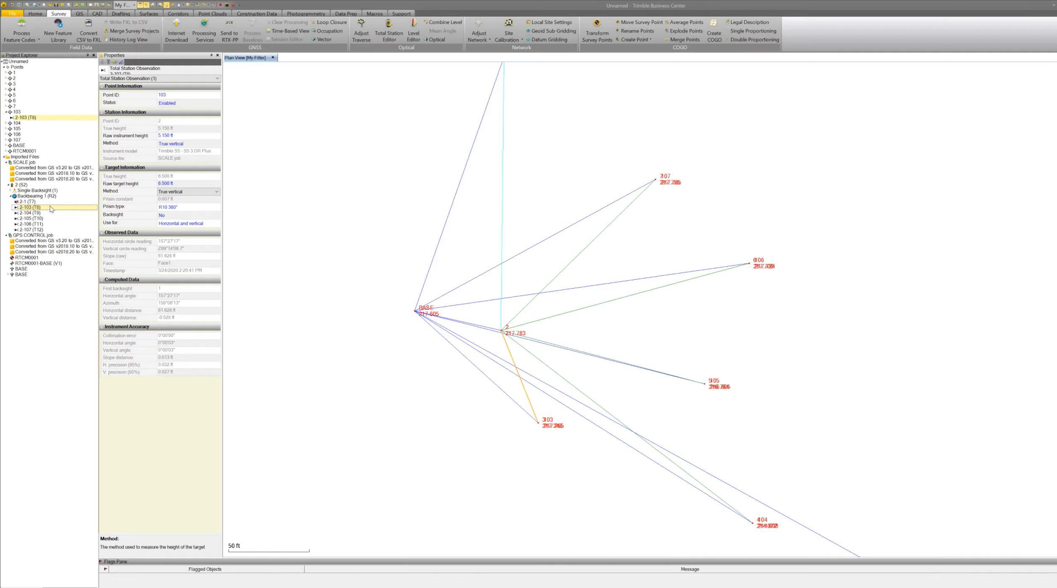
Examine the rover and base antenna measurement methods of the RTK vector measured to point 5.
click(5, 96)
click(20, 100)
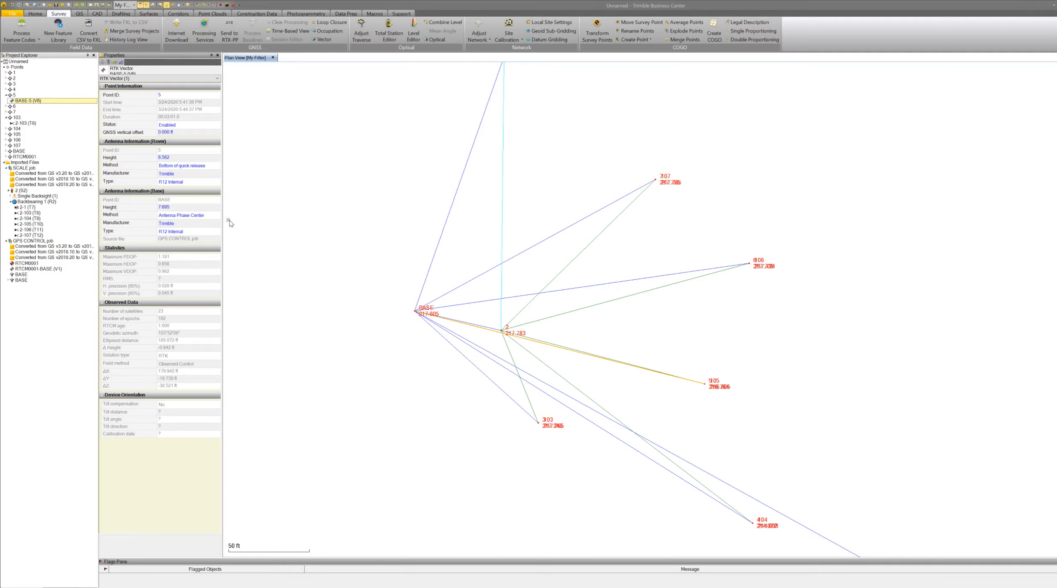
click(211, 166)
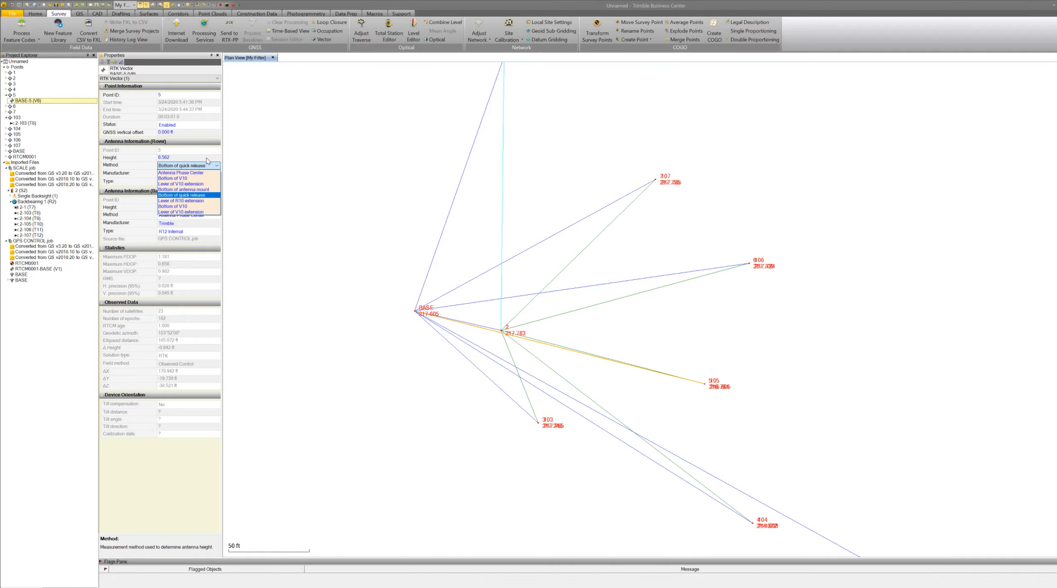
click(206, 158)
click(218, 216)
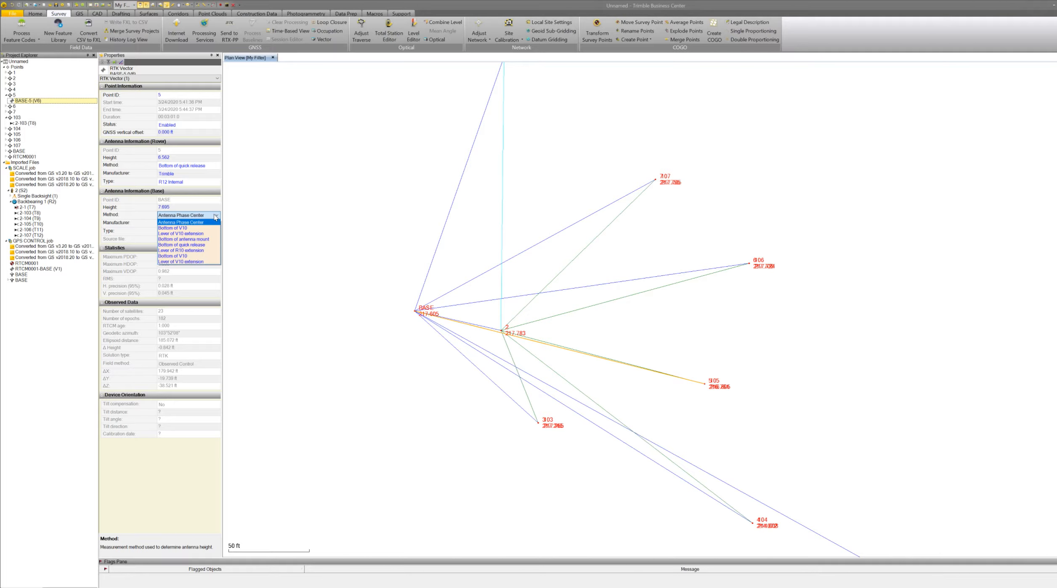
click(203, 291)
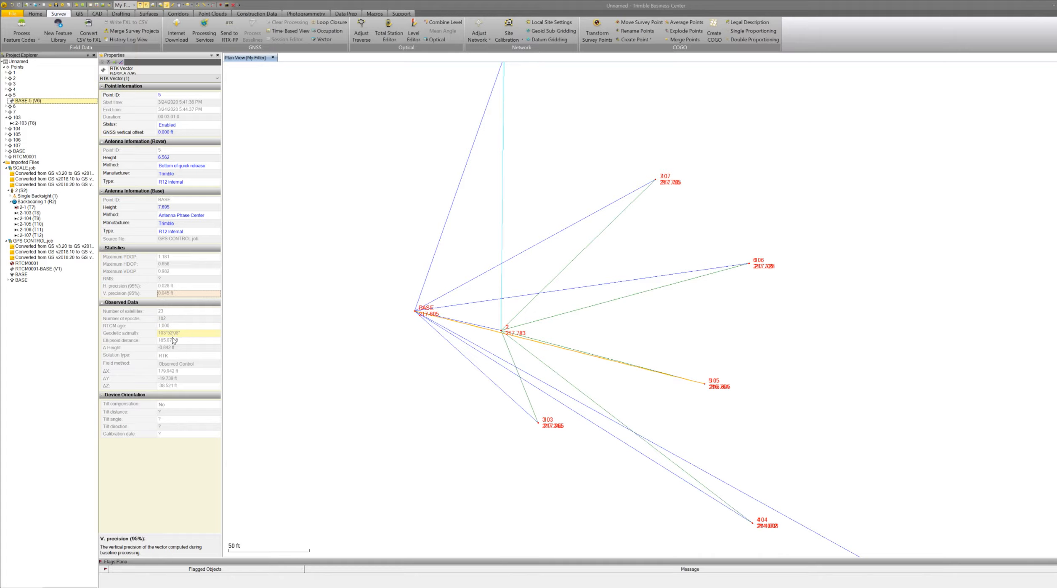
click(168, 403)
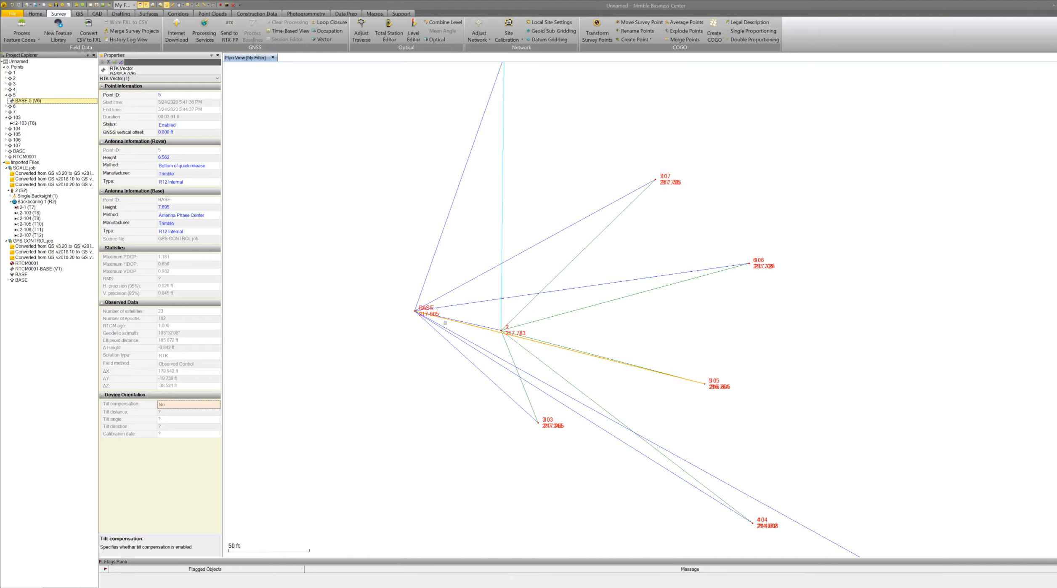
Review the survey network over the map and the RTK vector's status options.
scroll(445, 323, down, 1)
scroll(445, 323, down, 2)
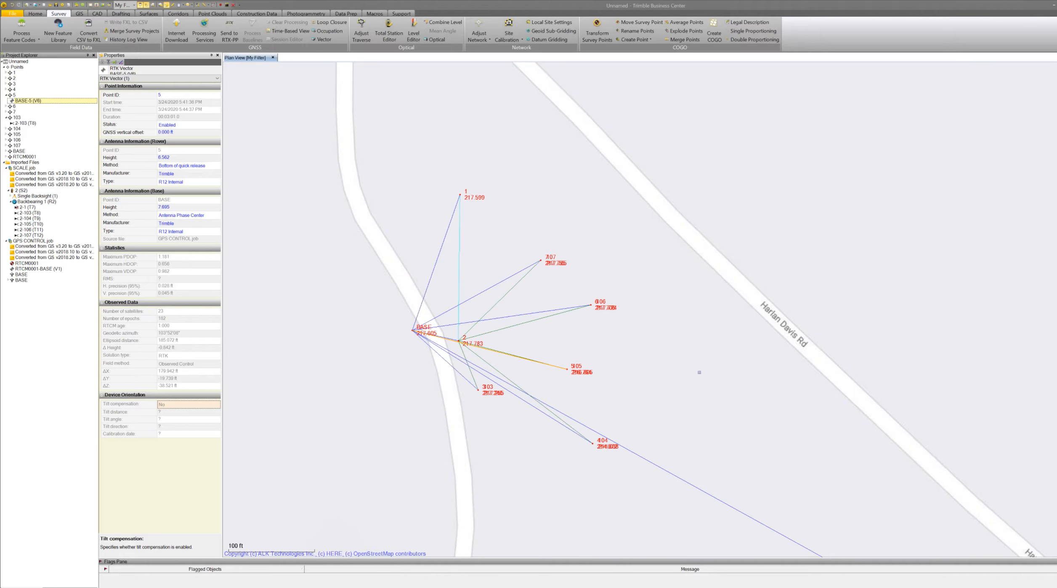
scroll(699, 372, down, 1)
scroll(697, 365, down, 3)
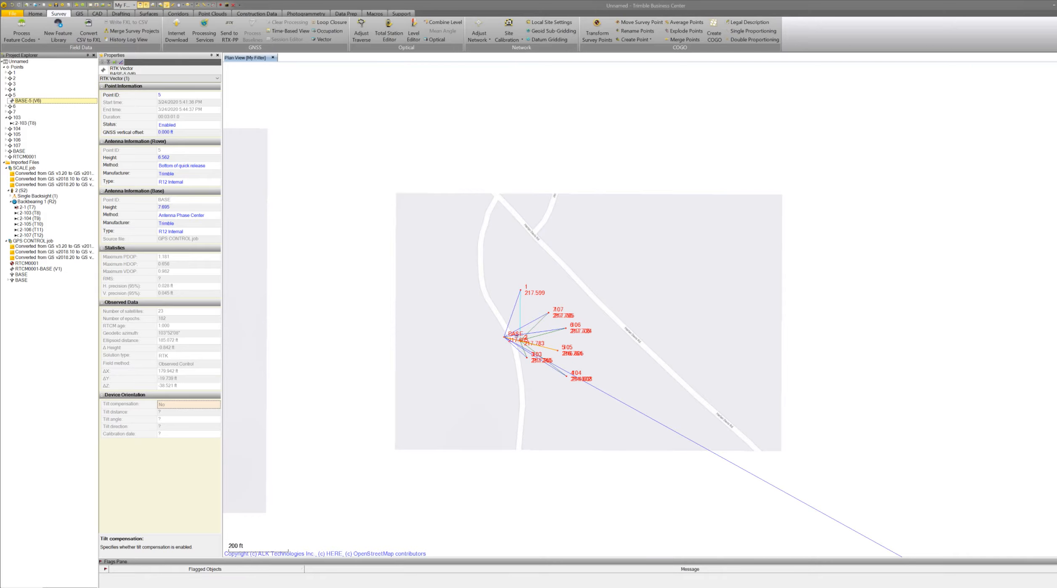
scroll(521, 337, down, 2)
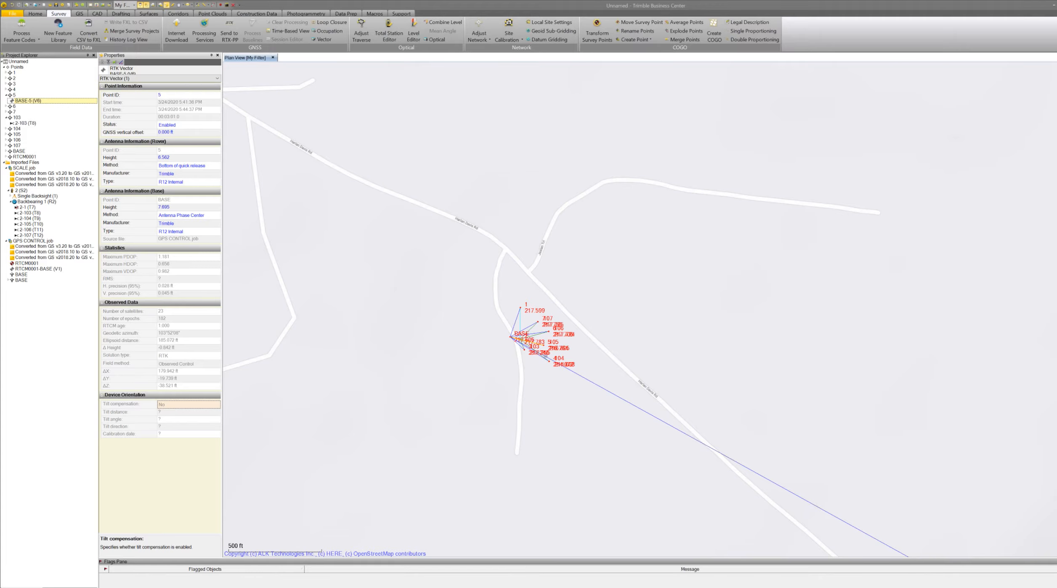
scroll(556, 348, up, 1)
scroll(541, 332, up, 3)
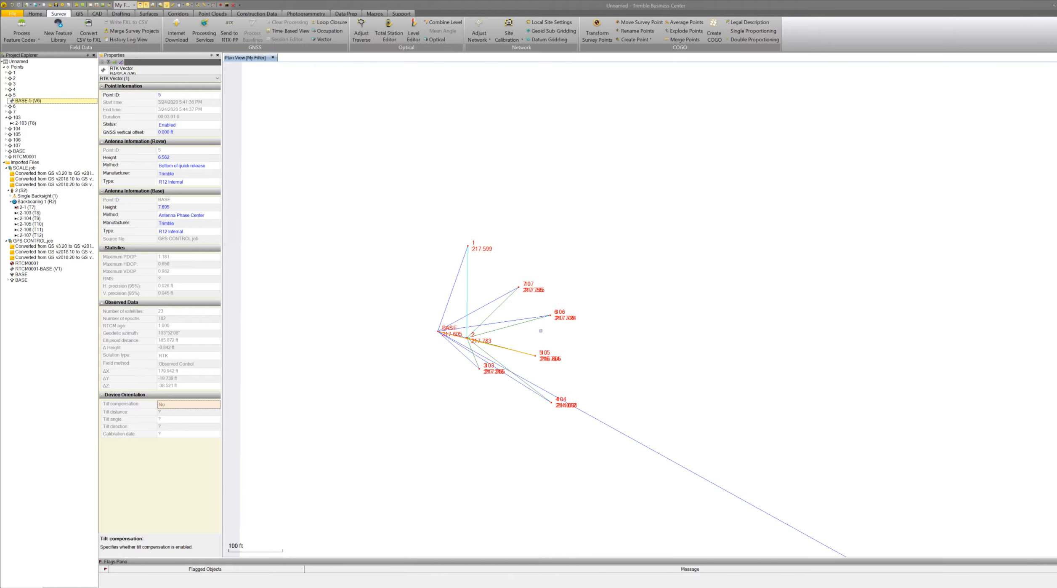
scroll(541, 331, up, 1)
scroll(536, 334, down, 1)
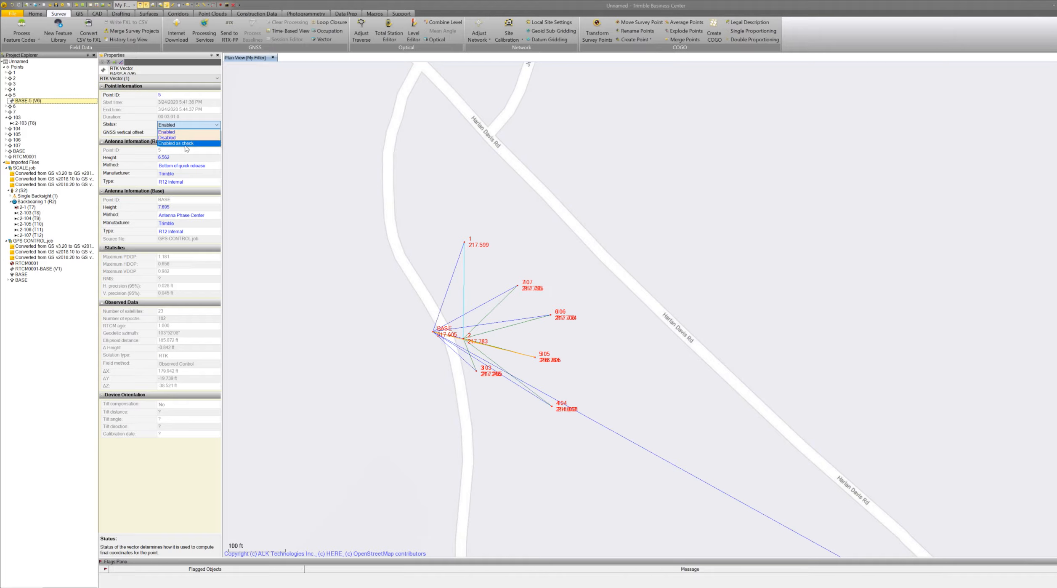
click(271, 170)
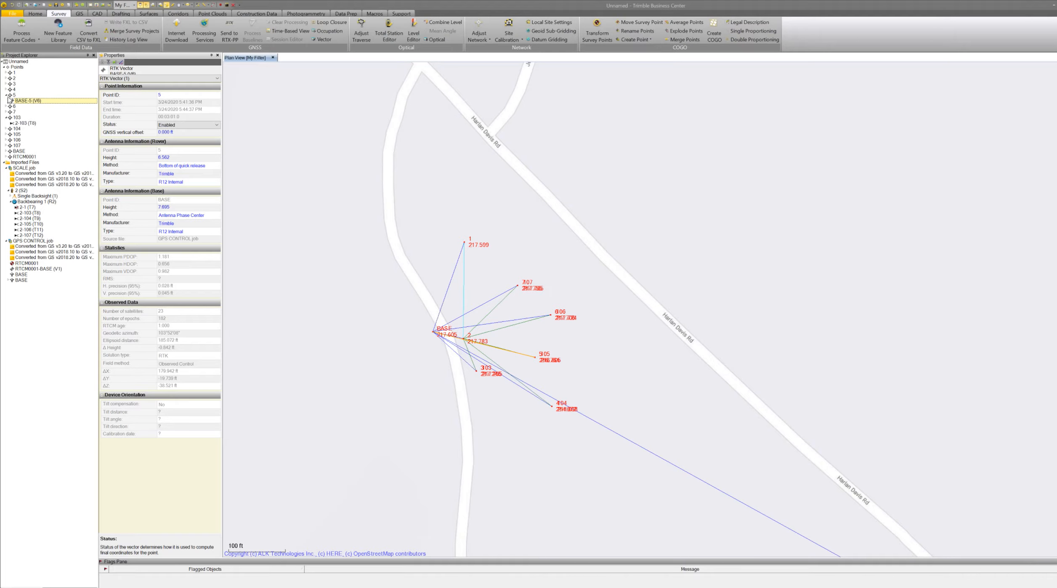
Inspect points 1 and 2, the azimuth and backsight observations, and observations to points 103 through 105.
click(6, 73)
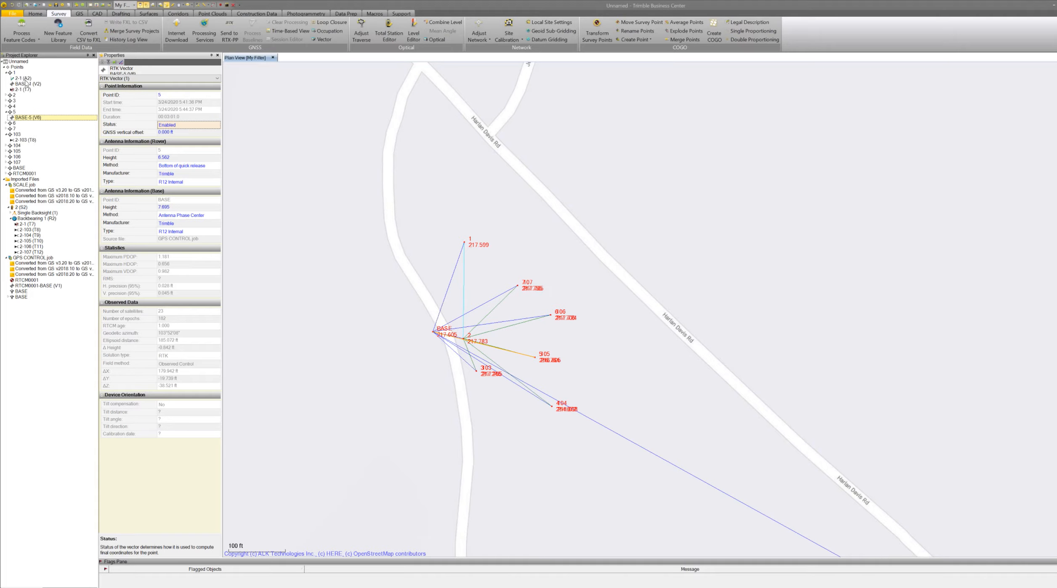
click(23, 79)
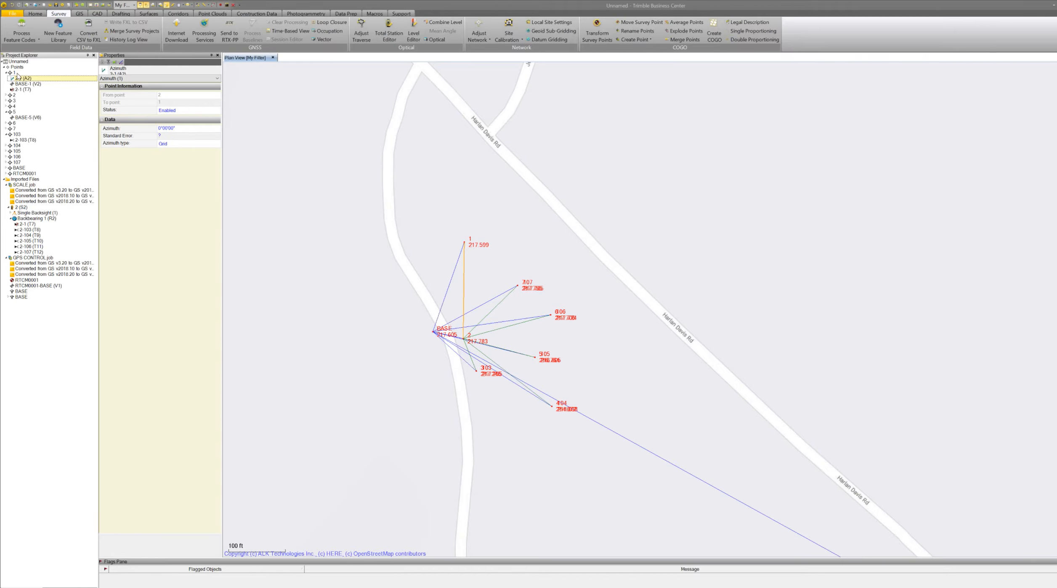
click(15, 96)
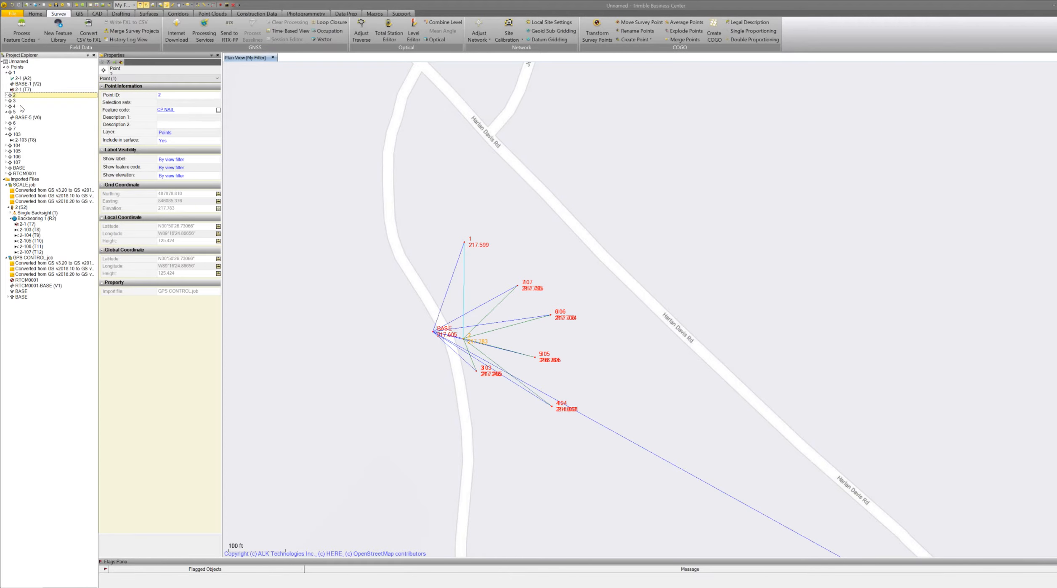
click(21, 76)
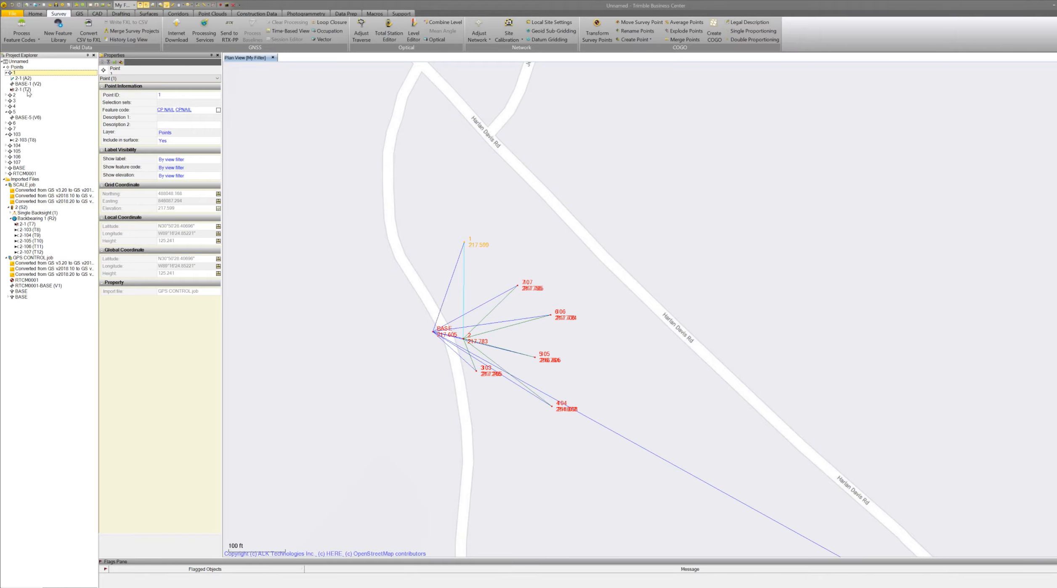
click(27, 90)
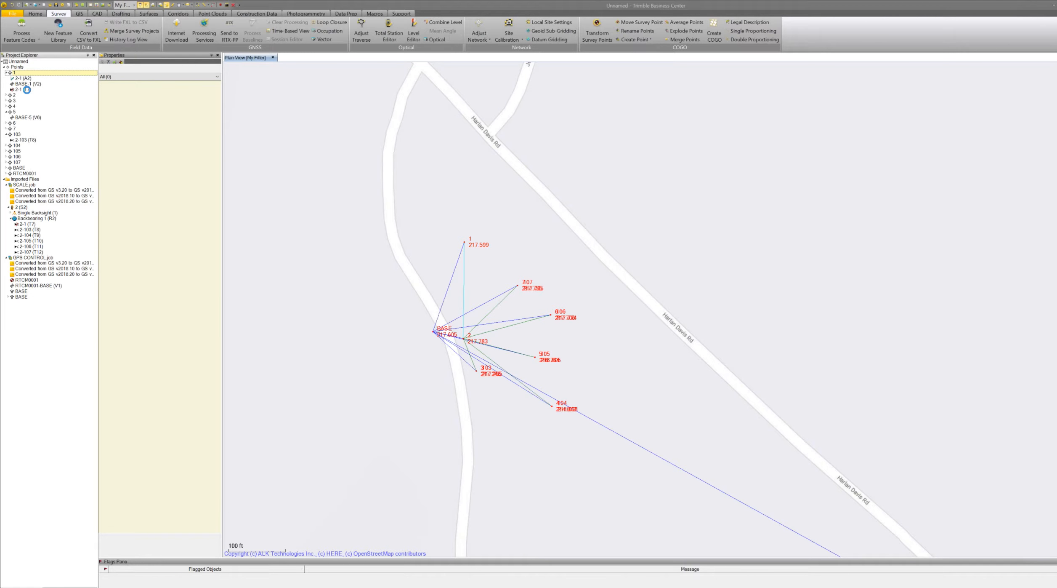
click(17, 134)
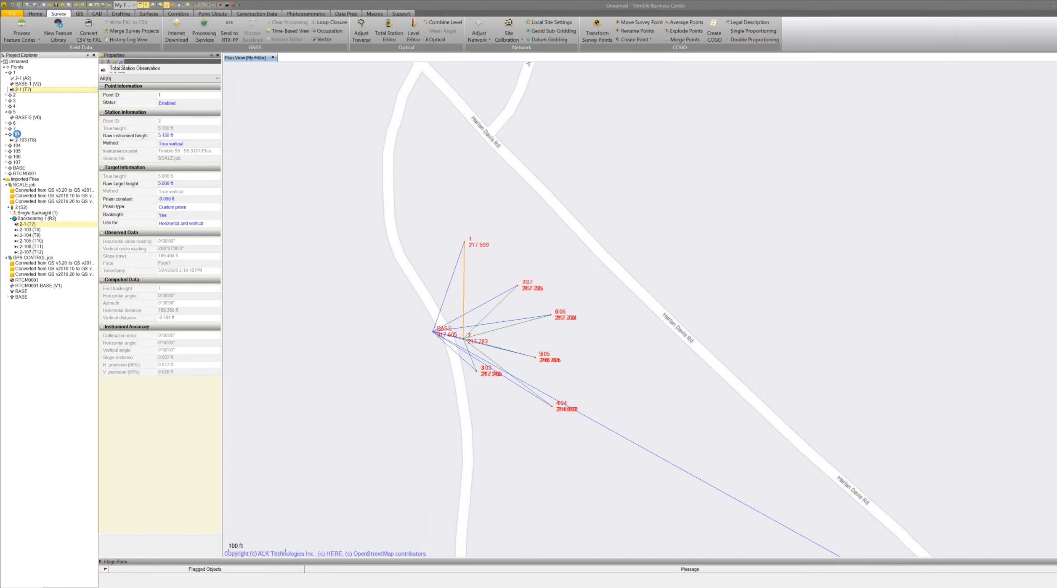
click(7, 145)
click(5, 157)
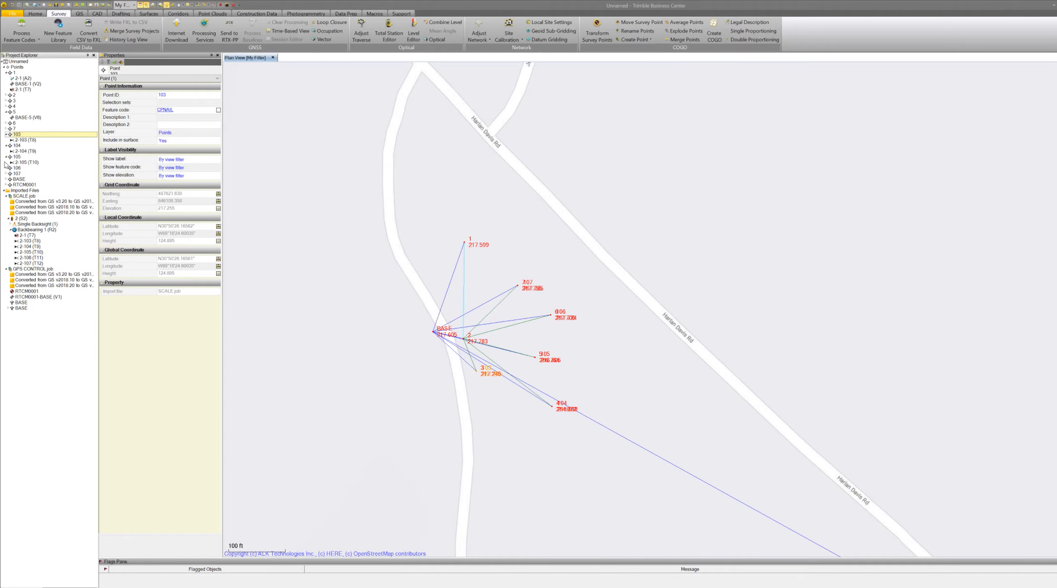
click(33, 164)
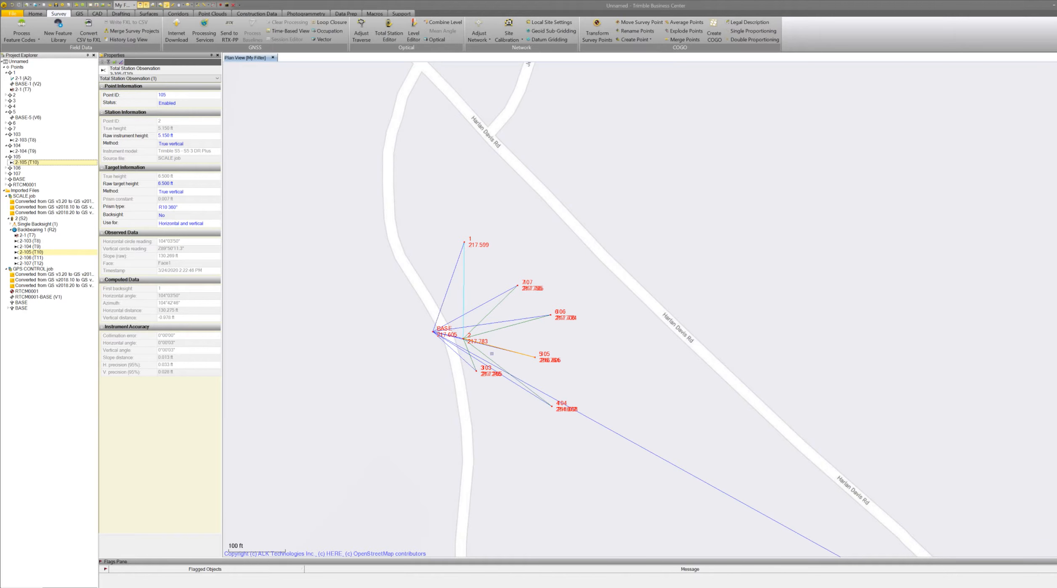
Examine the observation lines around station point 2 and point 105 in plan view.
scroll(491, 354, up, 3)
scroll(496, 348, up, 3)
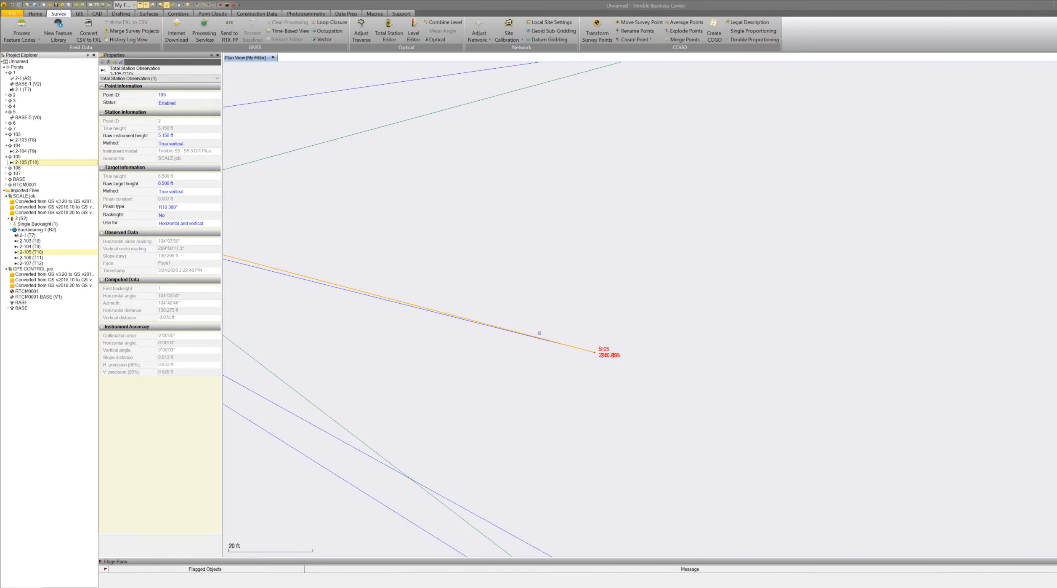
scroll(386, 302, up, 3)
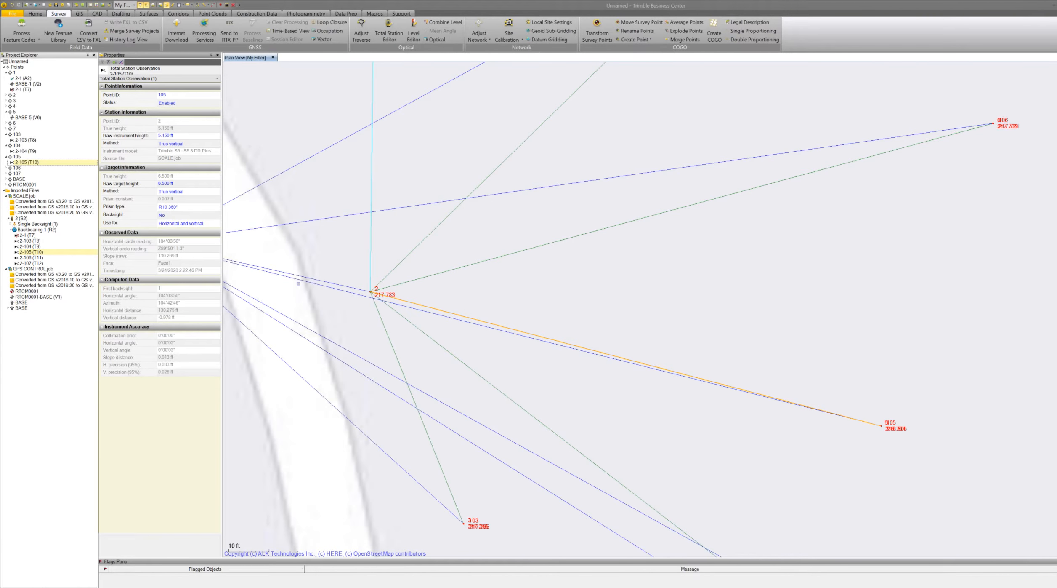
scroll(364, 294, up, 2)
scroll(406, 296, down, 2)
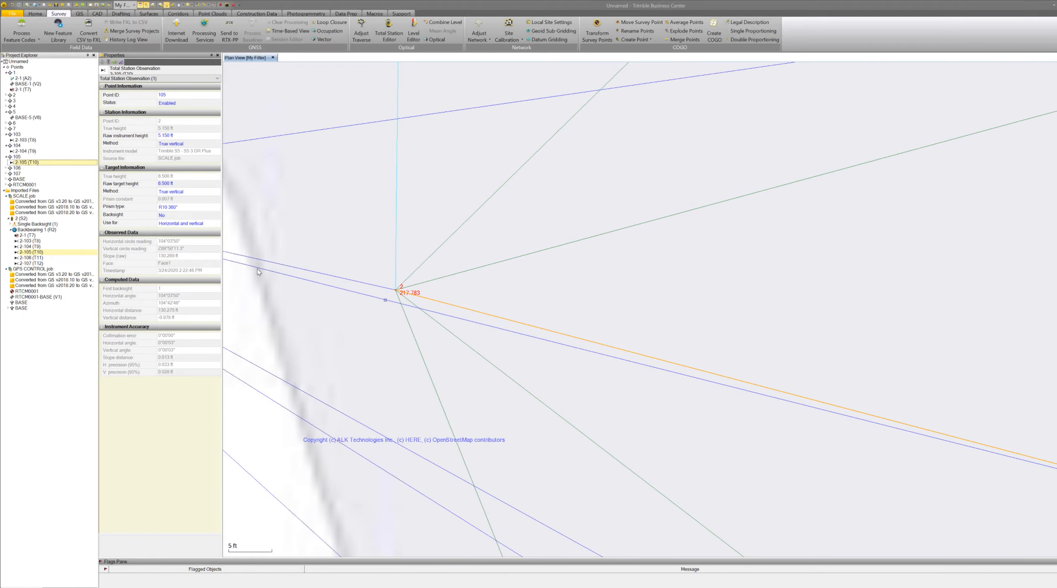
scroll(385, 300, down, 2)
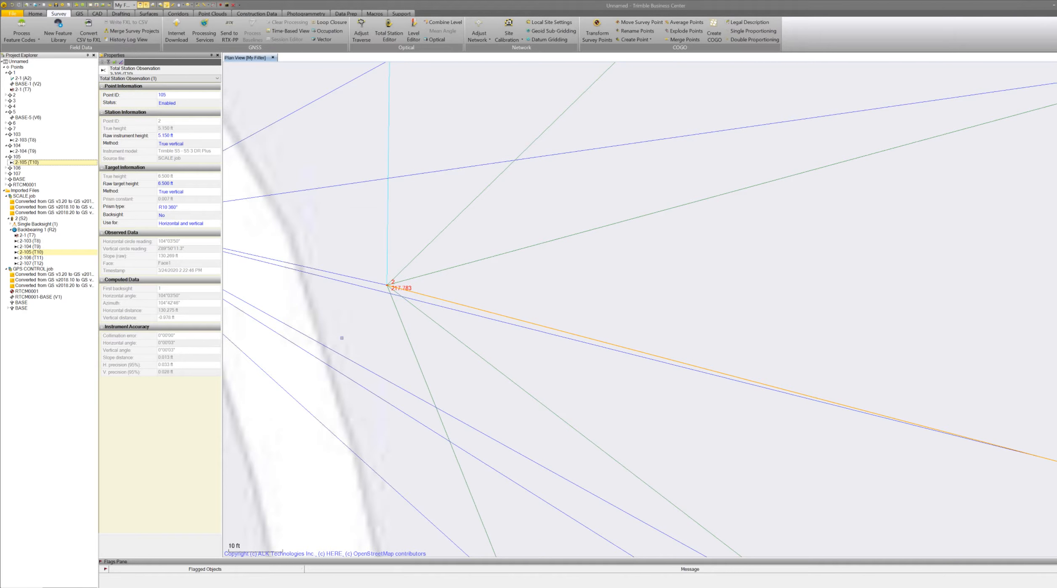
scroll(347, 333, down, 1)
scroll(362, 350, down, 3)
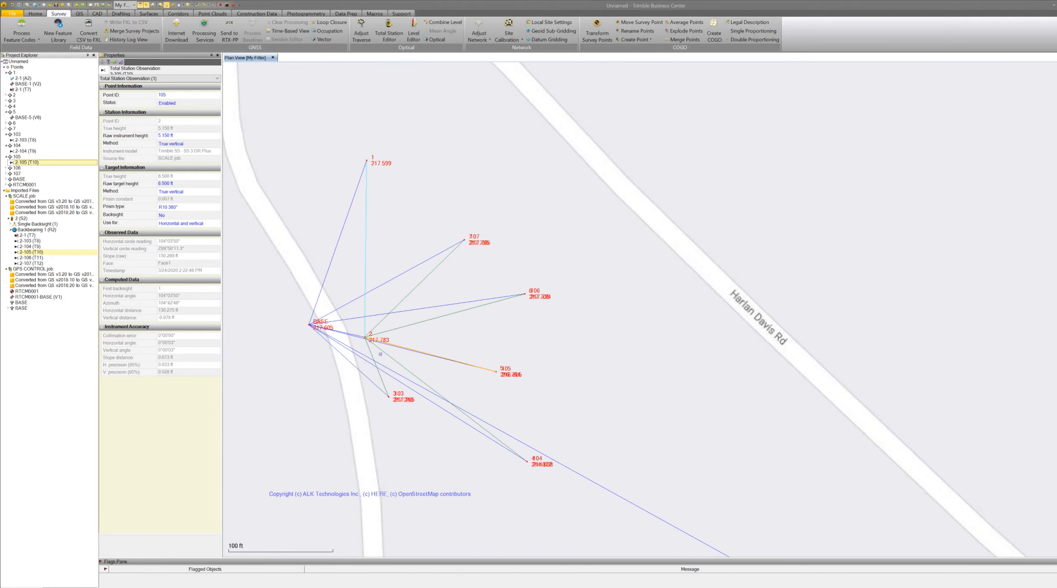
scroll(381, 353, down, 2)
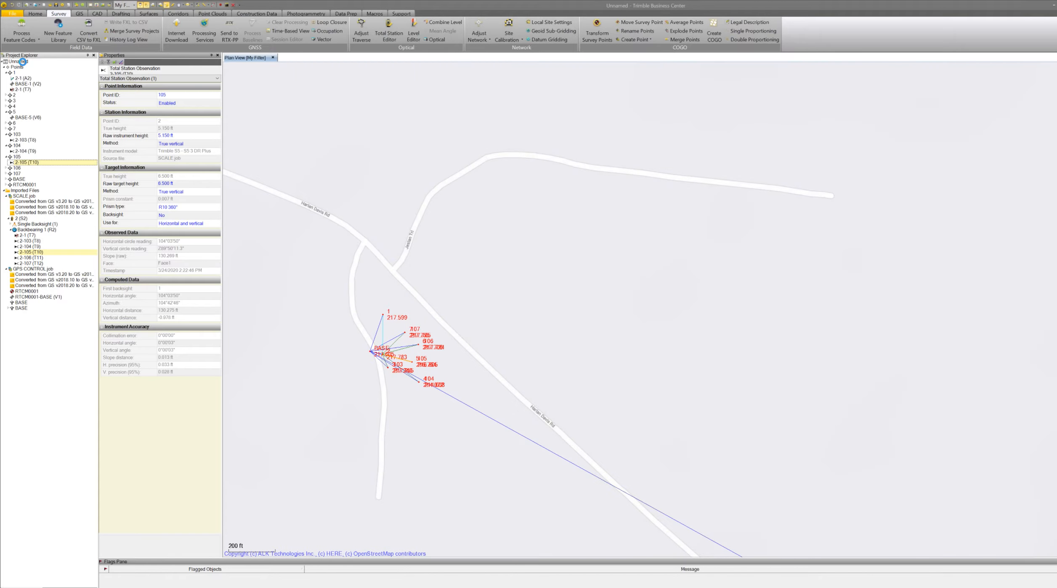
Switch the project's background map to DigitalGlobe Imagery.
click(23, 62)
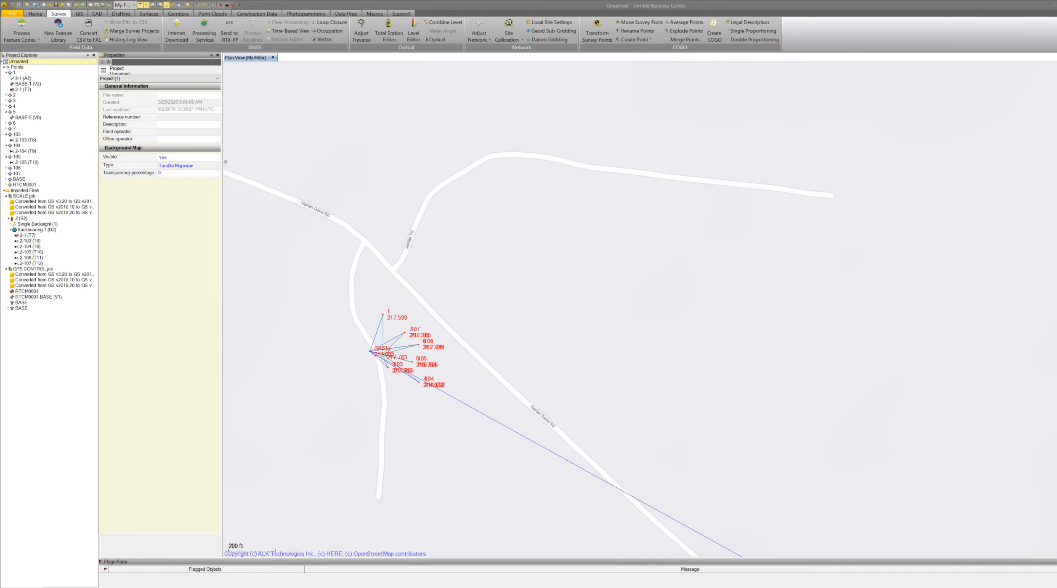
click(217, 166)
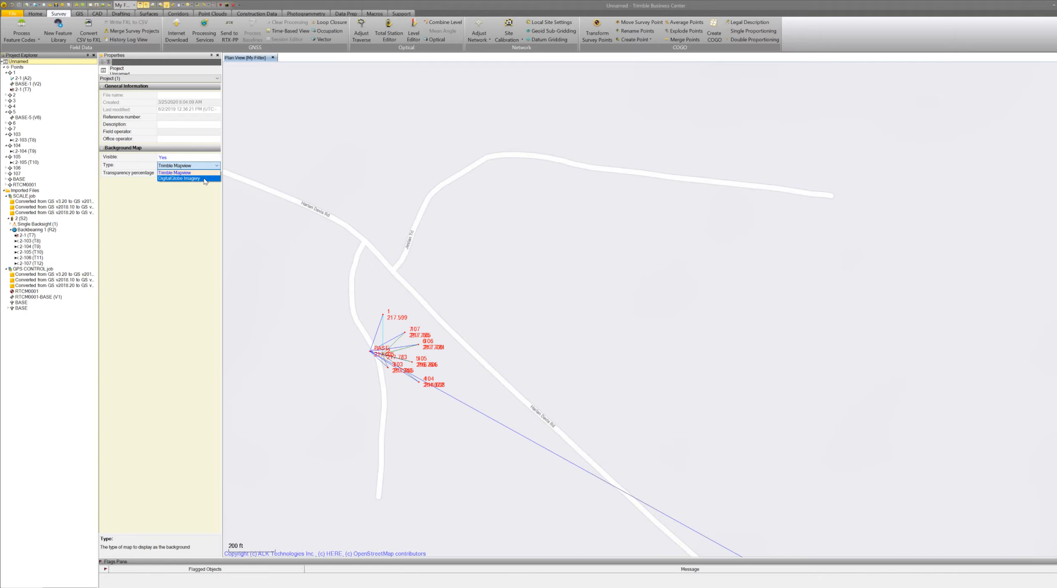
click(204, 178)
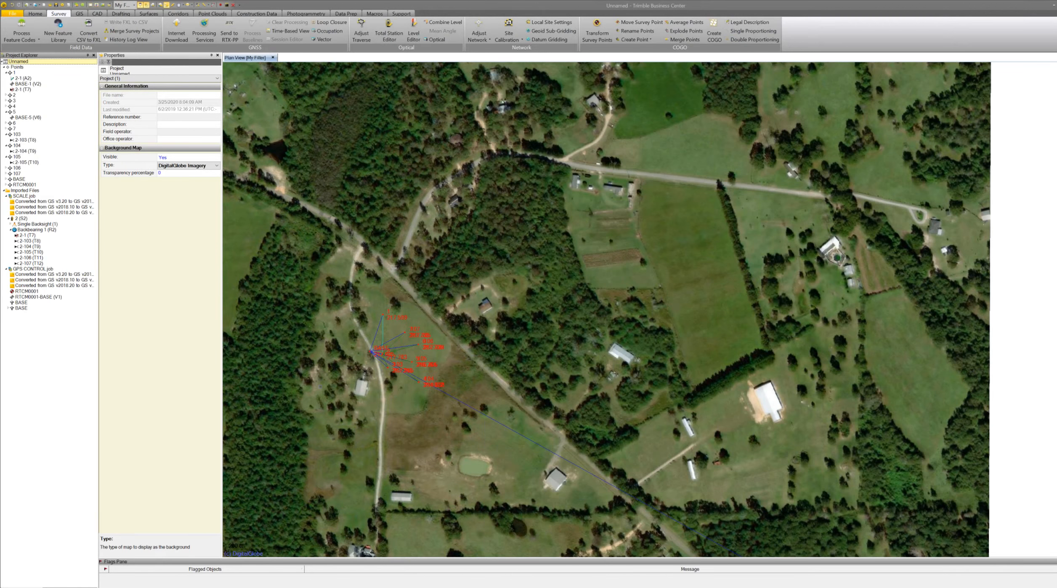
Open the Capture image tool for the imagery plan view.
scroll(344, 374, up, 2)
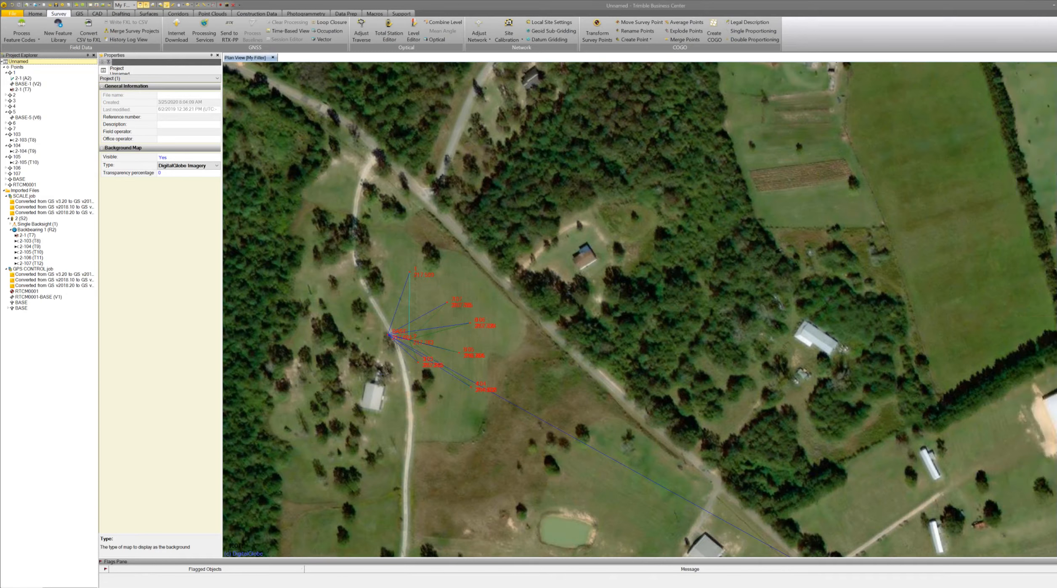
scroll(489, 375, up, 1)
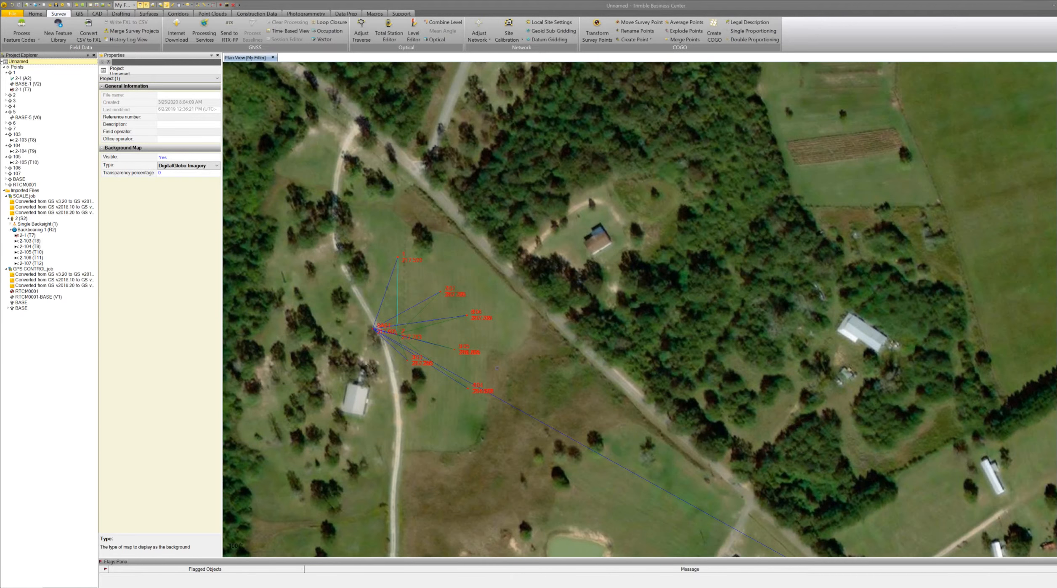
scroll(497, 368, down, 5)
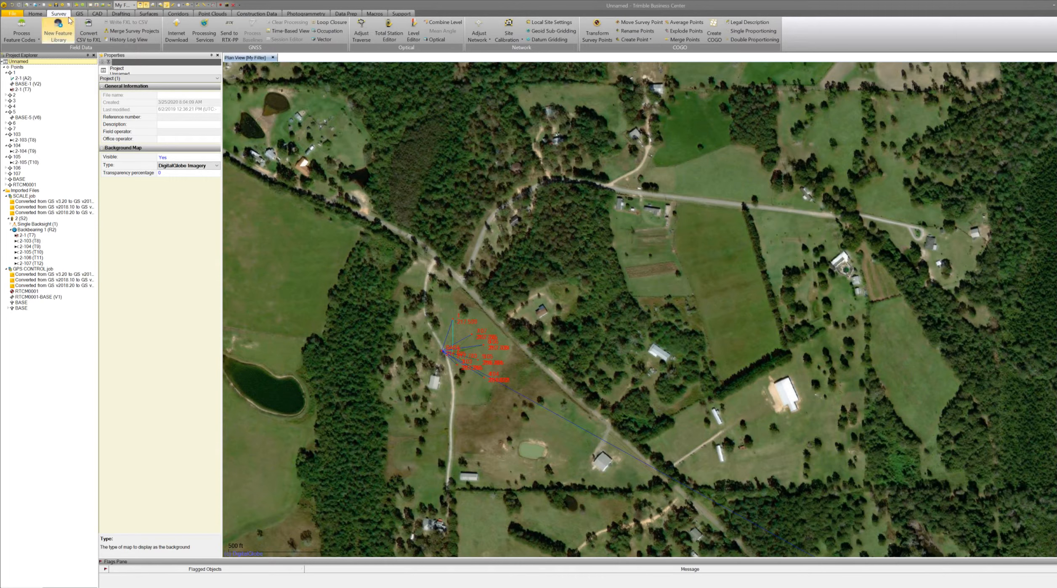
click(36, 14)
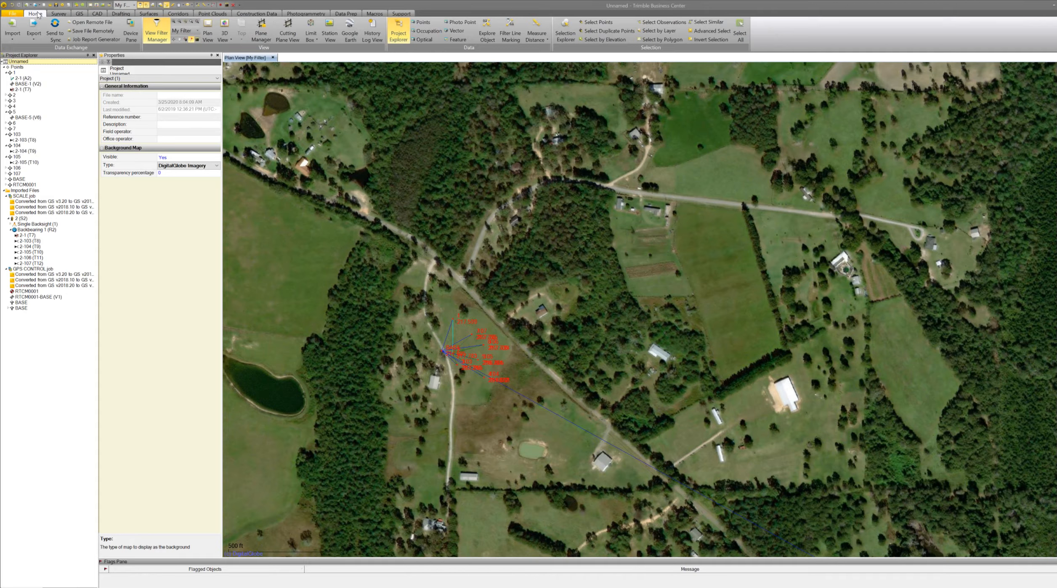
click(97, 14)
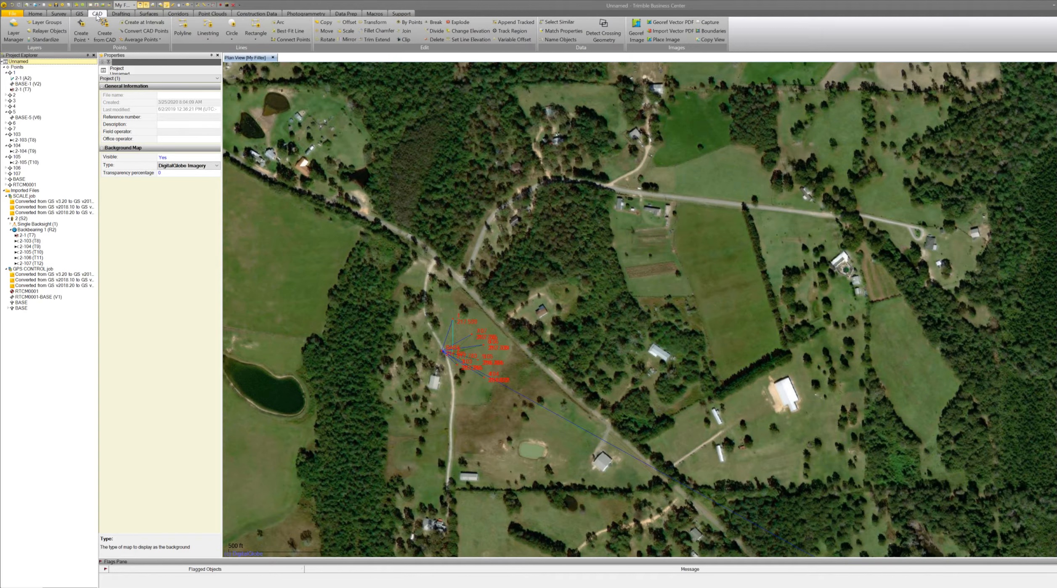
click(711, 23)
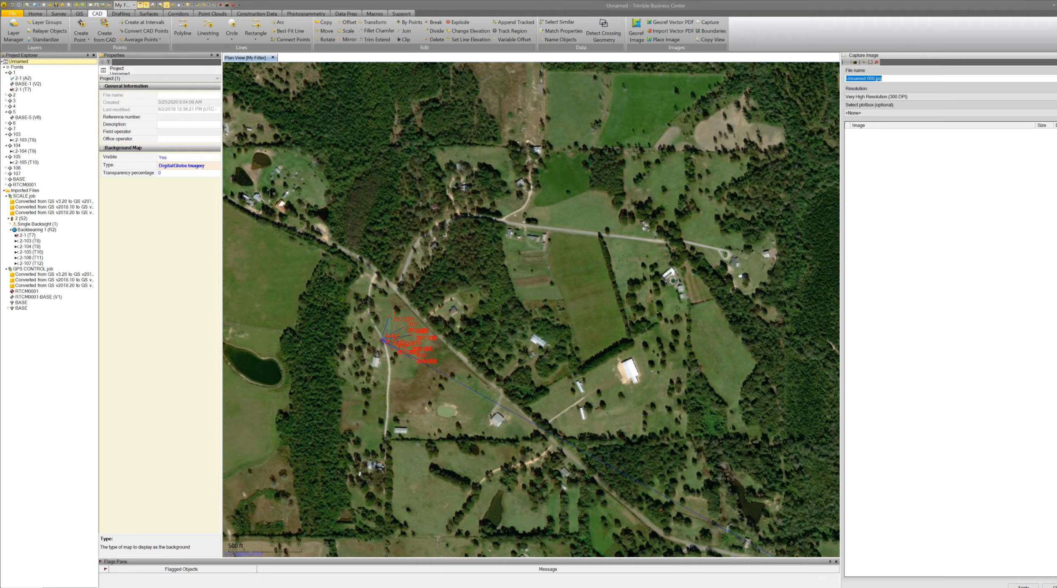
scroll(444, 342, up, 3)
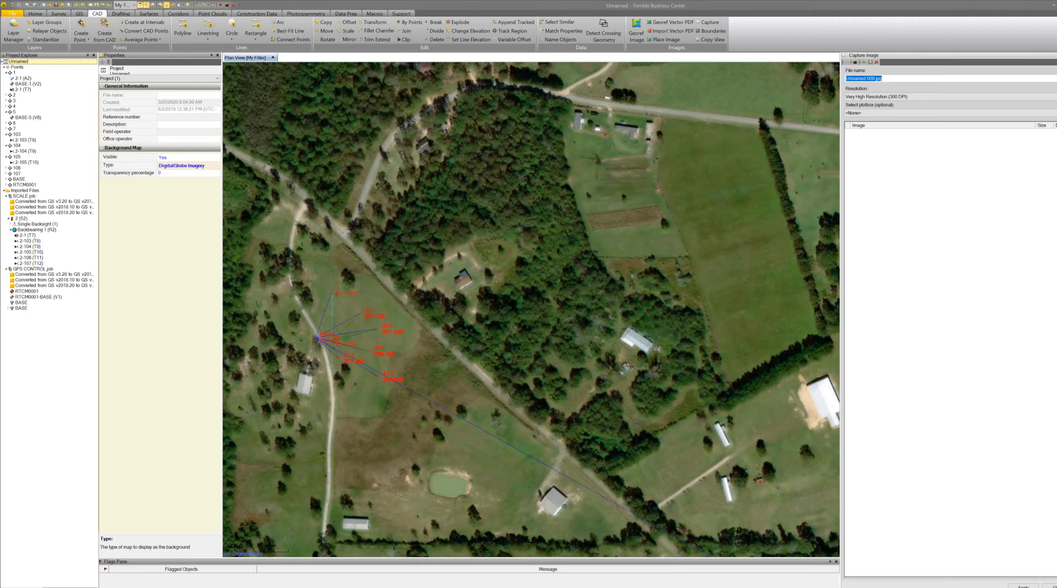
Start a new project from the US Survey Foot template without saving the current project.
click(11, 14)
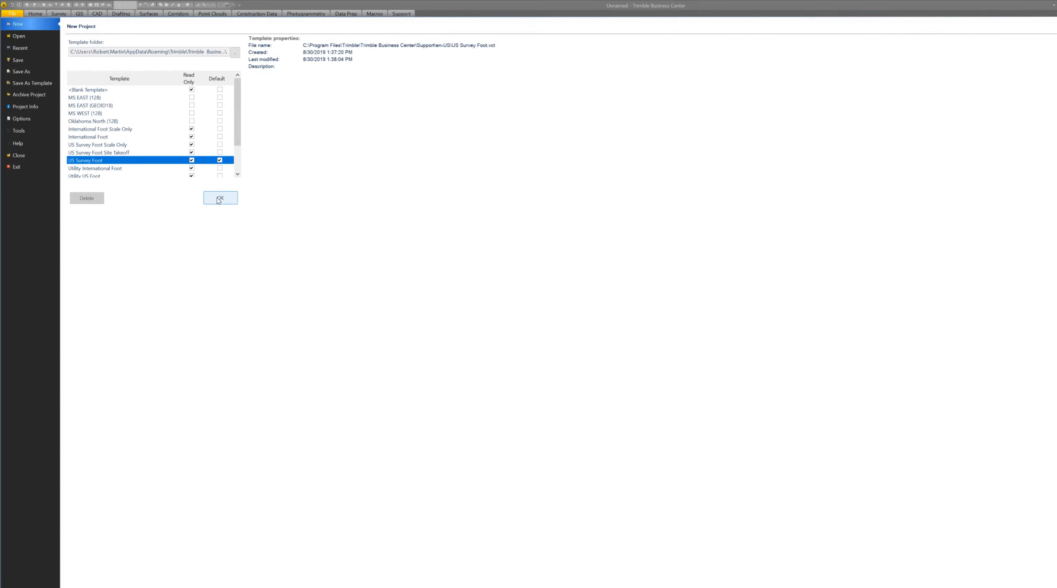
click(217, 199)
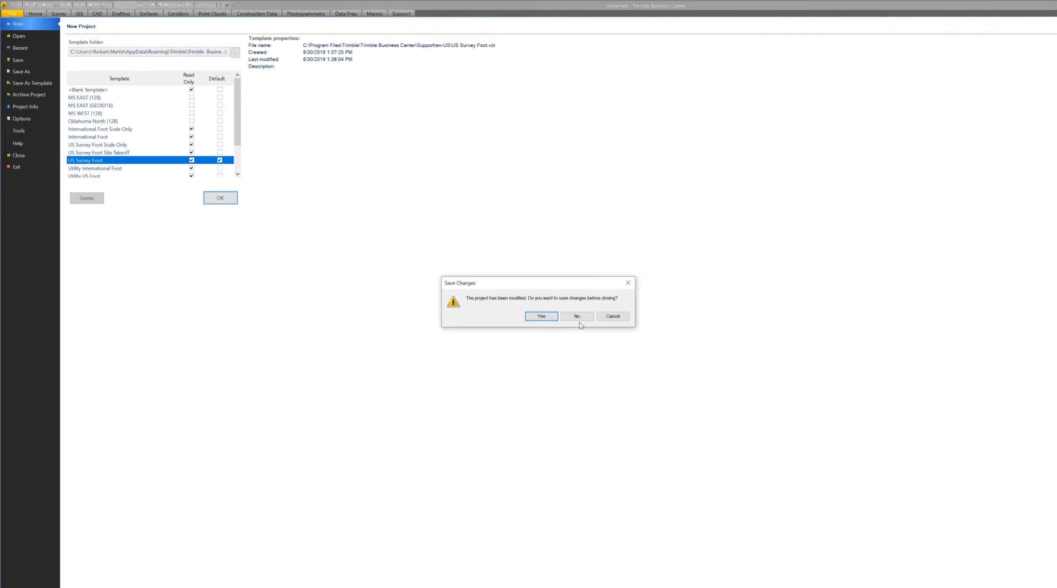
click(578, 318)
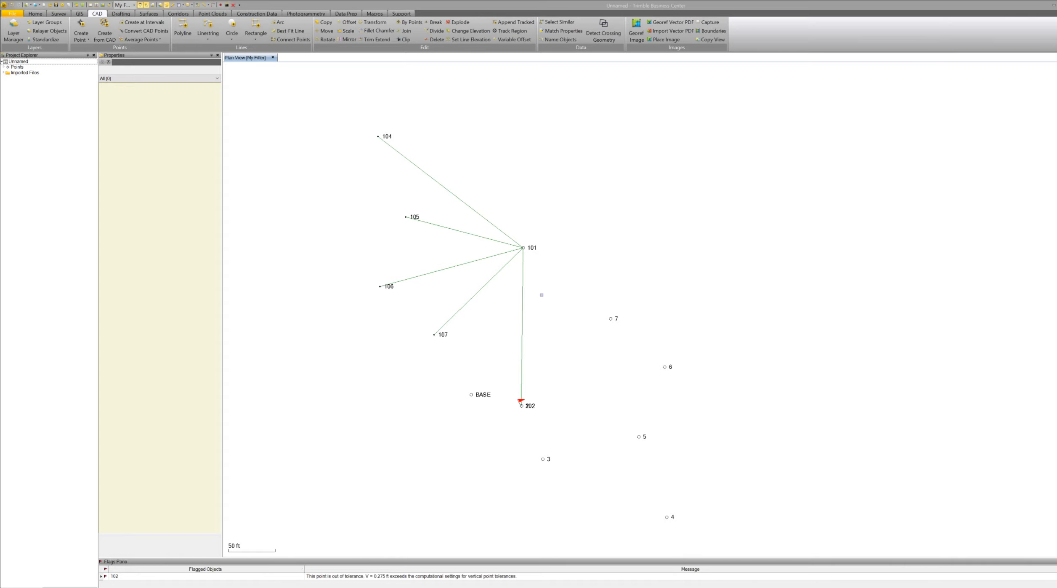
Expand the Wrong Backsight.job import, its station setup at 101, backsight and project points in the explorer.
scroll(542, 295, down, 1)
scroll(540, 294, up, 2)
scroll(539, 295, down, 1)
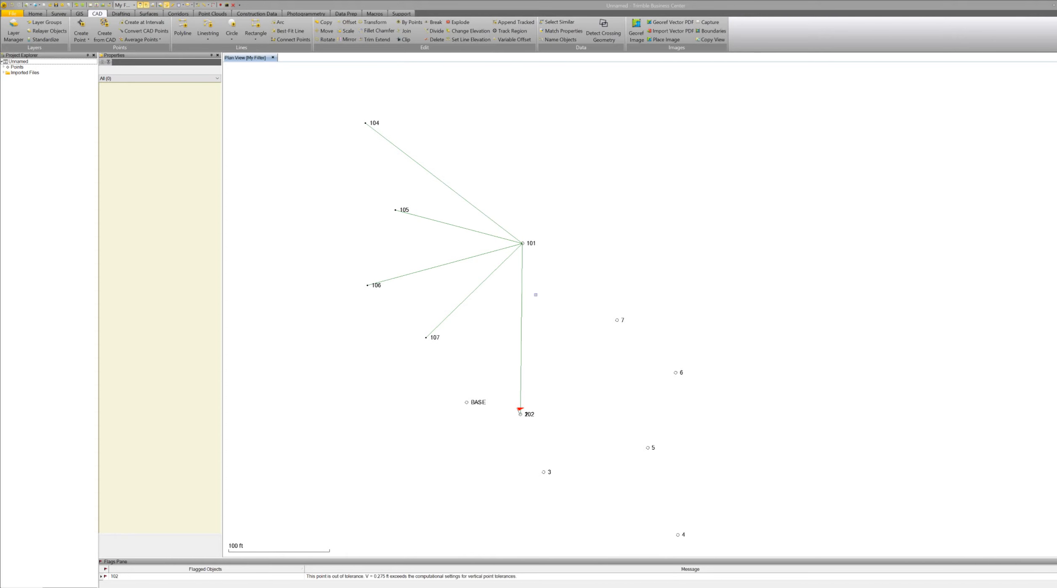
scroll(536, 294, down, 1)
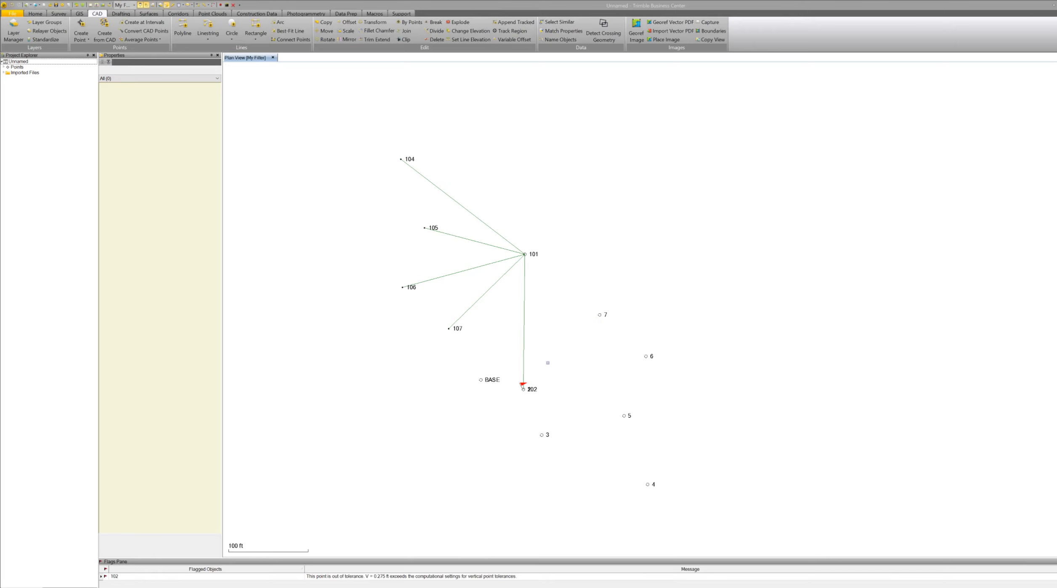
scroll(538, 297, up, 3)
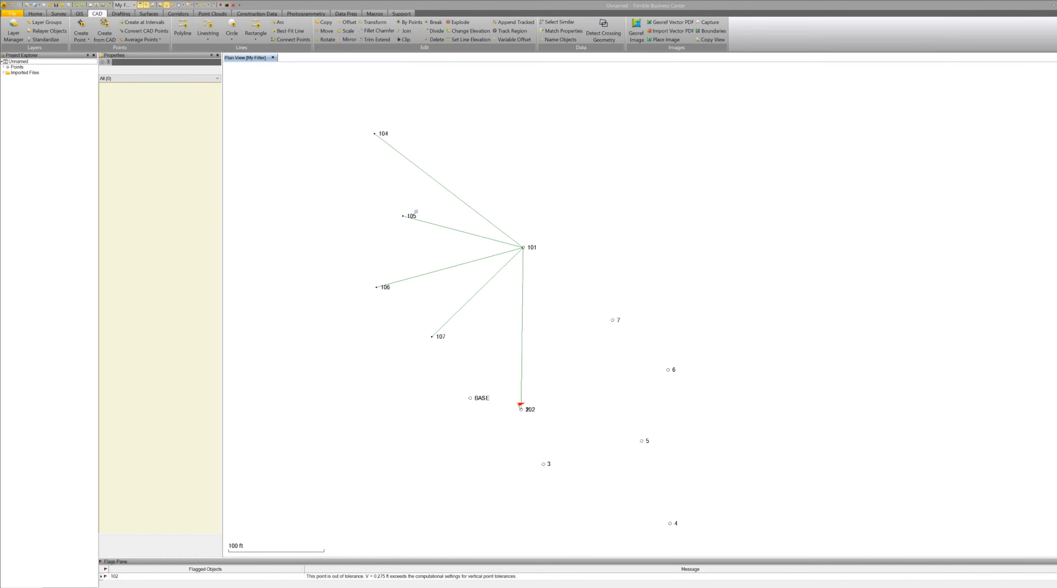
click(5, 73)
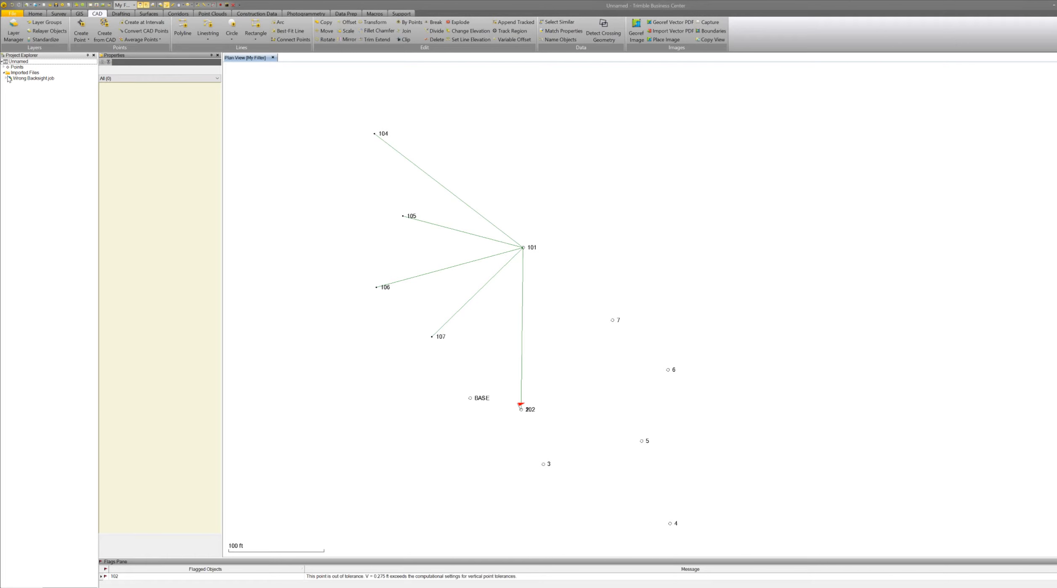
click(6, 79)
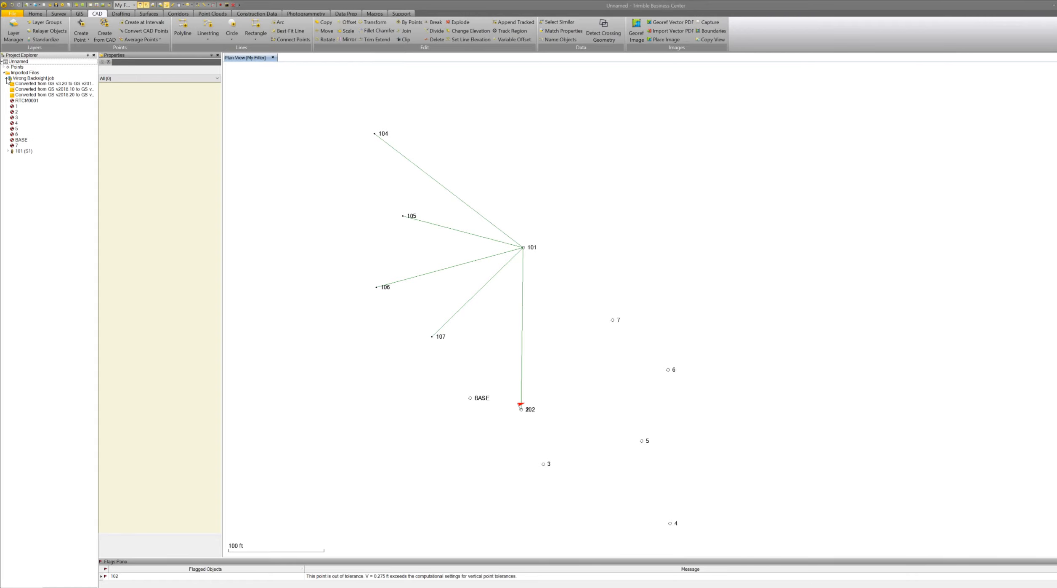
click(9, 151)
click(11, 163)
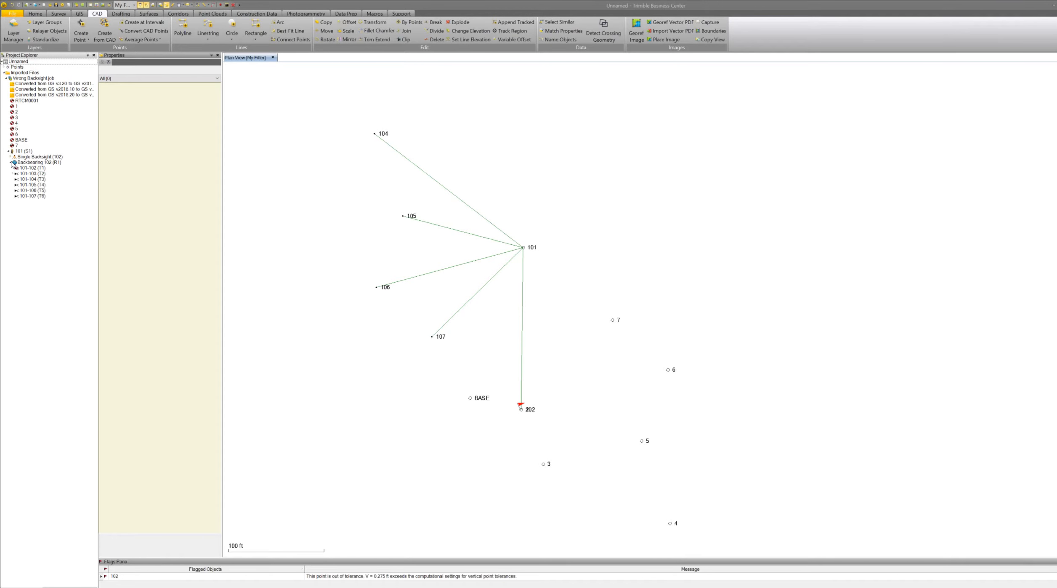
click(11, 156)
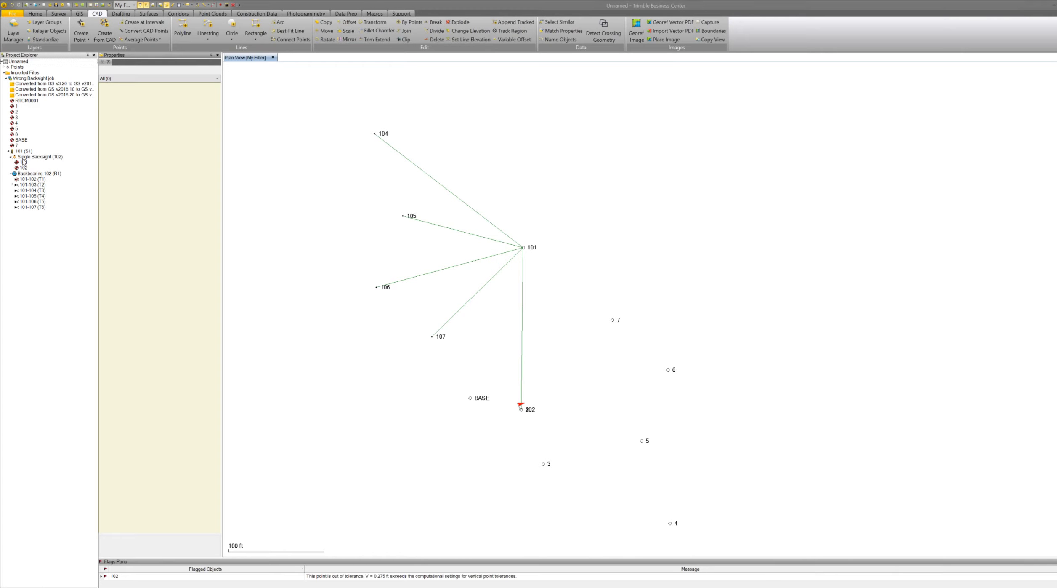
click(4, 67)
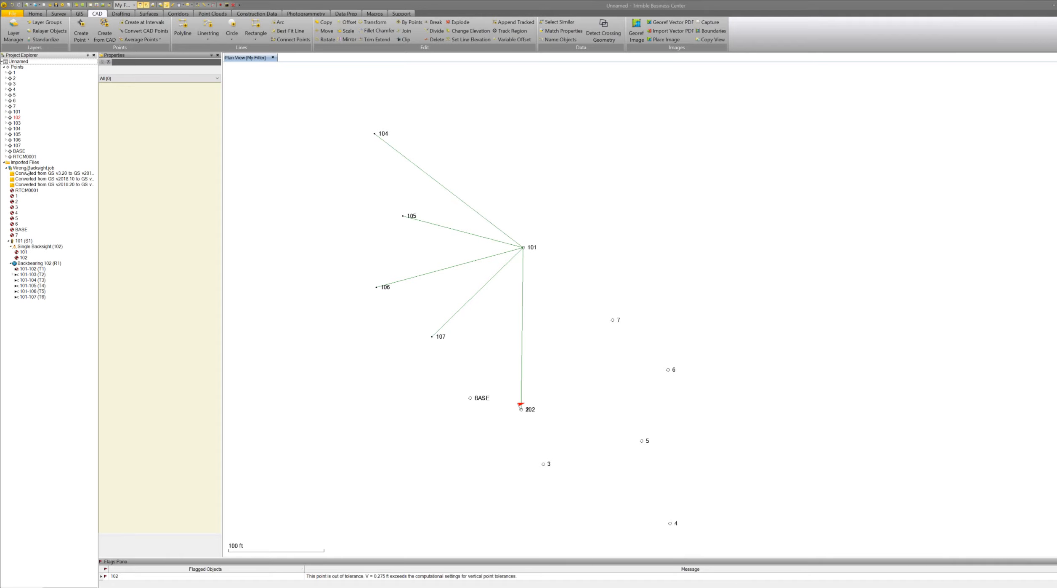
Inspect point 101's properties and its grid coordinate record.
click(17, 112)
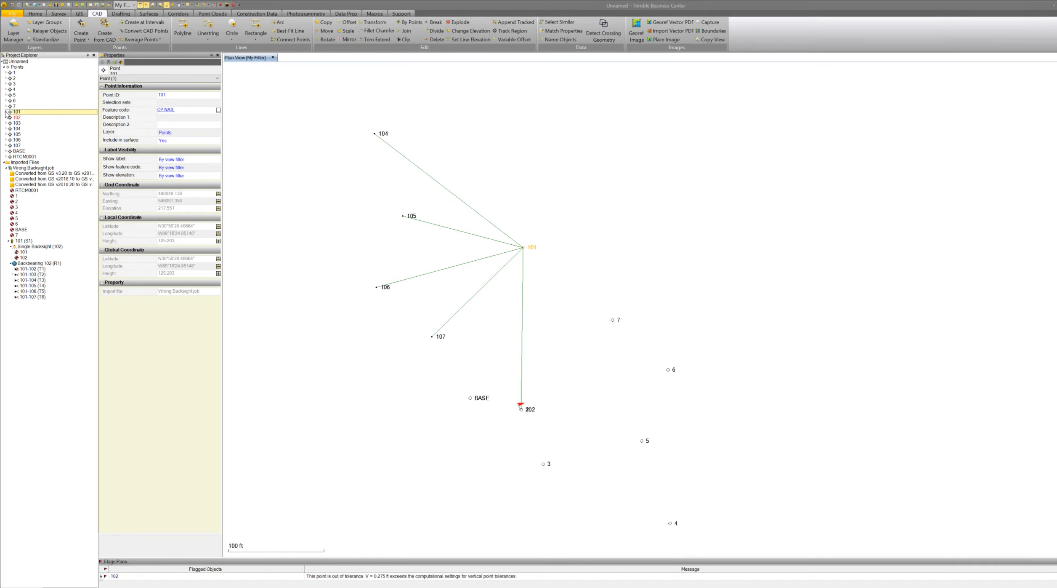
click(6, 112)
click(12, 118)
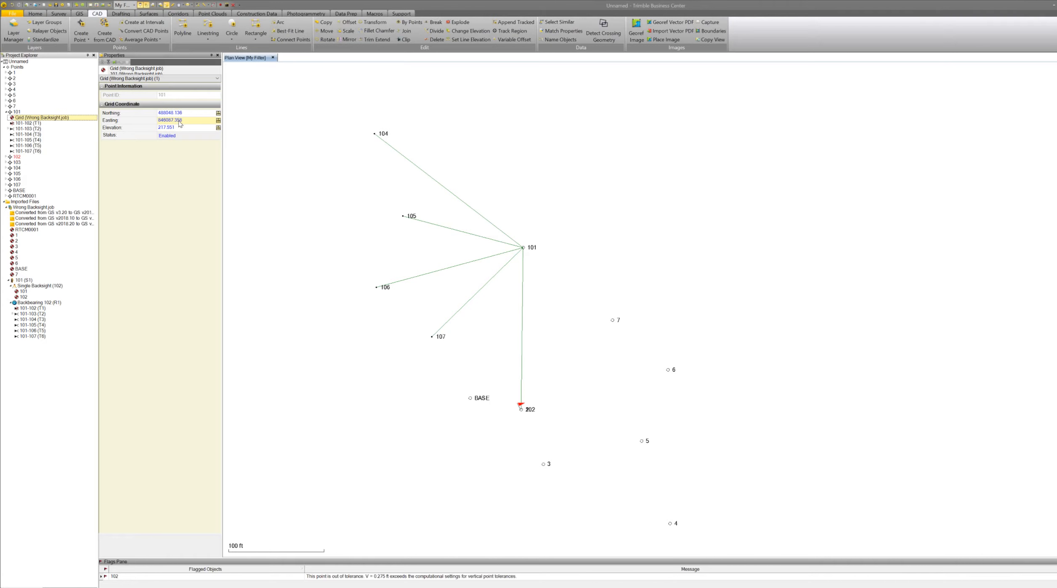
Review the total station observations from station 101 to points 102 through 107.
click(30, 123)
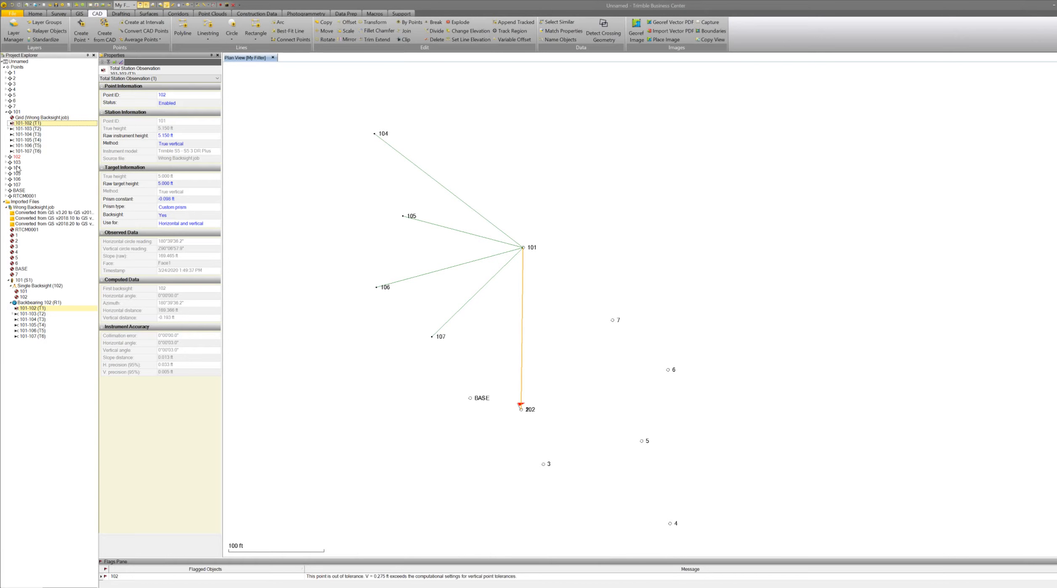
click(33, 128)
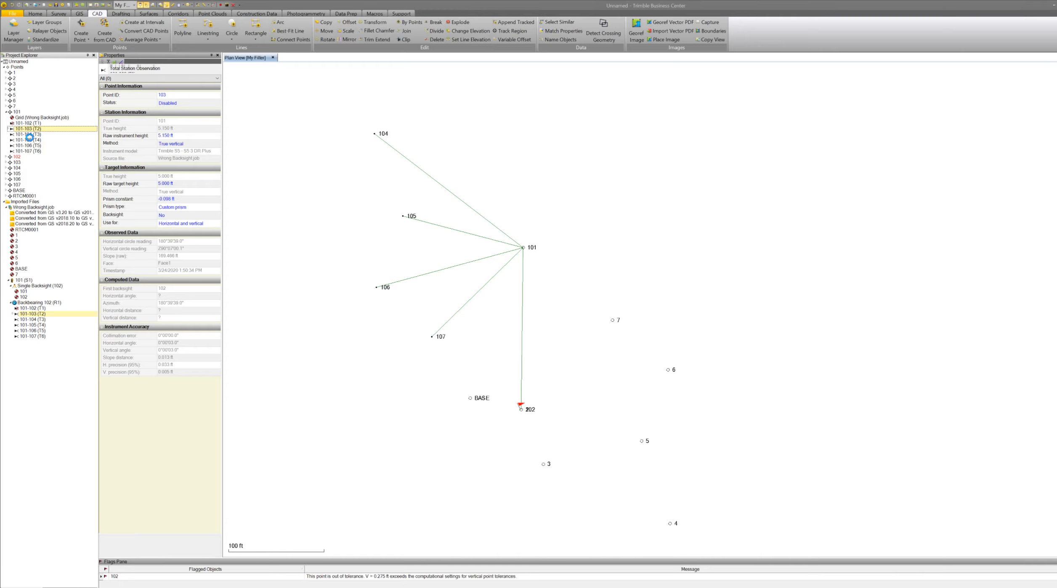
click(28, 139)
click(27, 135)
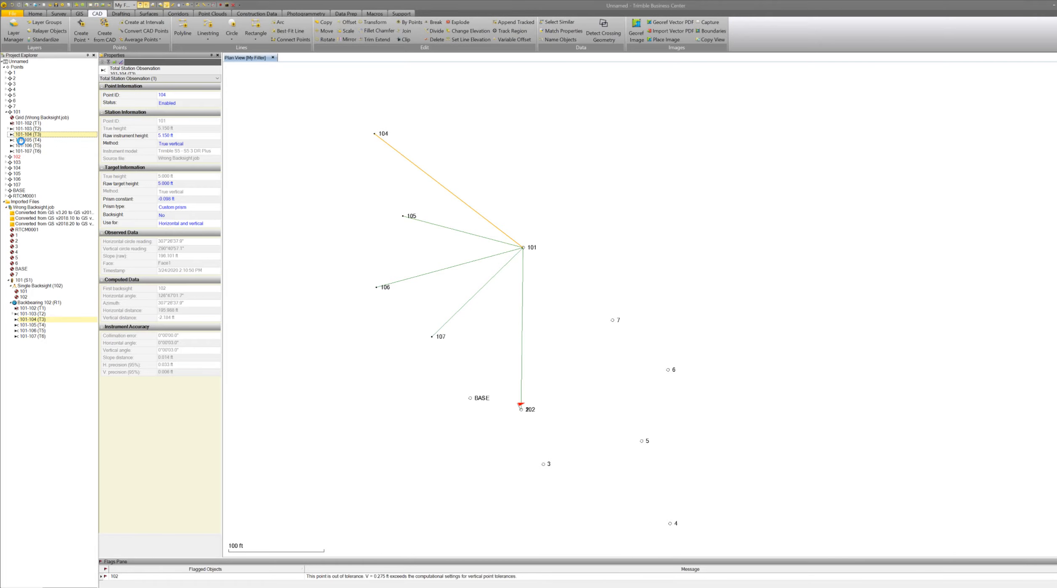
click(19, 142)
click(18, 145)
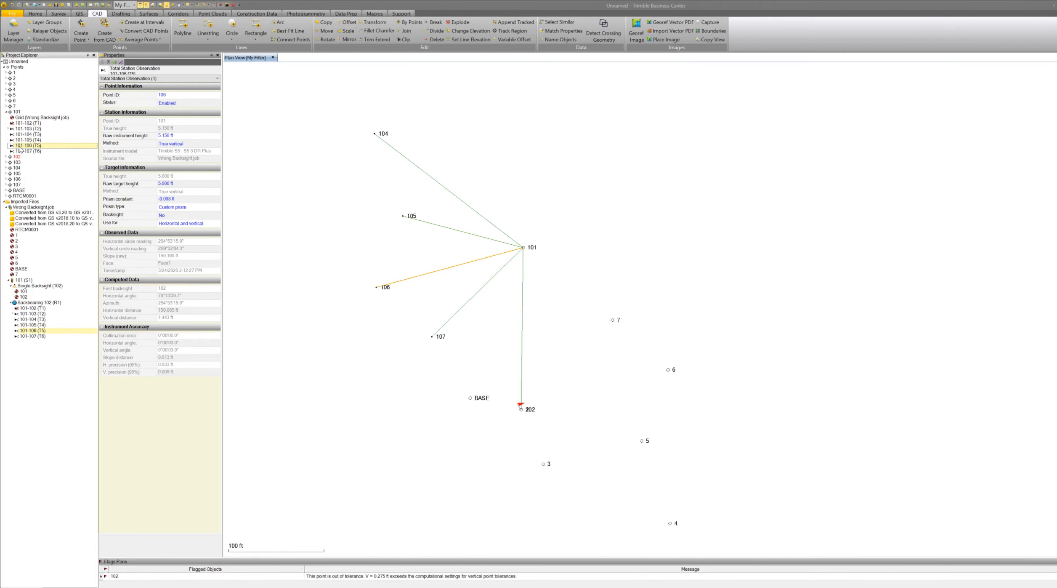
click(22, 151)
Inspect point 102, its observation from 101, and the backsight setup's station point 101.
click(6, 157)
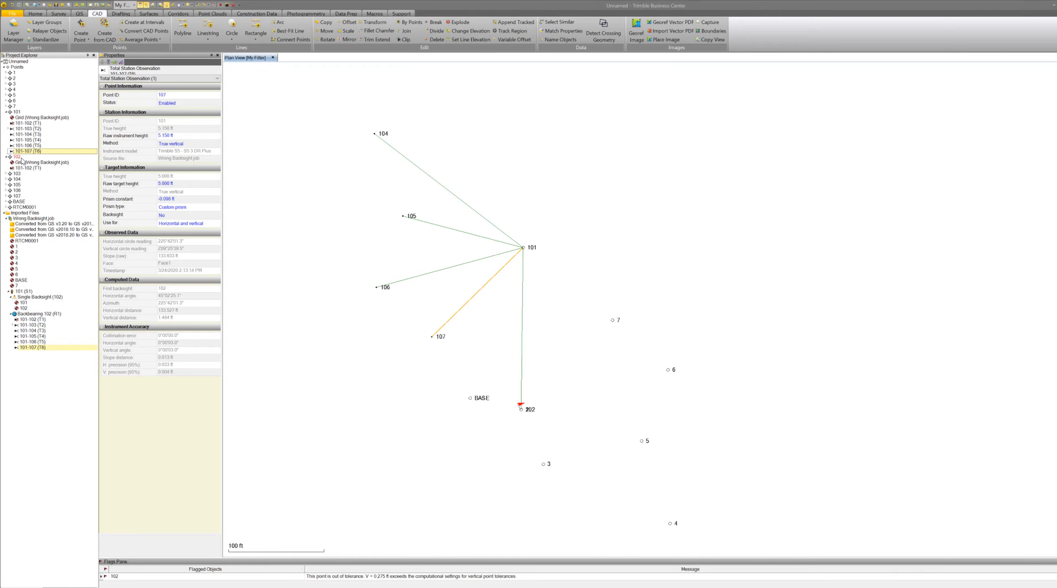
click(18, 156)
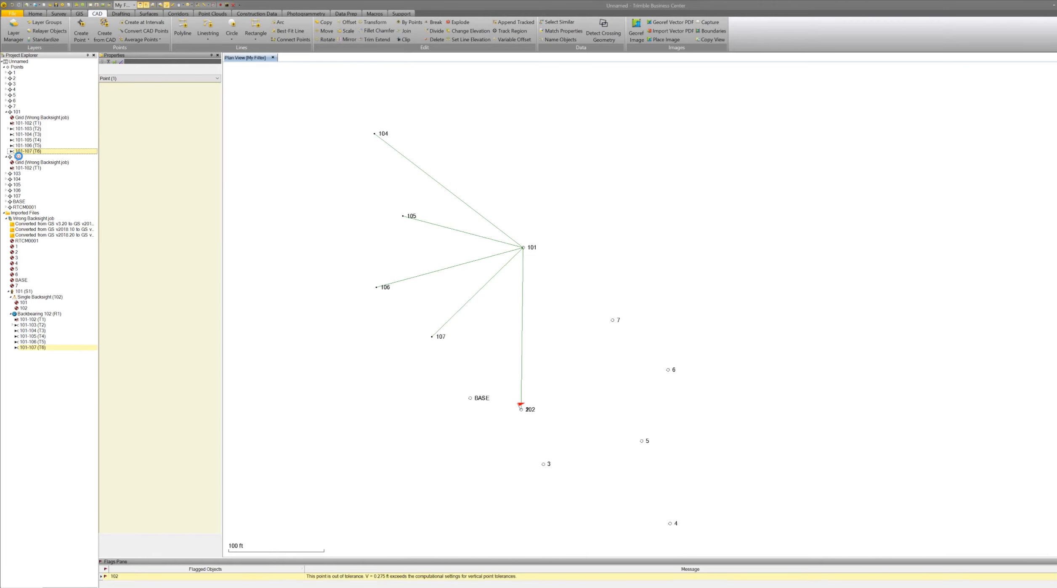
click(30, 166)
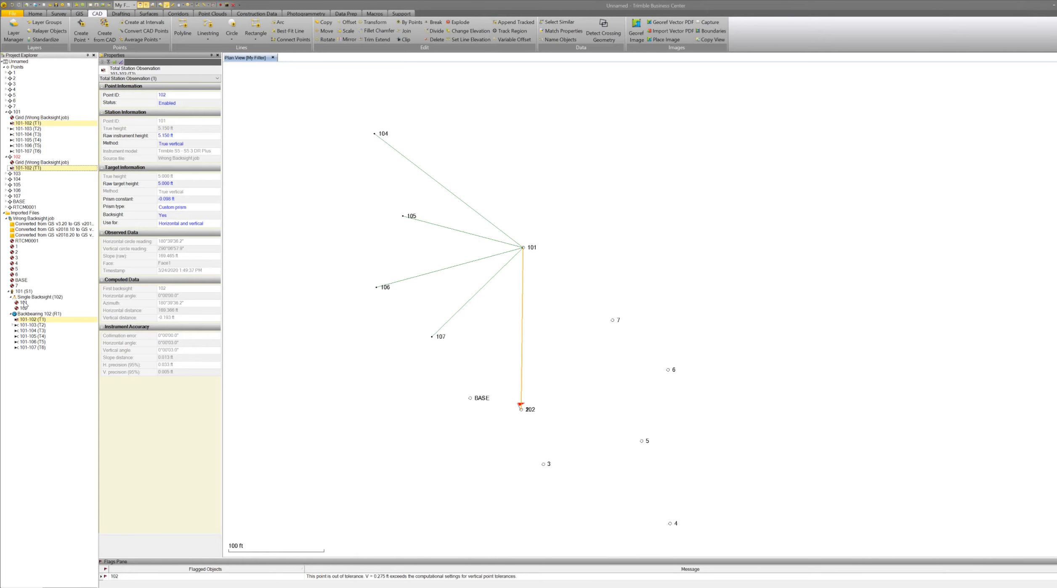
click(23, 302)
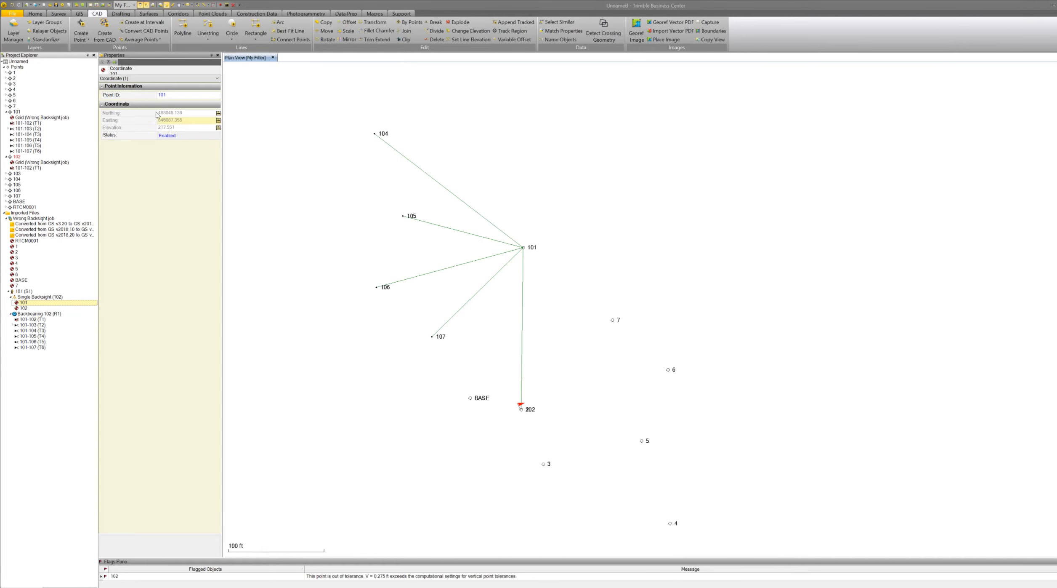
Rename the backsight setup's station point 101 to 102 and merge it with the existing point 102.
click(171, 96)
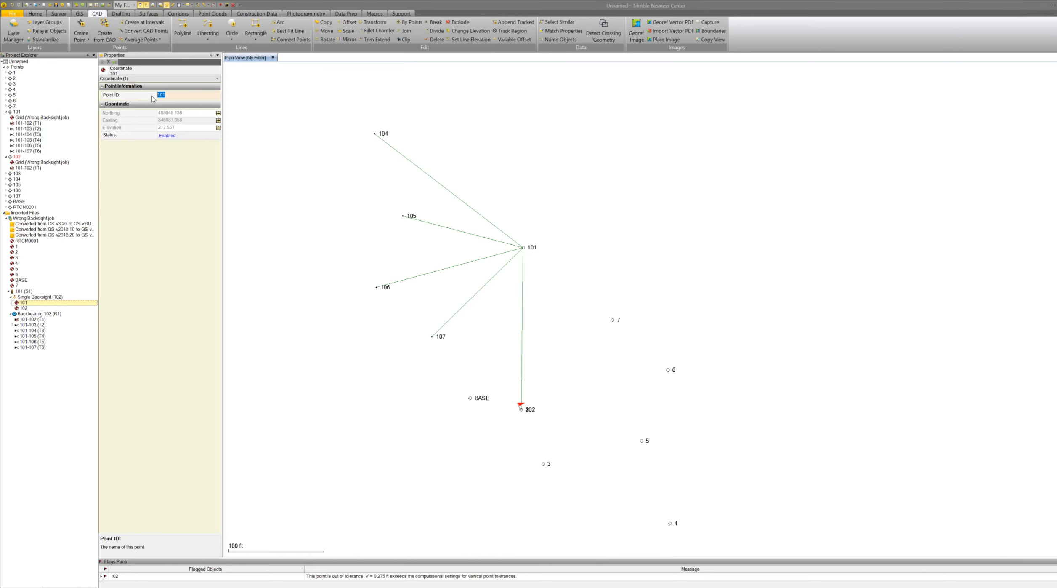
text(1012)
key(Return)
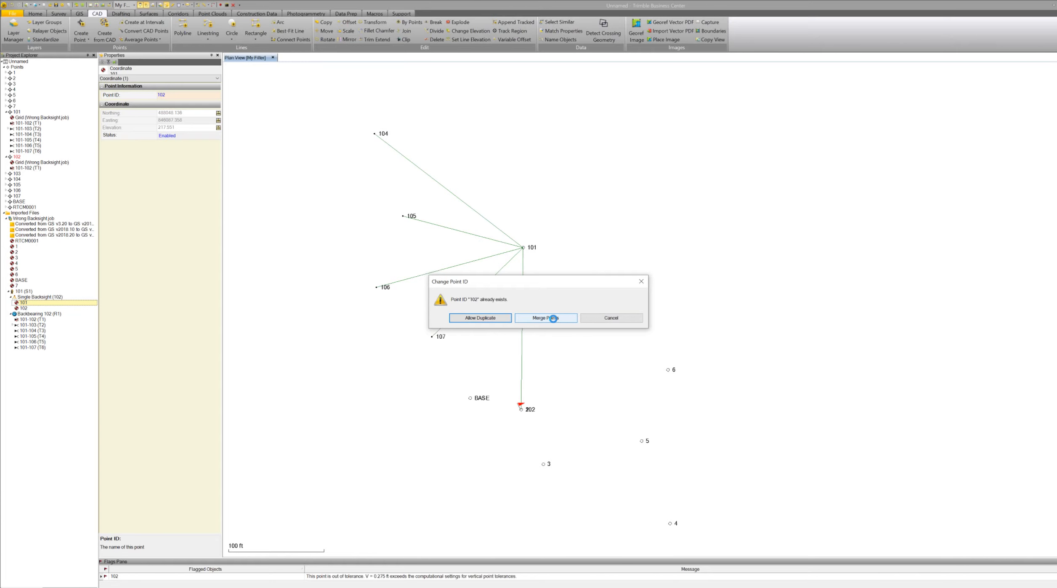
click(554, 318)
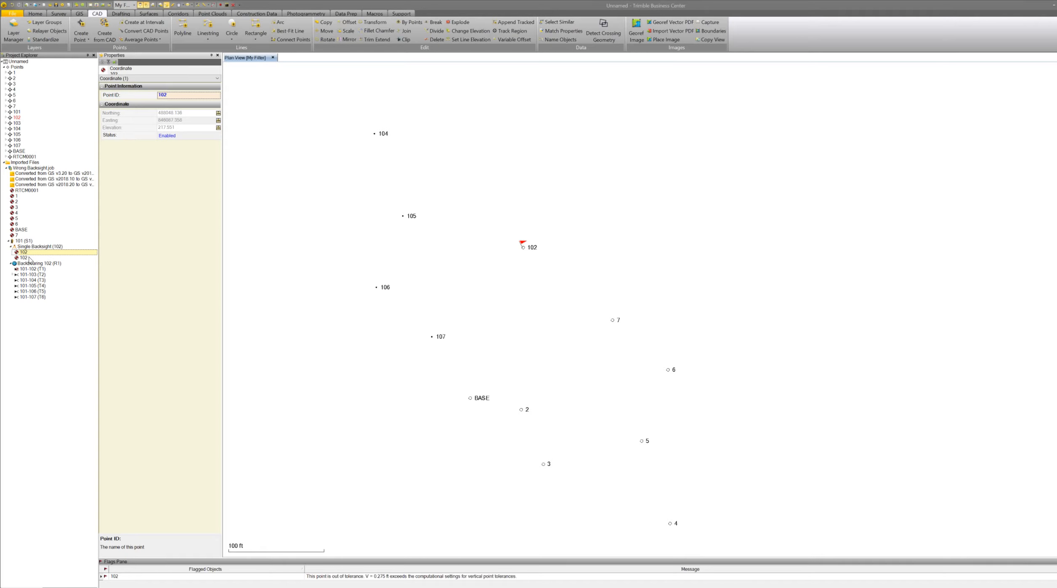
Rename the setup's other point 102 to 101 and merge it with the existing point 101.
click(26, 258)
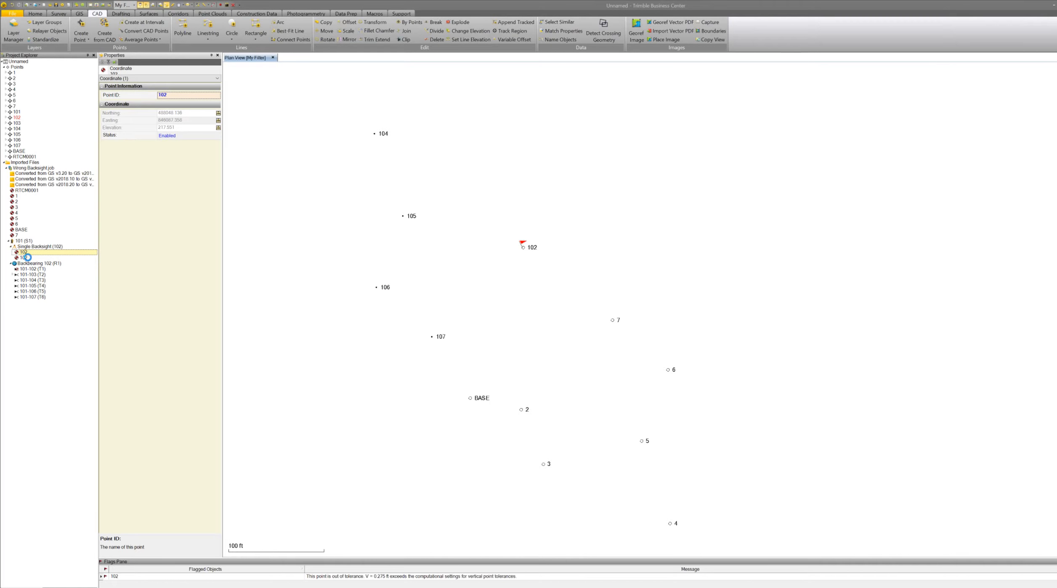
click(167, 94)
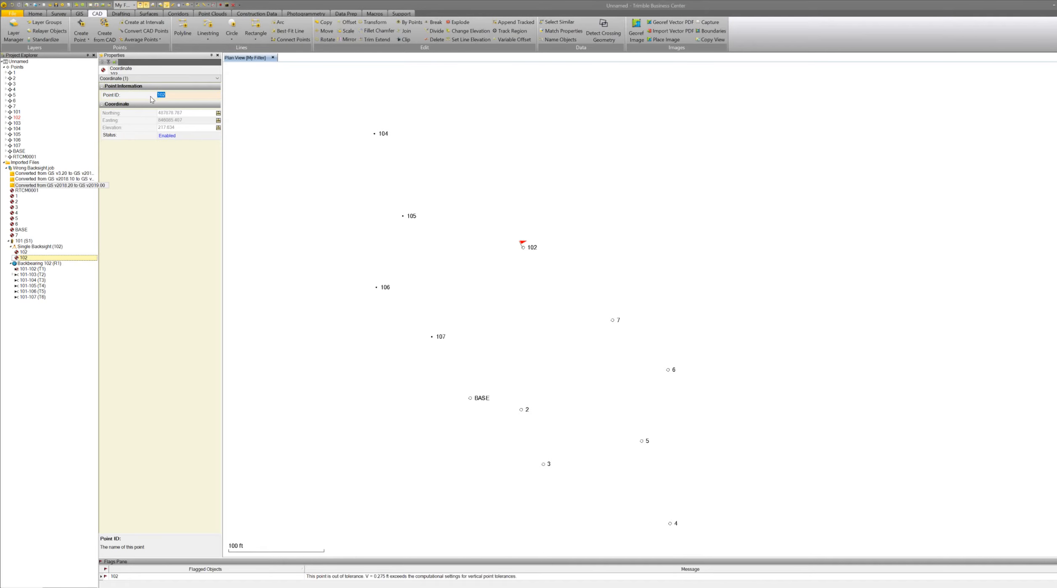
text(1)
key(Return)
click(537, 318)
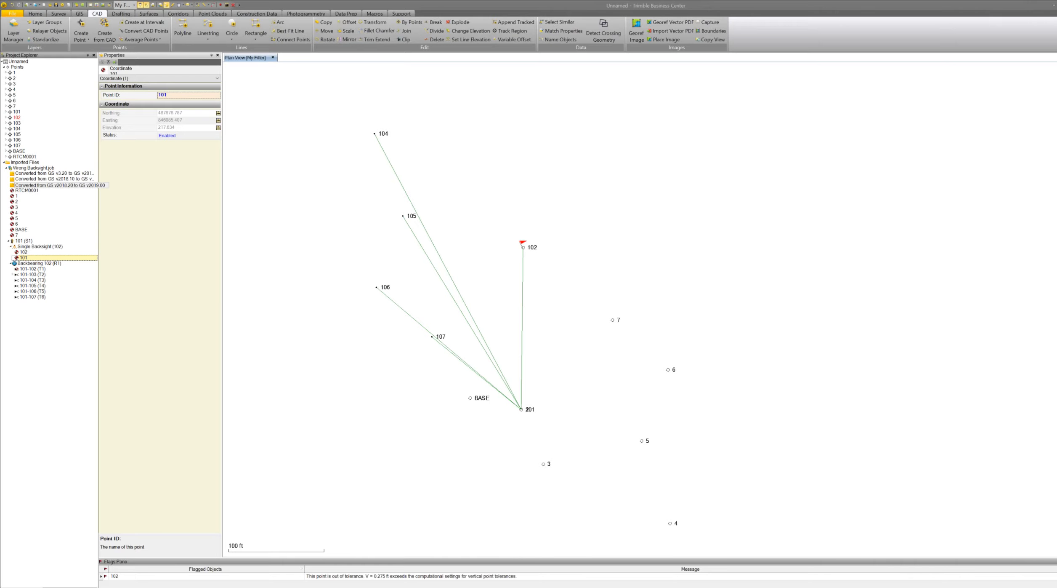
key(Return)
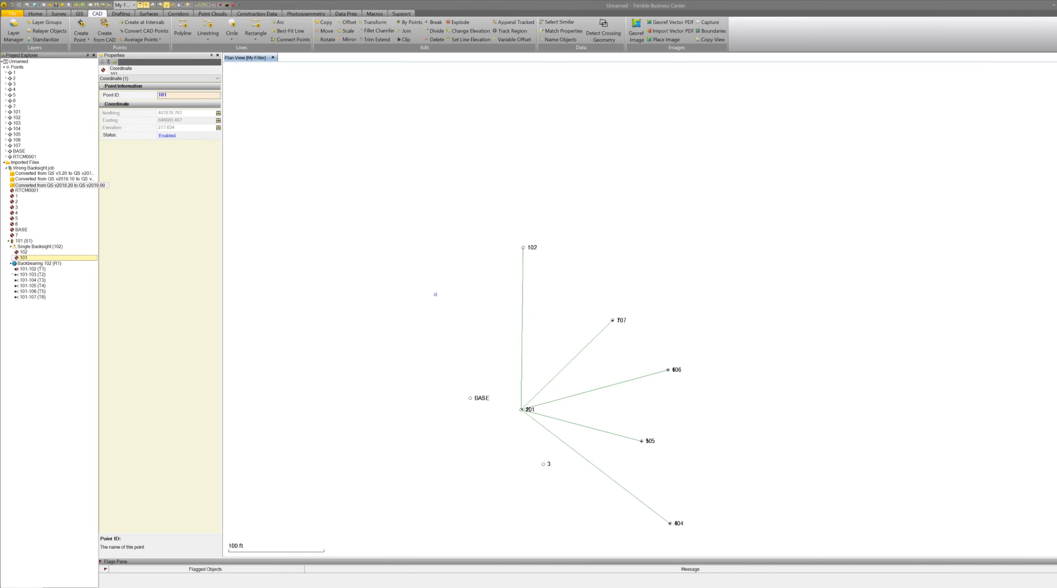
Import the GPS CONTROL.job file into the project.
scroll(471, 278, down, 5)
scroll(536, 333, up, 6)
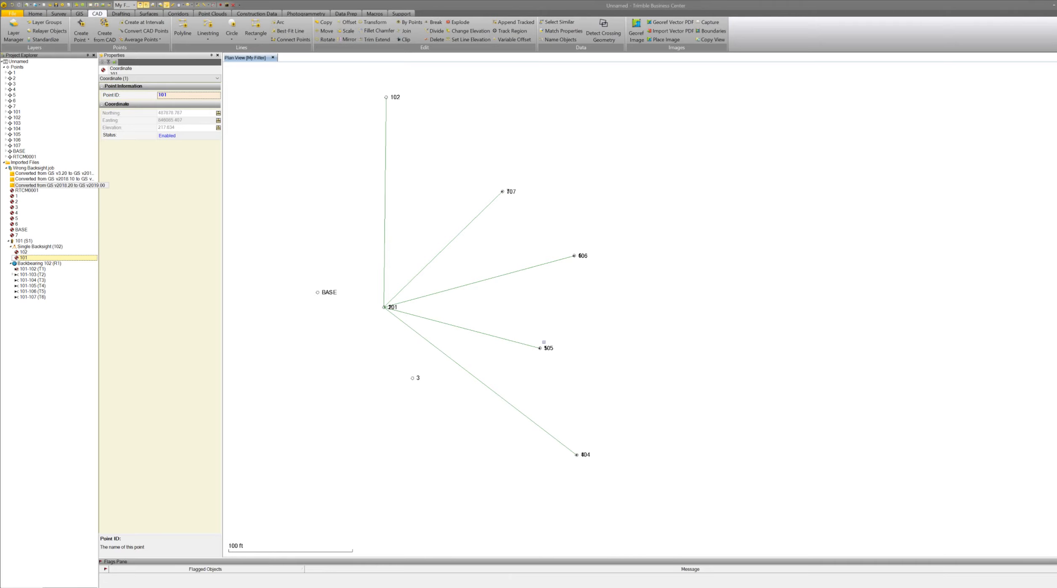
scroll(560, 350, down, 2)
scroll(550, 308, up, 2)
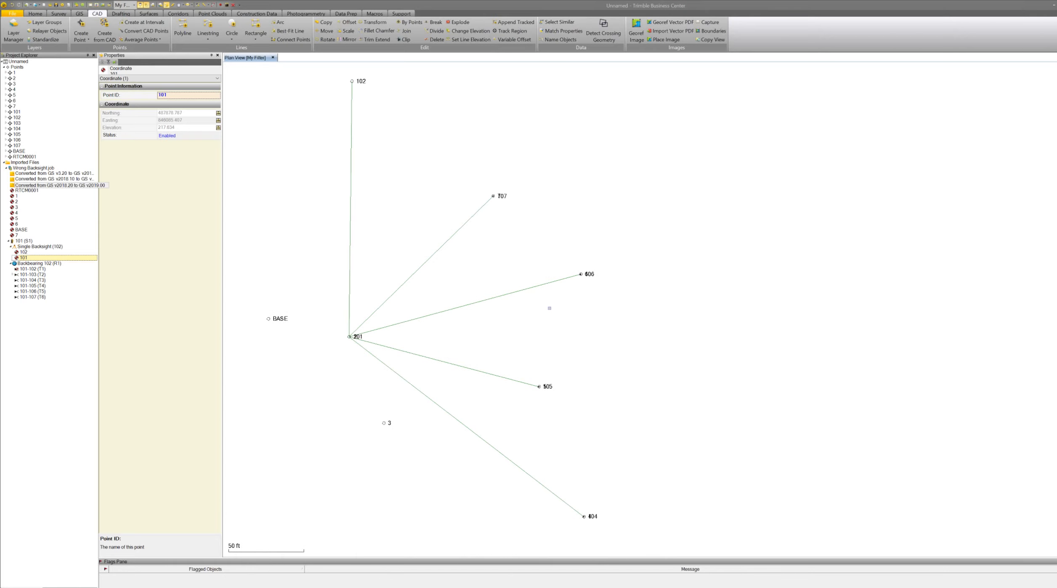
scroll(549, 307, up, 1)
scroll(642, 362, down, 1)
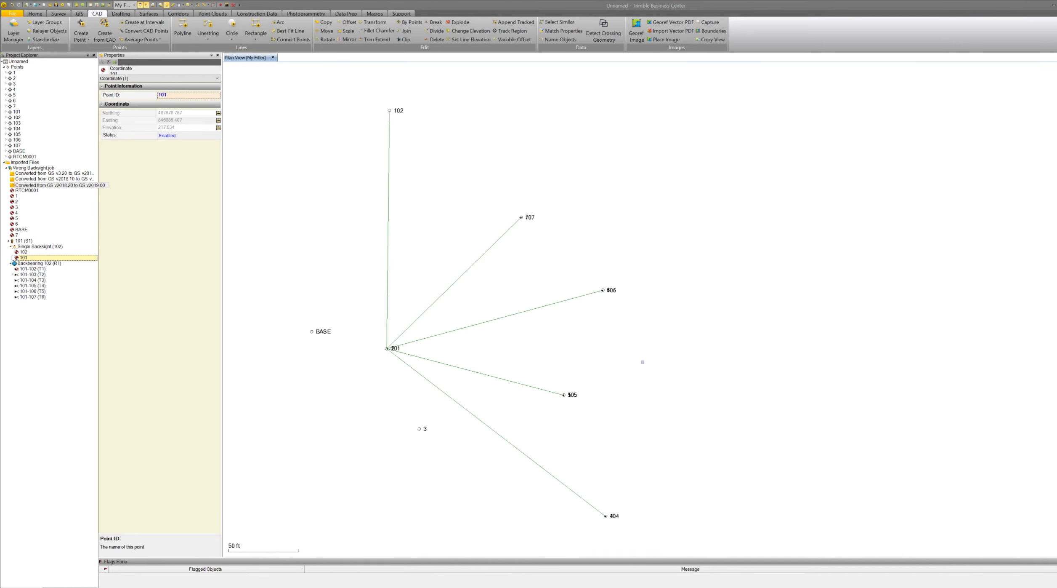
scroll(642, 361, down, 2)
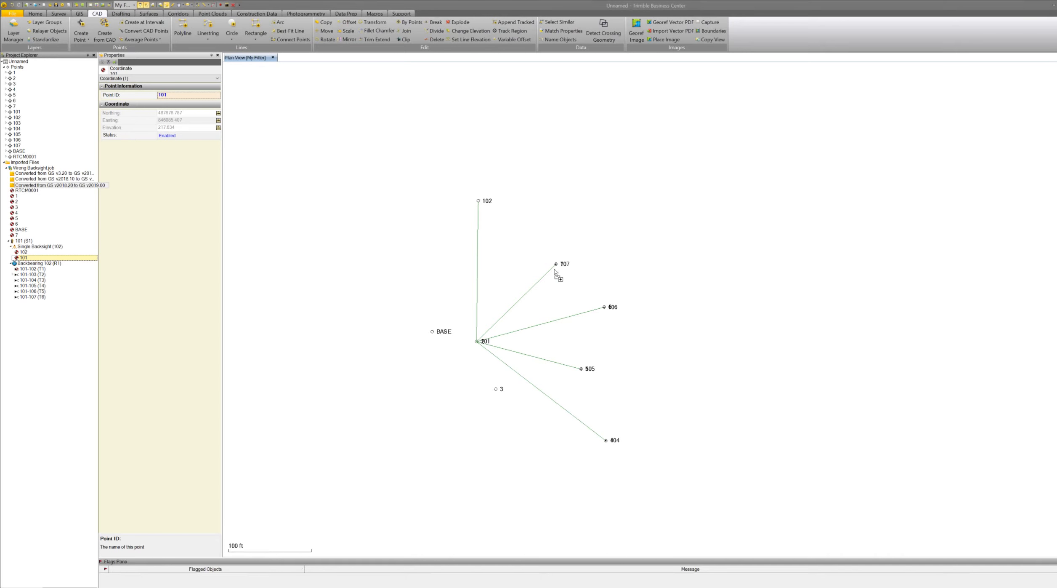
drag(554, 272, 528, 273)
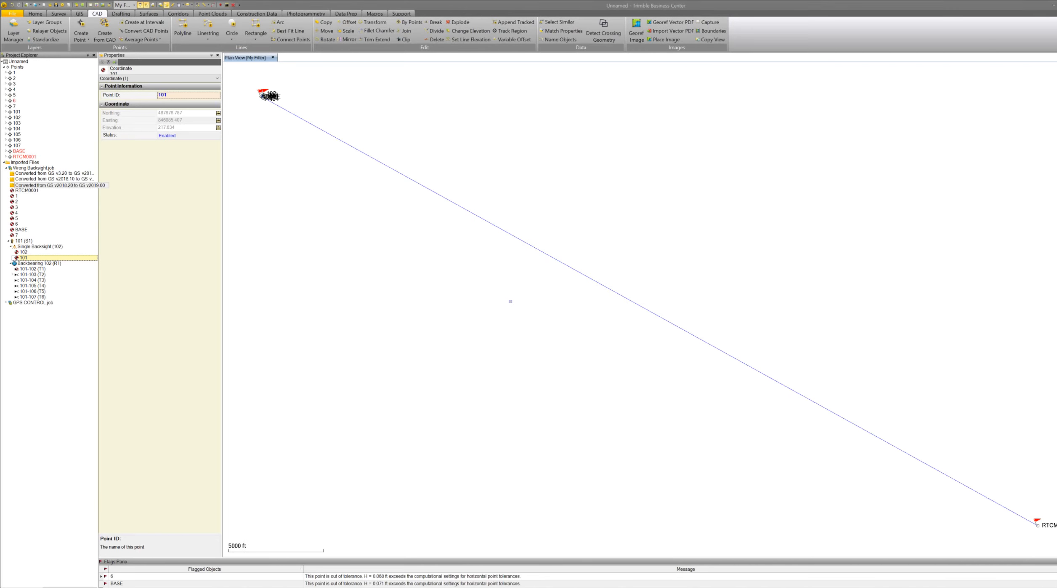
Run an inverse between point 106 and point 6 to compare their positions.
scroll(510, 299, down, 2)
scroll(409, 184, up, 3)
scroll(423, 215, up, 4)
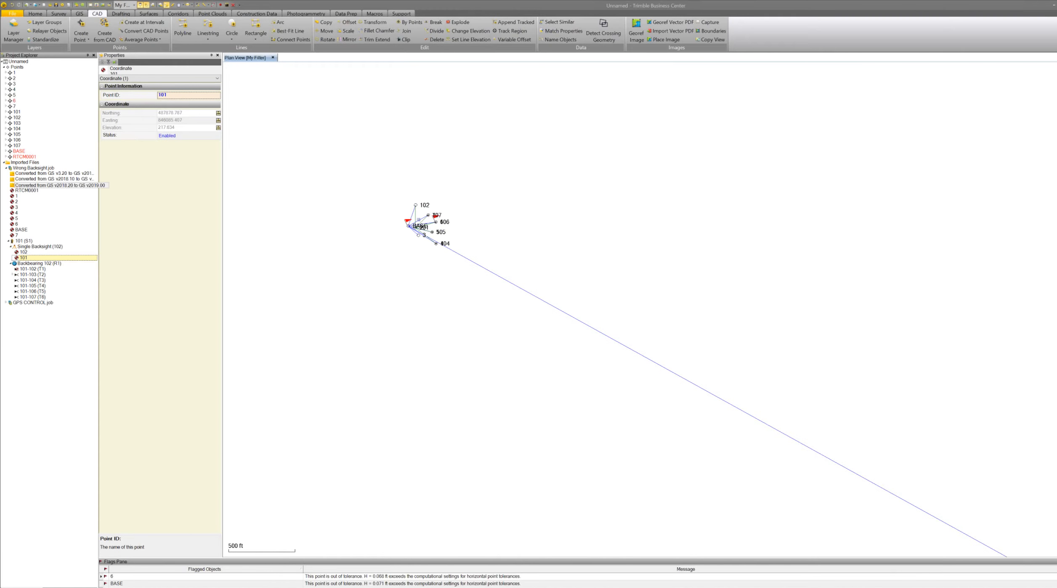
scroll(421, 223, up, 3)
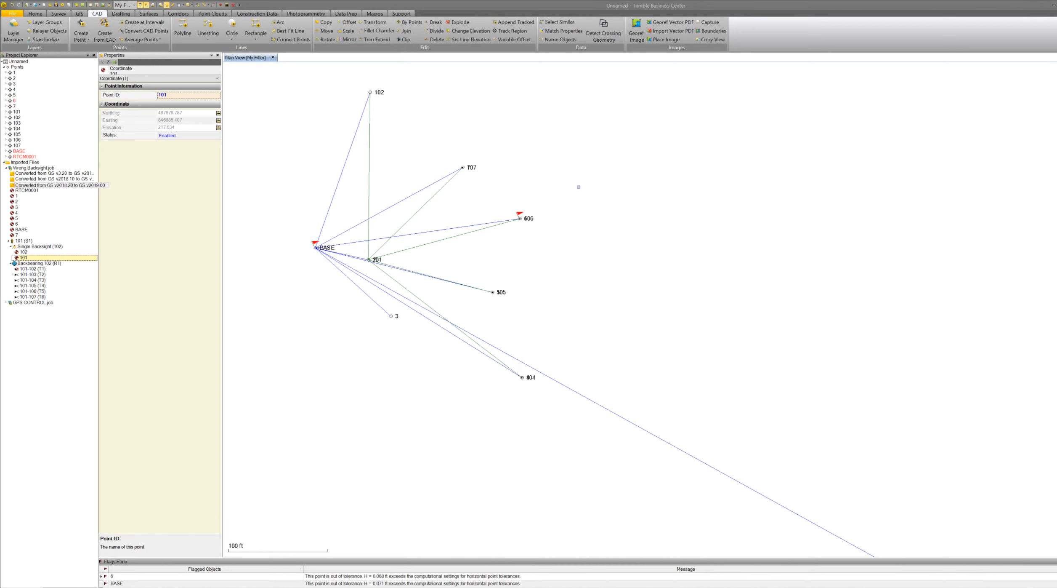
scroll(491, 233, up, 8)
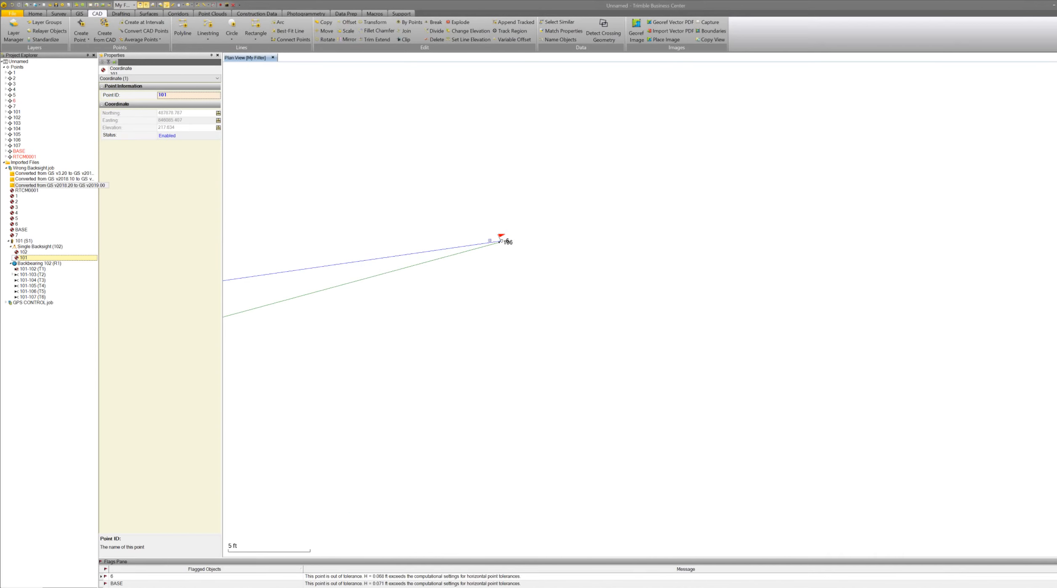
scroll(494, 230, up, 3)
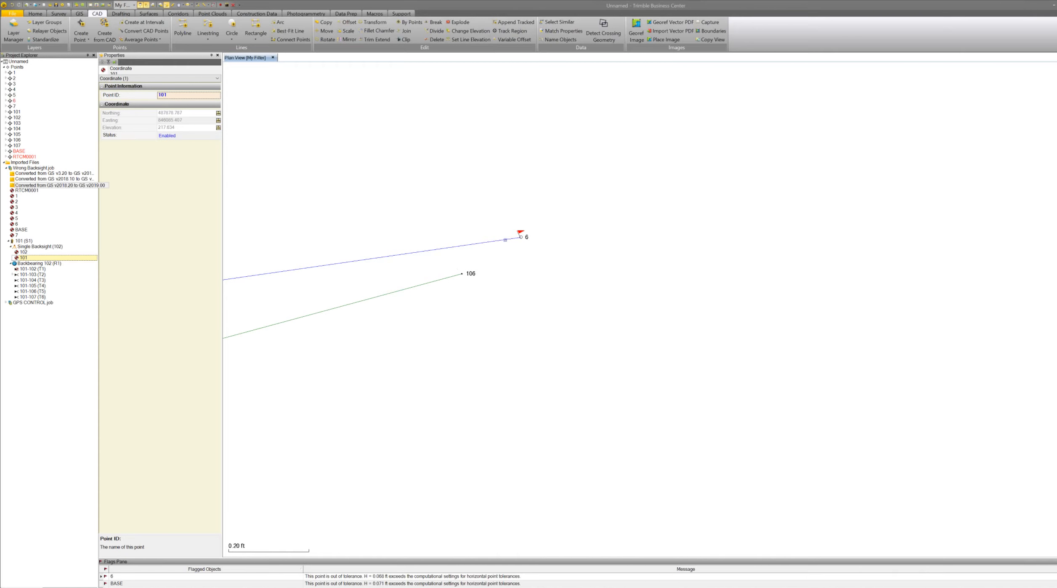
scroll(522, 243, down, 4)
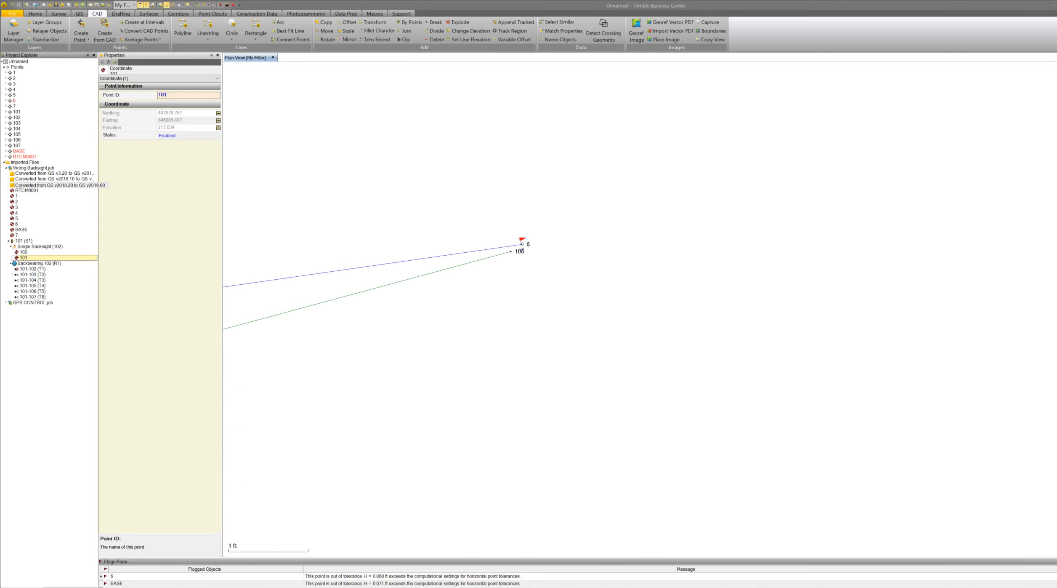
scroll(522, 250, down, 1)
scroll(552, 262, up, 1)
scroll(565, 266, up, 5)
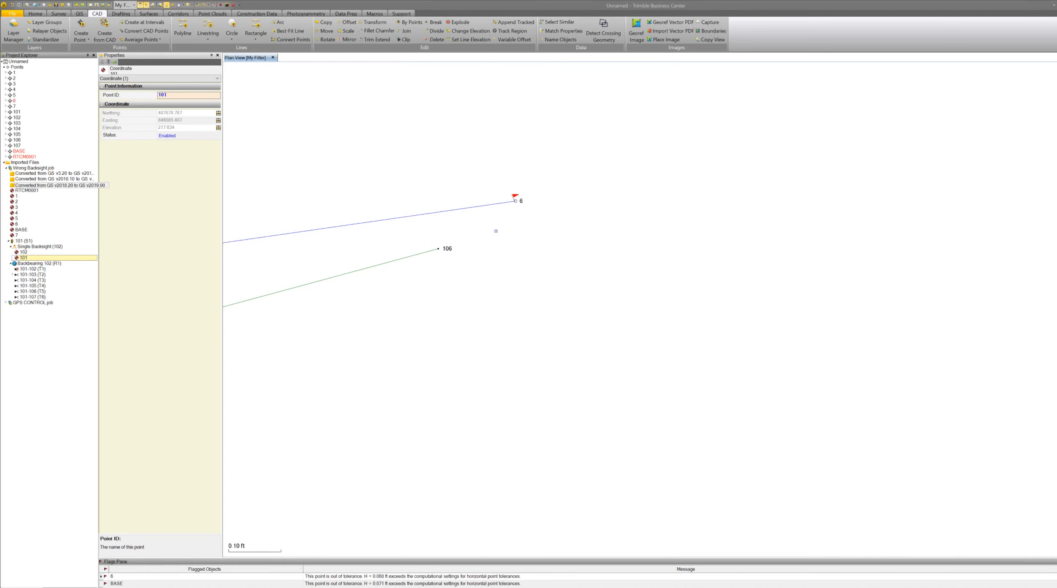
click(213, 5)
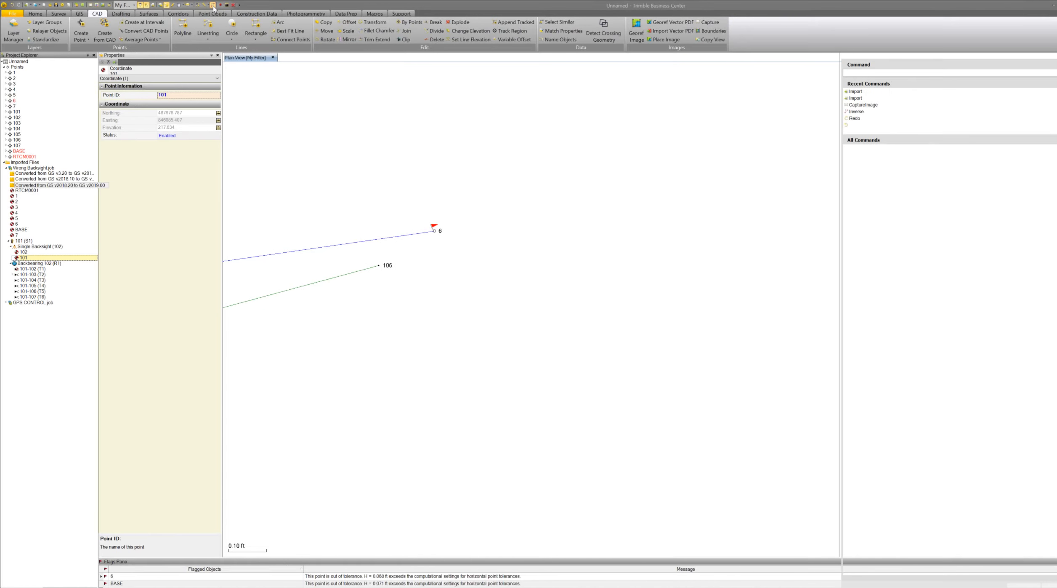
click(380, 265)
click(435, 231)
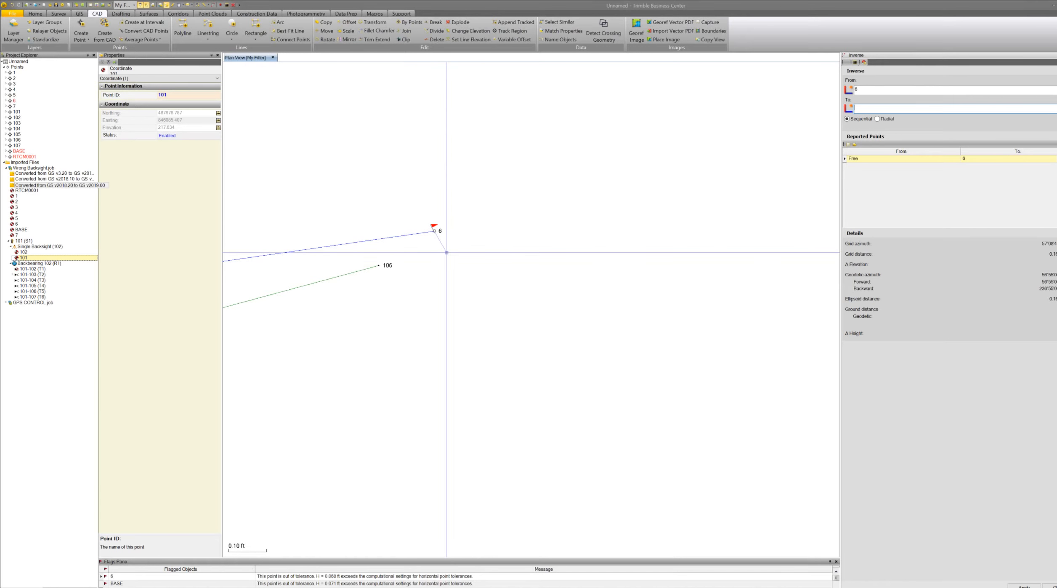
key(Escape)
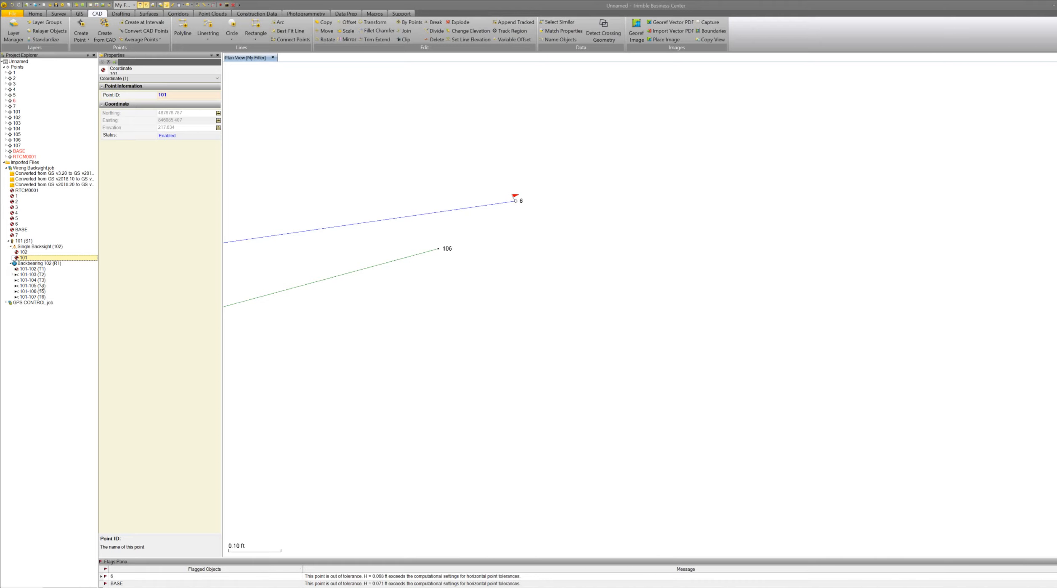
Inspect the backsight observation 101-102 (T1) properties.
click(26, 269)
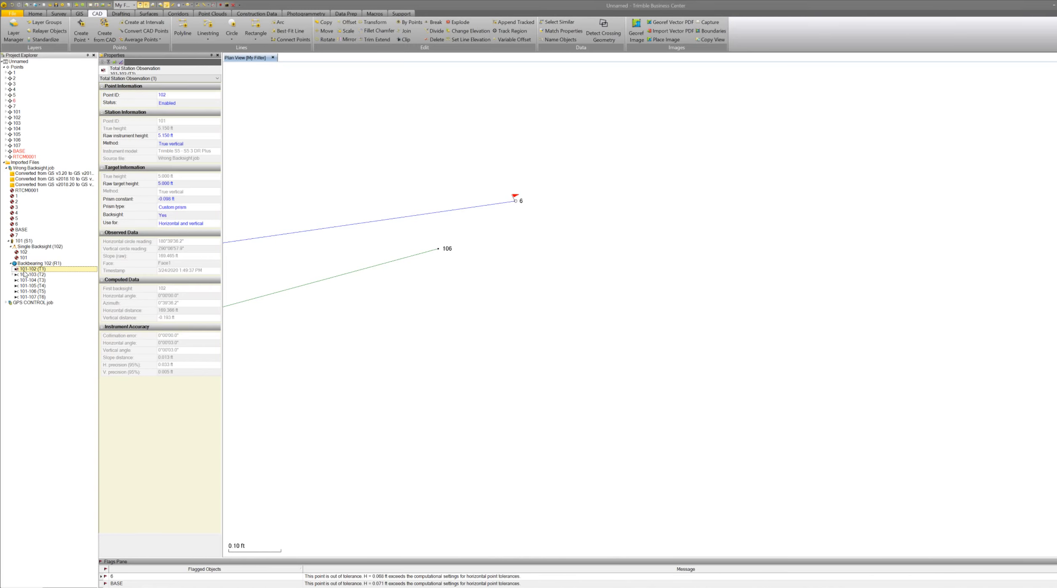
scroll(579, 310, down, 10)
scroll(579, 310, down, 6)
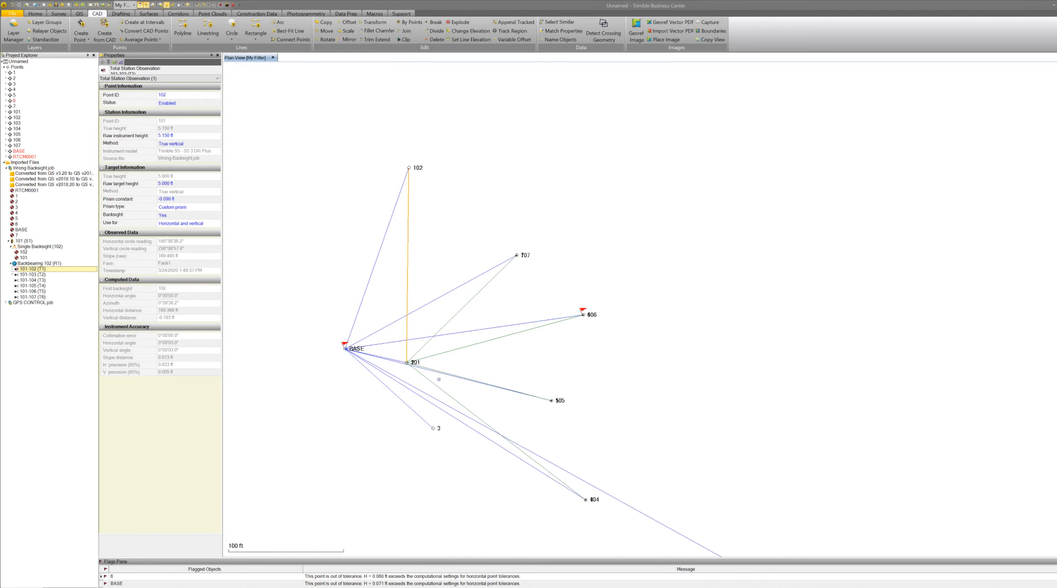
scroll(439, 379, up, 3)
scroll(439, 380, down, 3)
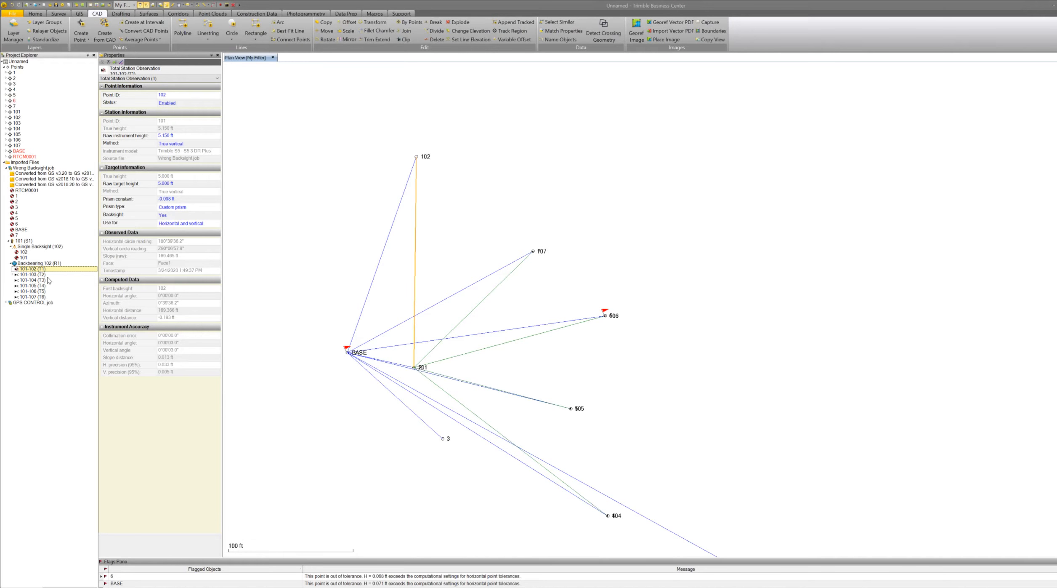
Set raw target height to 6.500 ft and prism type to R10 360° for observations 101-103 through 101-107.
click(33, 274)
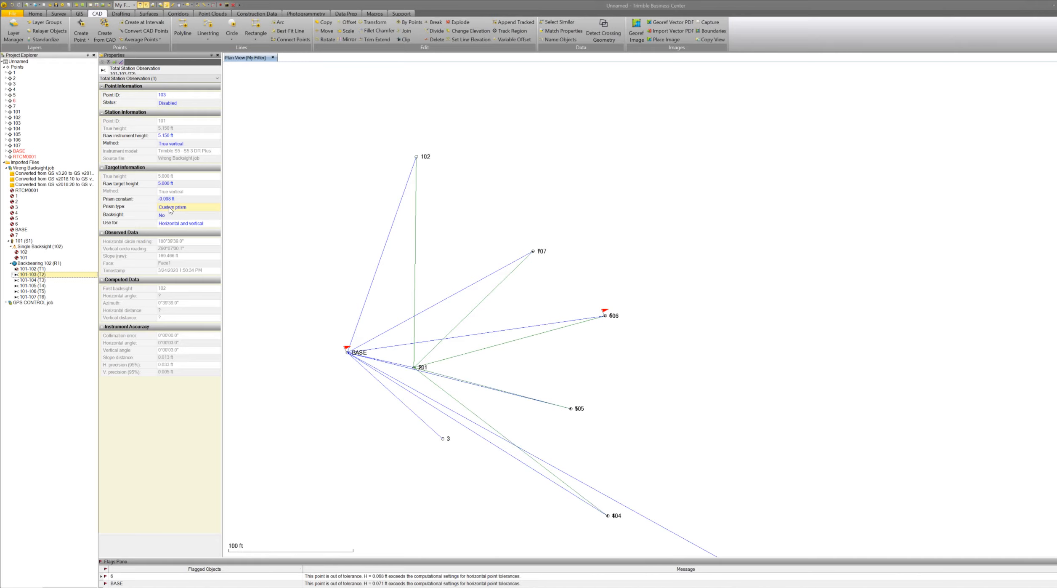
shift+click(32, 296)
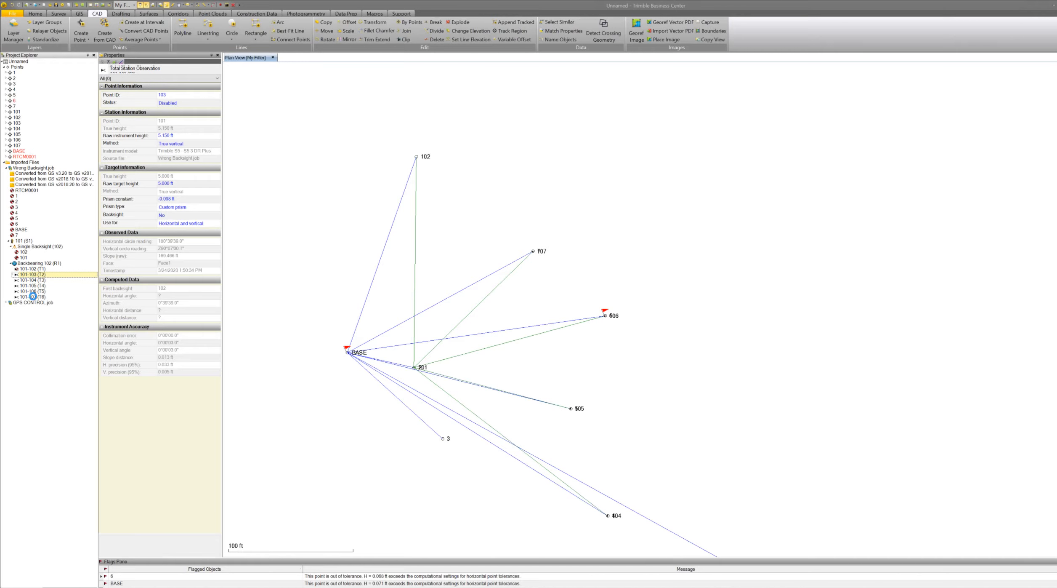
click(166, 183)
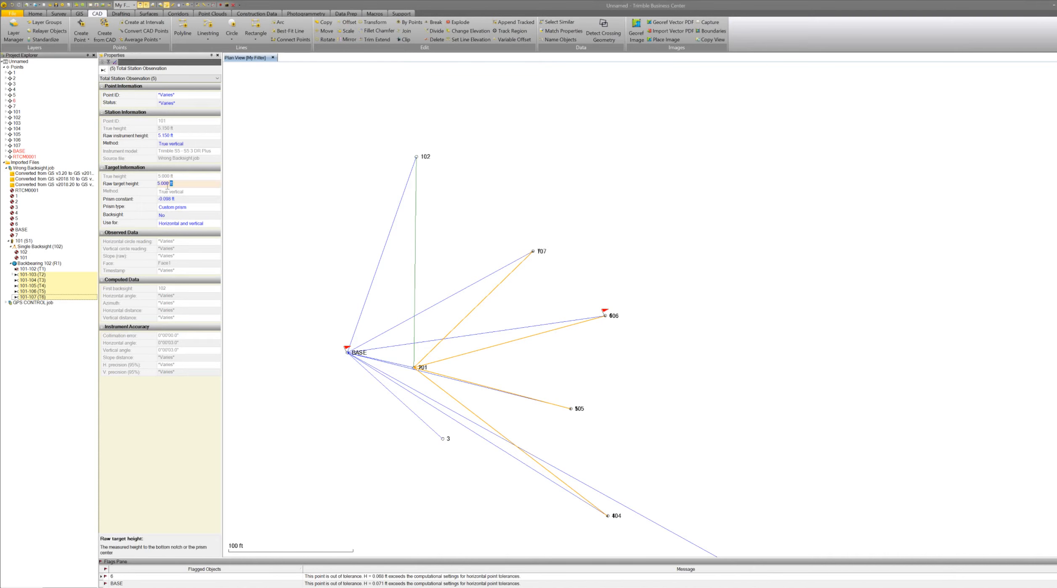
text(6.)
click(202, 208)
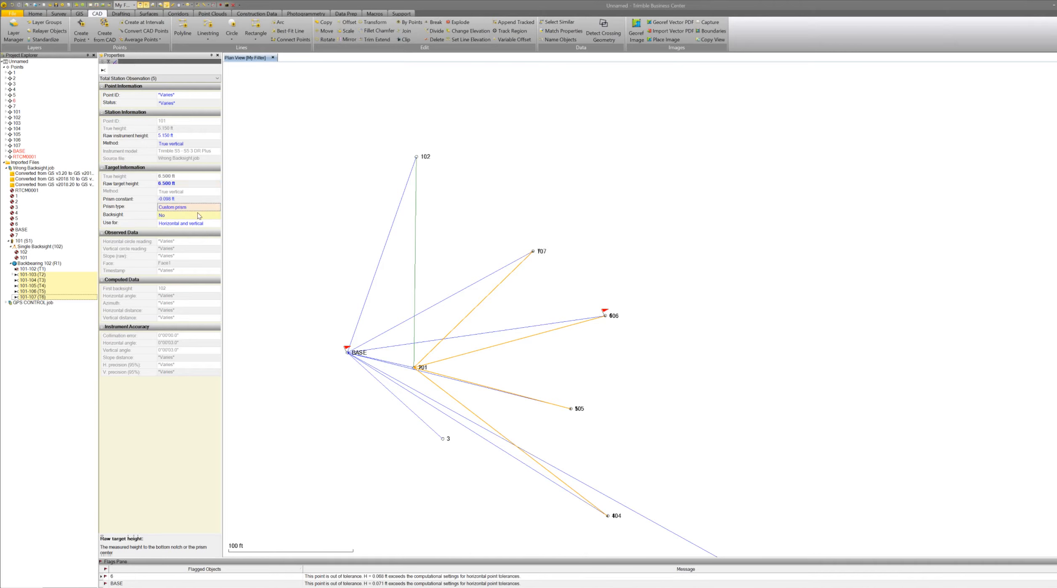
click(200, 208)
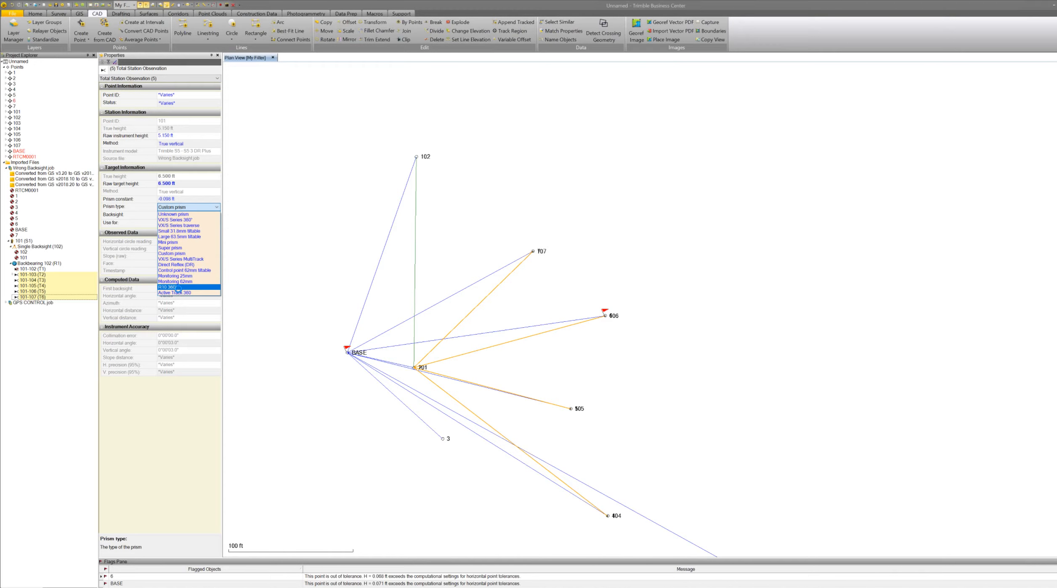
click(189, 285)
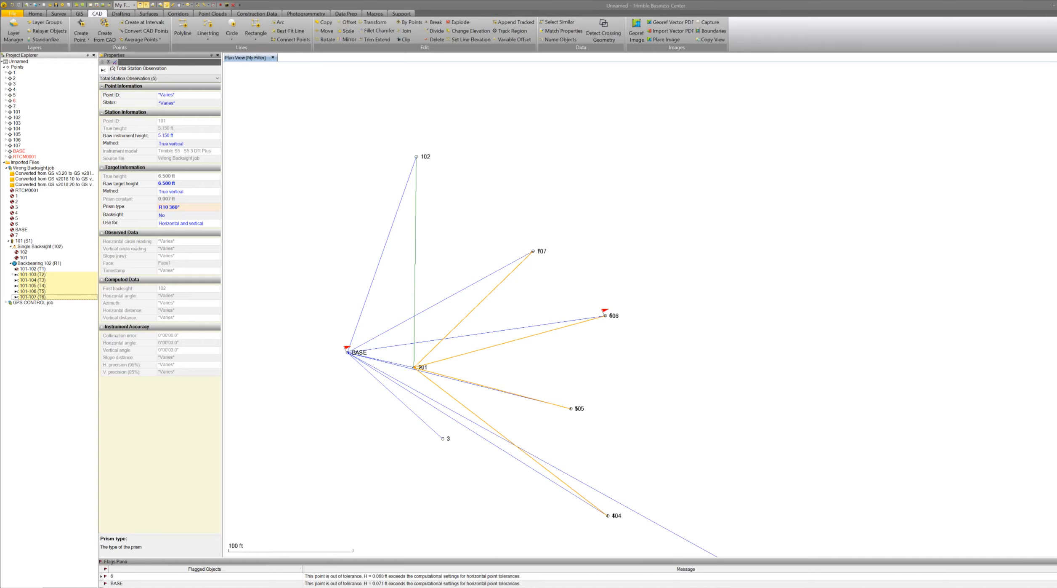
Turn on point elevation display in the view filter around points 6 and 106.
scroll(489, 295, up, 5)
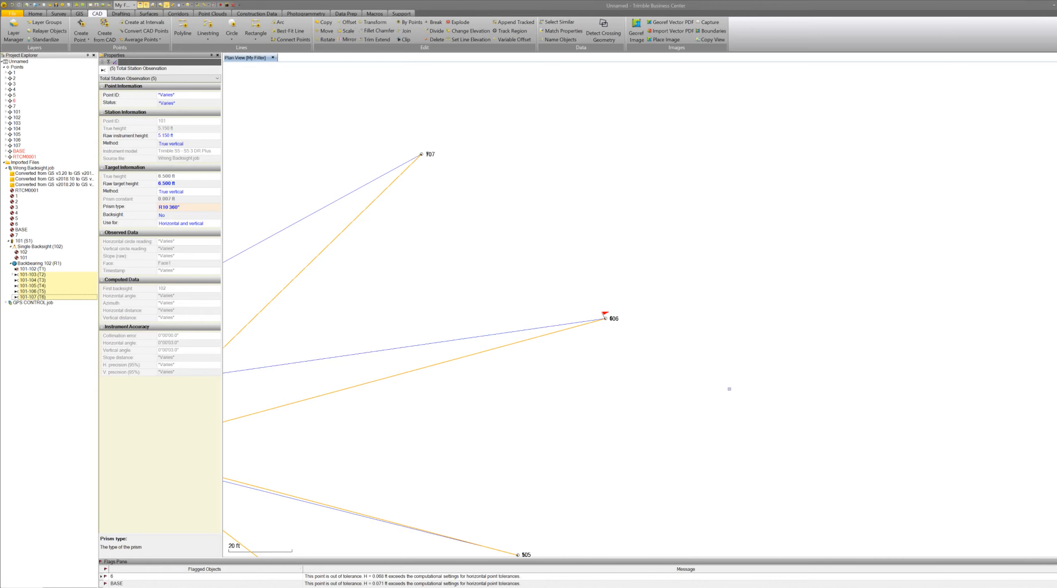
scroll(548, 316, up, 15)
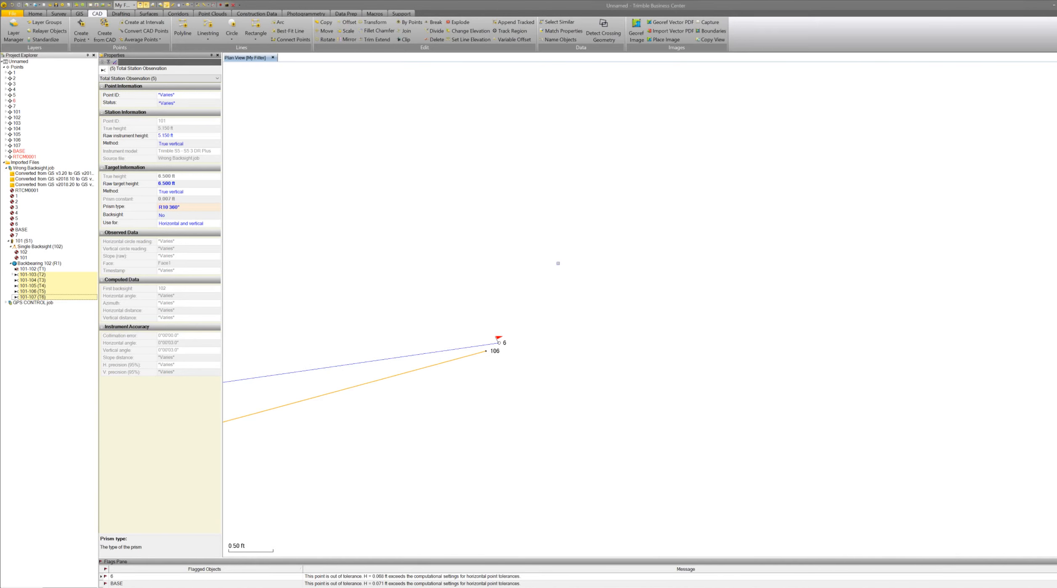
scroll(464, 391, up, 1)
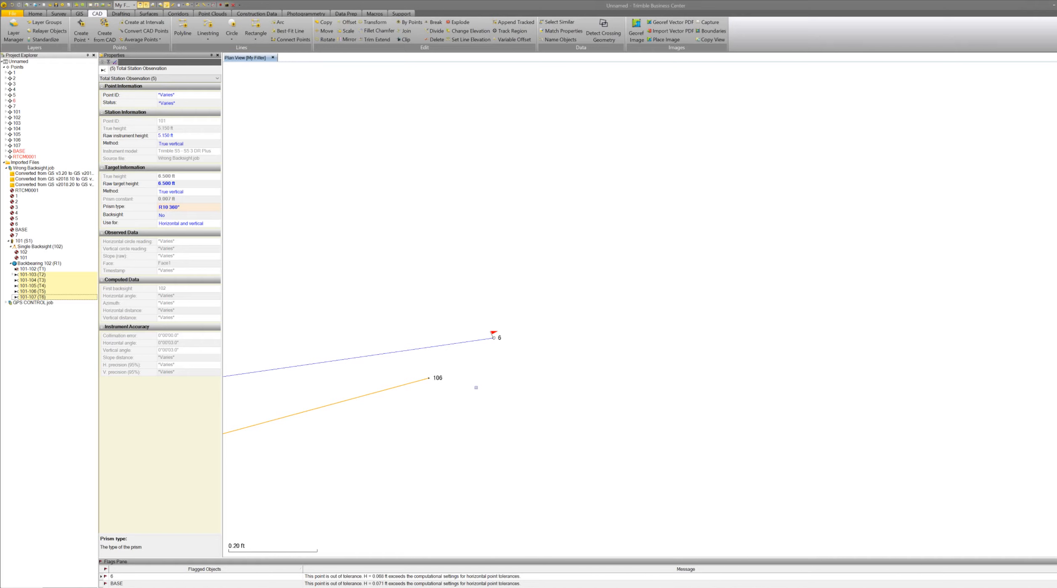
click(54, 586)
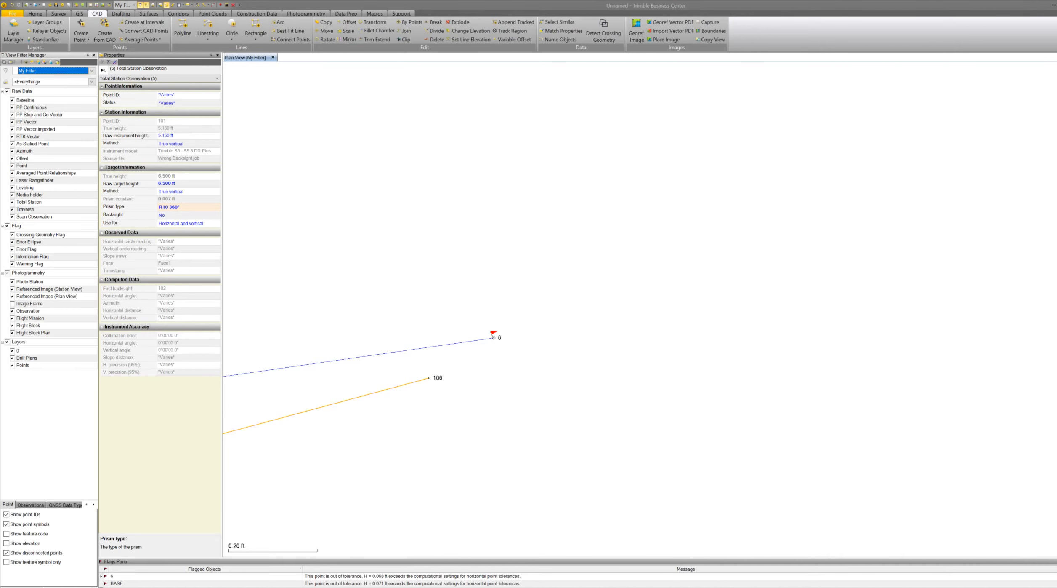
click(6, 543)
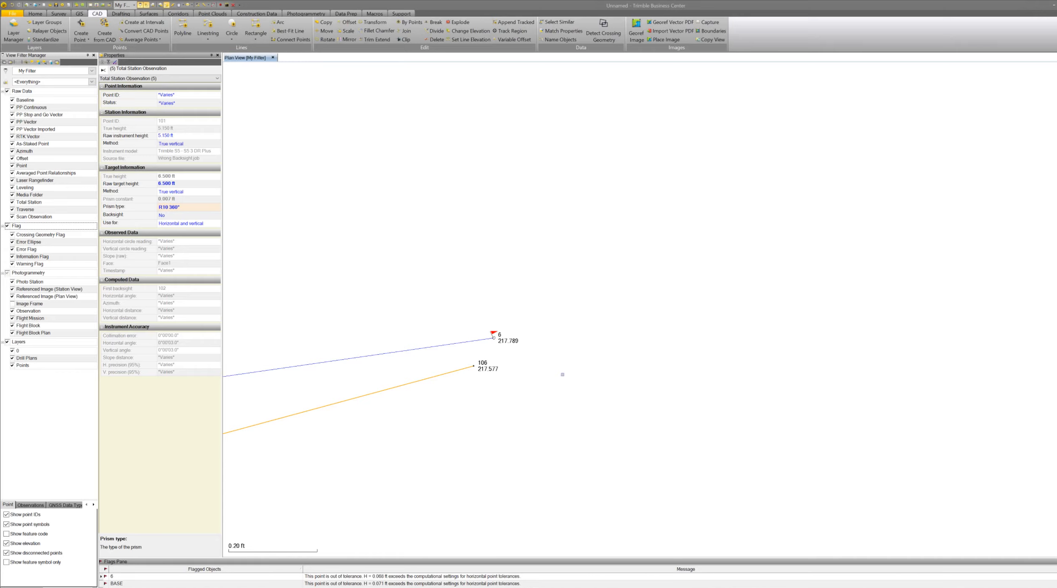
Inspect the properties of the RTK vector from BASE to point 1 in the project explorer.
scroll(582, 353, down, 5)
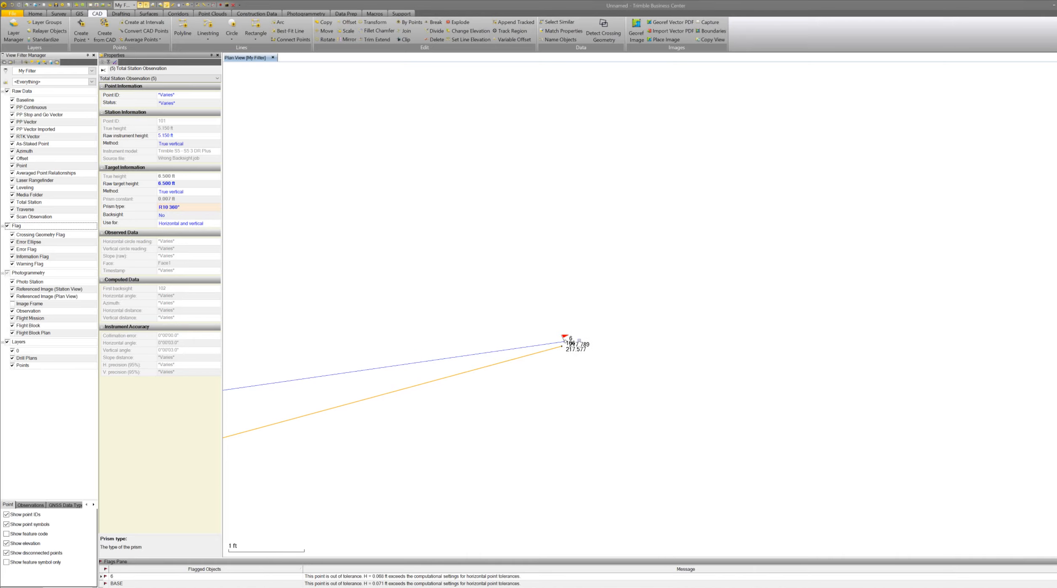
scroll(627, 345, down, 3)
scroll(625, 339, down, 6)
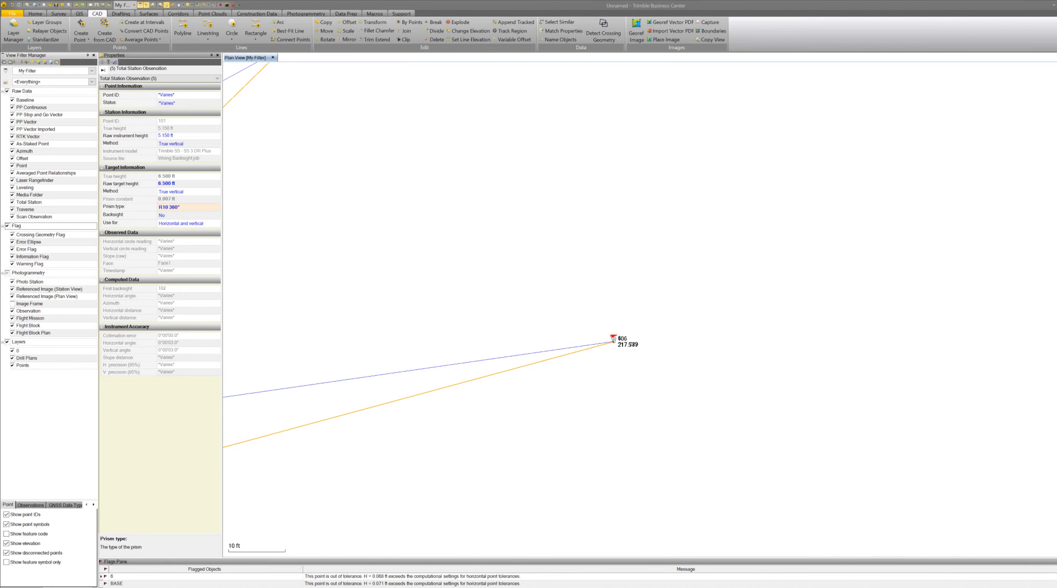
scroll(381, 347, up, 4)
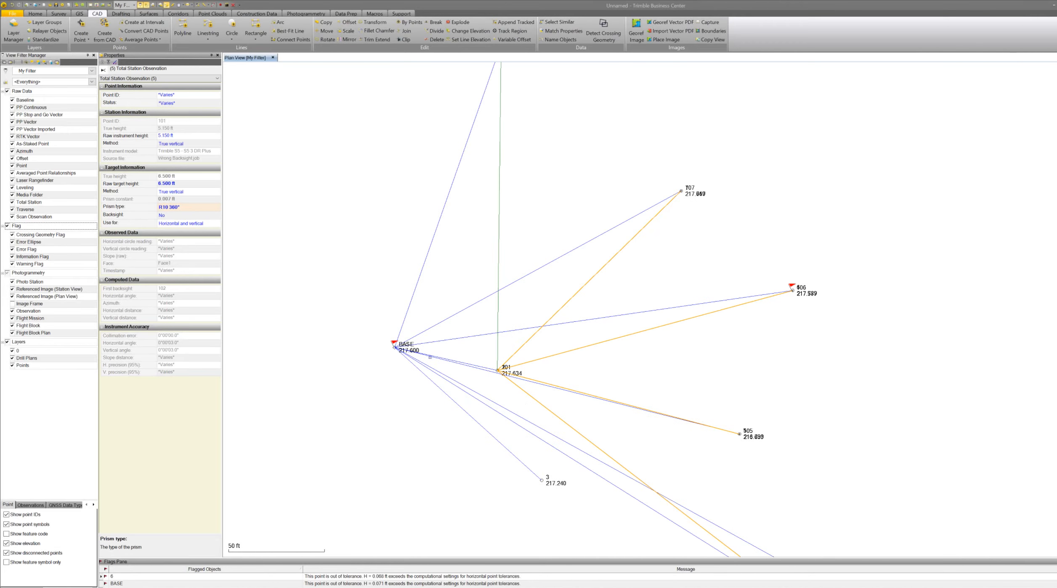
scroll(380, 346, up, 4)
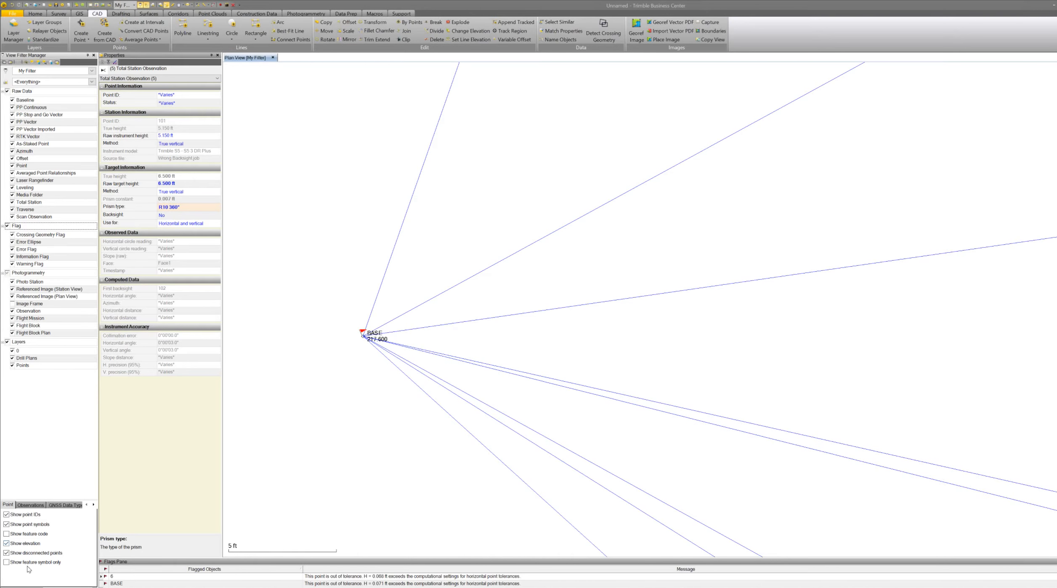
click(19, 587)
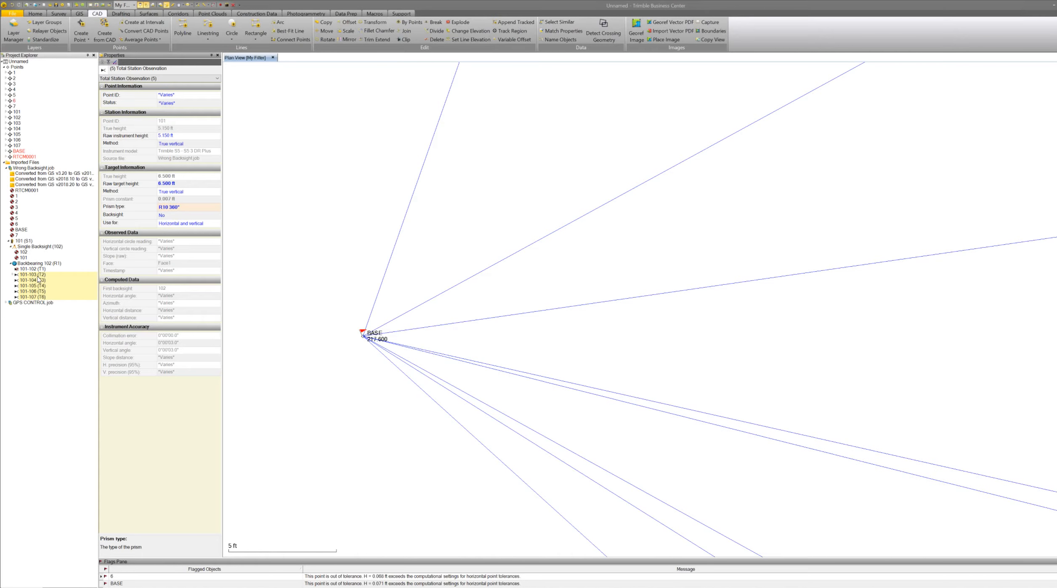
click(17, 151)
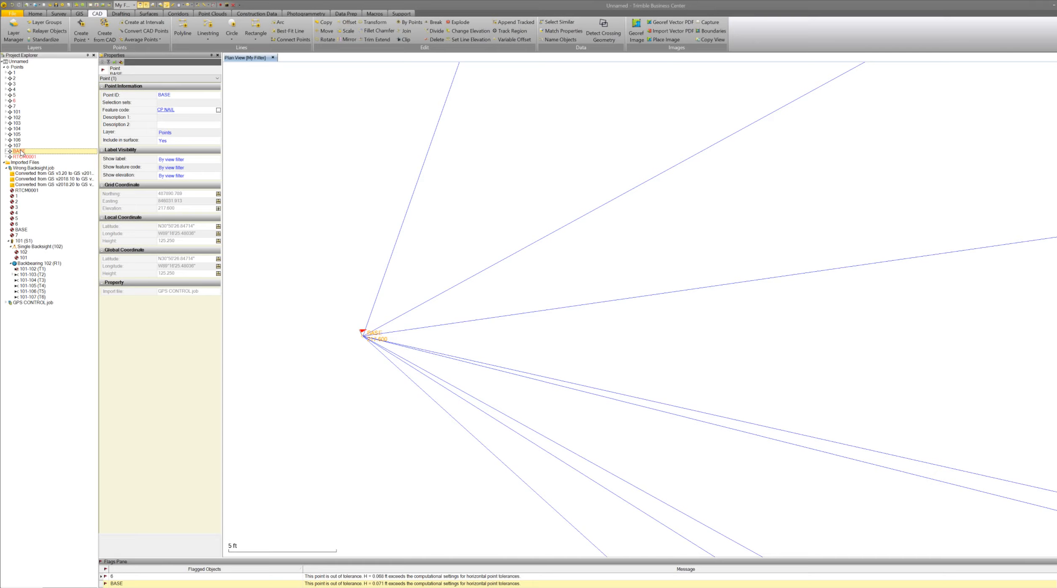
click(6, 72)
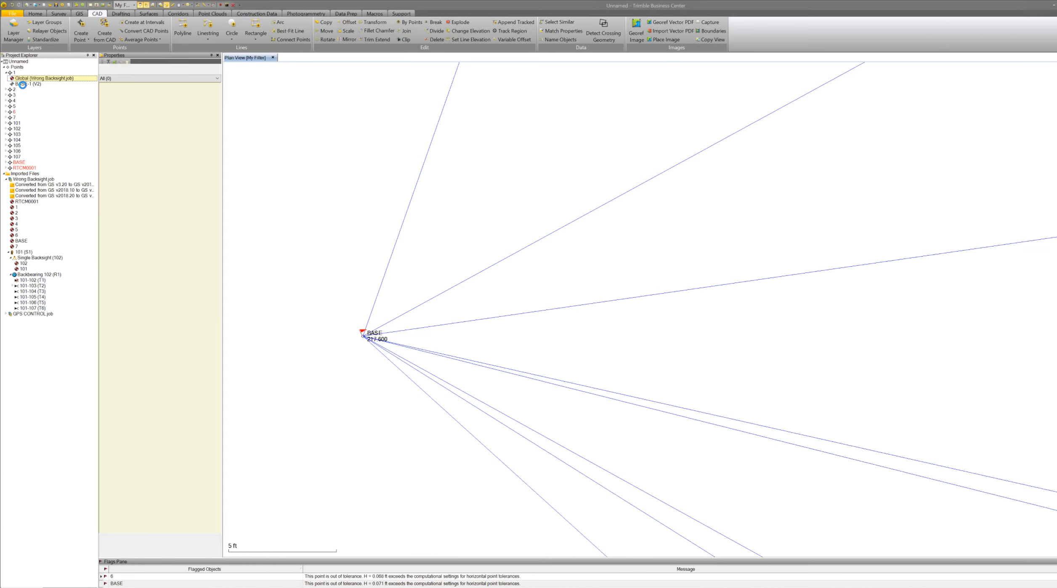
click(25, 84)
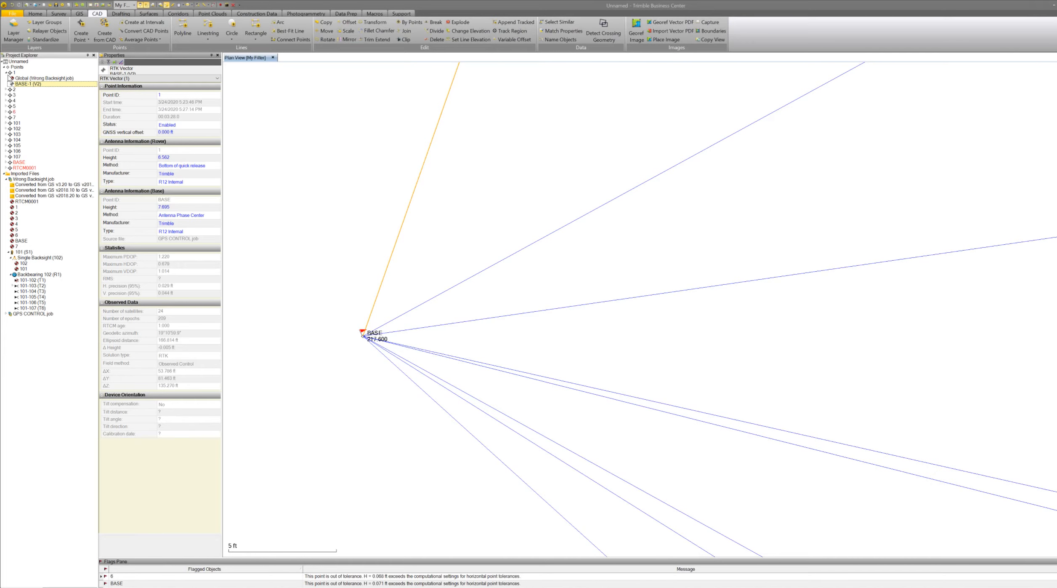
Try deleting the BASE point with its GPS data, review the remaining station network, then undo the deletion.
click(6, 73)
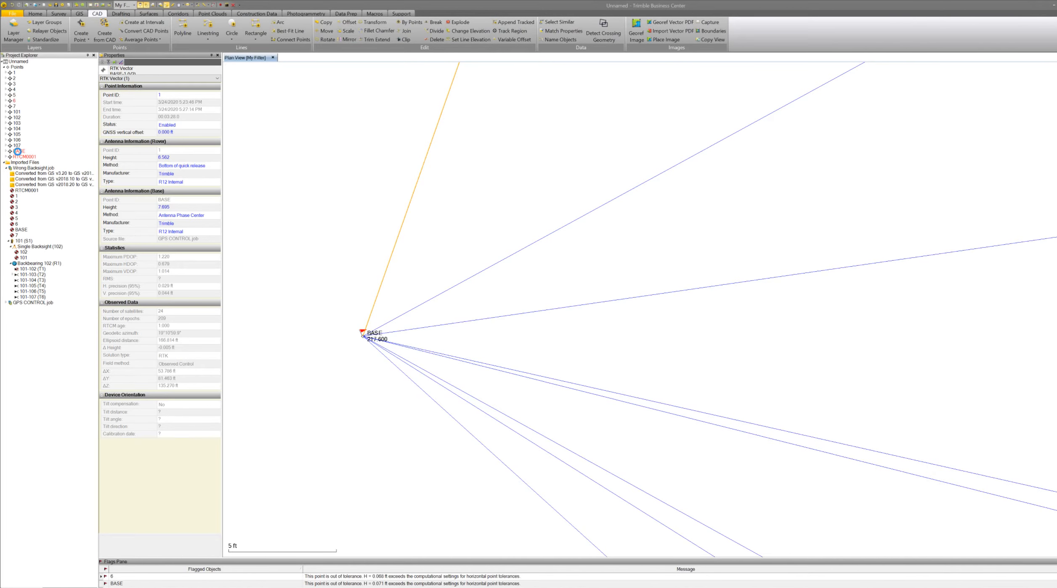
click(18, 151)
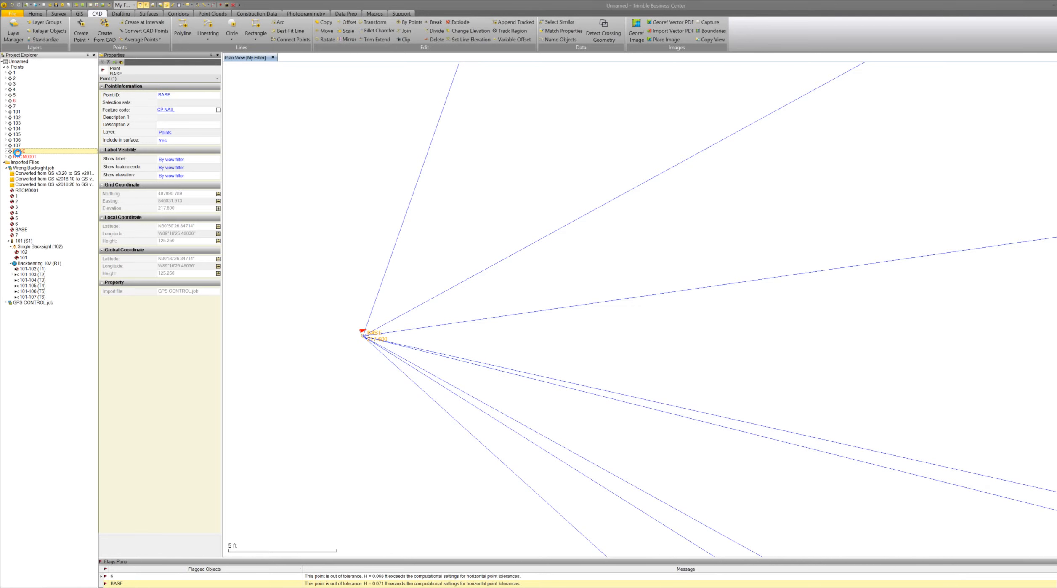
key(Delete)
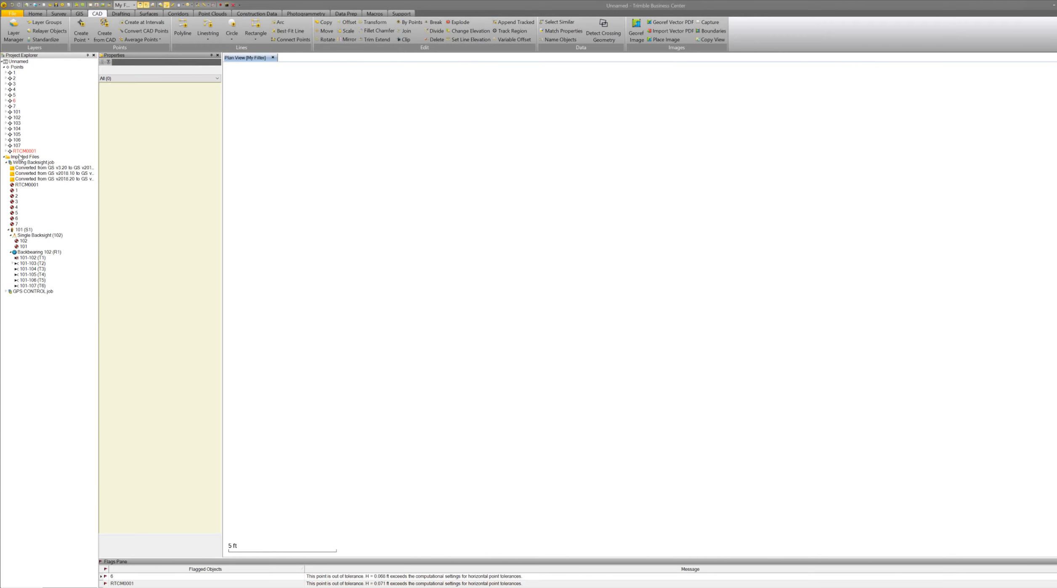
scroll(429, 321, down, 8)
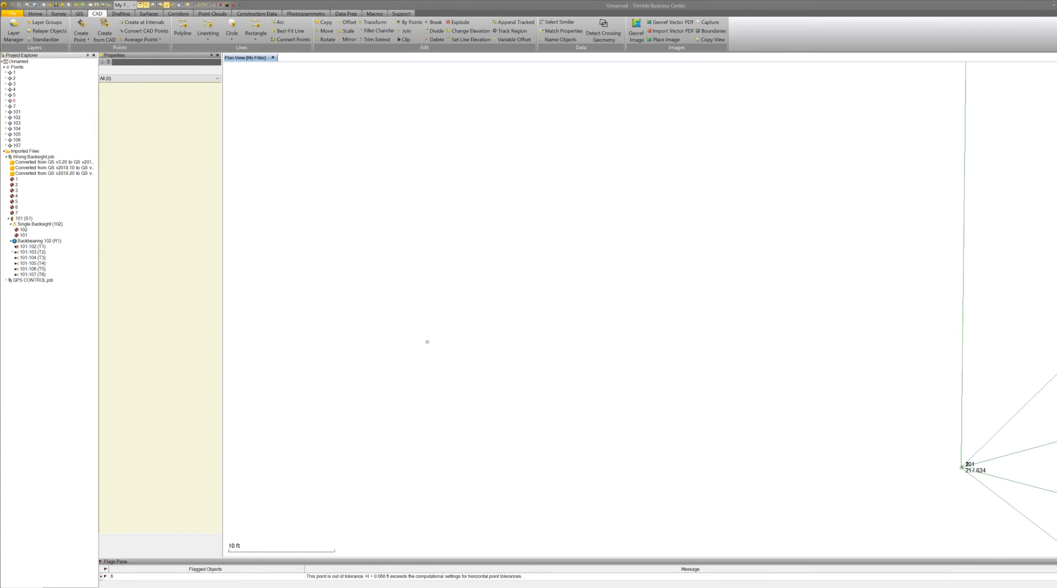
scroll(430, 341, down, 7)
scroll(575, 351, up, 6)
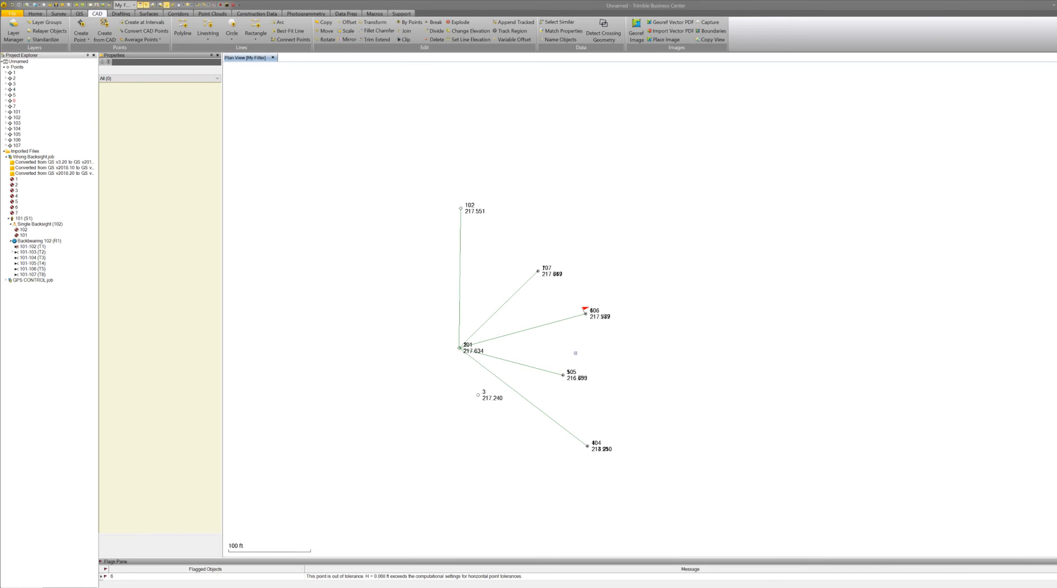
scroll(529, 351, up, 2)
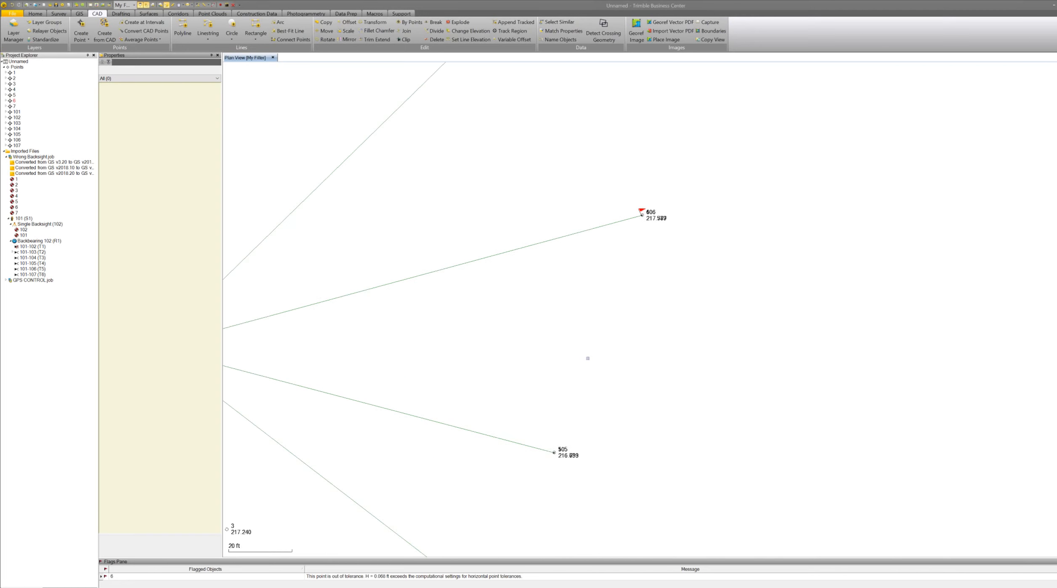
scroll(588, 358, down, 4)
scroll(623, 336, up, 2)
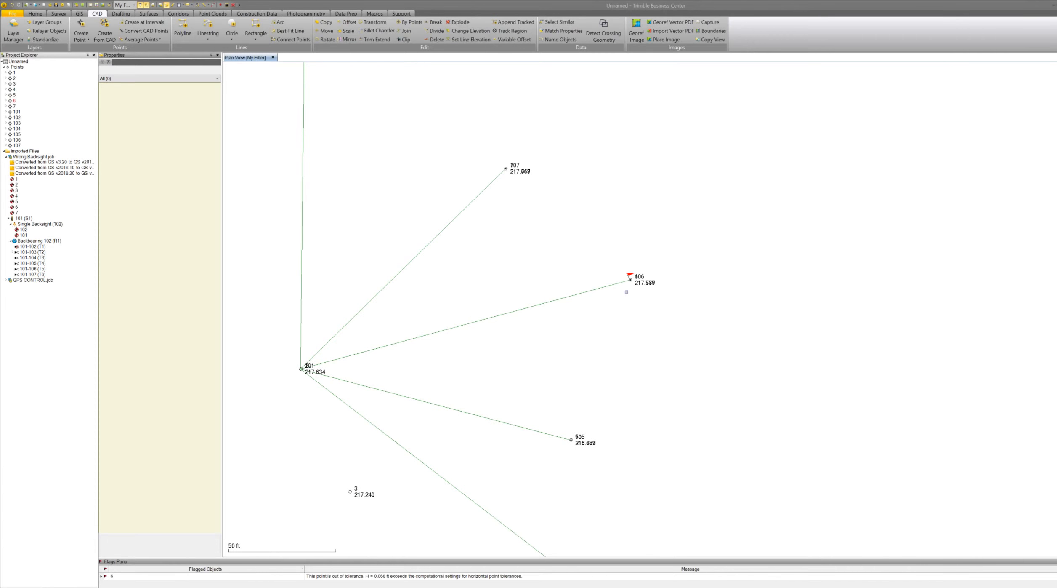
scroll(626, 292, up, 10)
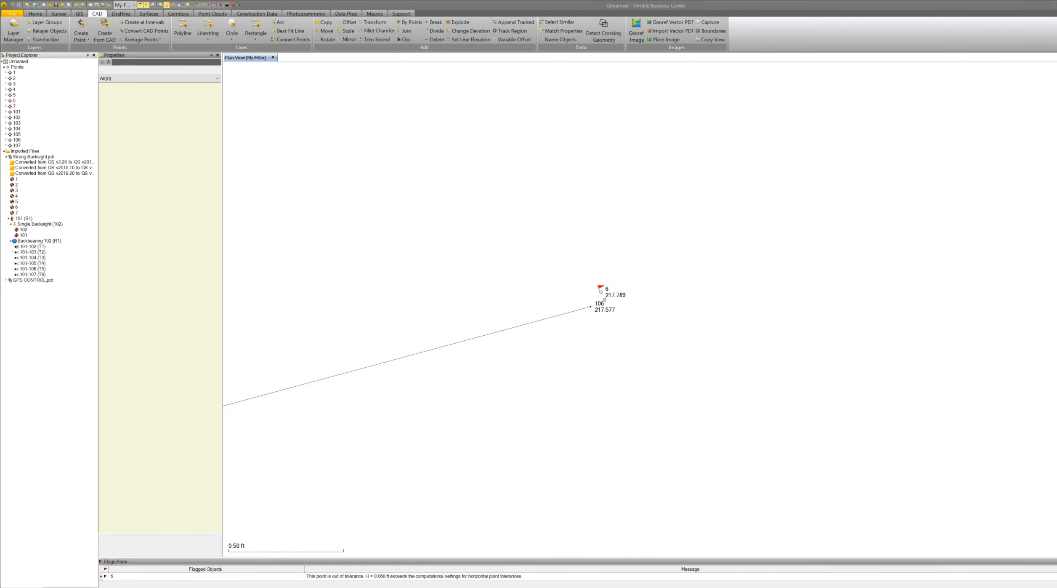
scroll(604, 299, up, 3)
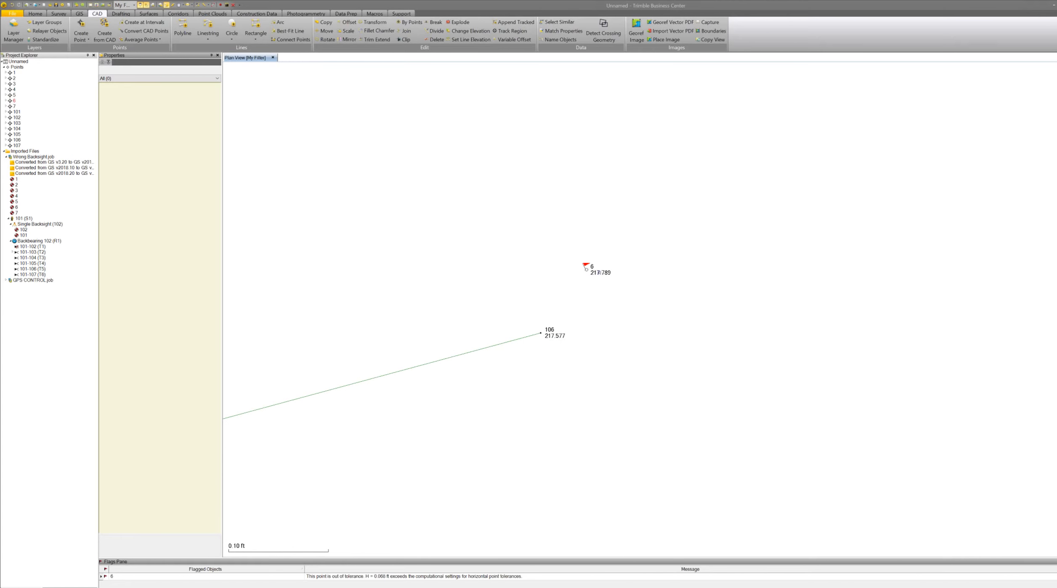
scroll(599, 272, down, 3)
scroll(602, 286, down, 4)
scroll(606, 299, down, 3)
scroll(605, 302, down, 10)
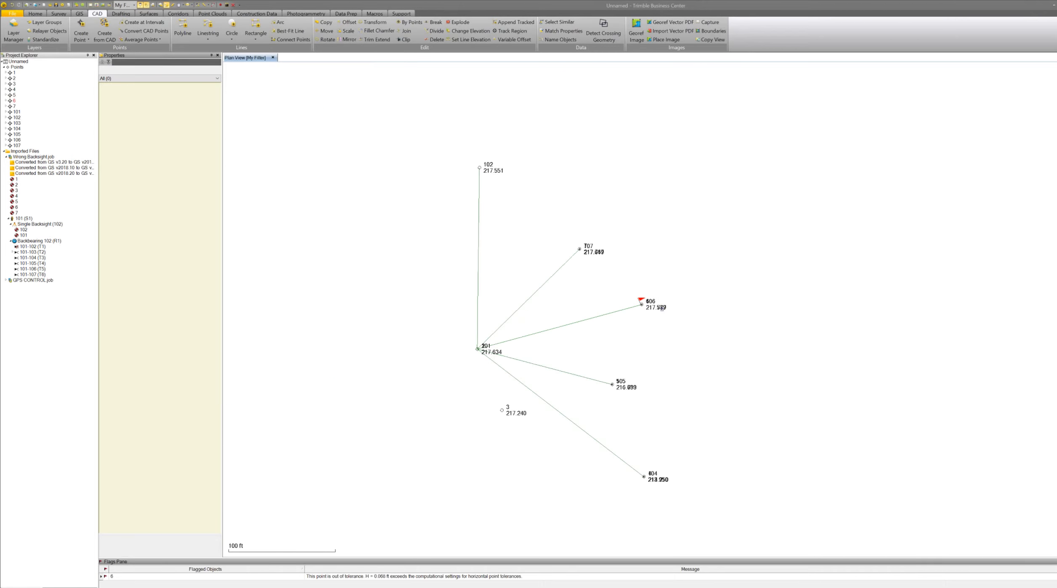
scroll(541, 381, up, 3)
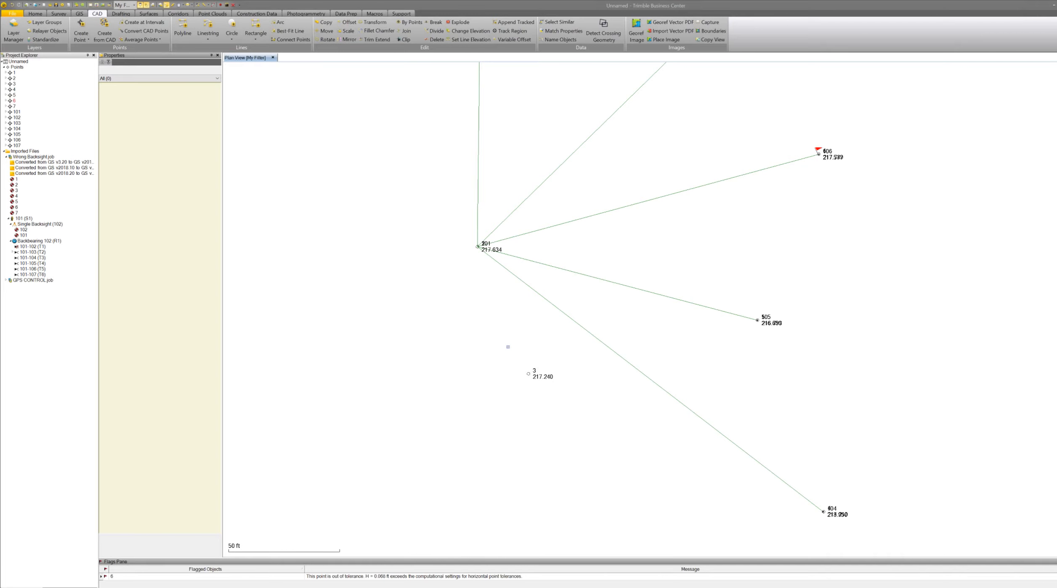
click(12, 5)
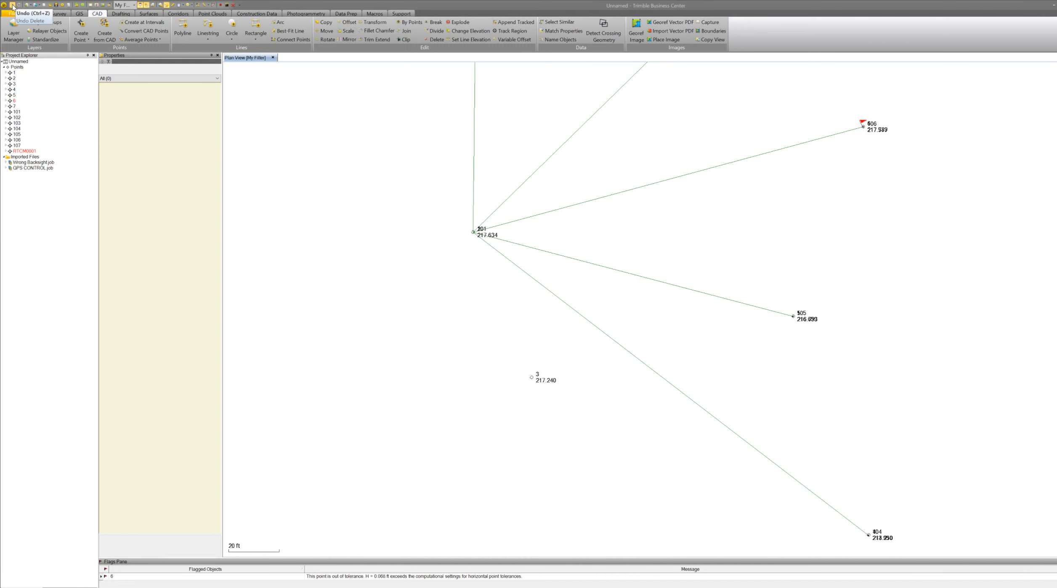
click(13, 5)
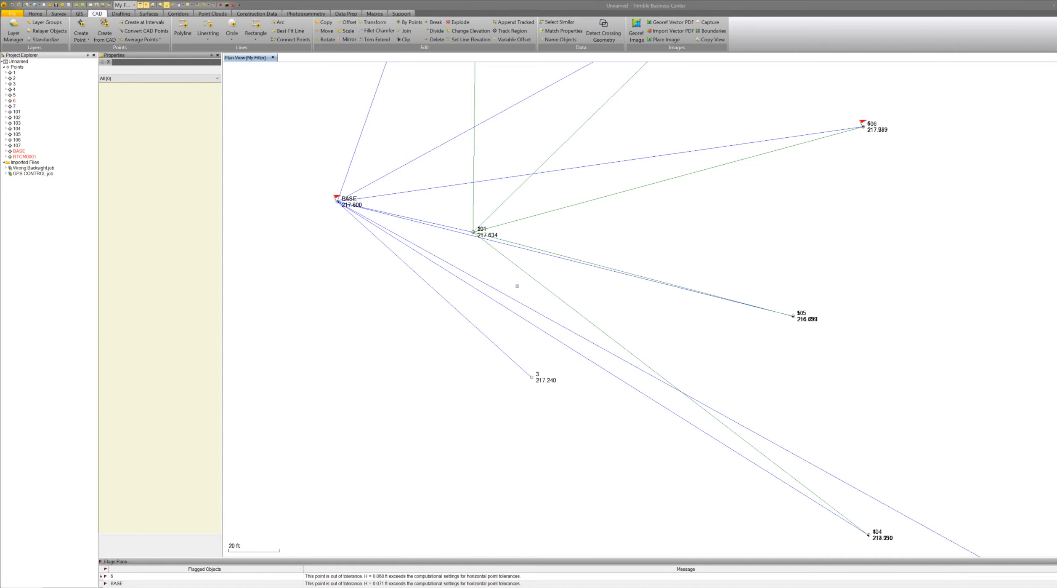
Examine the combined GPS and total station network around BASE, station 101 and points 5 and 105.
scroll(439, 401, down, 3)
scroll(439, 401, up, 3)
scroll(762, 366, down, 3)
scroll(675, 297, up, 6)
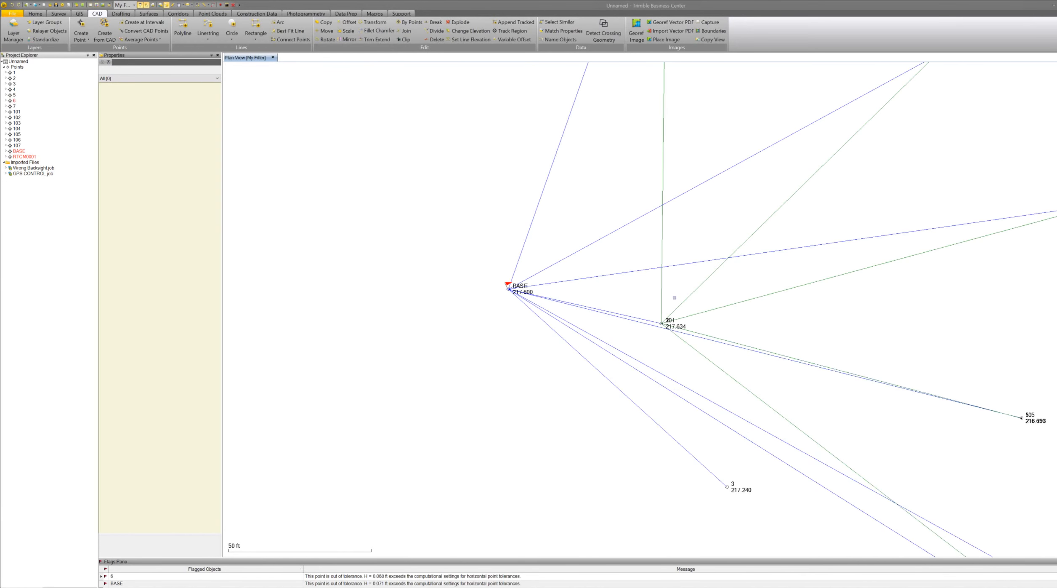
scroll(360, 305, up, 3)
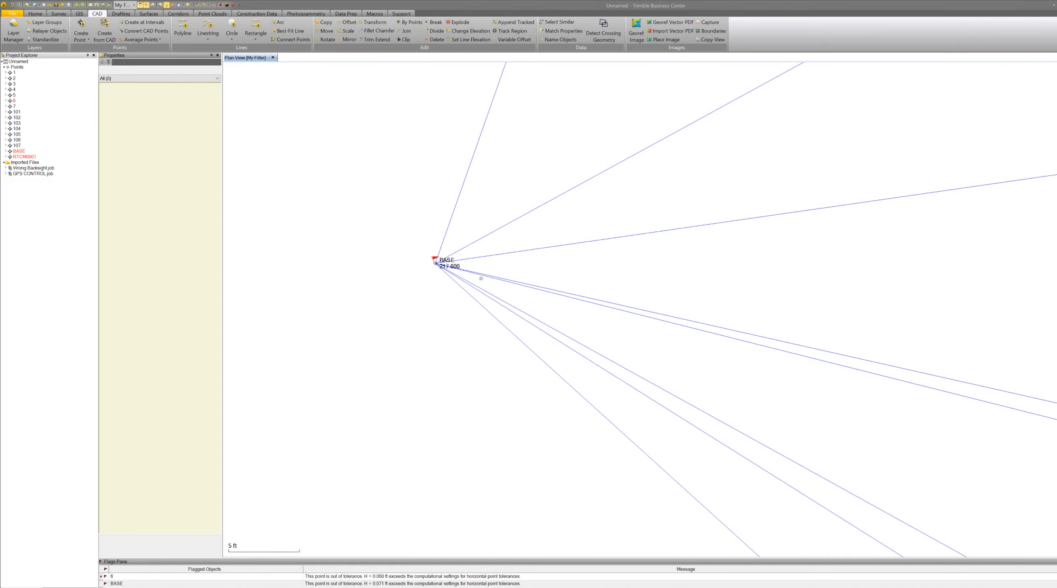
scroll(559, 360, down, 3)
scroll(768, 382, up, 3)
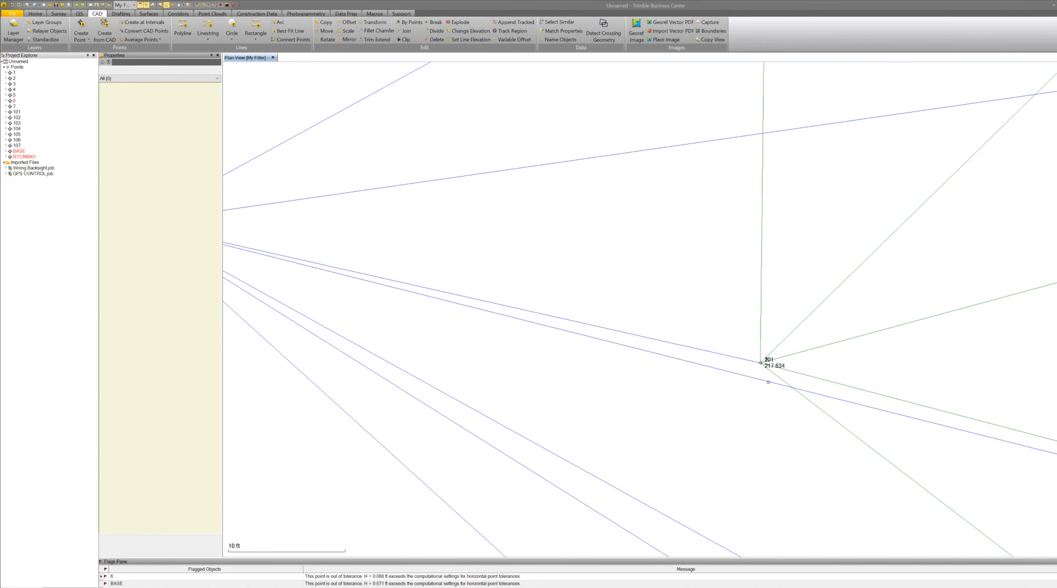
scroll(769, 382, up, 5)
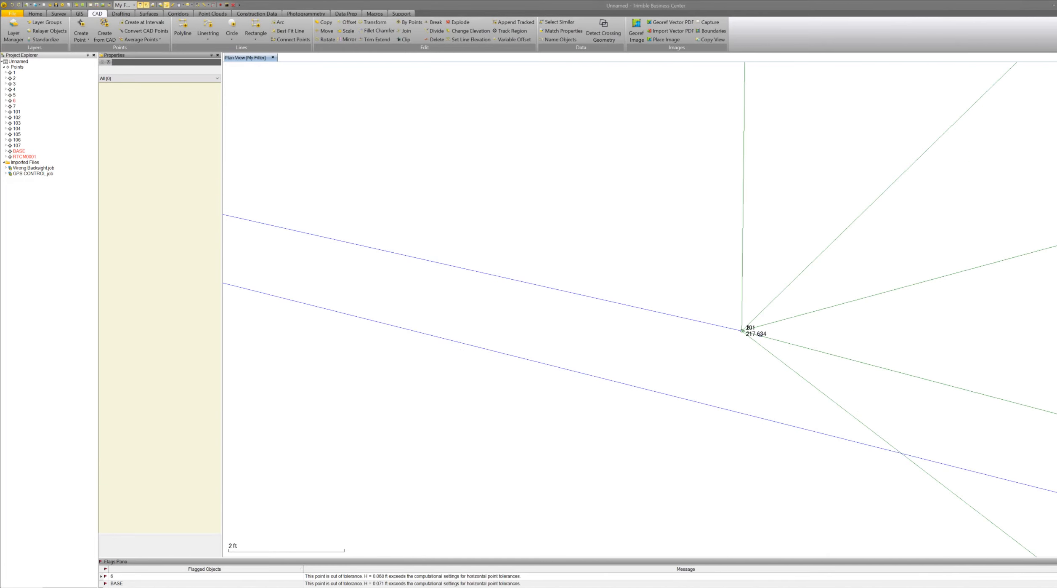
scroll(761, 336, up, 3)
scroll(693, 312, up, 6)
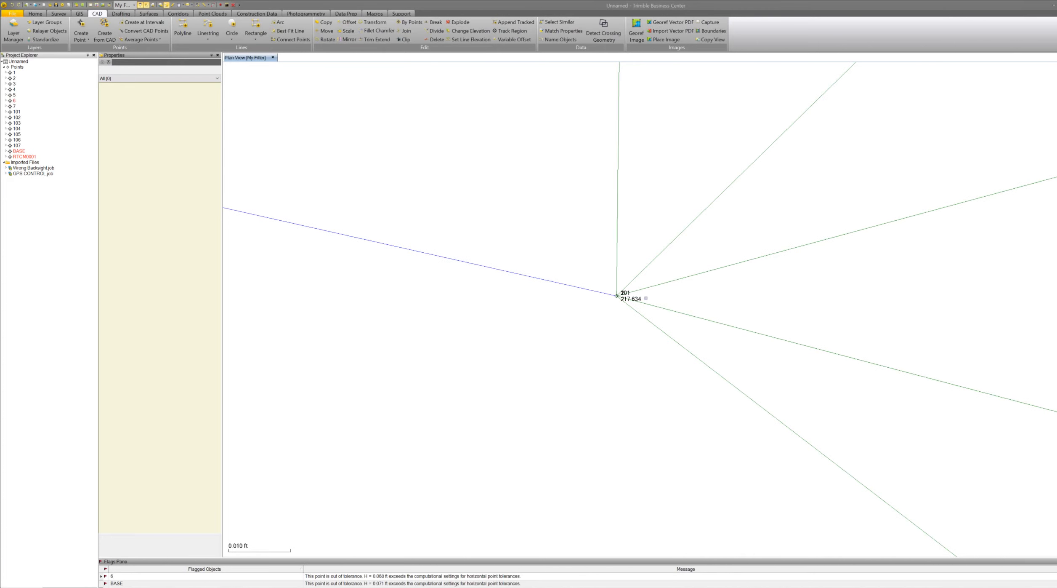
scroll(607, 297, up, 2)
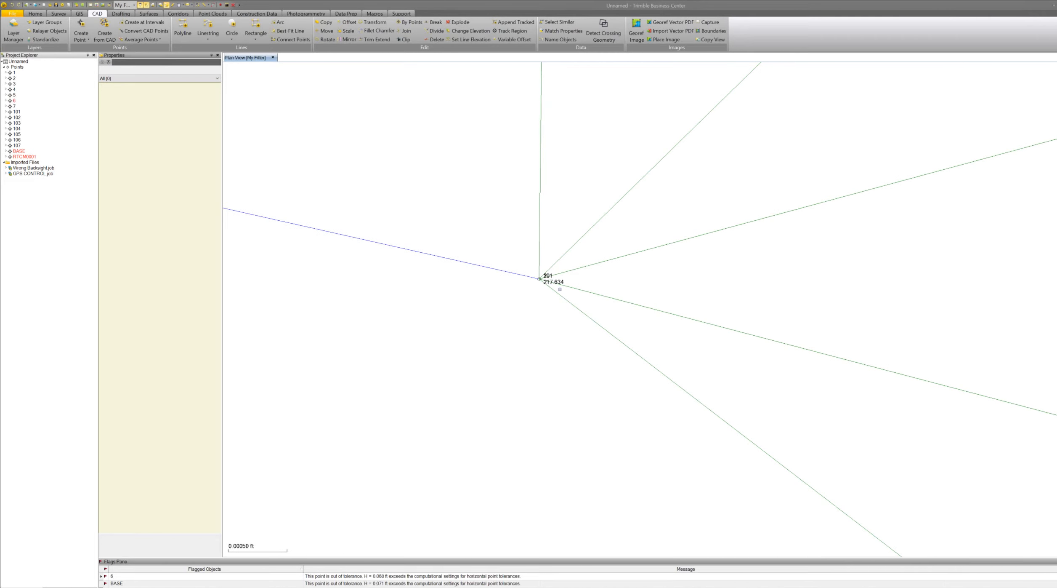
scroll(559, 289, down, 3)
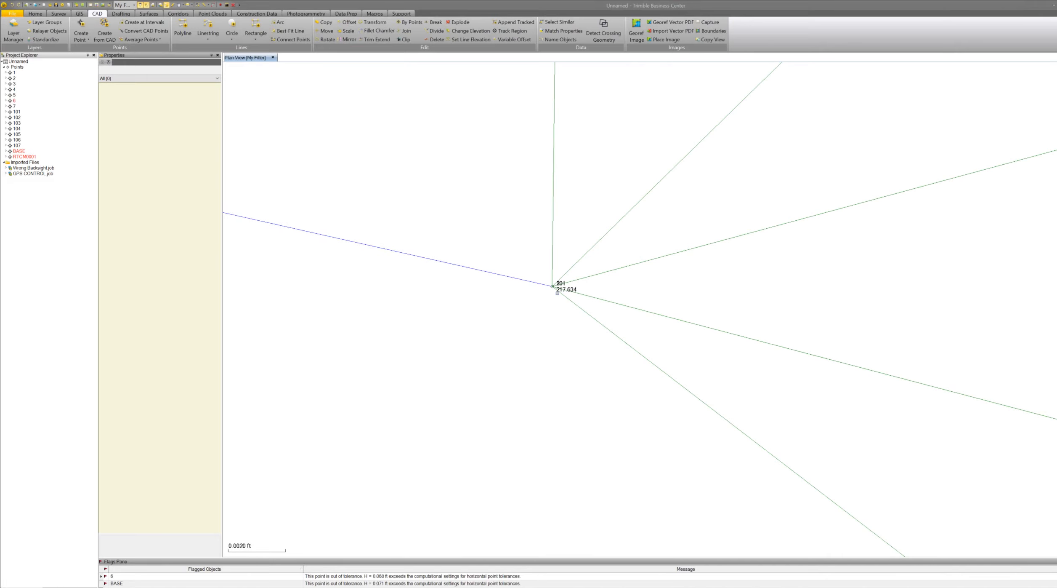
scroll(555, 290, down, 2)
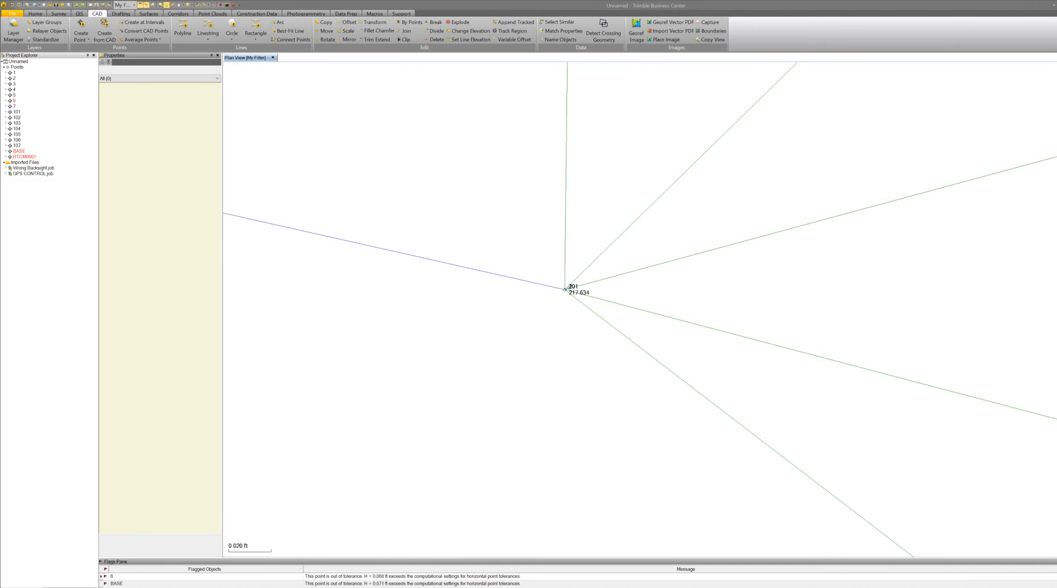
scroll(564, 288, down, 2)
scroll(565, 289, down, 5)
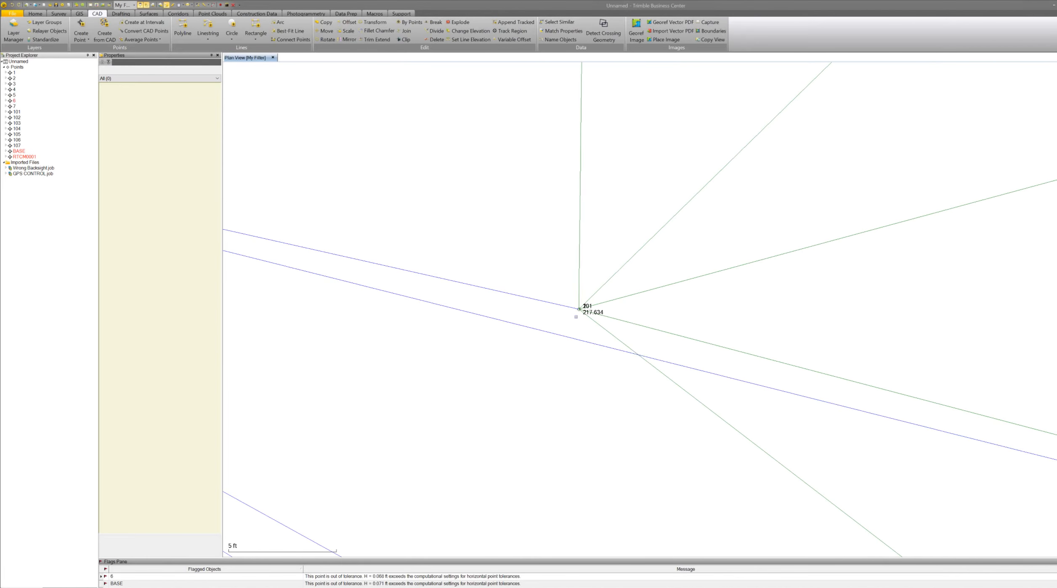
scroll(555, 316, down, 3)
scroll(559, 322, down, 1)
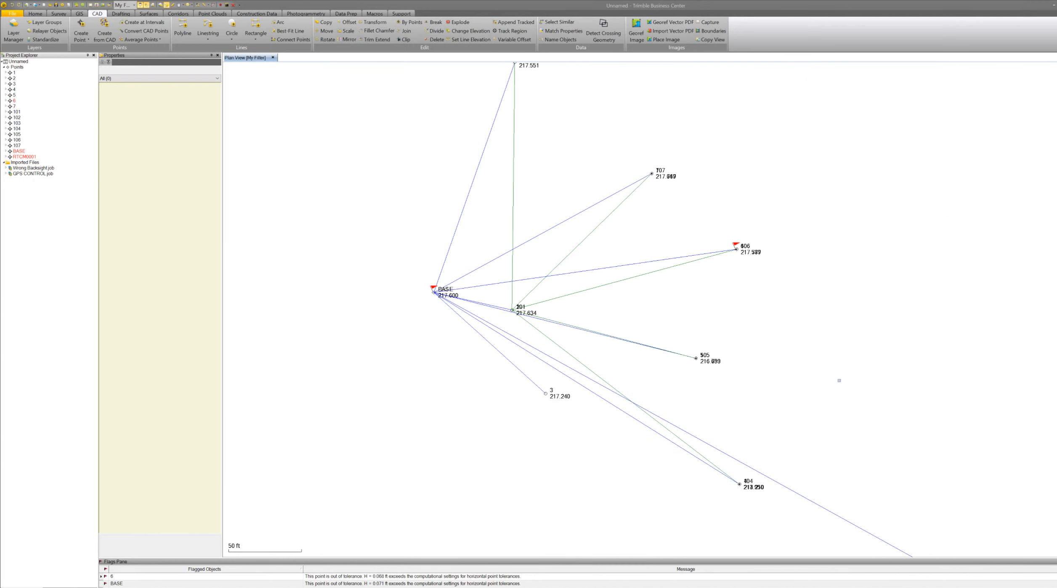
scroll(699, 359, up, 6)
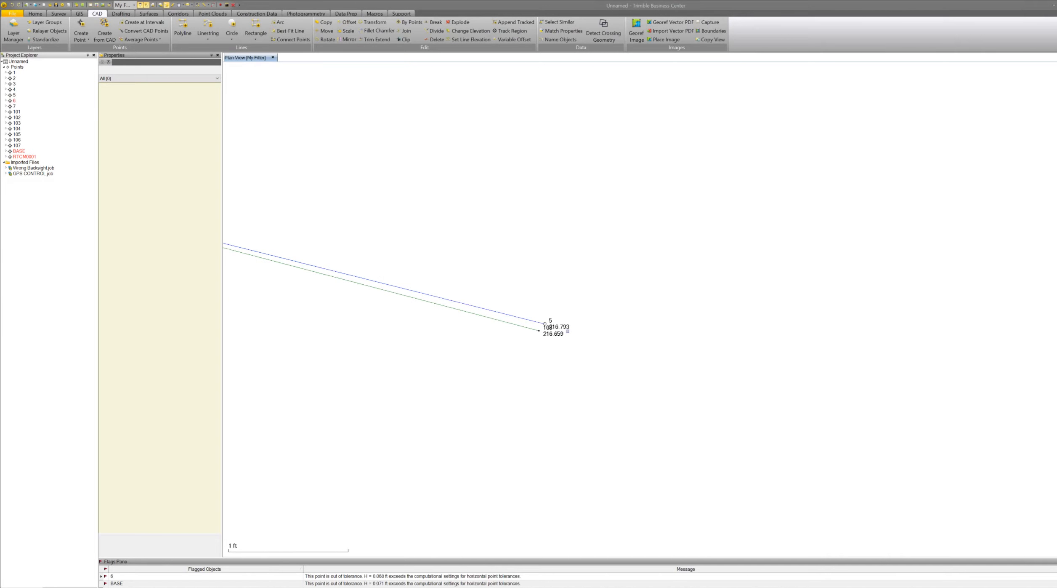
scroll(557, 333, up, 2)
scroll(534, 325, down, 5)
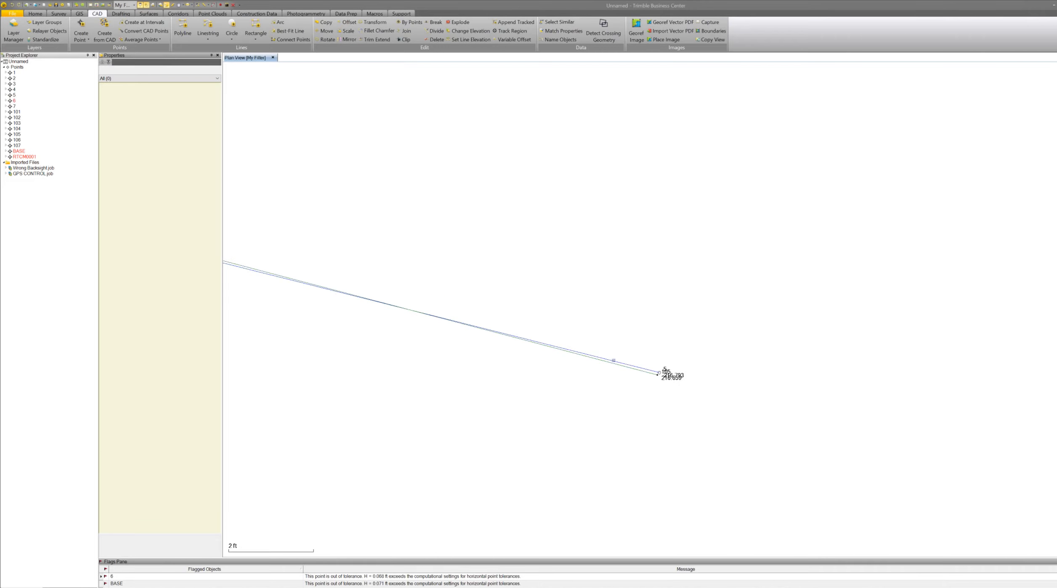
scroll(666, 356, down, 3)
scroll(659, 347, down, 3)
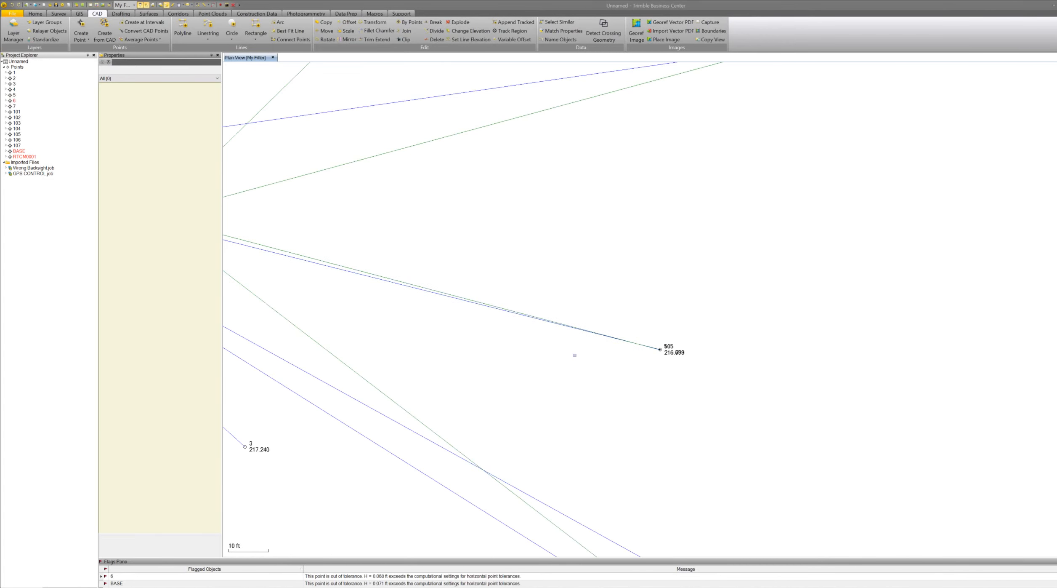
scroll(575, 355, down, 4)
scroll(477, 297, up, 3)
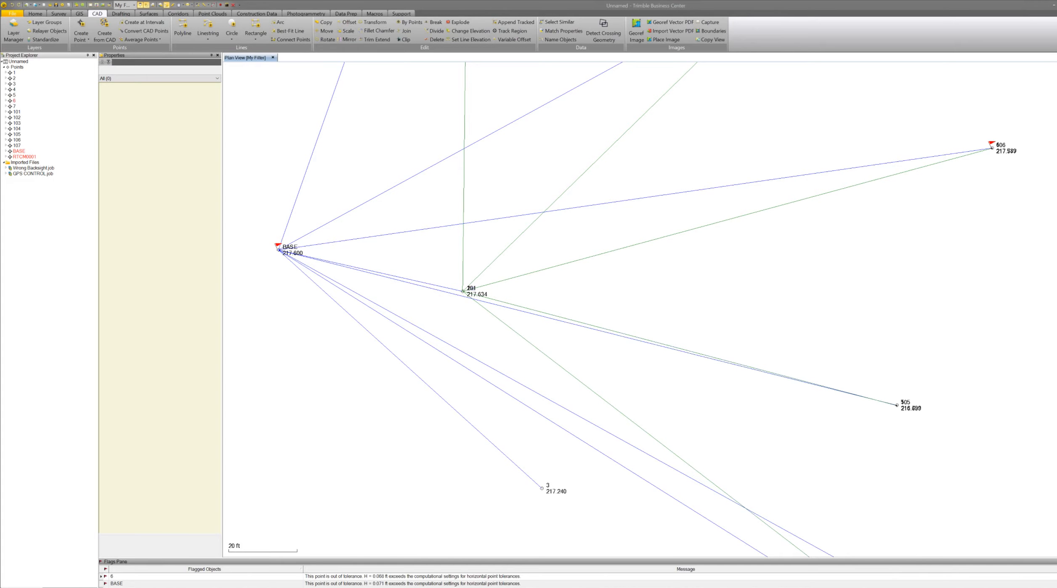
Inspect point 2's coordinate records in the project explorer, including its global record and the RTK vector from BASE.
scroll(475, 287, down, 2)
scroll(477, 286, up, 2)
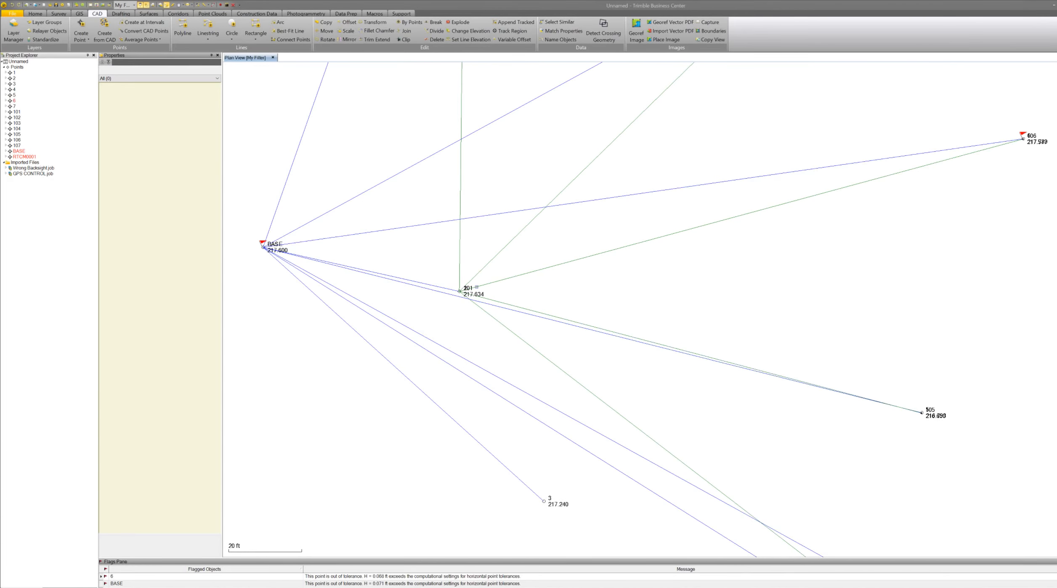
scroll(477, 286, up, 1)
scroll(476, 286, up, 1)
click(458, 302)
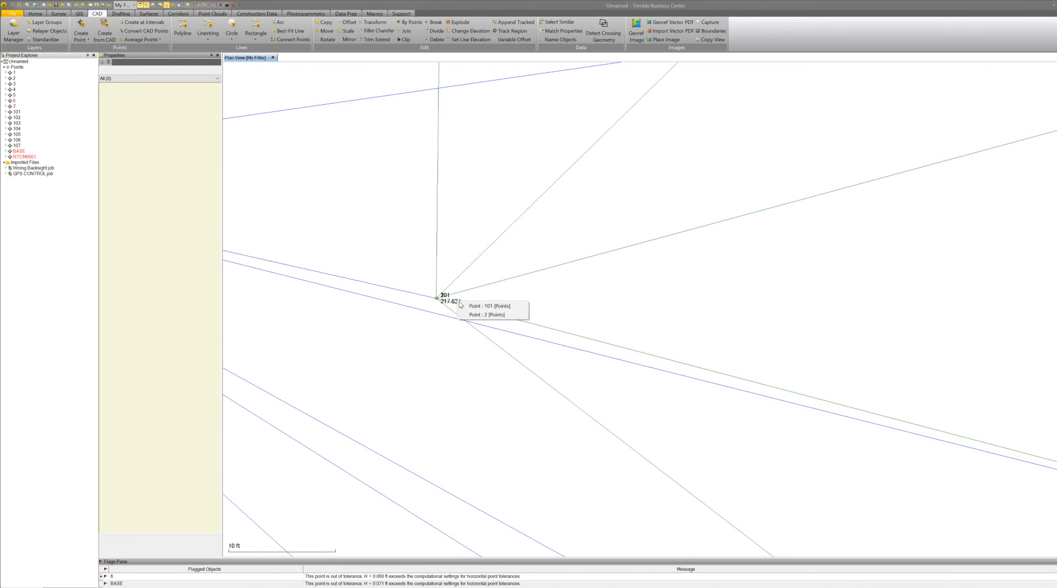
click(483, 314)
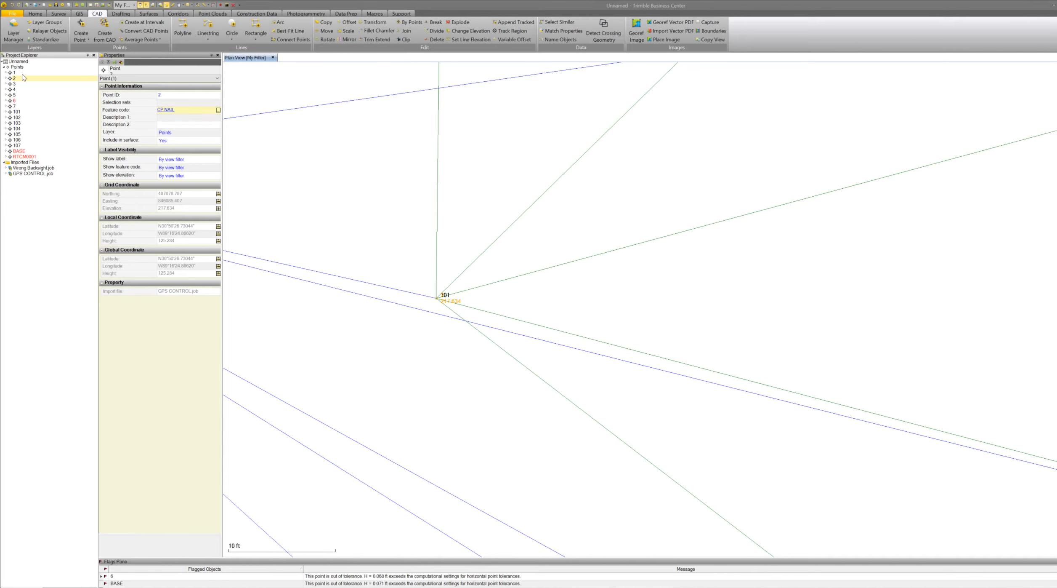
click(6, 78)
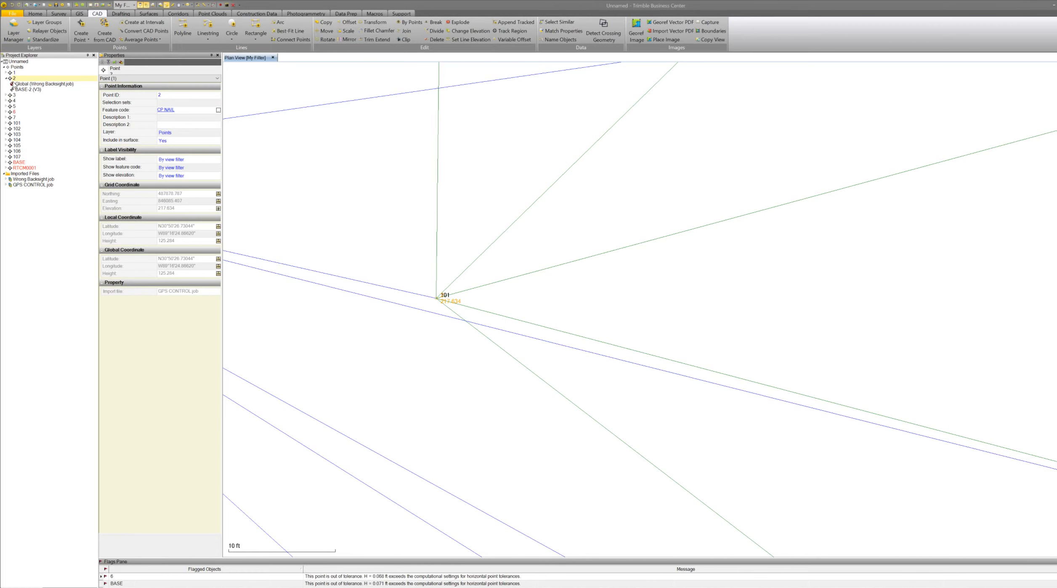
click(24, 84)
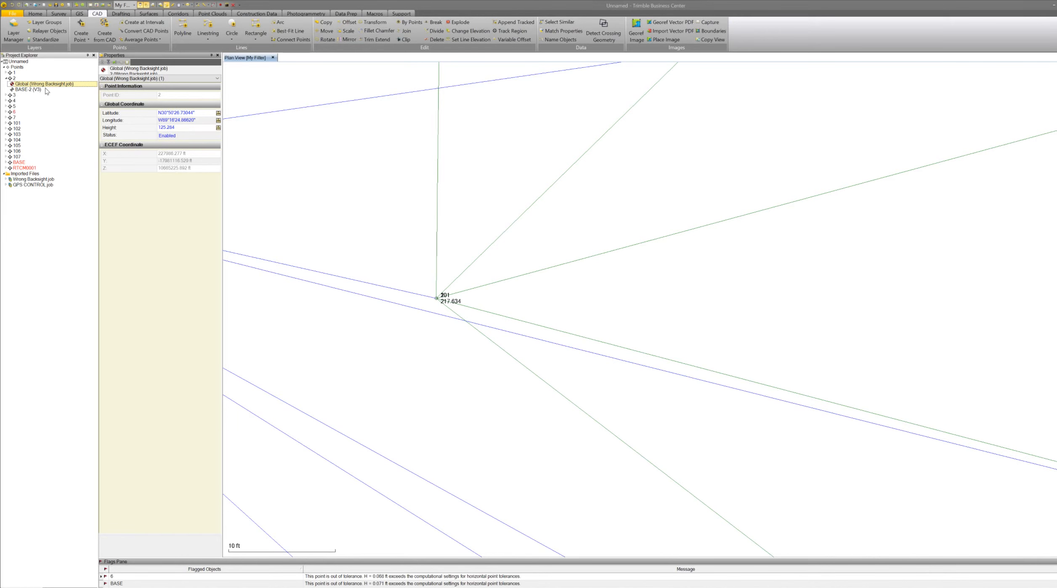
click(22, 90)
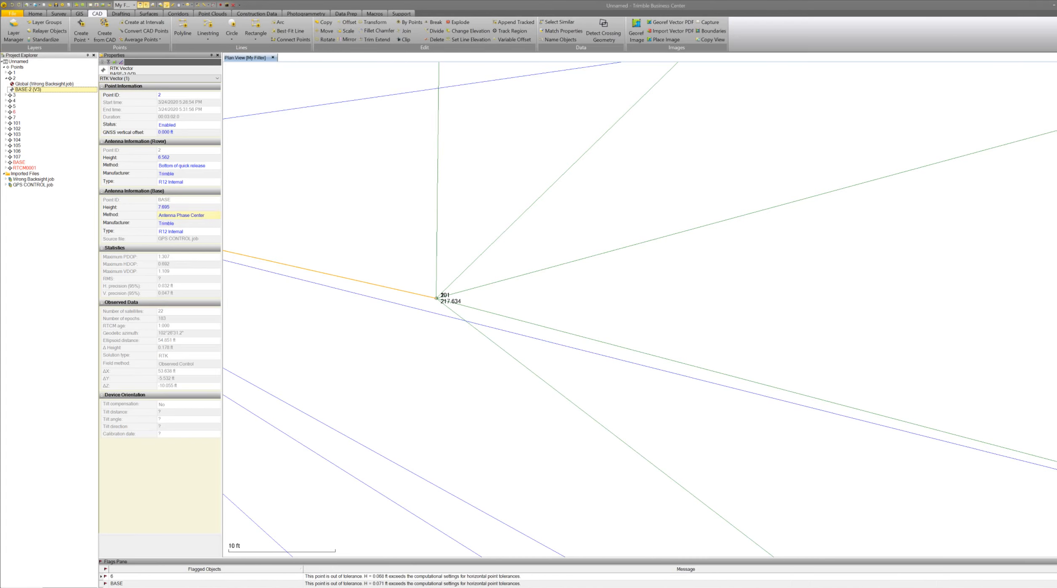
scroll(414, 323, down, 10)
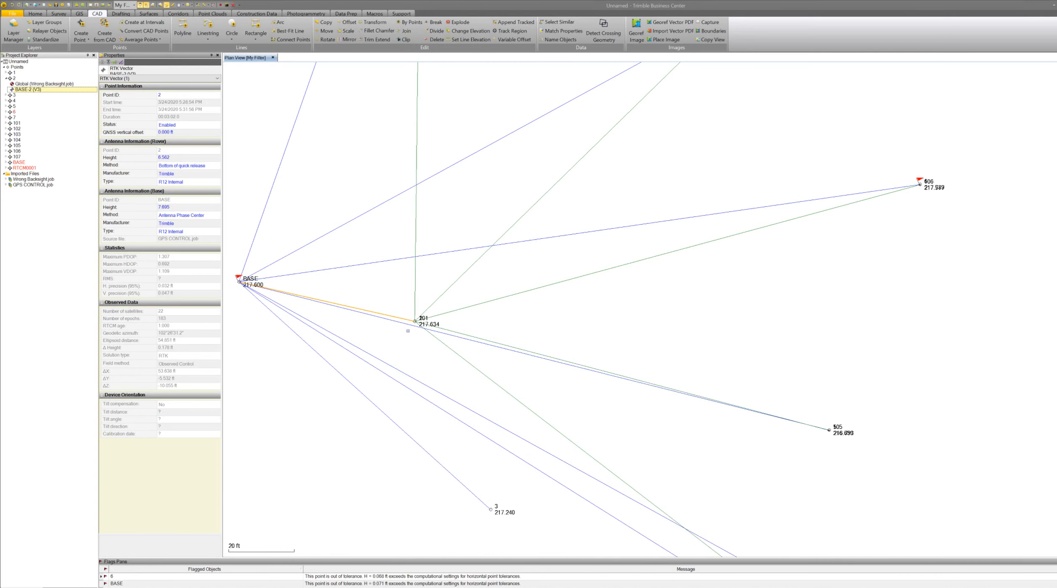
scroll(685, 387, up, 5)
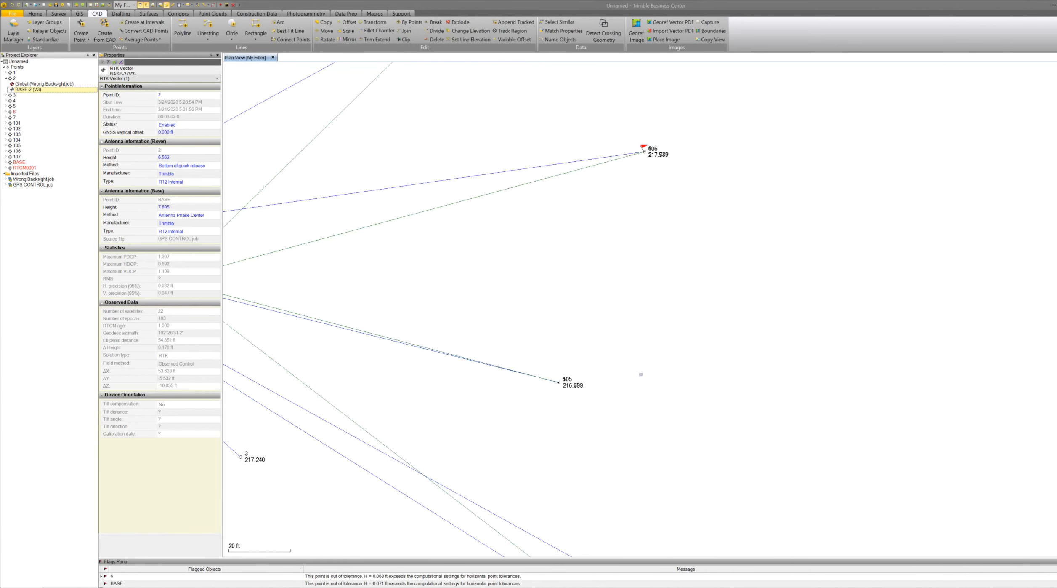
scroll(641, 374, down, 2)
scroll(352, 317, up, 5)
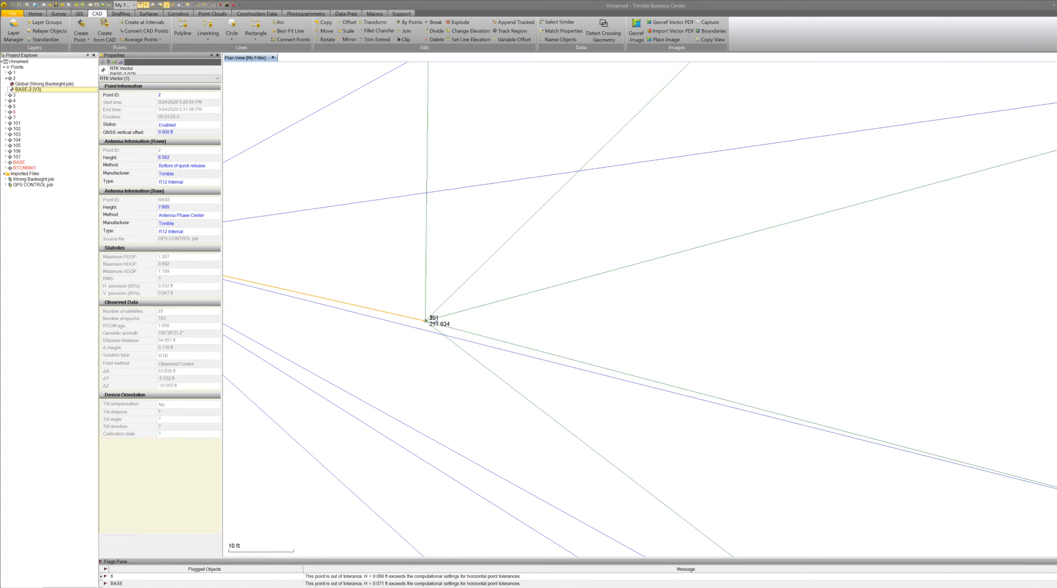
Set the Wrong Backsight grid elevation of station 101 to 500 ft.
click(437, 324)
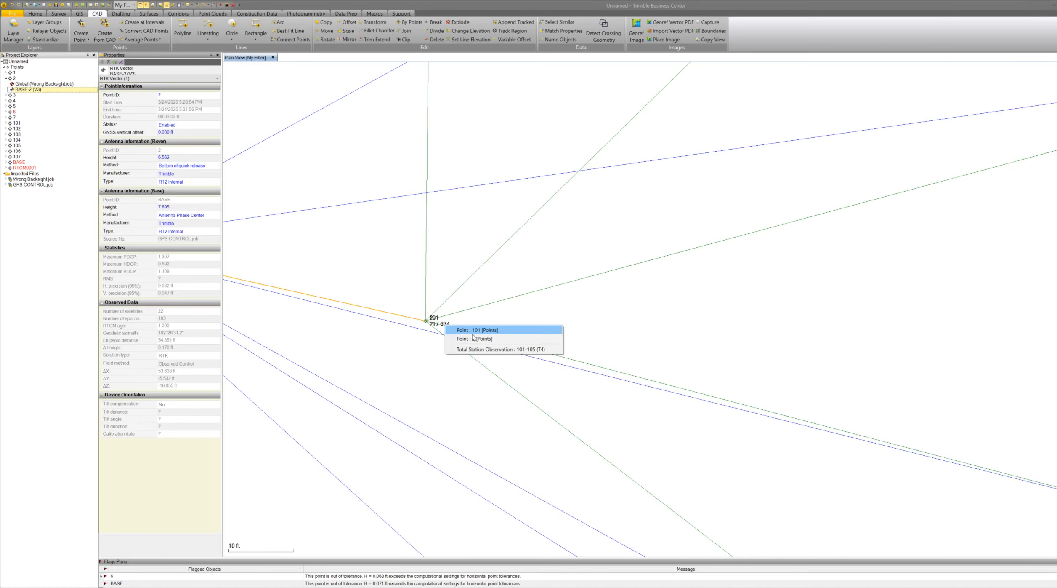
click(474, 331)
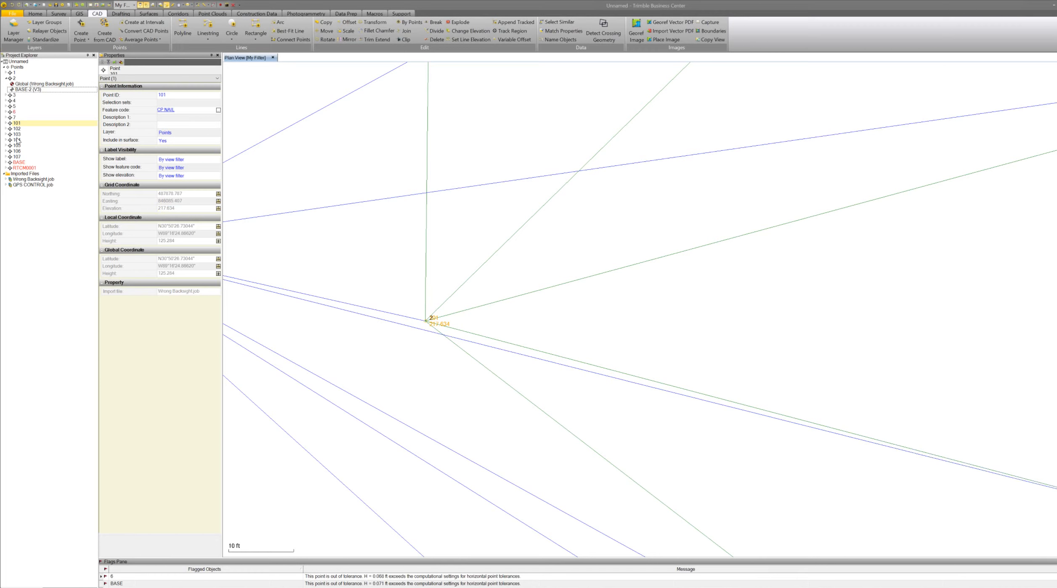
click(6, 123)
click(29, 128)
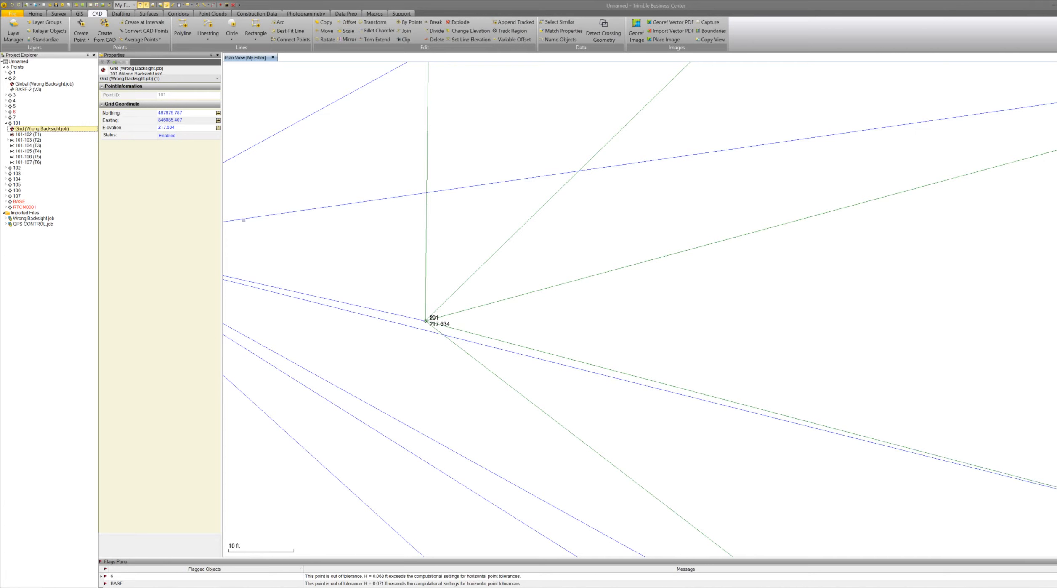
click(171, 128)
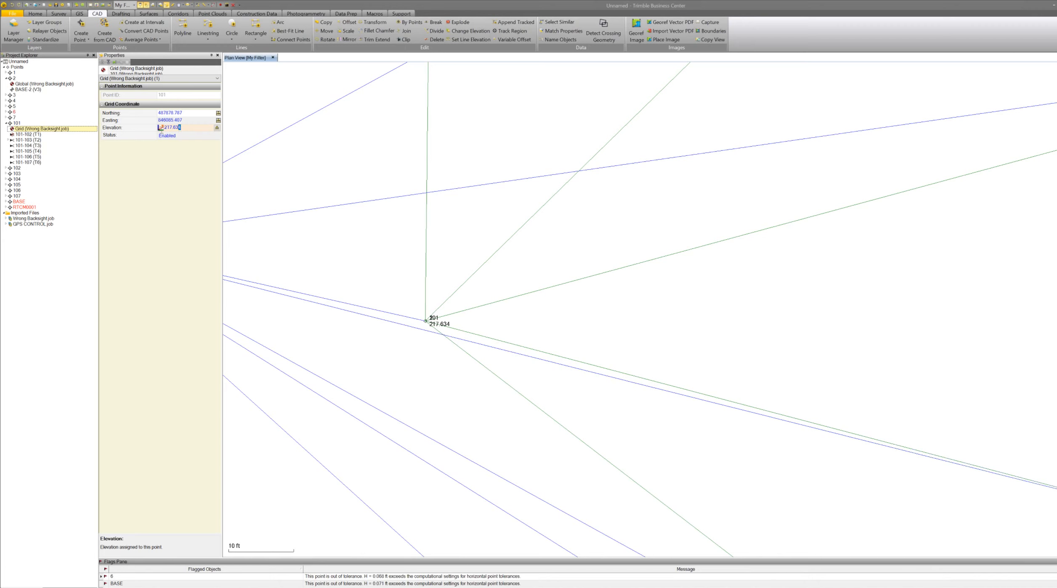
text(500.000)
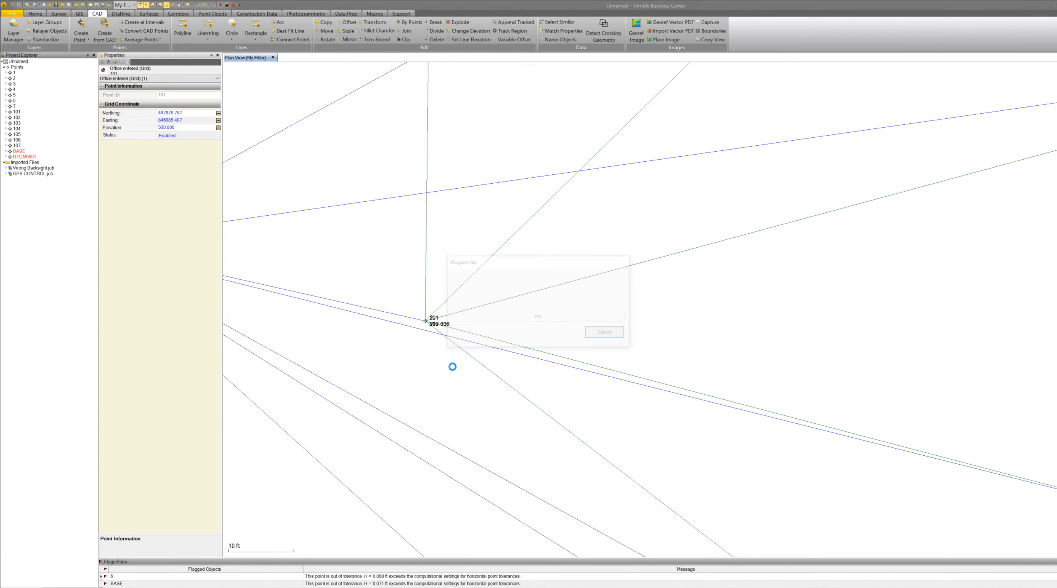
Examine the station network around BASE, station 101 and points 5 and 105 after the elevation change.
scroll(483, 291, down, 8)
scroll(635, 356, up, 5)
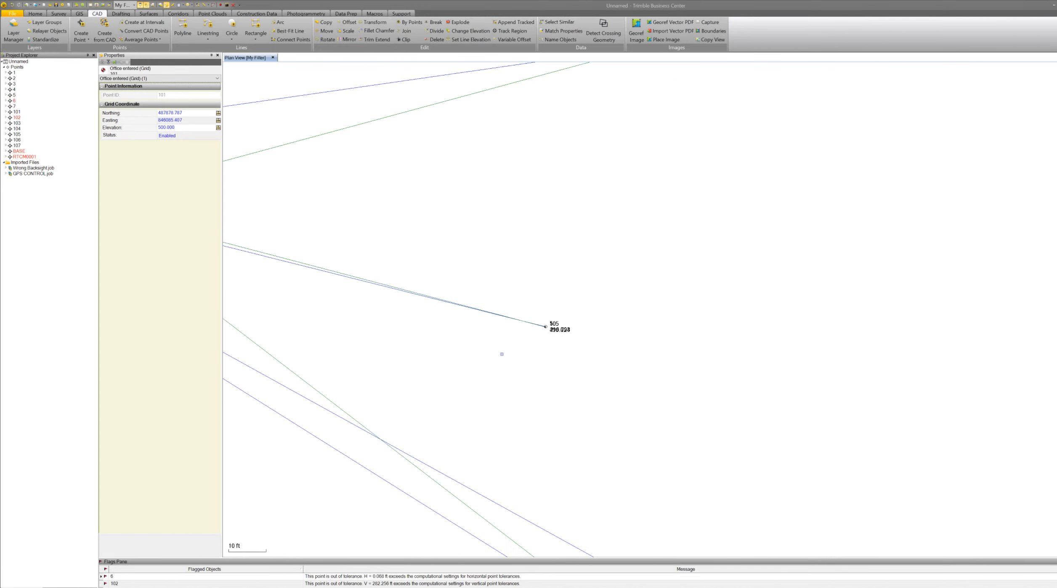
scroll(502, 353, up, 10)
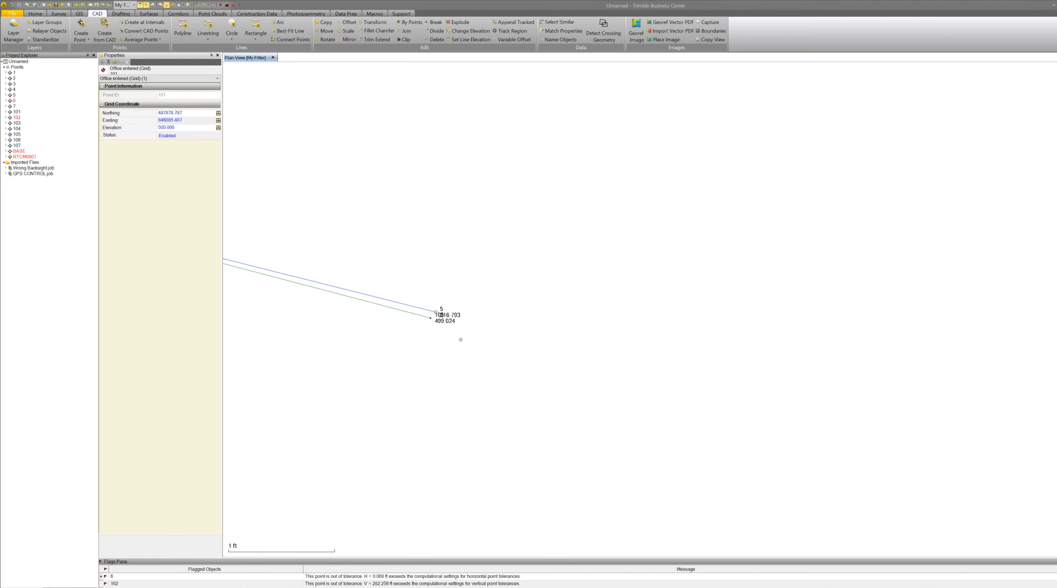
scroll(414, 309, up, 5)
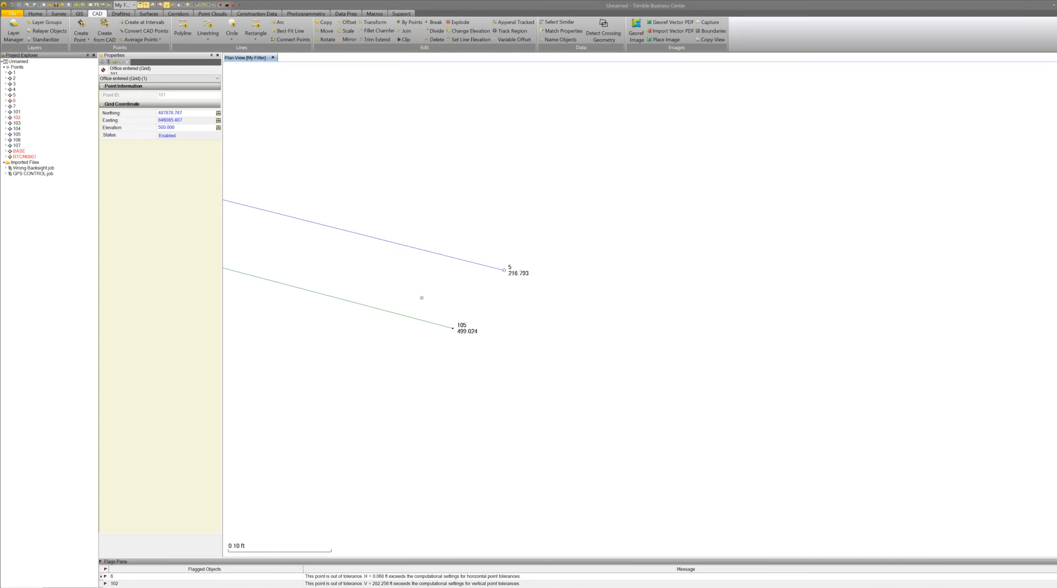
scroll(669, 283, down, 2)
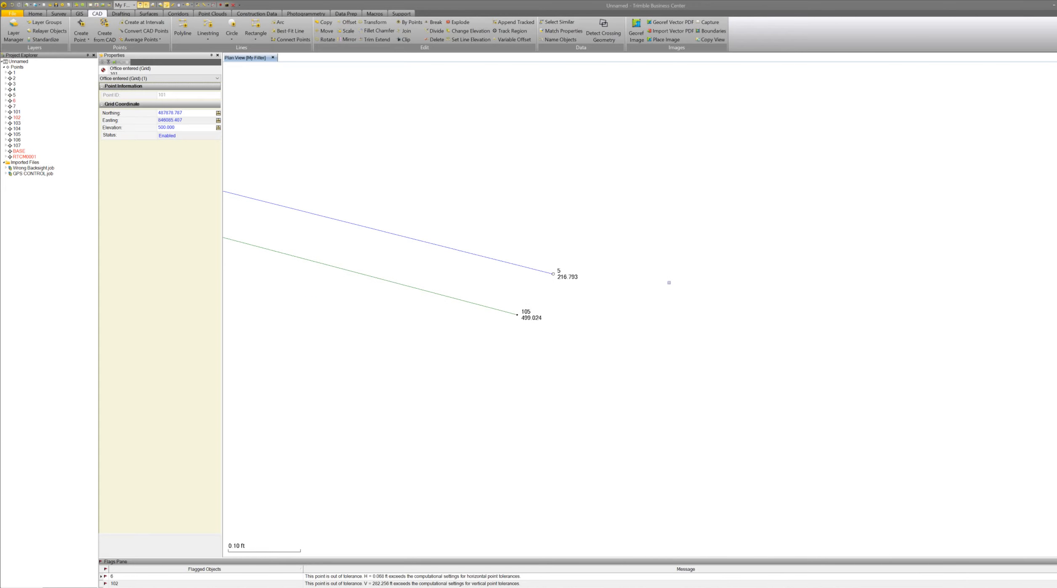
scroll(494, 322, up, 2)
scroll(560, 309, down, 2)
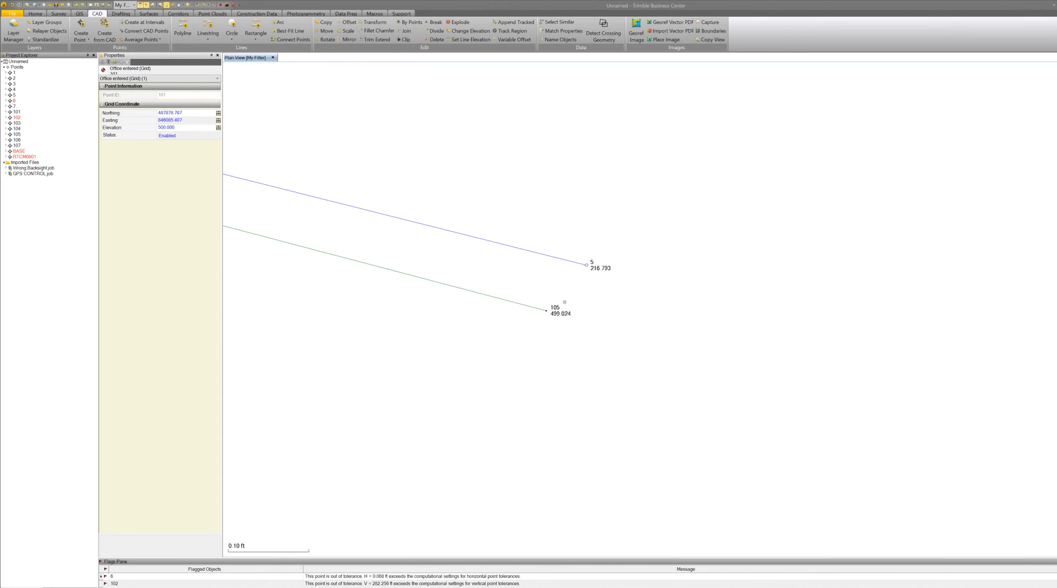
scroll(564, 302, down, 10)
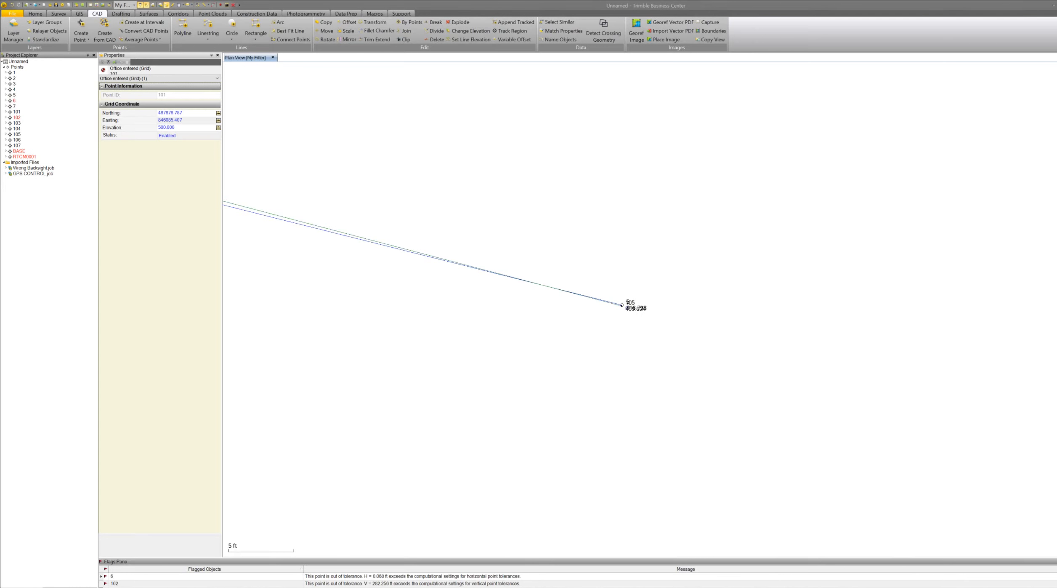
scroll(657, 296, down, 2)
scroll(658, 295, down, 3)
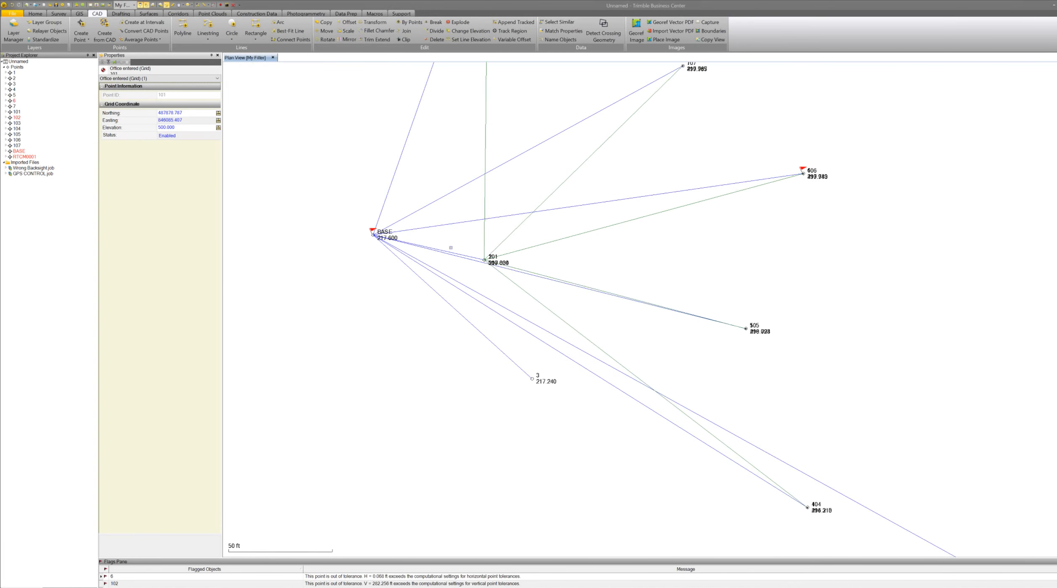
scroll(488, 260, up, 8)
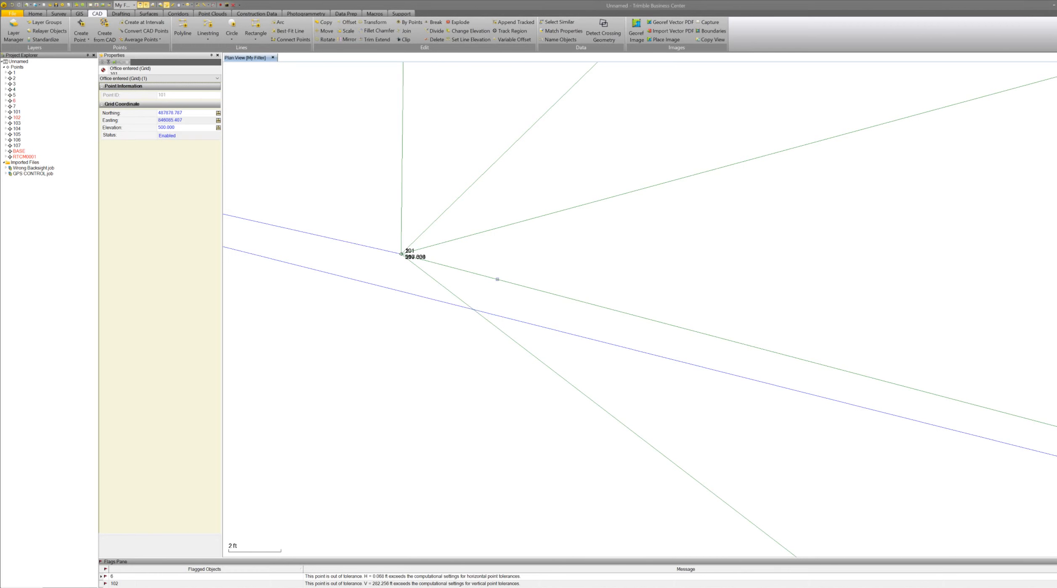
scroll(497, 279, down, 1)
scroll(506, 292, down, 4)
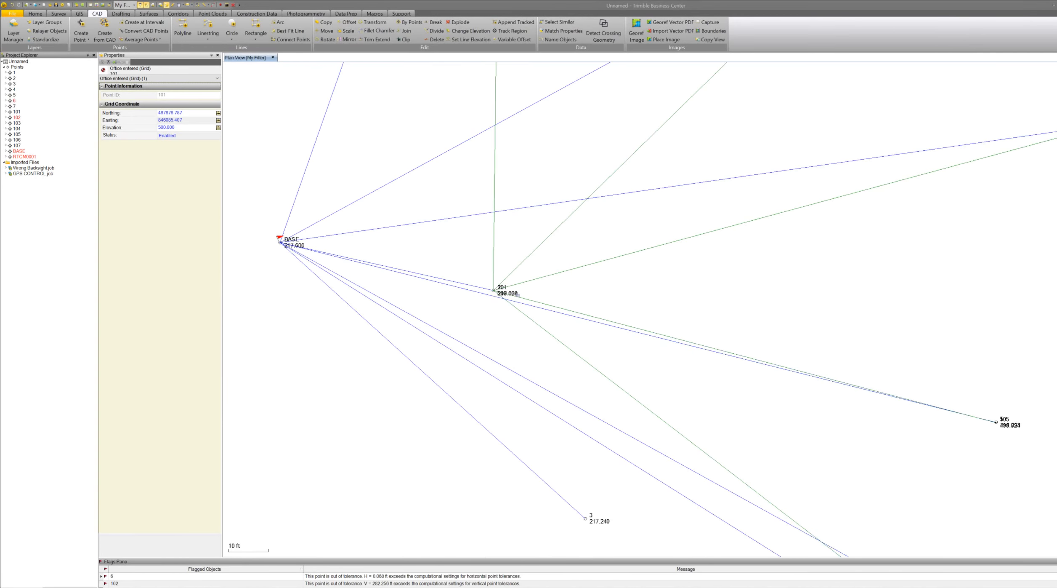
scroll(518, 295, down, 6)
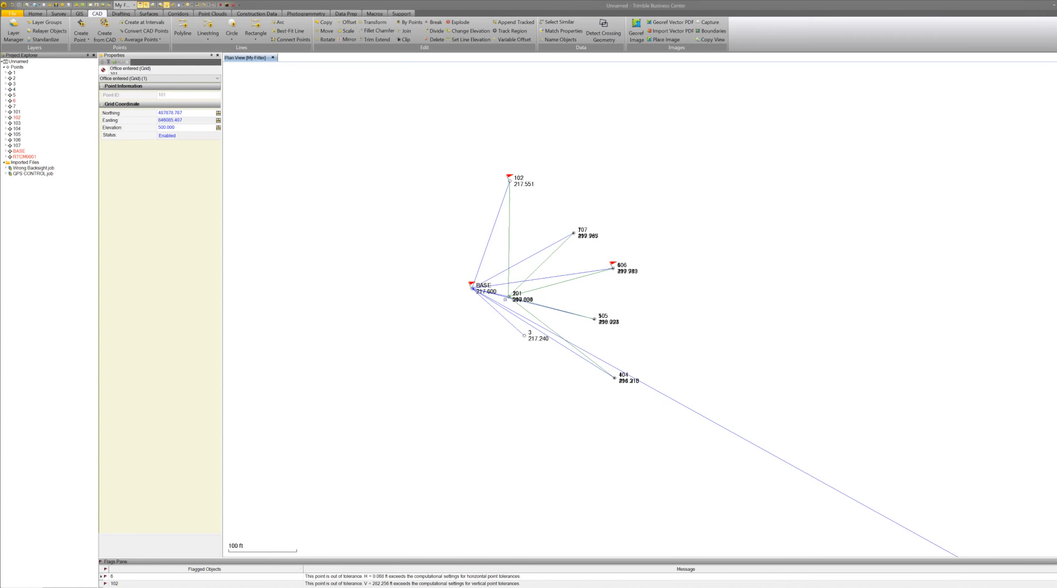
scroll(524, 245, up, 3)
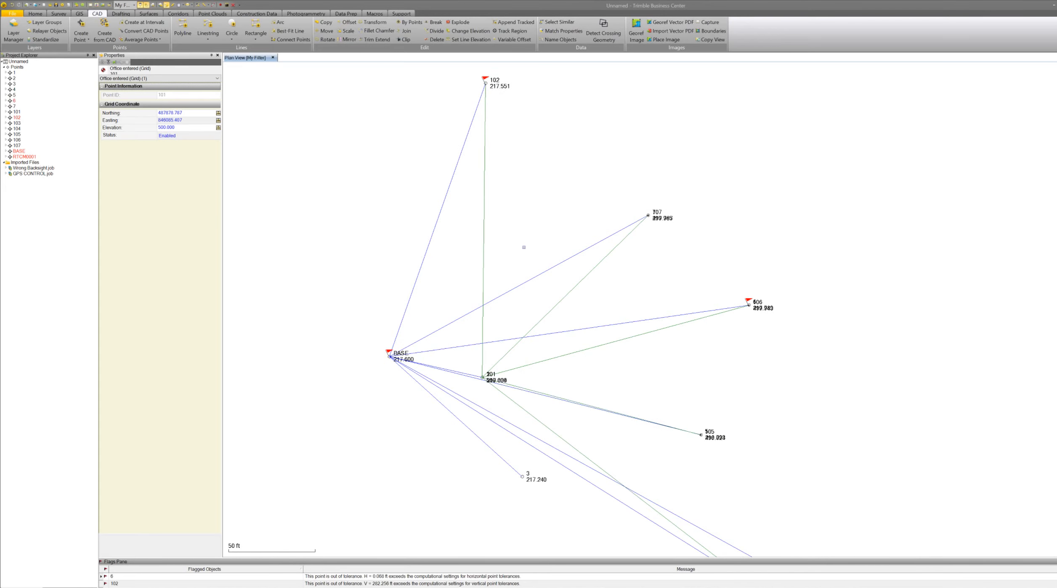
scroll(522, 242, down, 5)
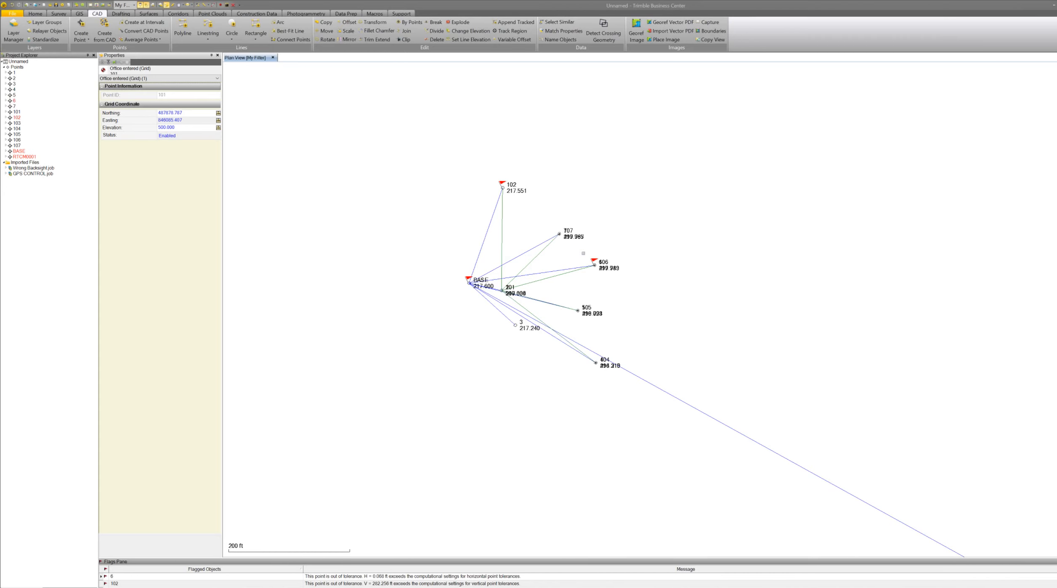
scroll(604, 254, up, 2)
scroll(605, 253, down, 2)
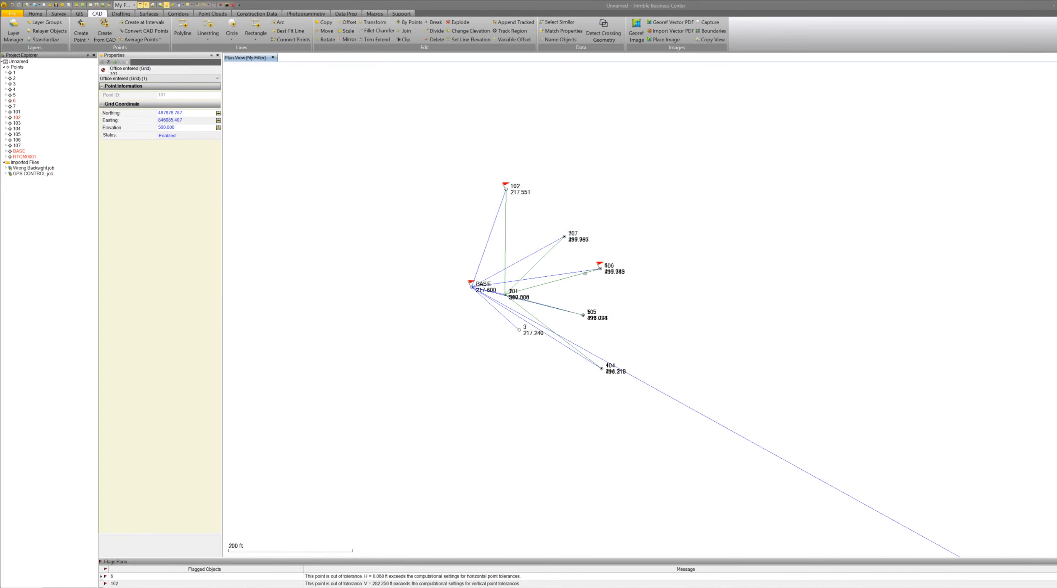
scroll(585, 274, up, 1)
scroll(585, 274, down, 1)
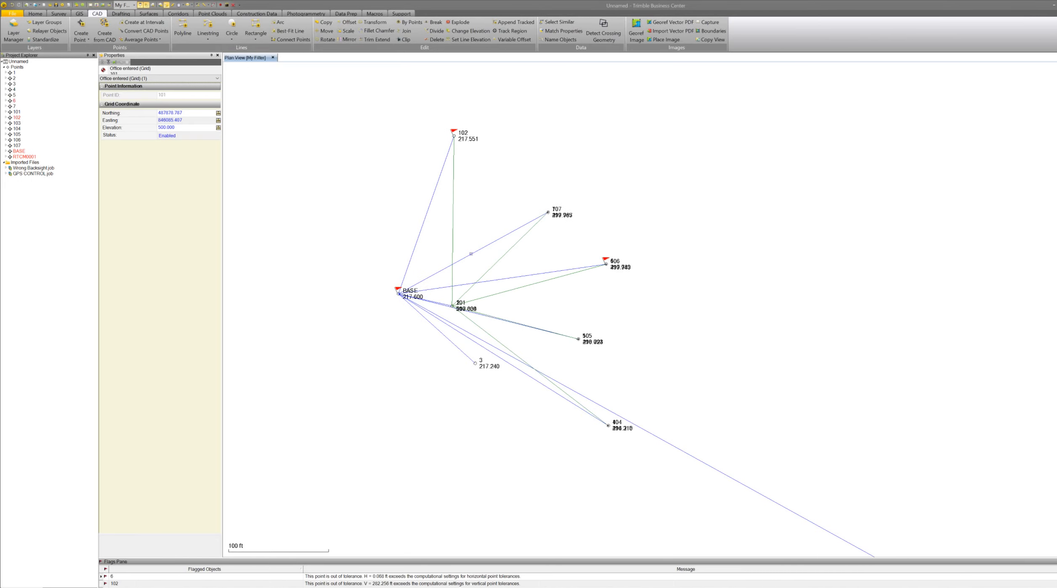
Start a new project from the US Survey Foot template without saving changes to the current one.
click(9, 16)
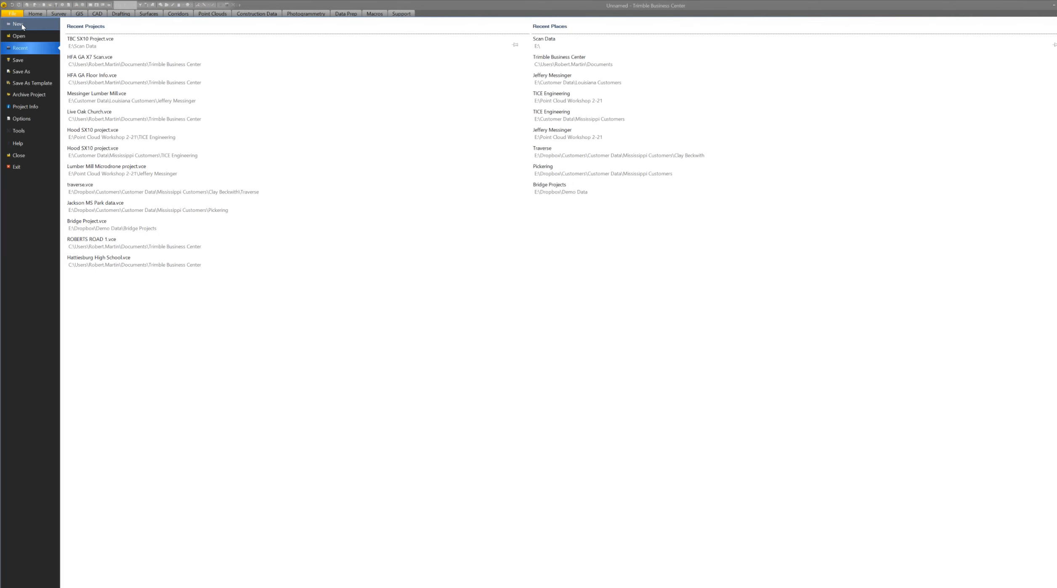
click(22, 24)
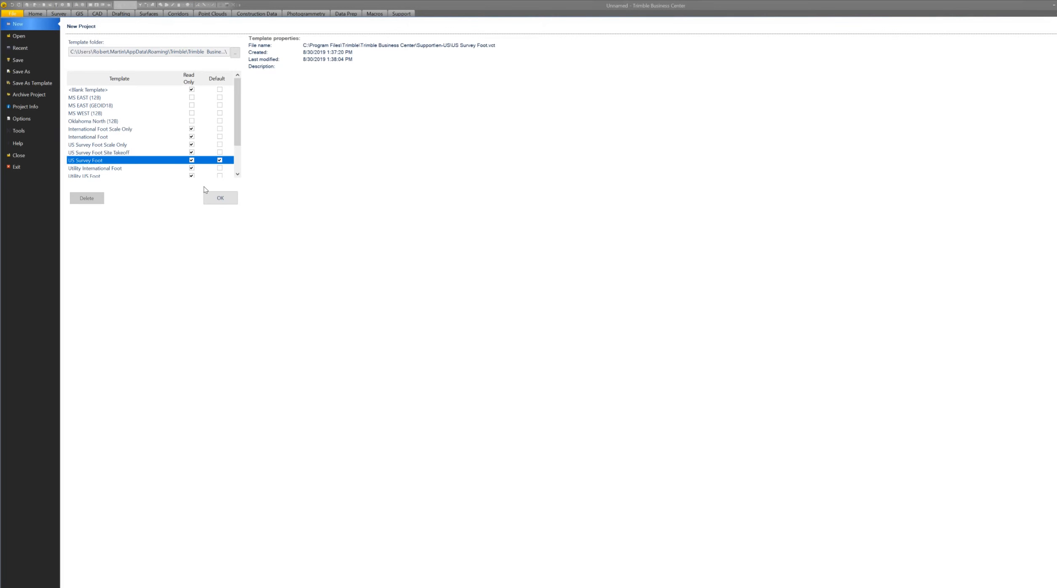
click(221, 201)
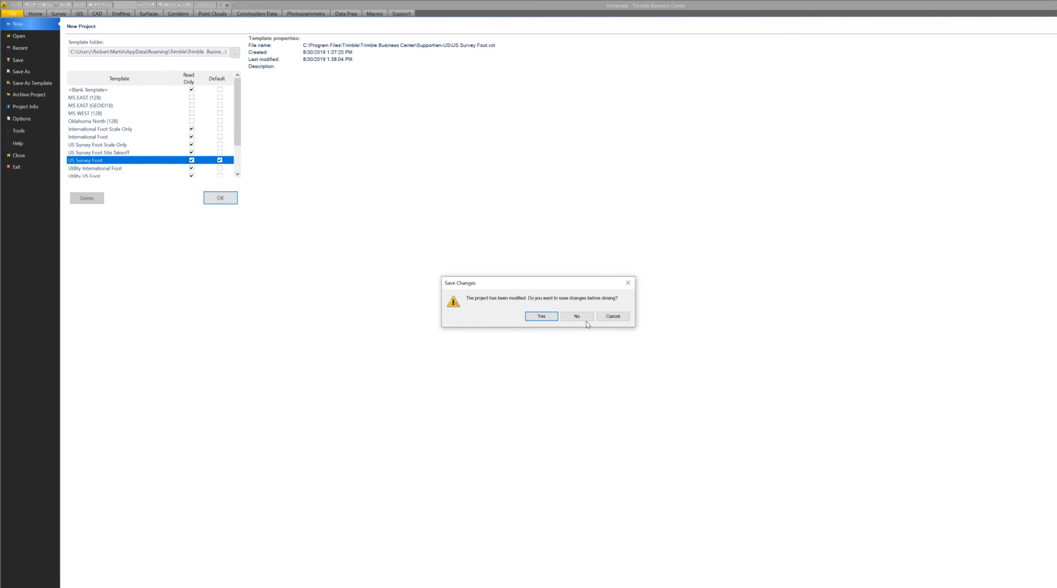
click(582, 317)
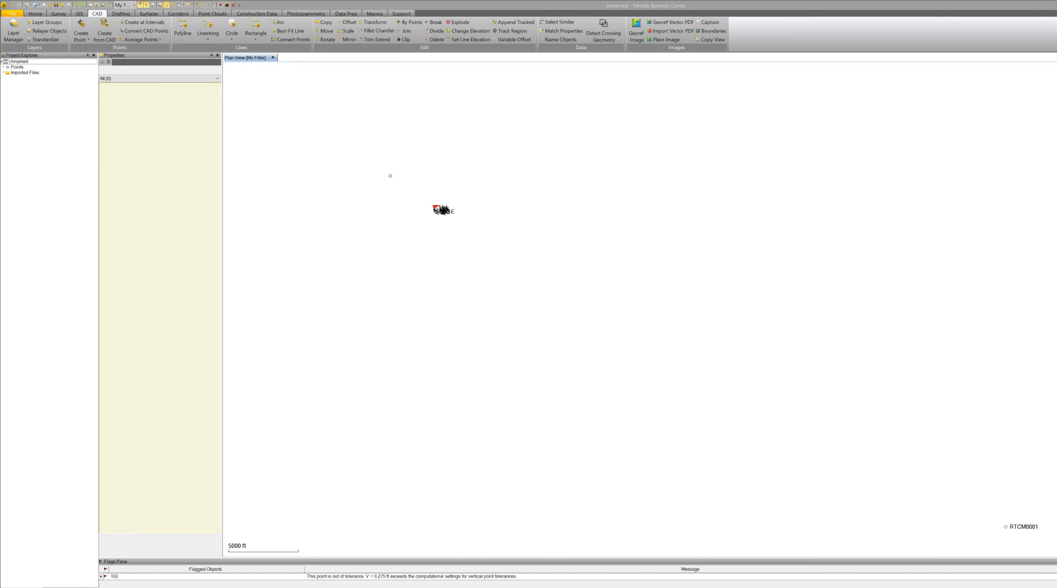
scroll(440, 209, up, 10)
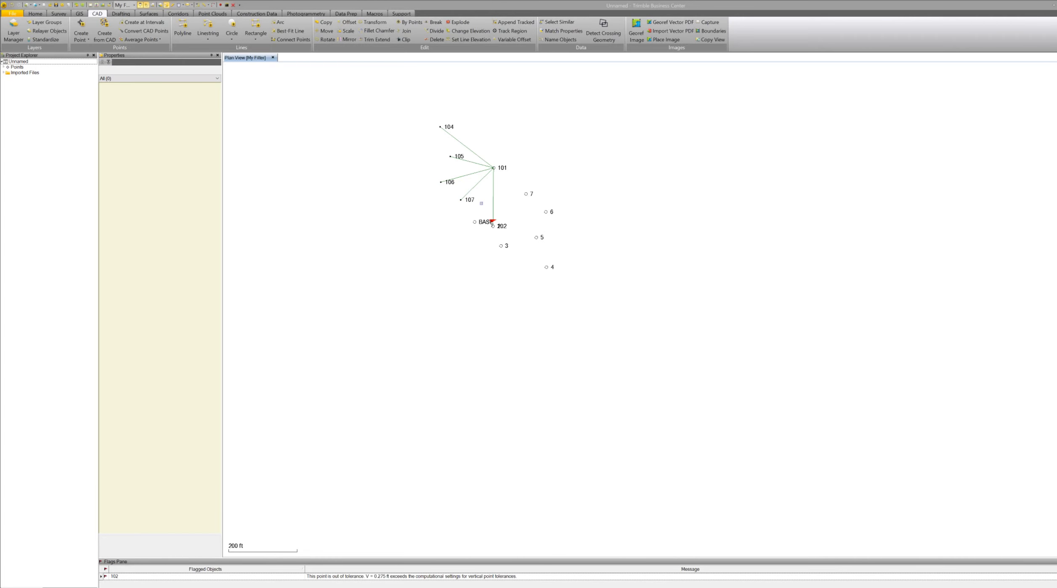
scroll(481, 203, up, 2)
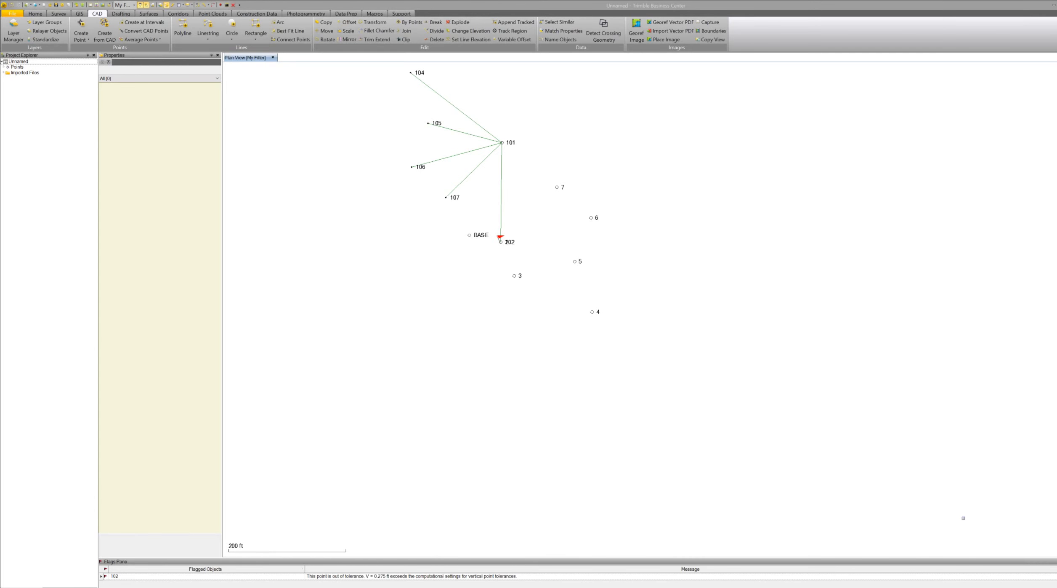
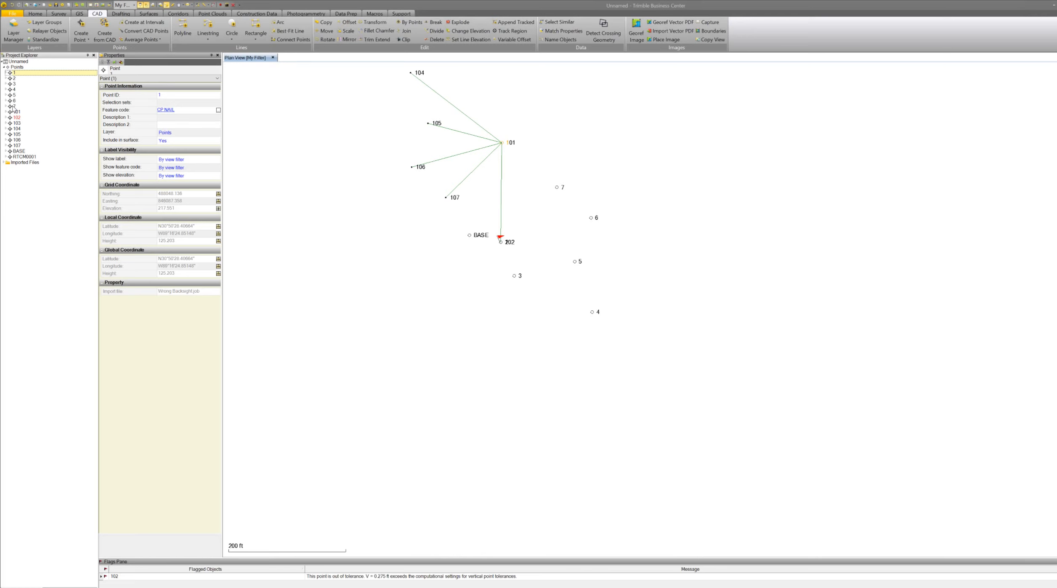
Delete points 1 through 7, BASE and RTCM0001 from the project.
shift+click(13, 107)
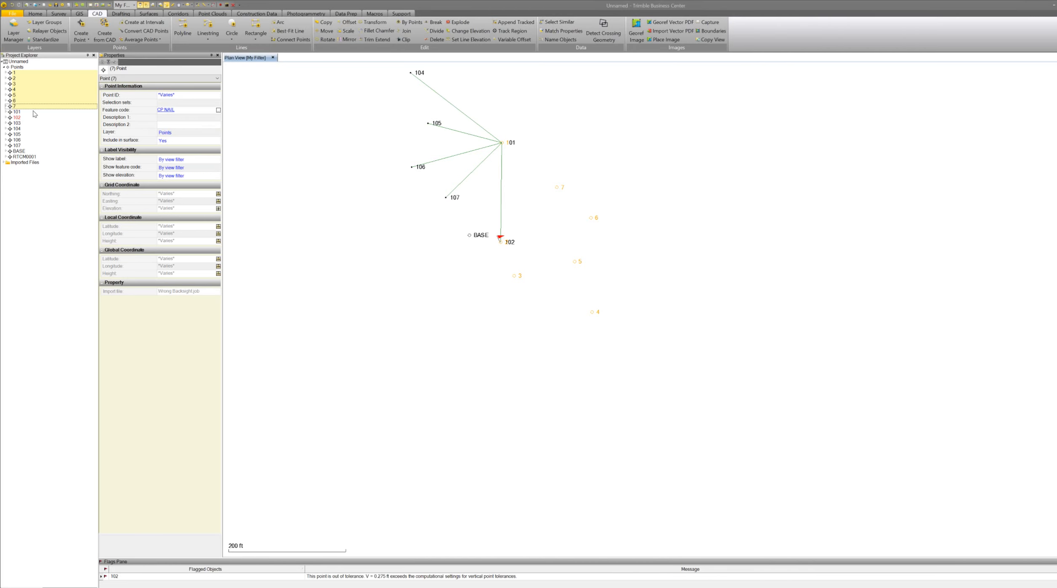
key(Delete)
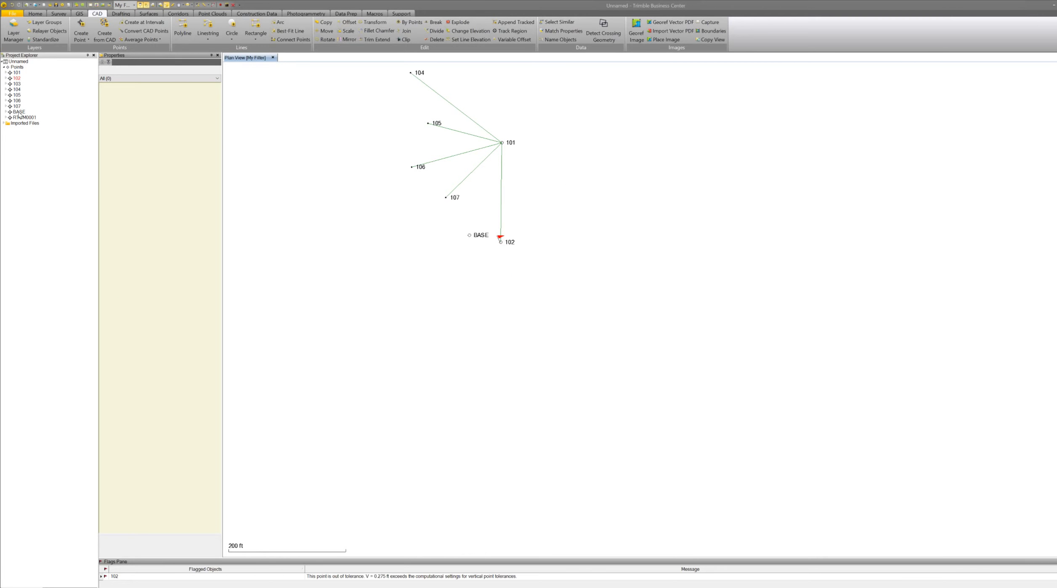
click(18, 112)
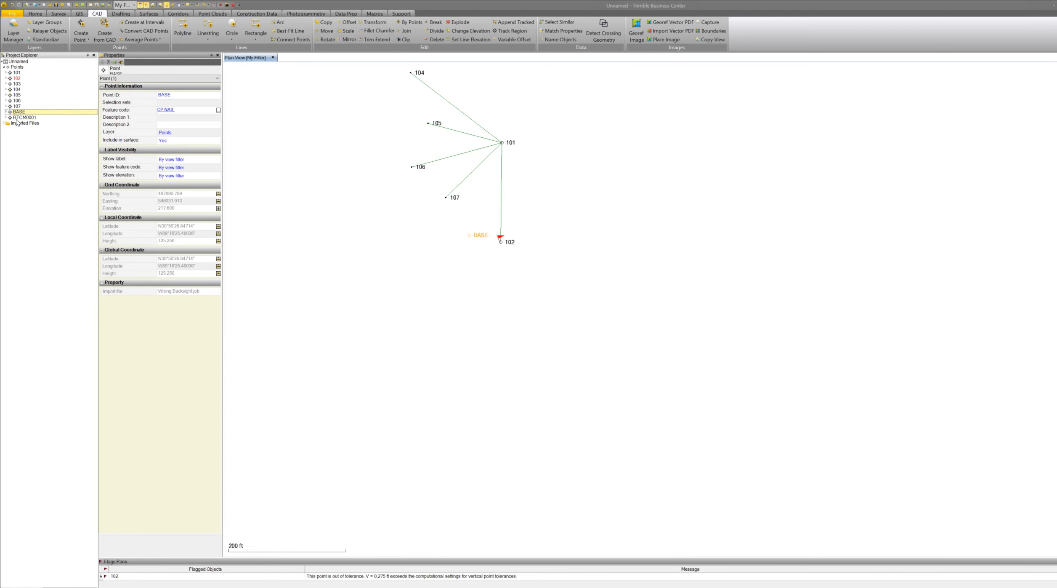
ctrl+click(24, 118)
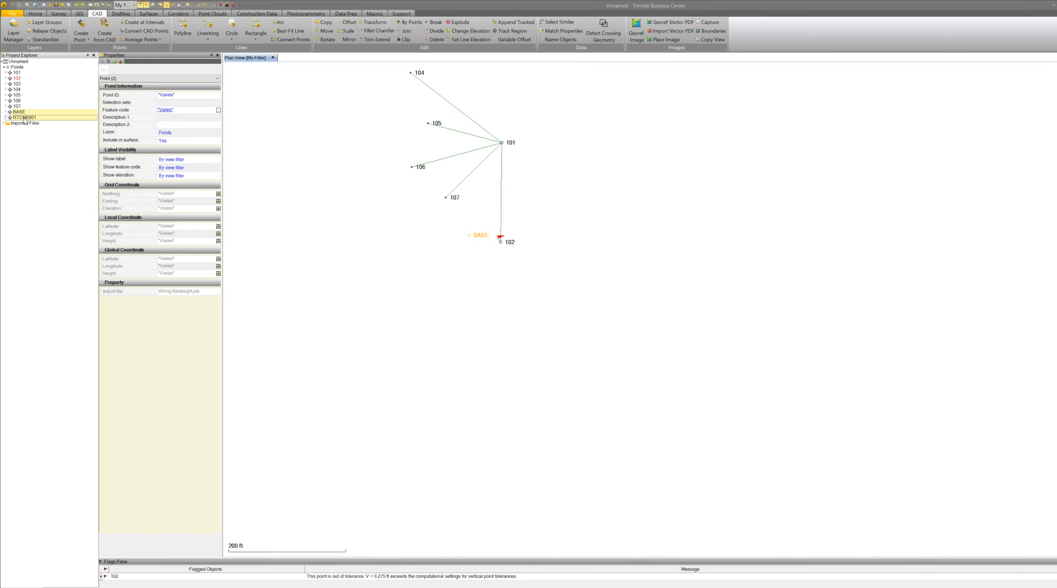
key(Delete)
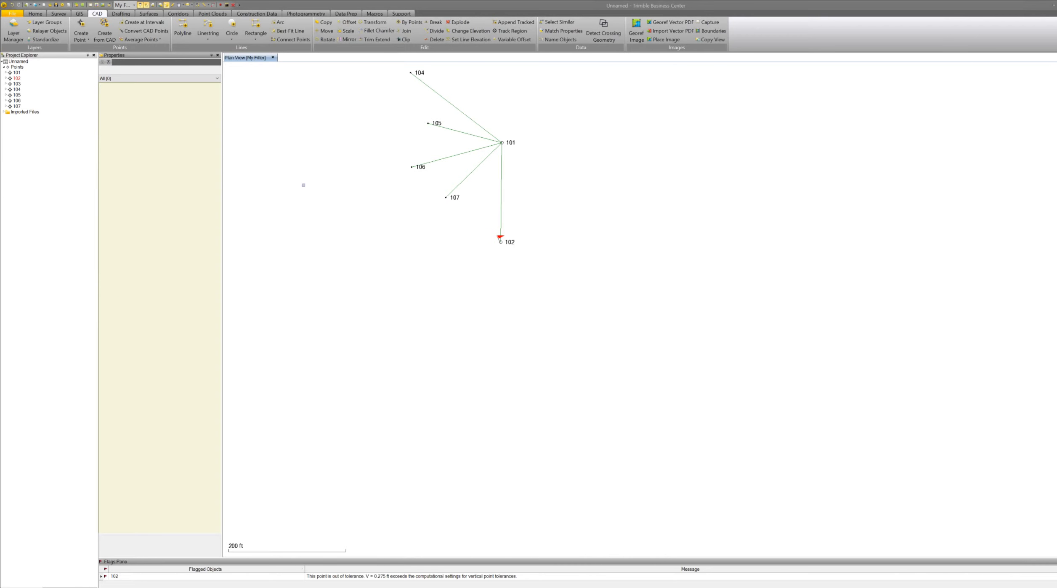
Expand the Wrong Backsight job down to station 101's Single Backsight coordinate records.
scroll(496, 163, up, 2)
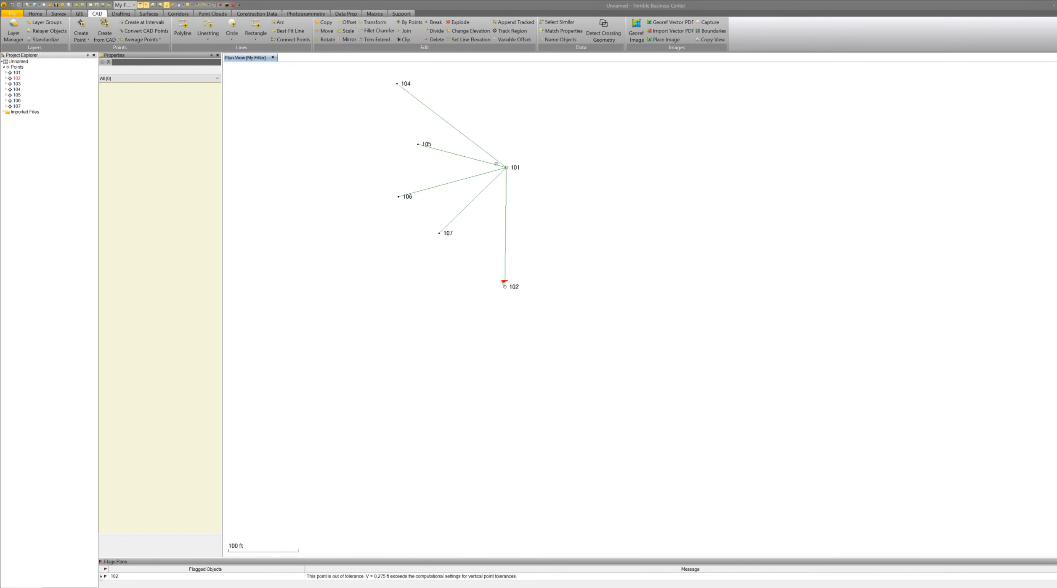
scroll(497, 163, up, 1)
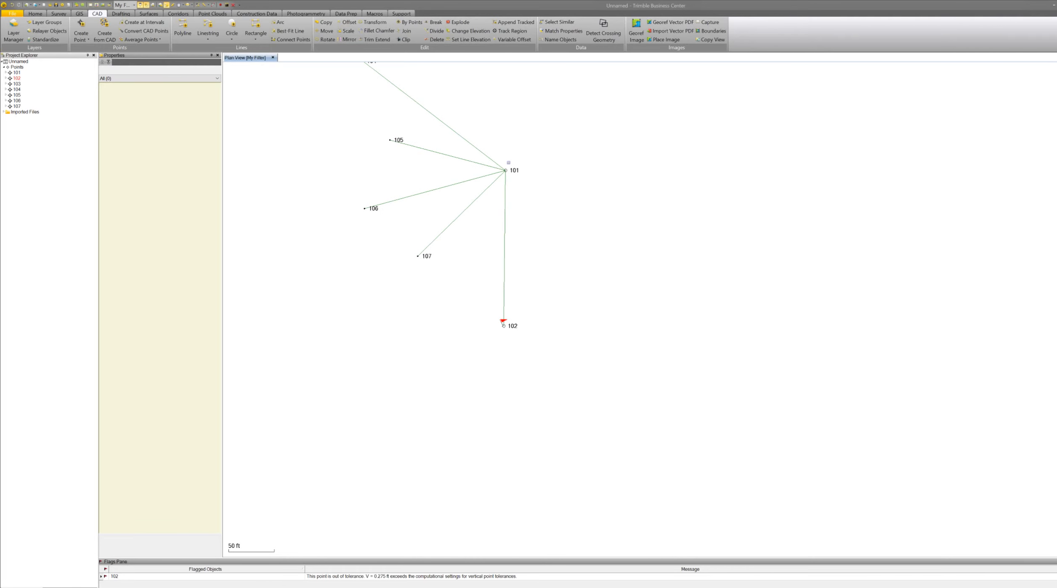
click(4, 112)
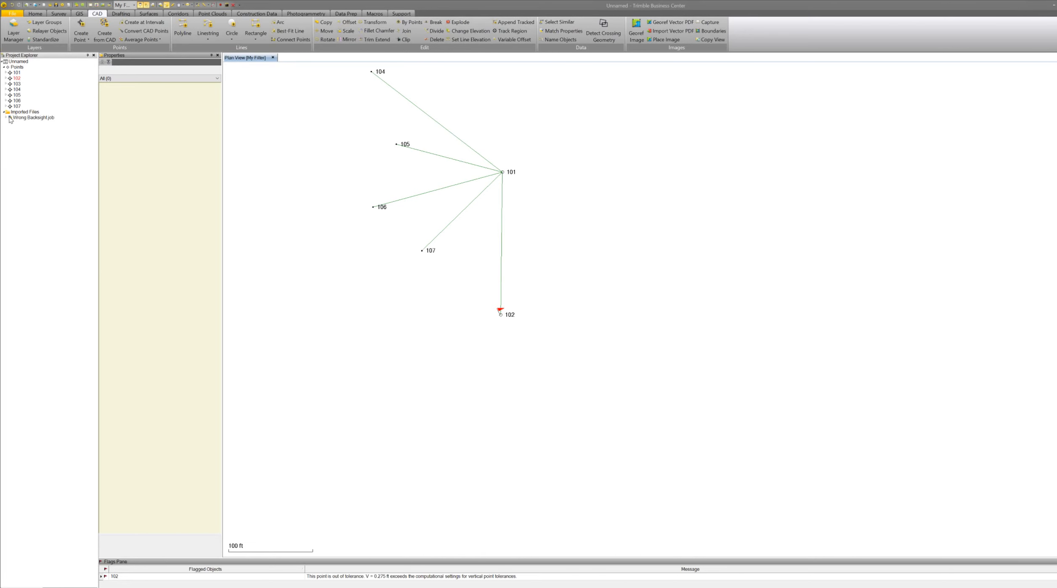
click(6, 118)
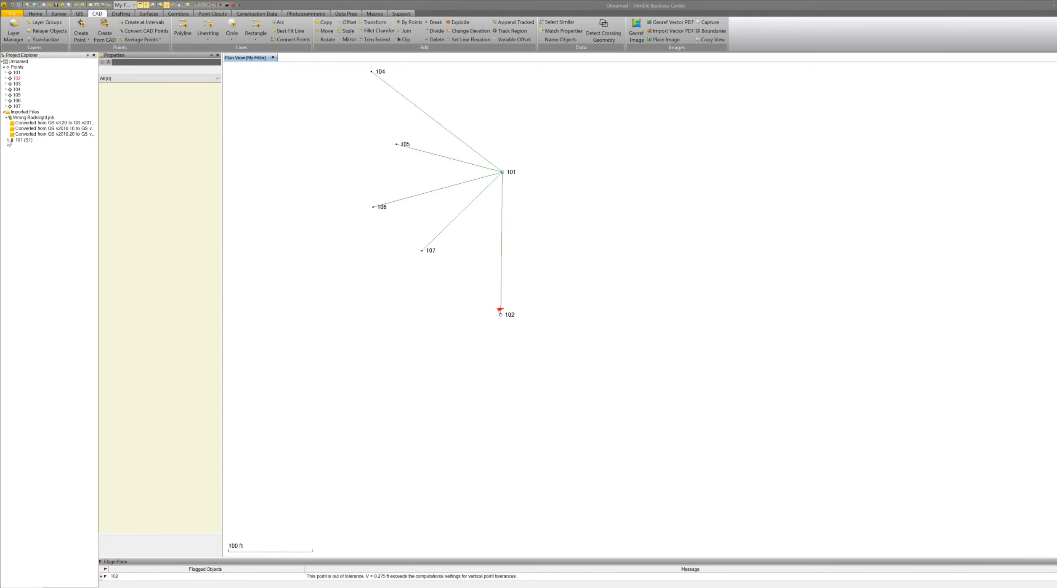
click(9, 140)
click(11, 150)
click(11, 145)
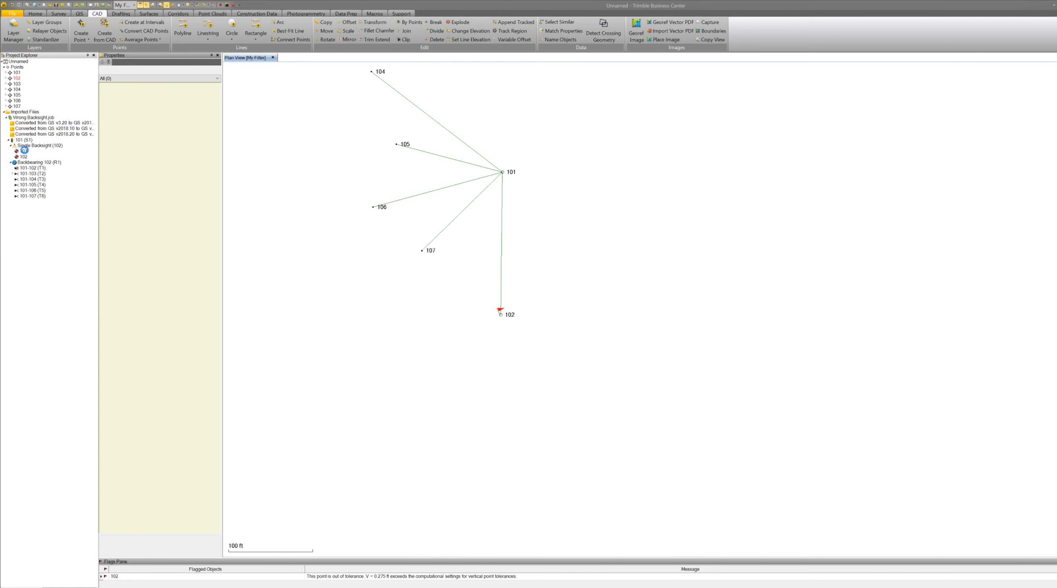
click(25, 151)
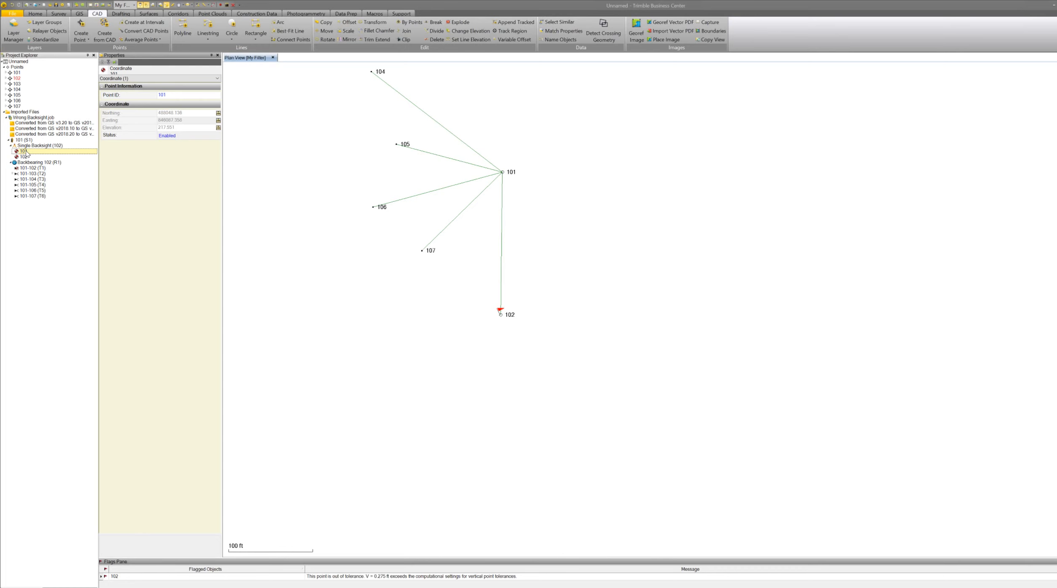
Rename the first coordinate record under Single Backsight to 101102.
click(198, 95)
text(102)
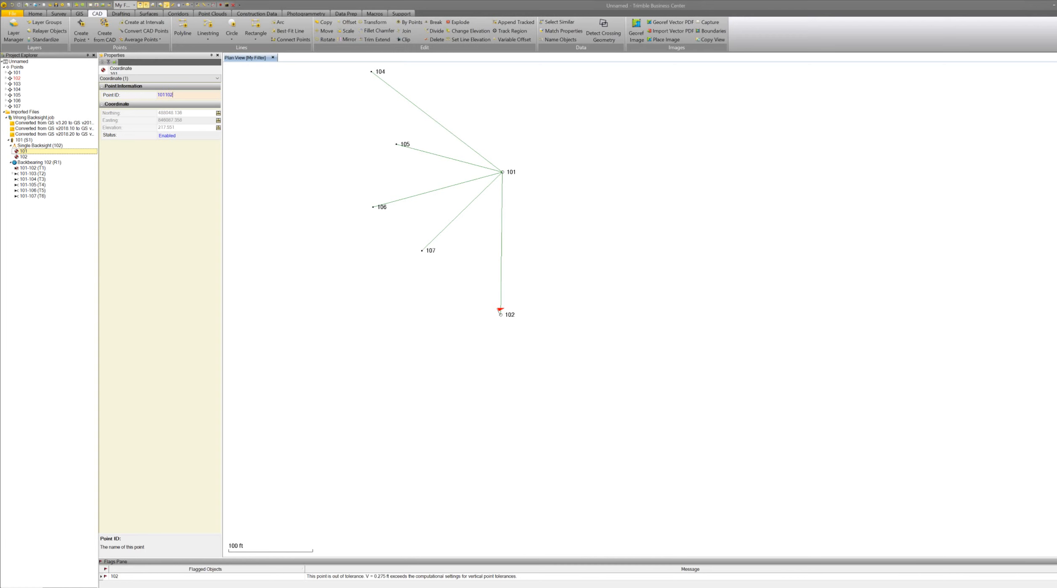
key(Return)
Rename that coordinate record to 102, merging it with the existing point 102.
drag(190, 97, 146, 95)
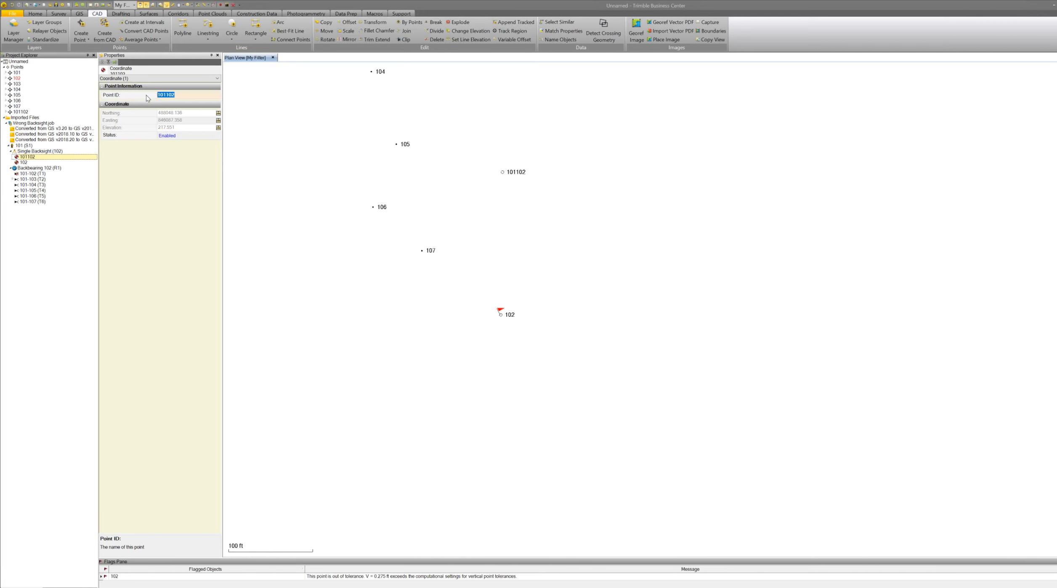
text(102)
click(164, 217)
click(549, 319)
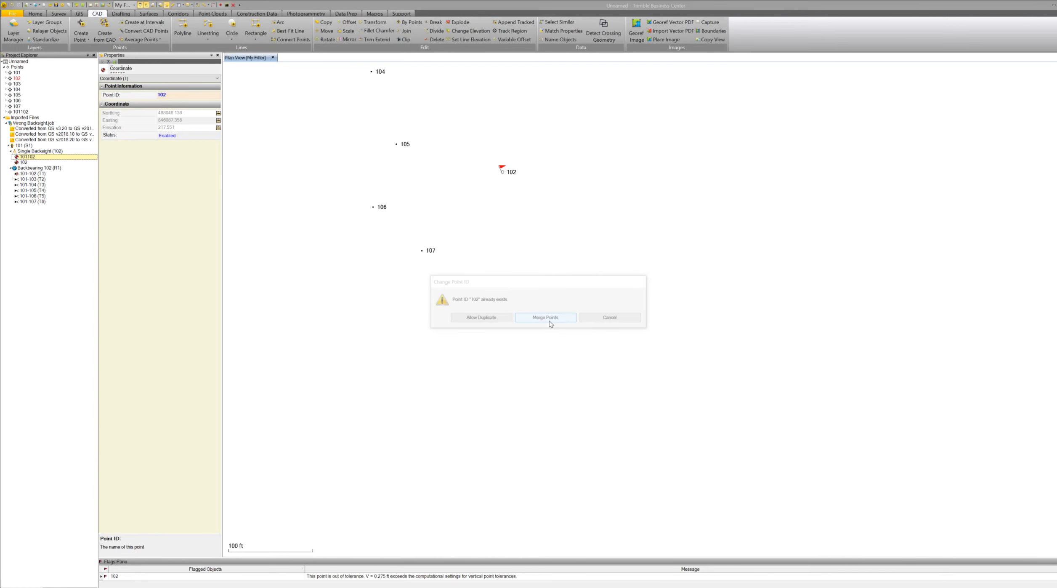
Rename the other coordinate record under Single Backsight to 101, merging it with the existing point 101.
click(167, 97)
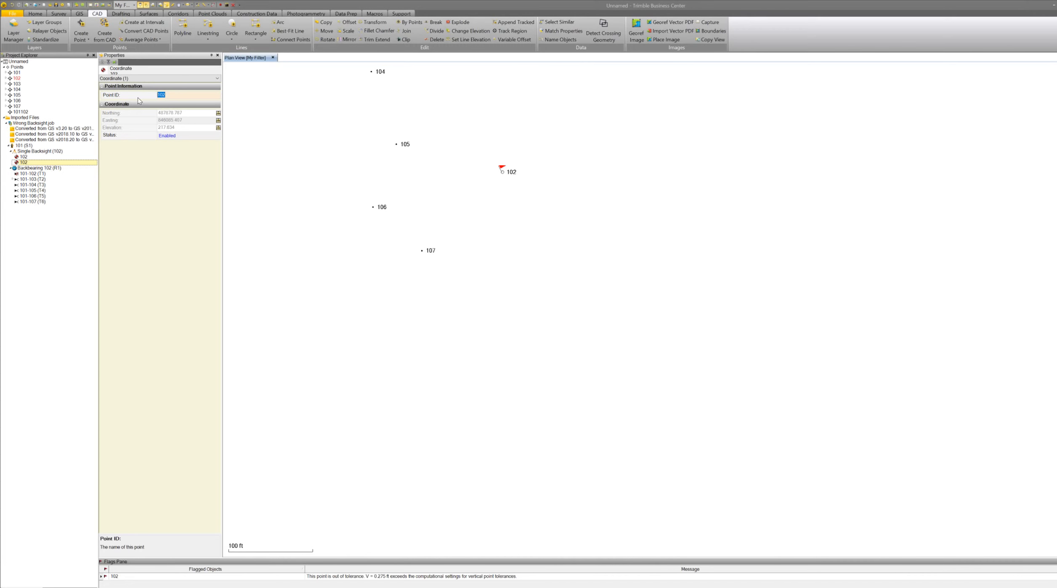
text(1)
key(Return)
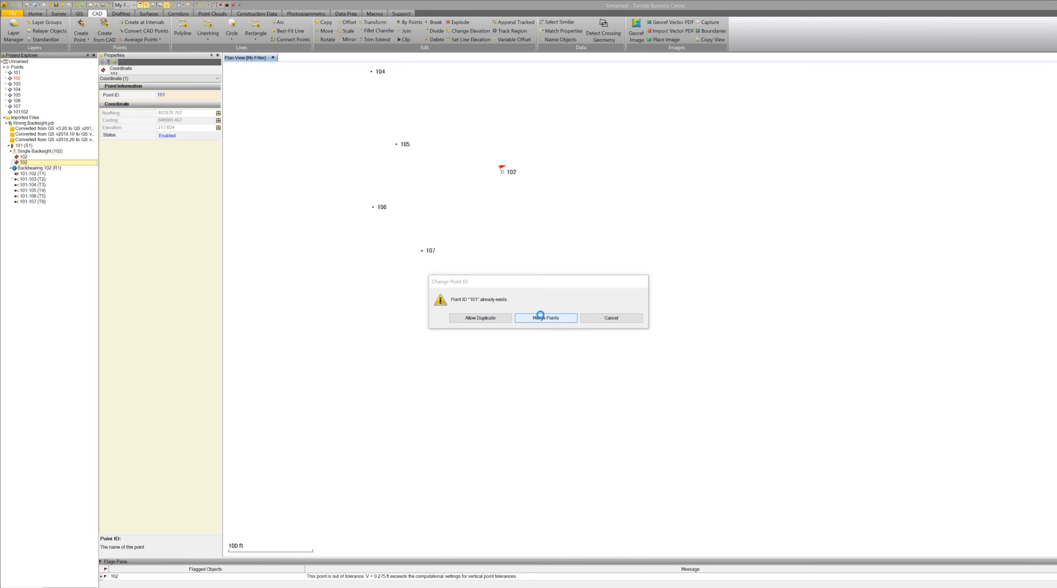
click(541, 316)
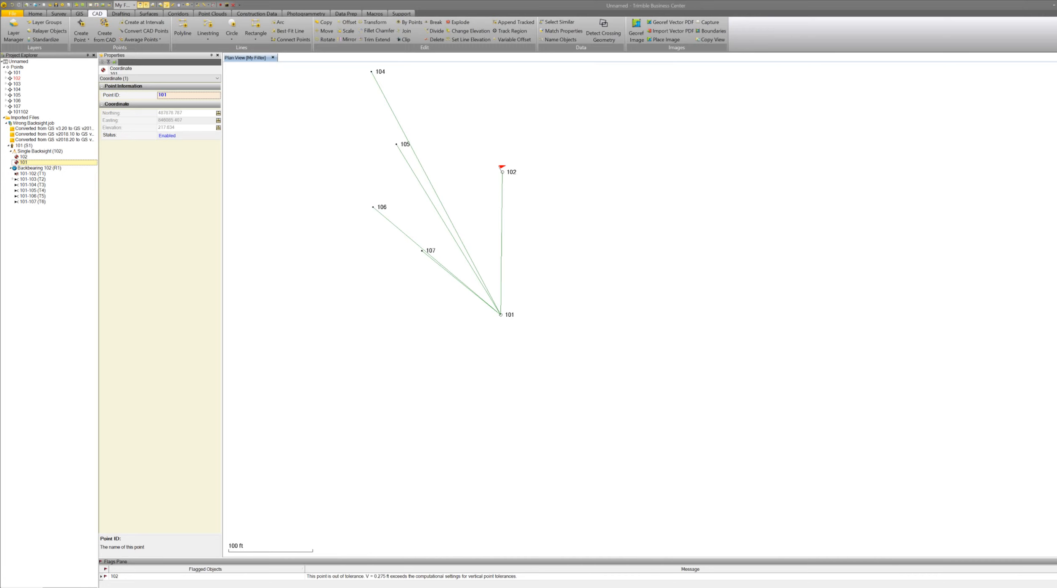
key(Return)
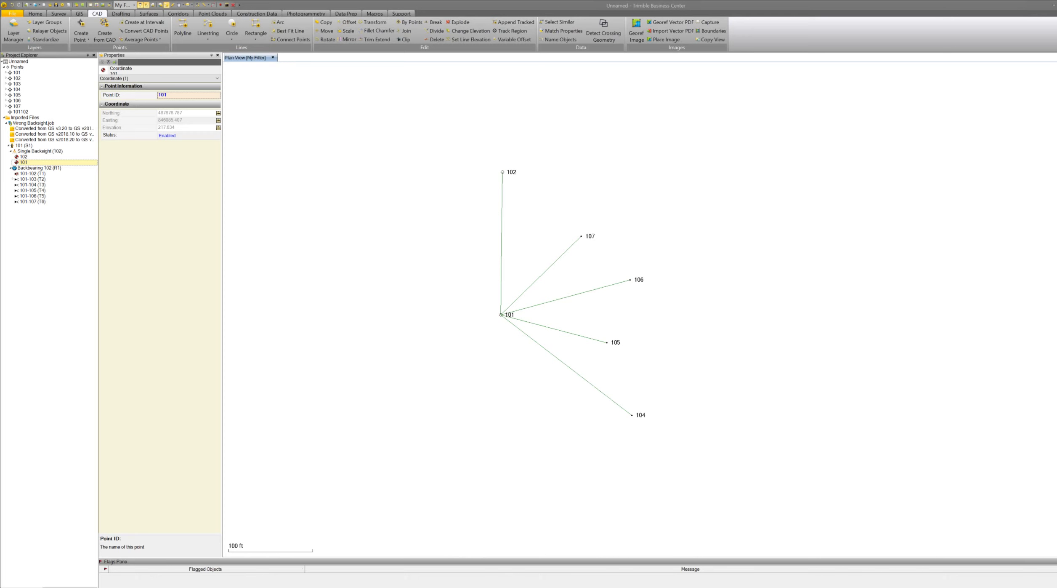
Import the GPS CONTROL job into the project.
drag(702, 222, 645, 233)
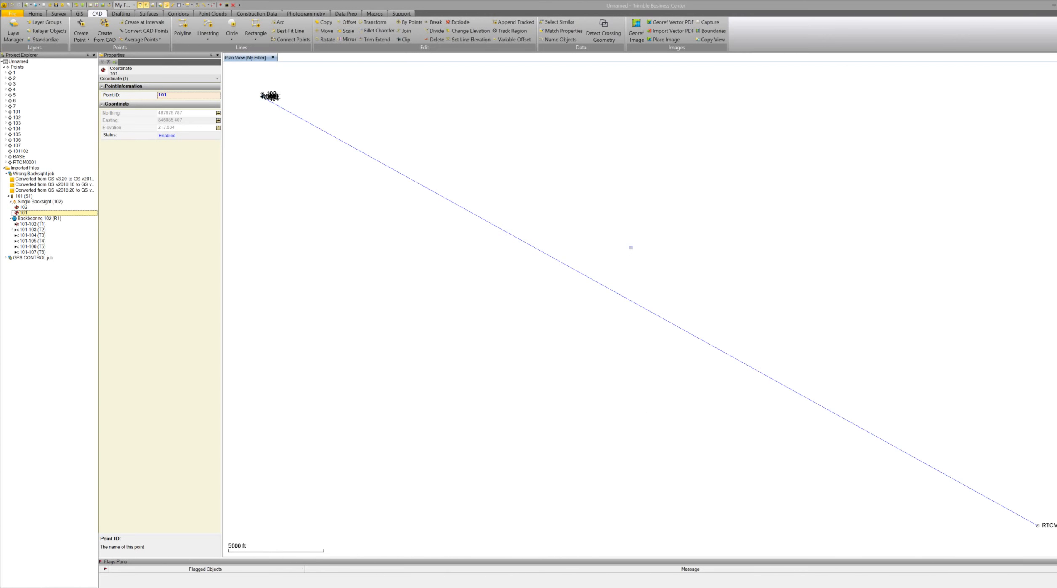
scroll(573, 295, down, 2)
scroll(404, 195, up, 8)
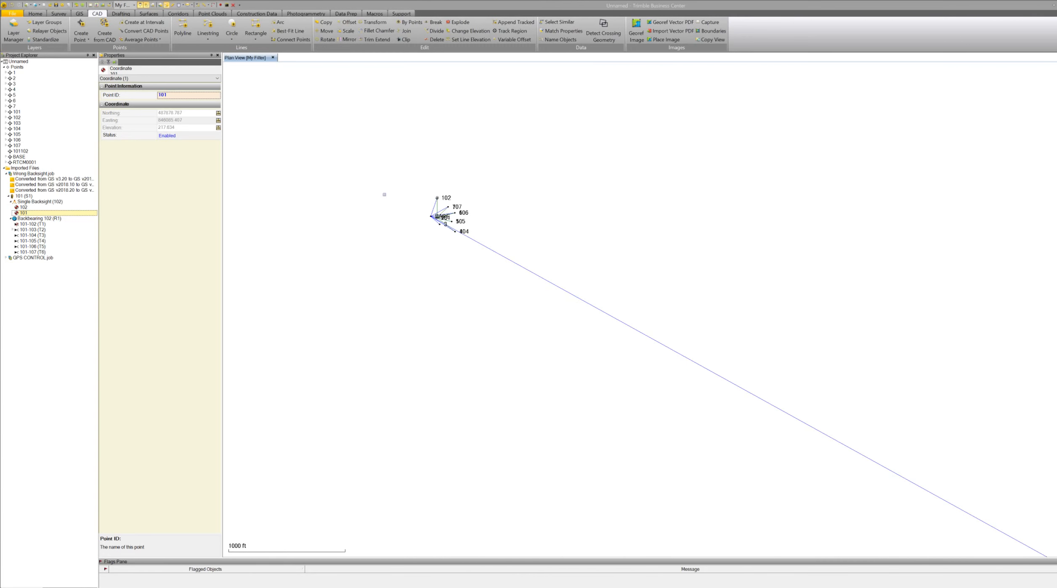
scroll(455, 216, up, 4)
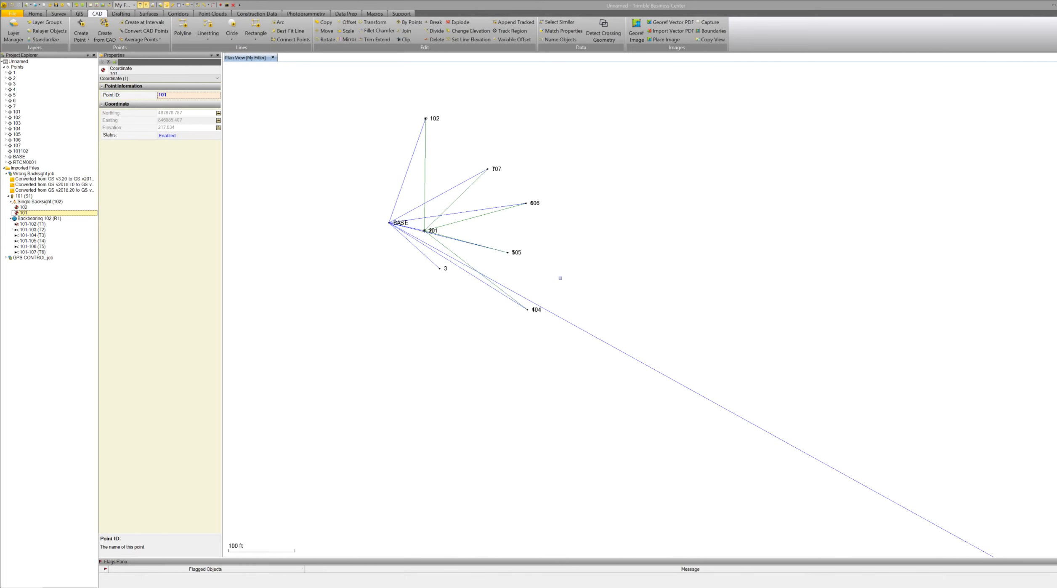
scroll(560, 278, up, 1)
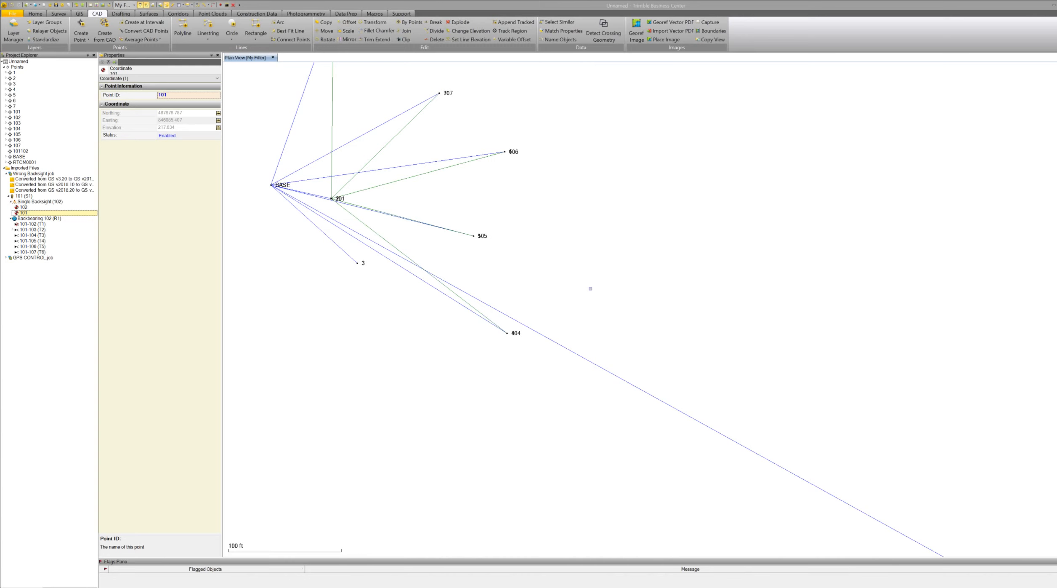
Examine the combined network, zooming in on station 101 and GPS control point 2.
scroll(589, 295, down, 3)
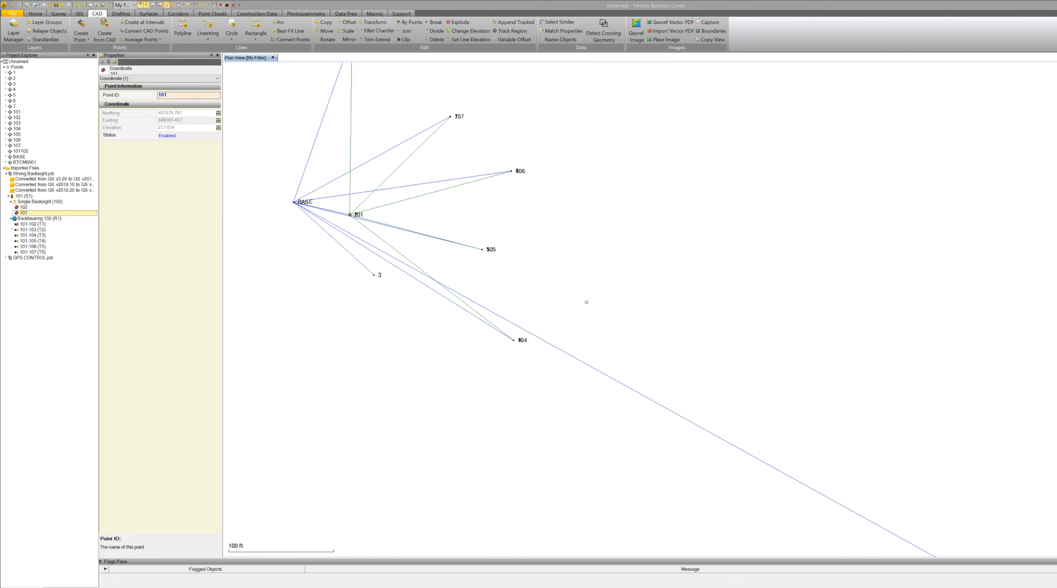
scroll(588, 304, down, 6)
scroll(535, 169, up, 6)
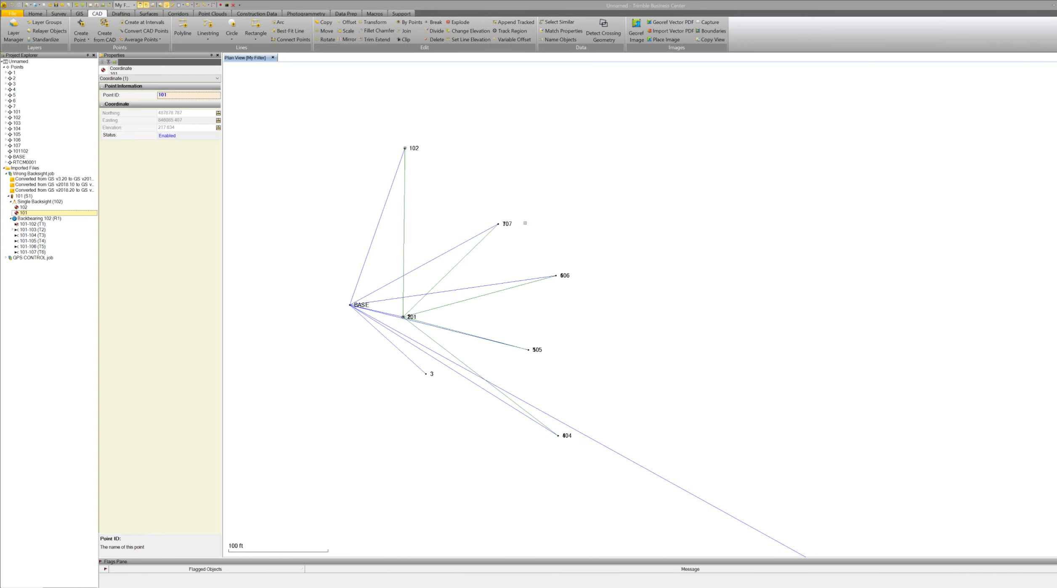
scroll(522, 222, down, 2)
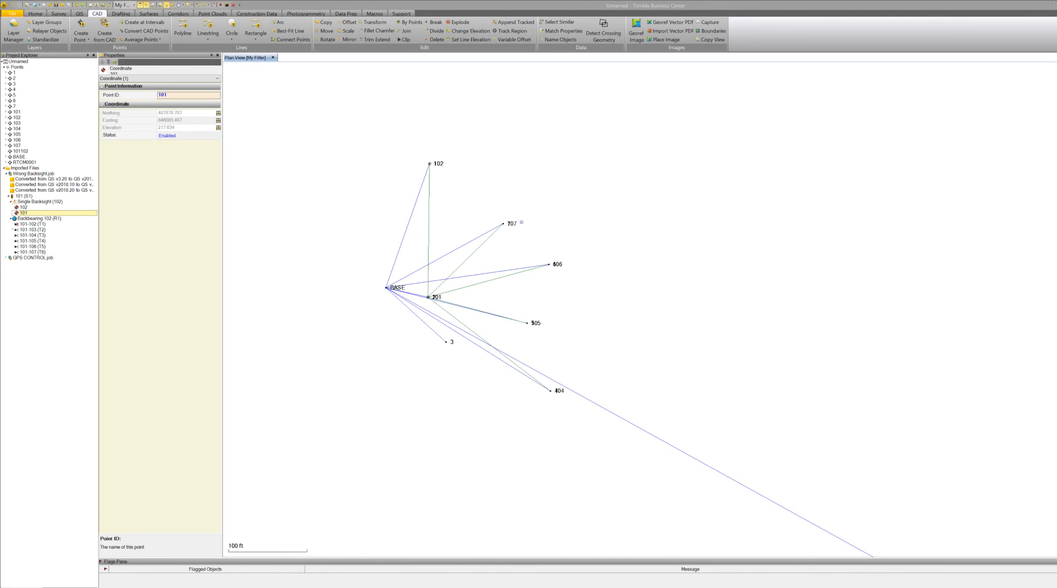
scroll(547, 240, up, 4)
scroll(559, 270, down, 5)
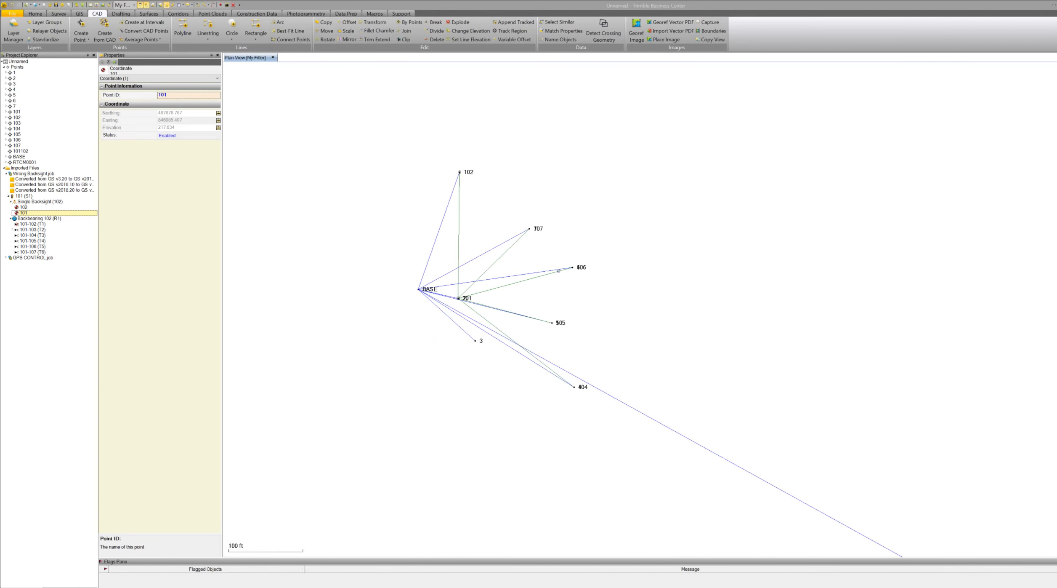
scroll(509, 266, up, 3)
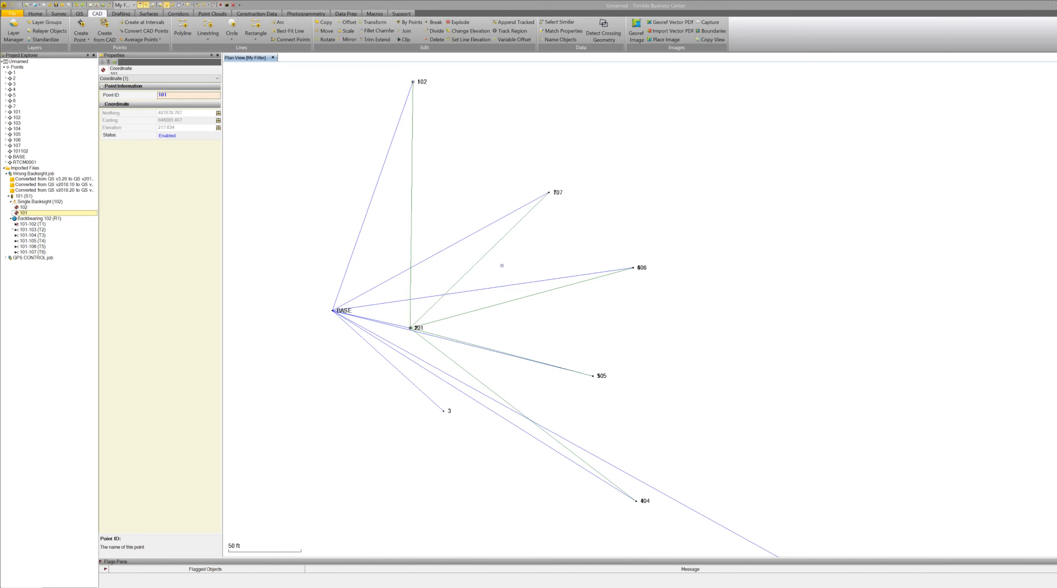
scroll(548, 207, up, 1)
scroll(644, 269, up, 5)
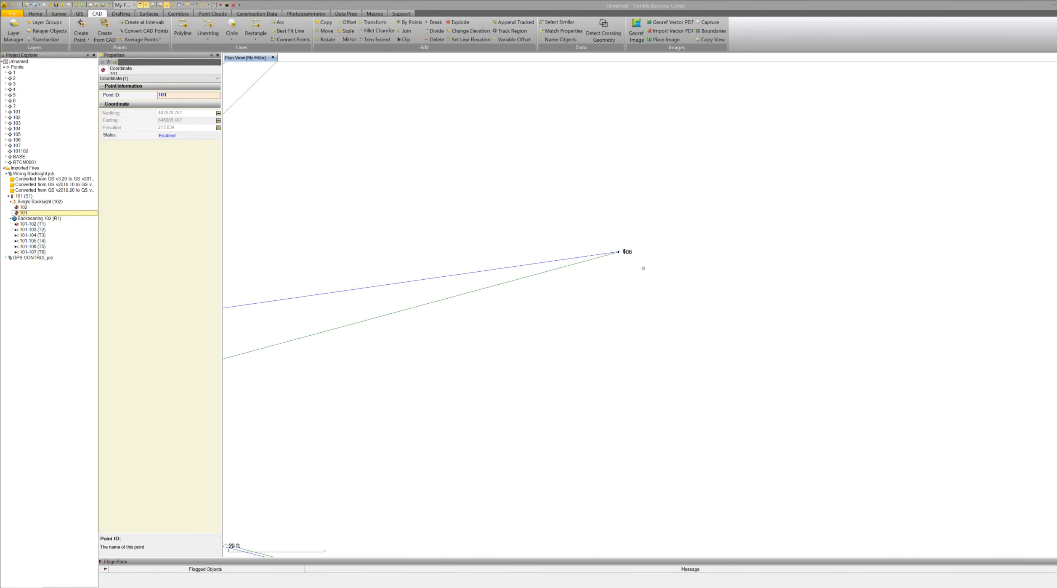
scroll(674, 274, down, 6)
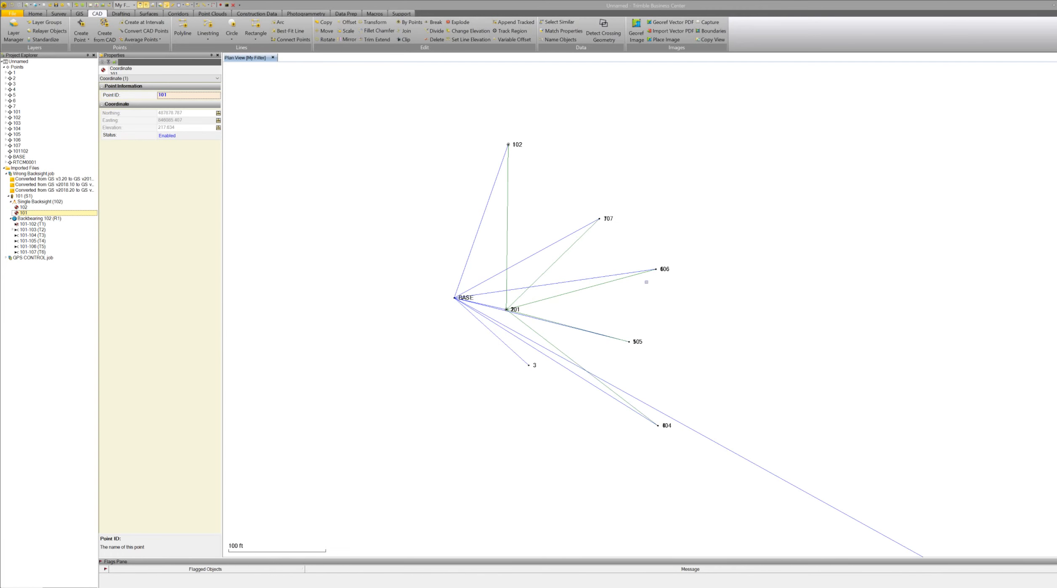
scroll(476, 270, up, 3)
scroll(514, 281, up, 5)
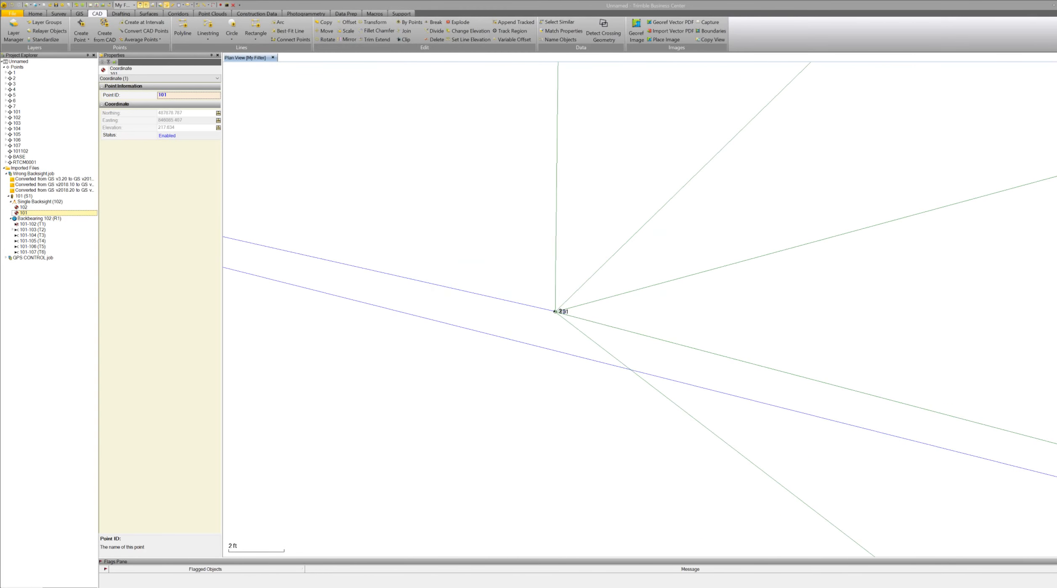
scroll(556, 311, up, 8)
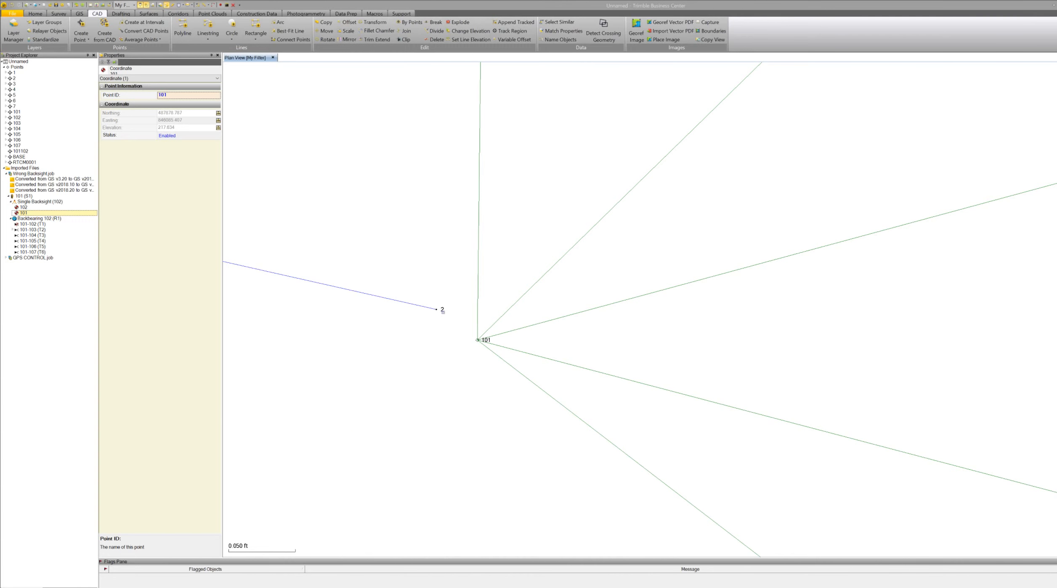
scroll(471, 333, down, 1)
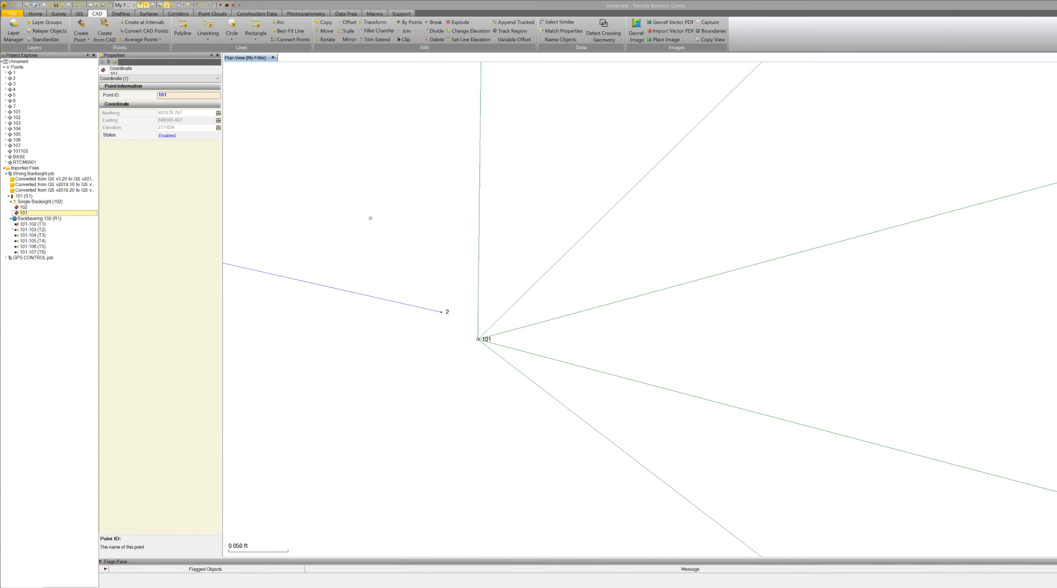
Run an inverse measurement at station 101 beside GPS control point 2, then zoom out around the station.
click(213, 5)
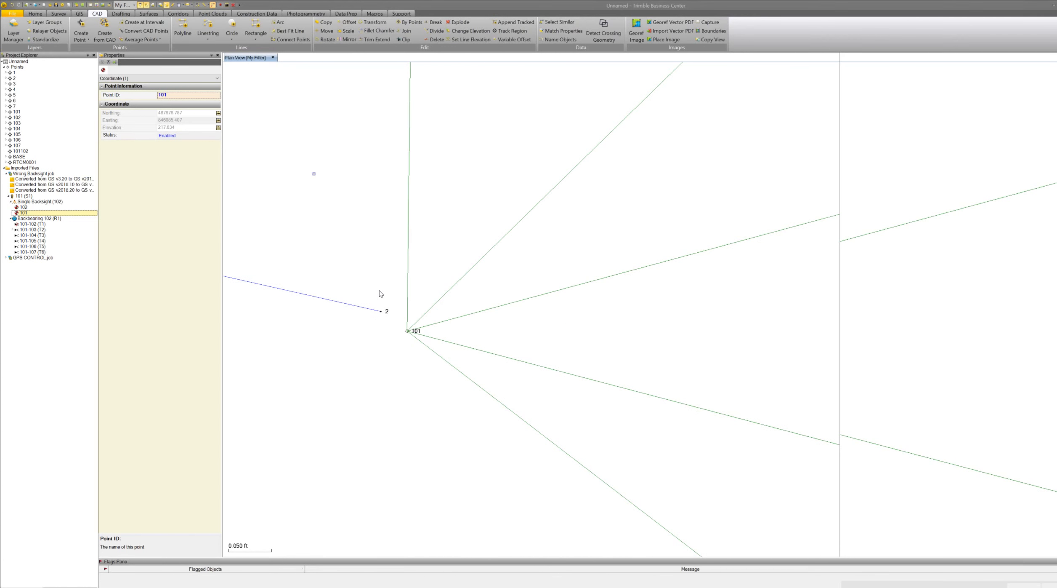
click(408, 330)
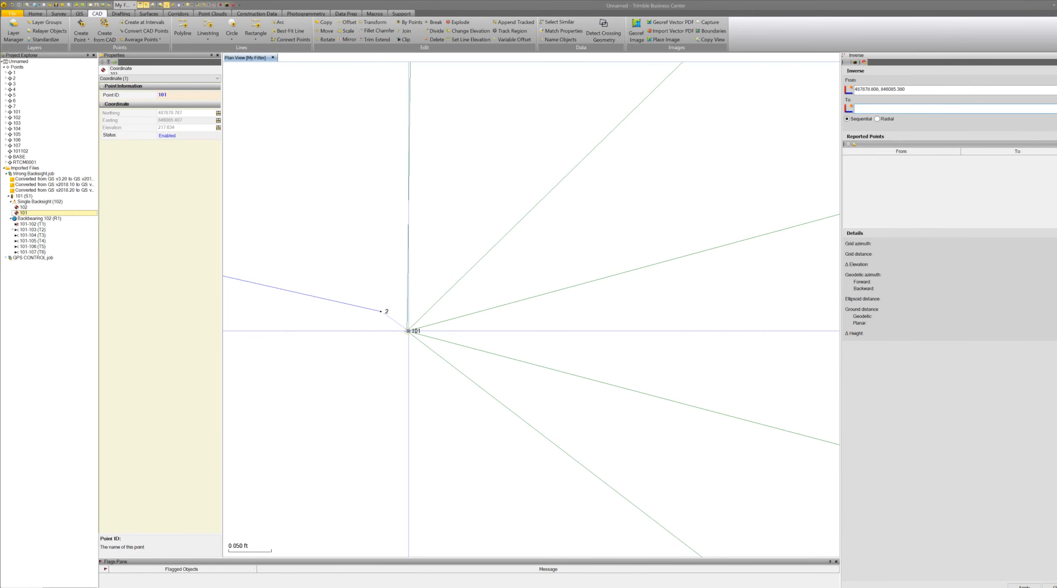
click(408, 331)
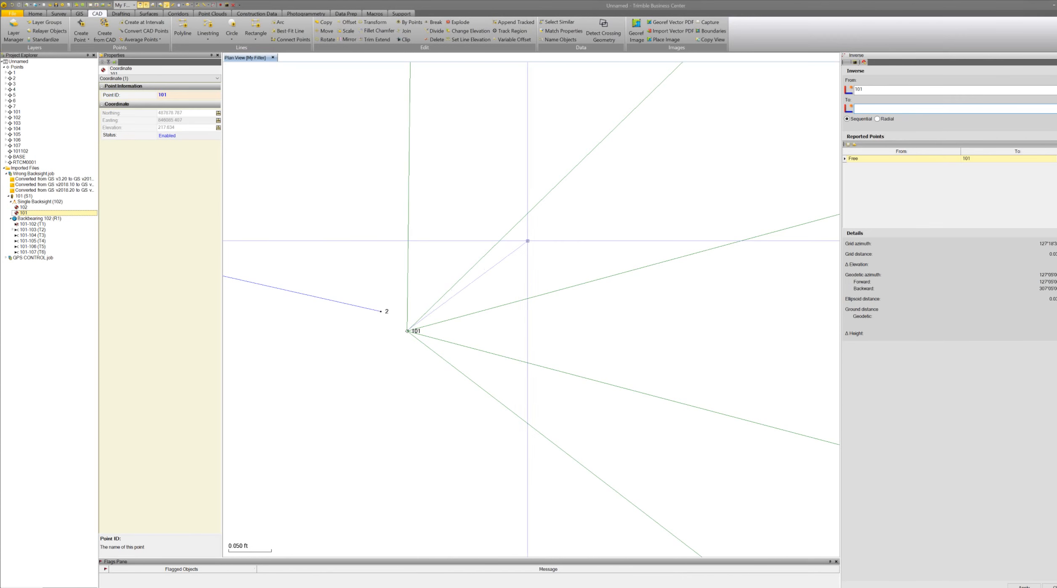
scroll(530, 274, down, 2)
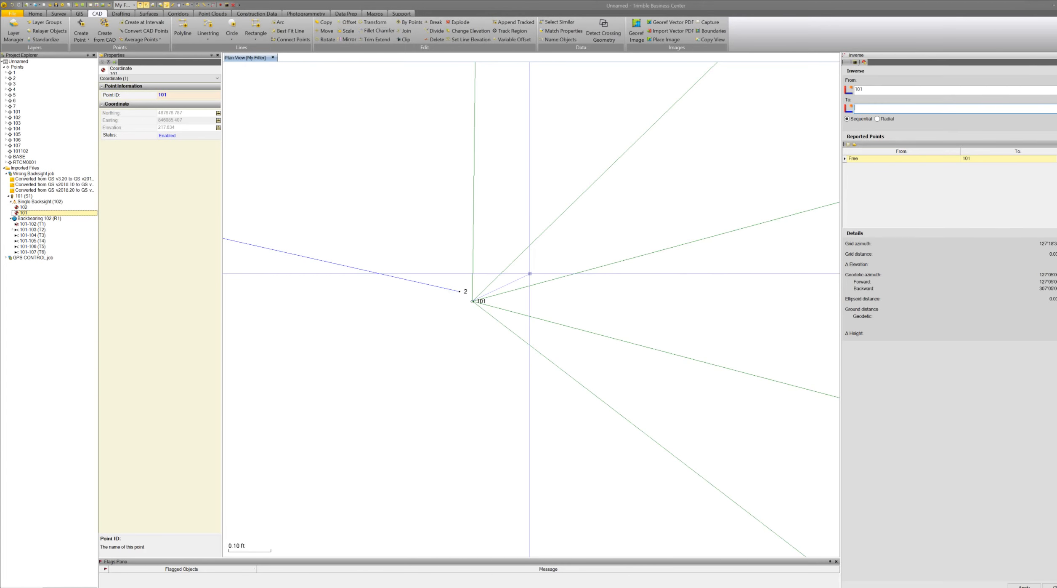
scroll(530, 273, down, 1)
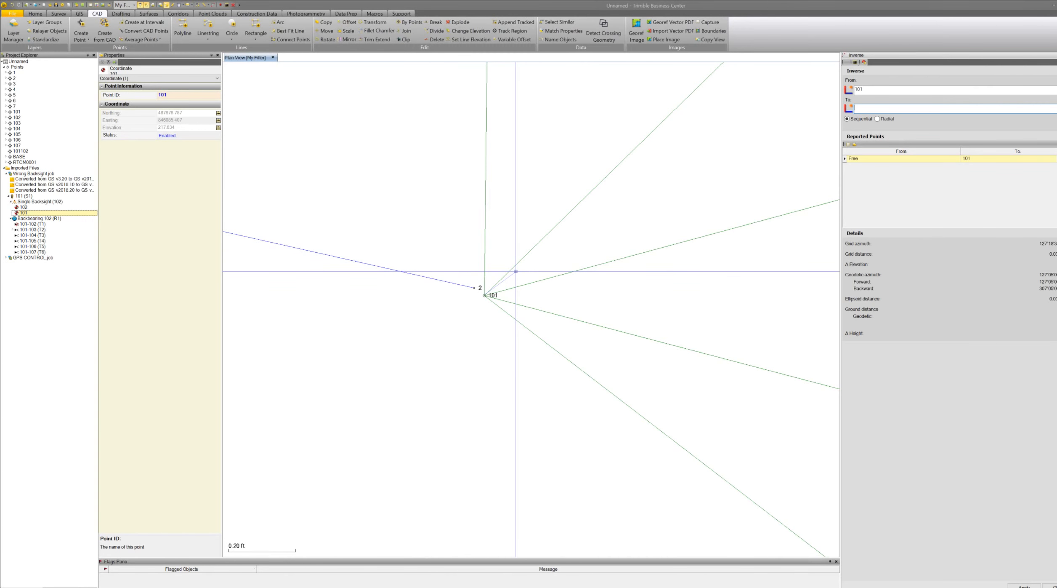
key(Escape)
scroll(582, 295, down, 1)
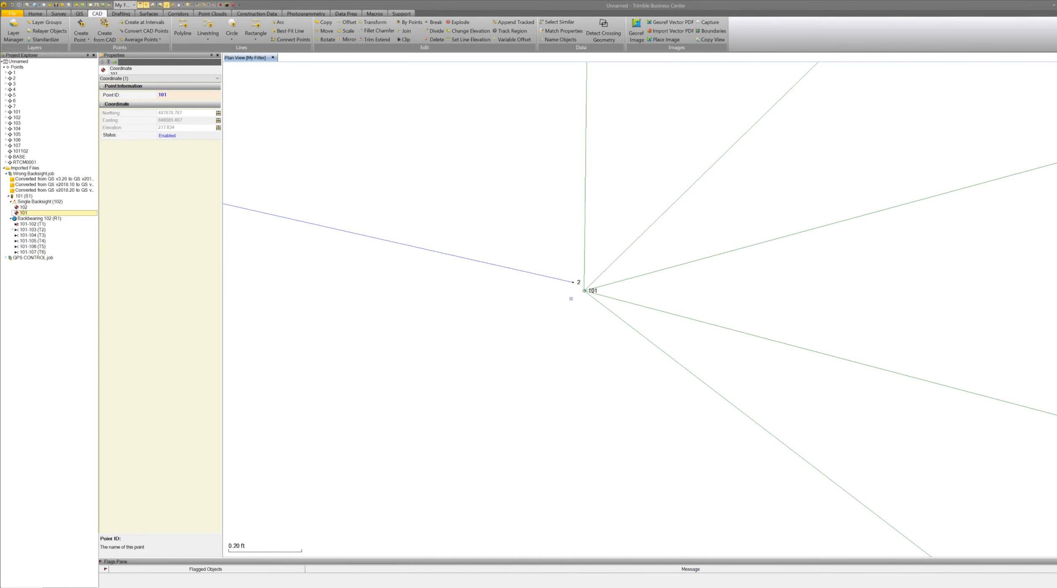
scroll(571, 298, down, 10)
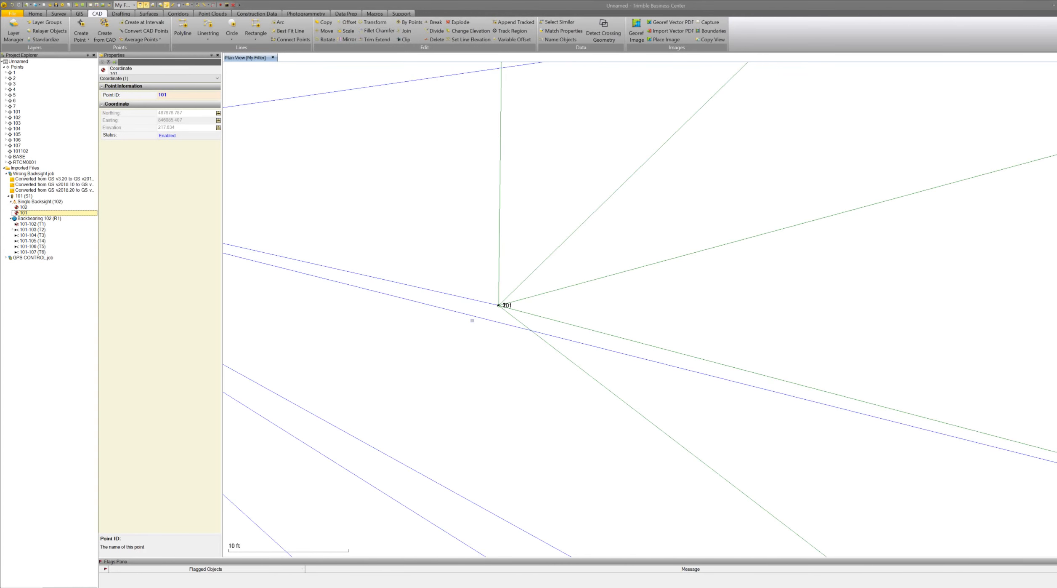
scroll(472, 320, down, 1)
Set the raw target height to 6.5 ft and the prism type to R10 360° for observations 101-103 through 101-107.
click(29, 230)
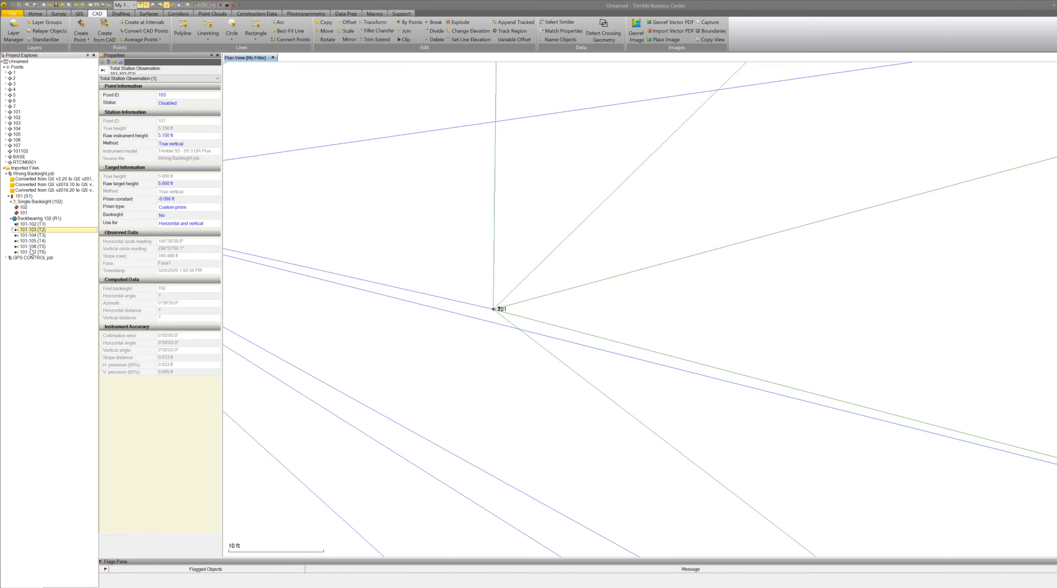
click(30, 251)
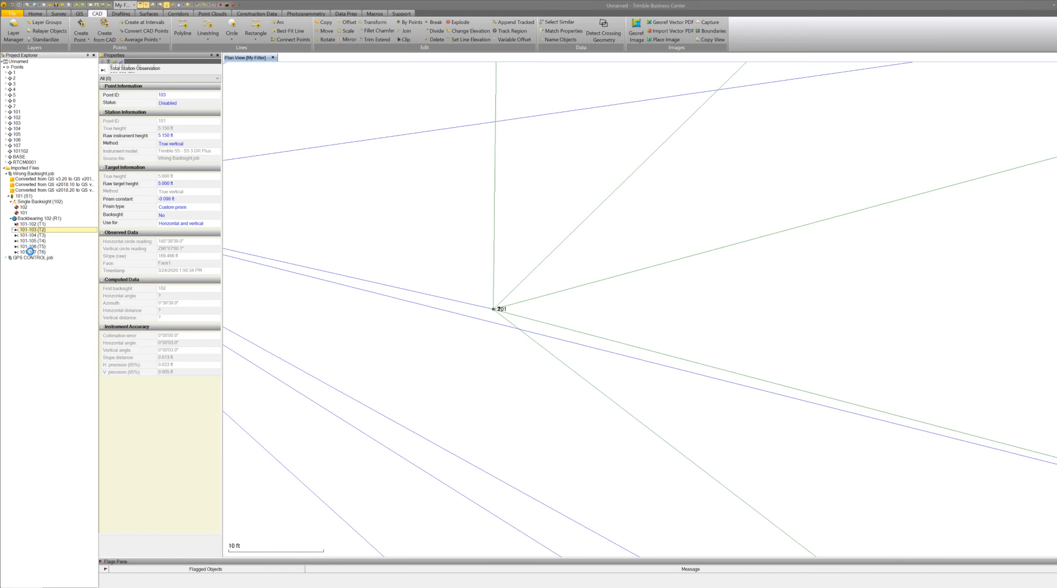
click(187, 183)
text(6.5)
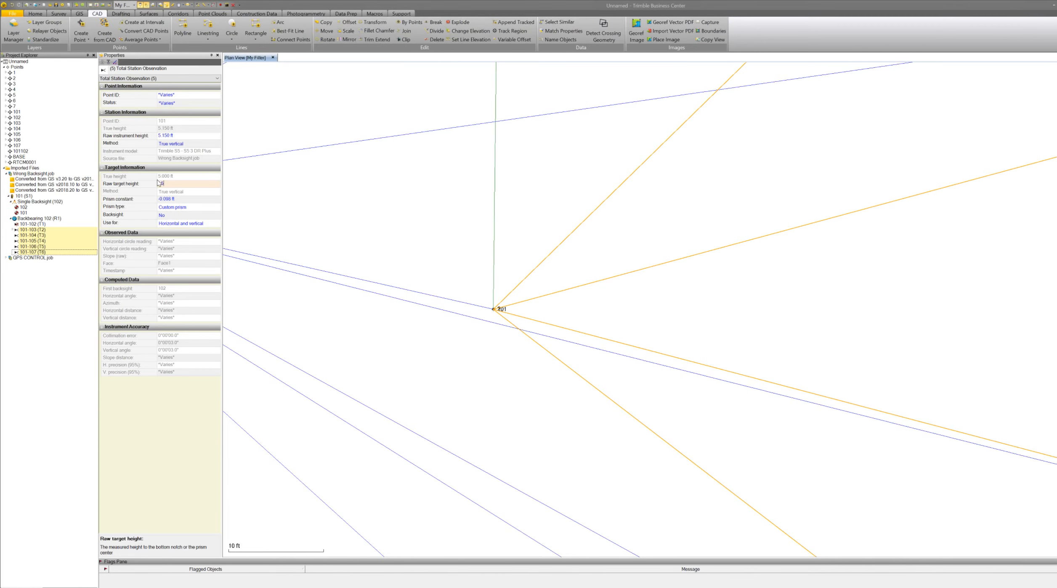
click(180, 206)
click(180, 206)
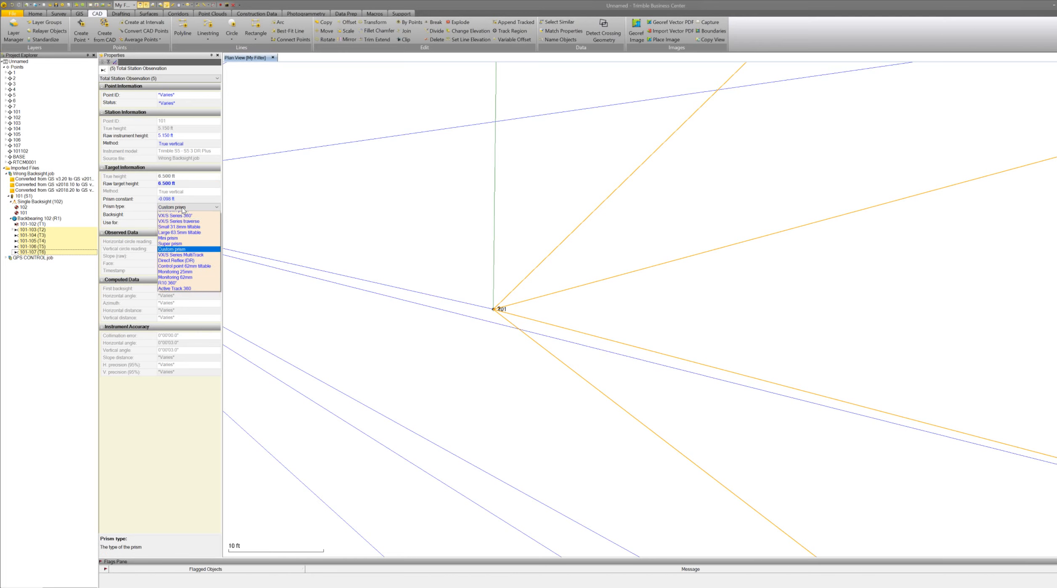
click(184, 287)
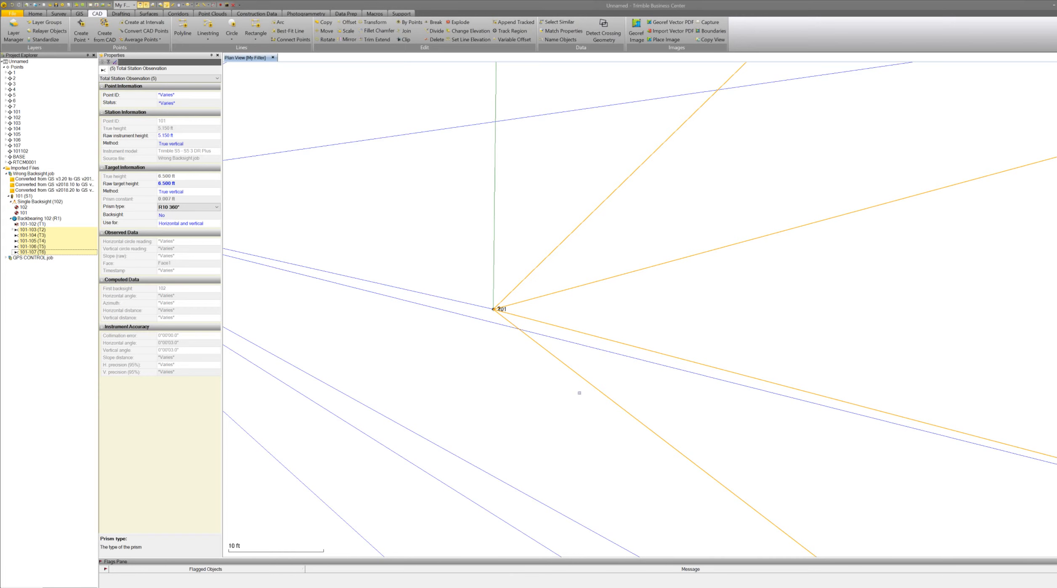
Turn on point elevation labels in the view filter settings.
click(69, 587)
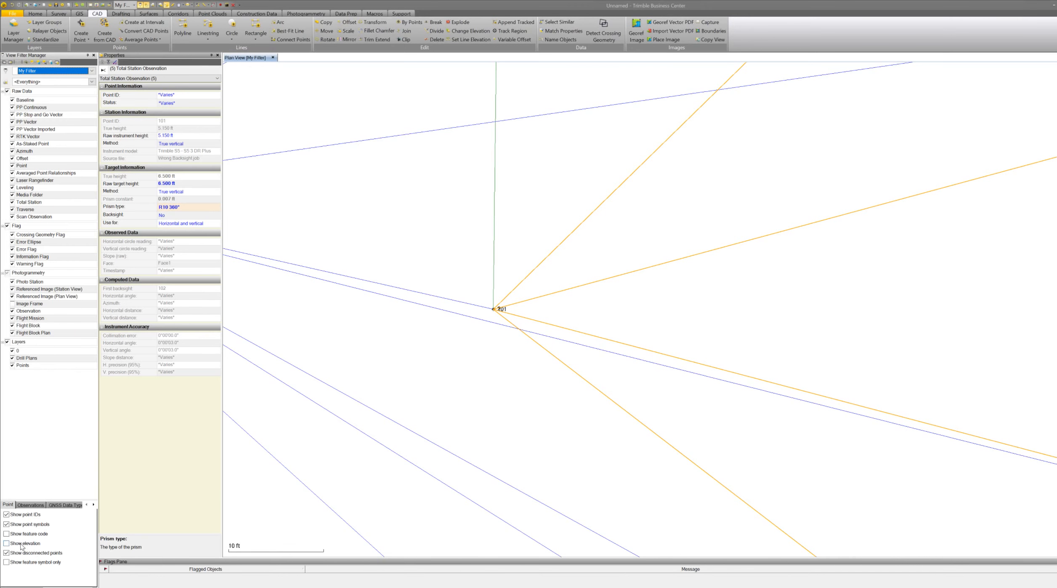
click(26, 543)
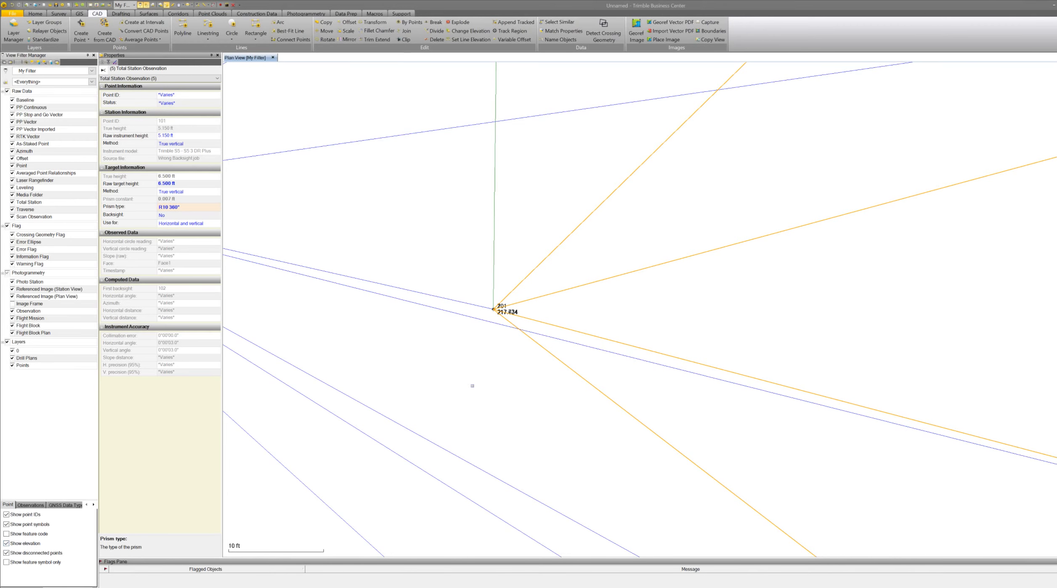
scroll(472, 386, down, 2)
scroll(381, 382, down, 5)
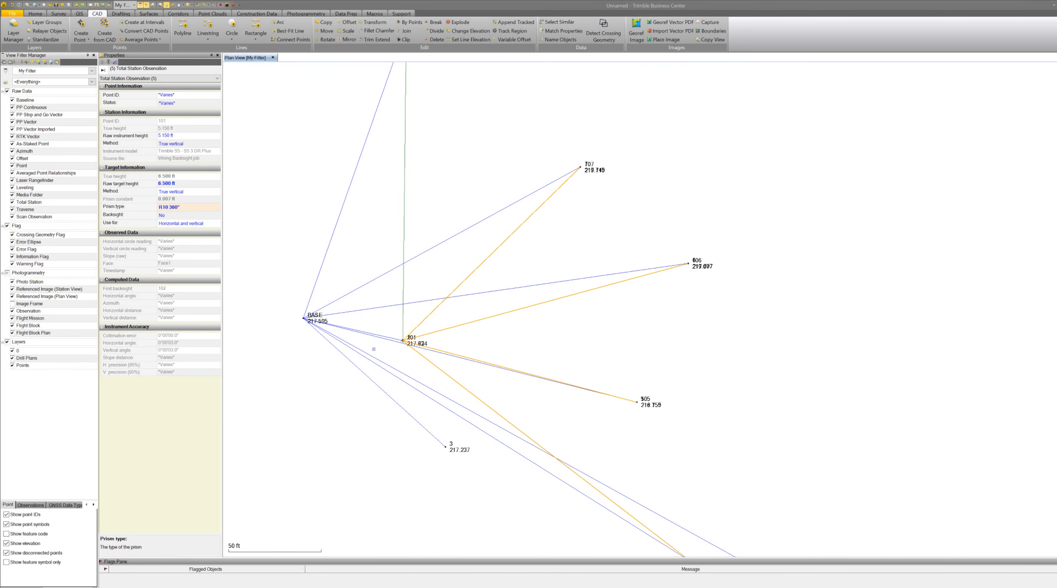
scroll(658, 412, up, 3)
scroll(557, 325, up, 10)
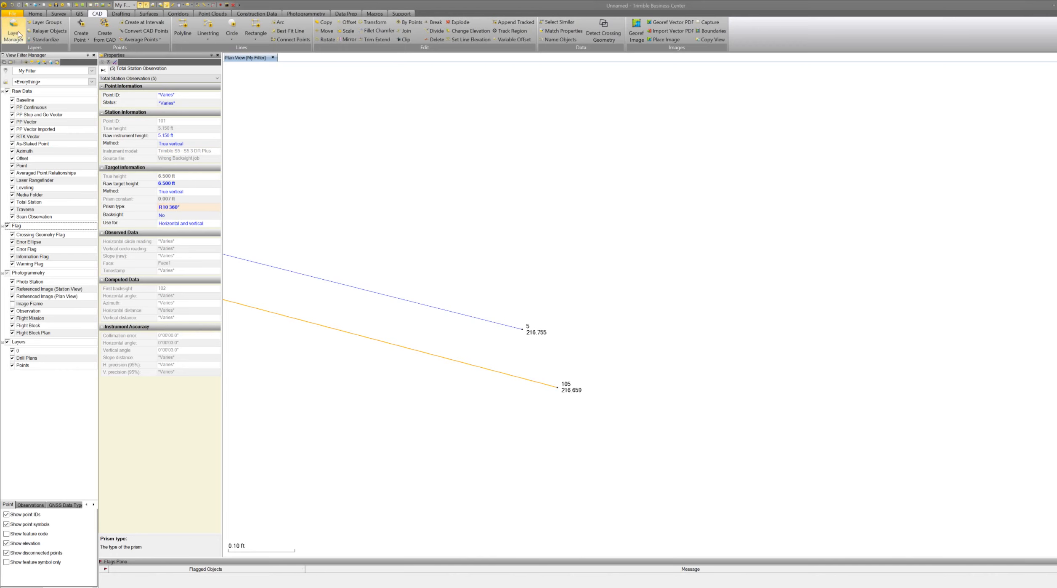
Undo and redo the target changes to compare point 105's elevation with GPS point 5.
click(13, 7)
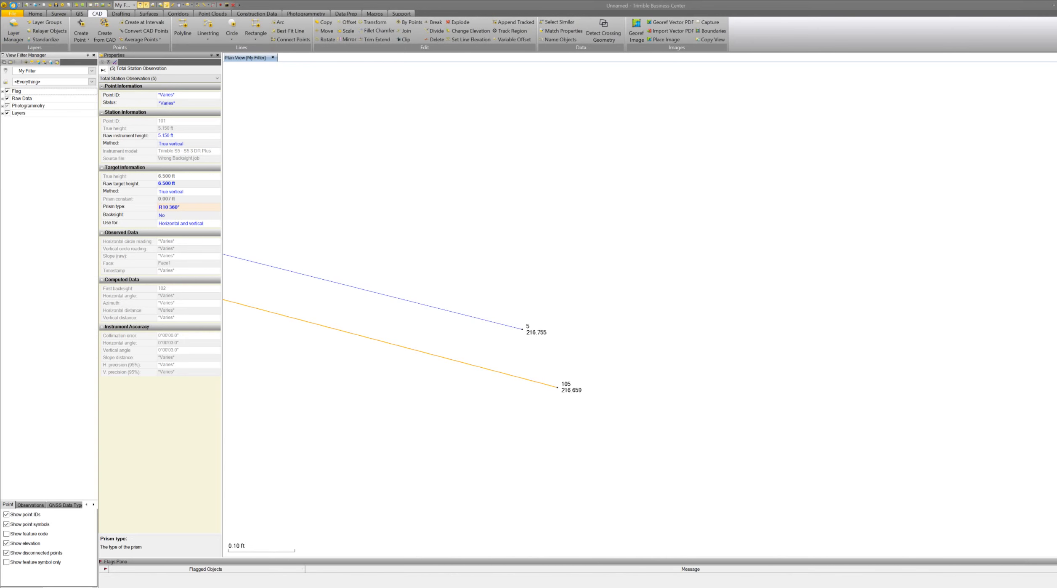
click(19, 5)
click(13, 5)
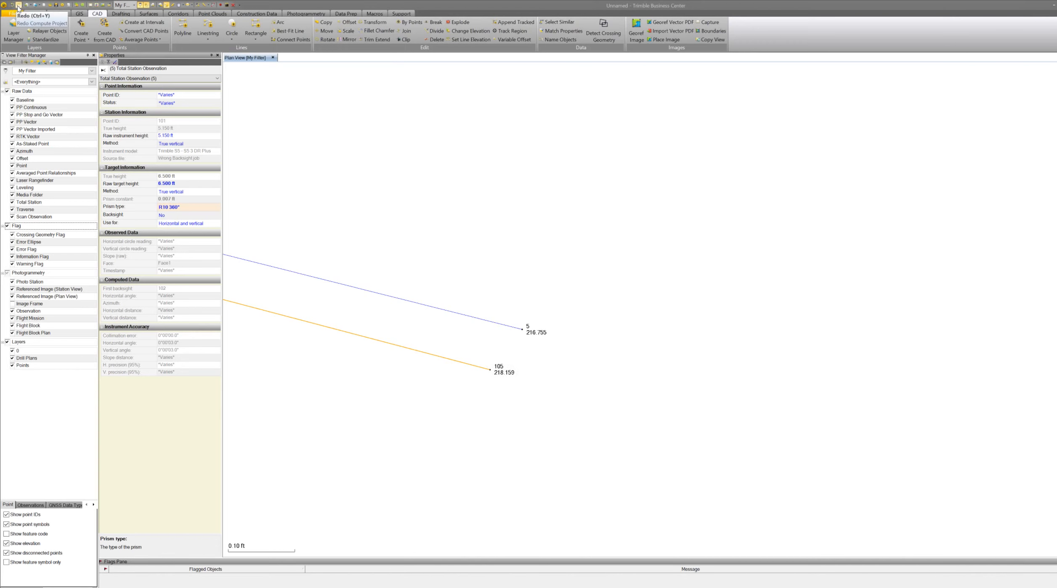
click(18, 5)
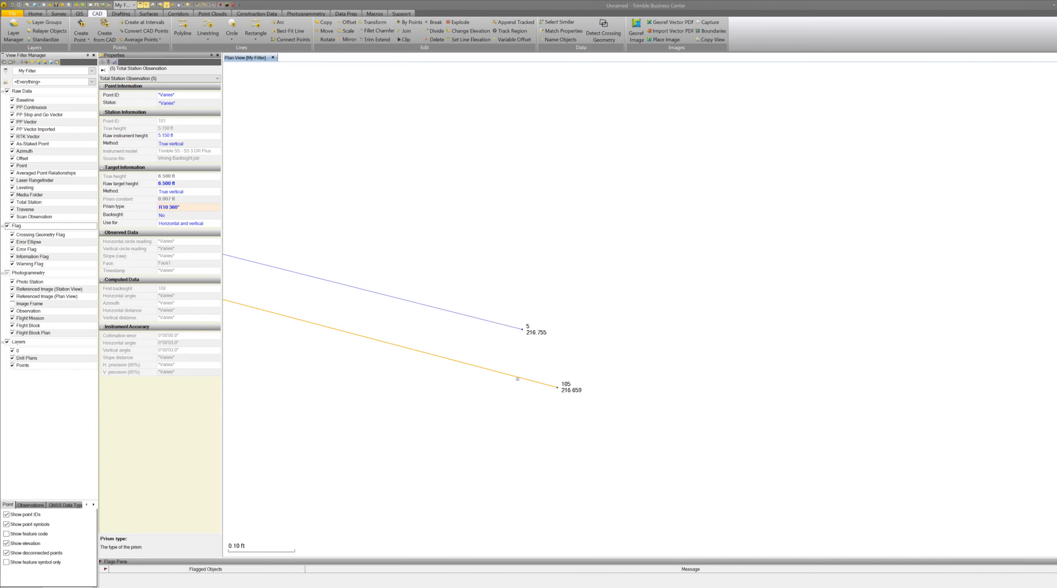
Measure the inverse between GPS control point 5 and point 105.
scroll(550, 386, down, 5)
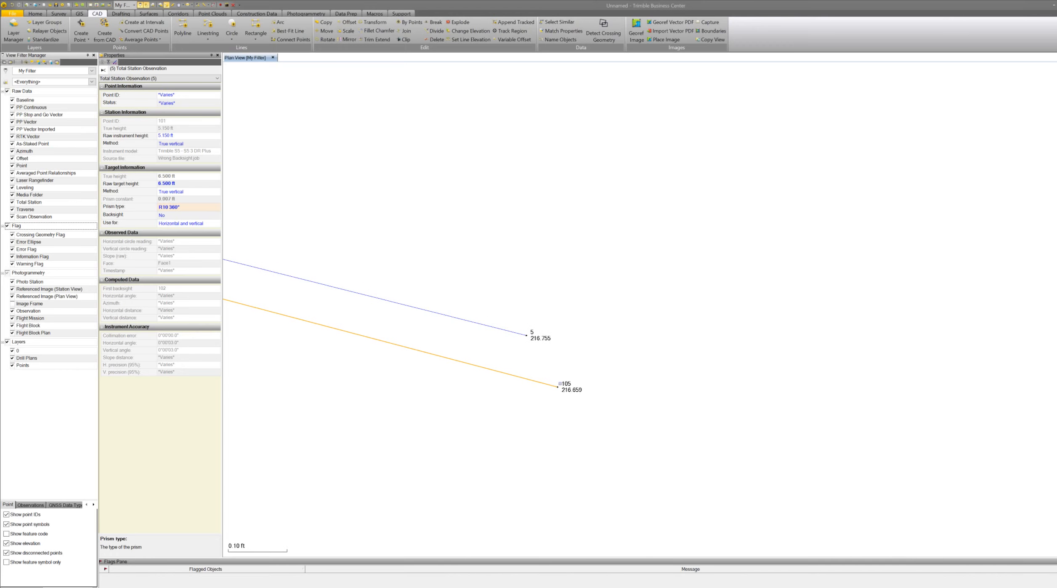
scroll(585, 322, down, 8)
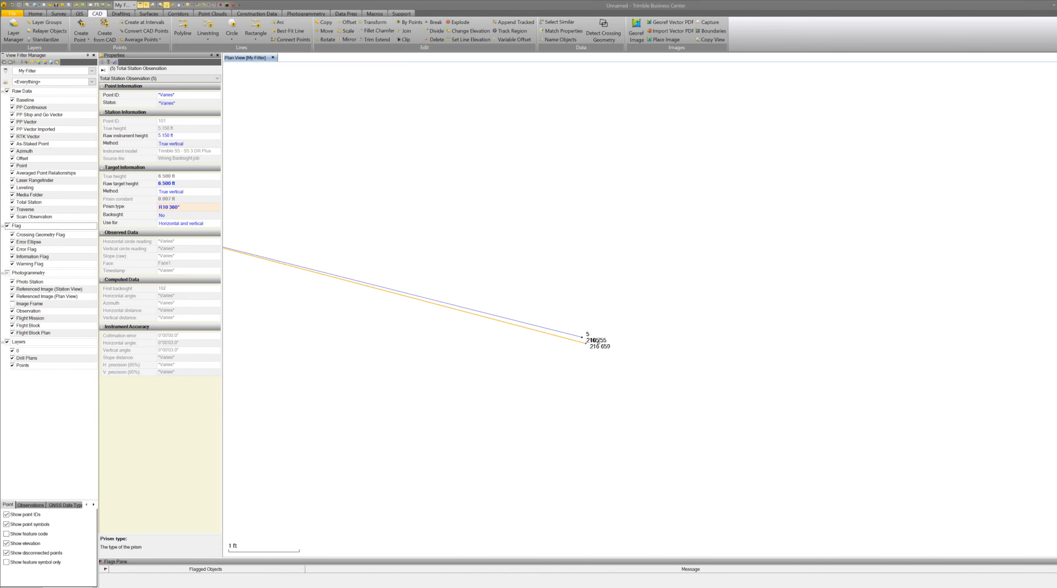
scroll(634, 347, down, 2)
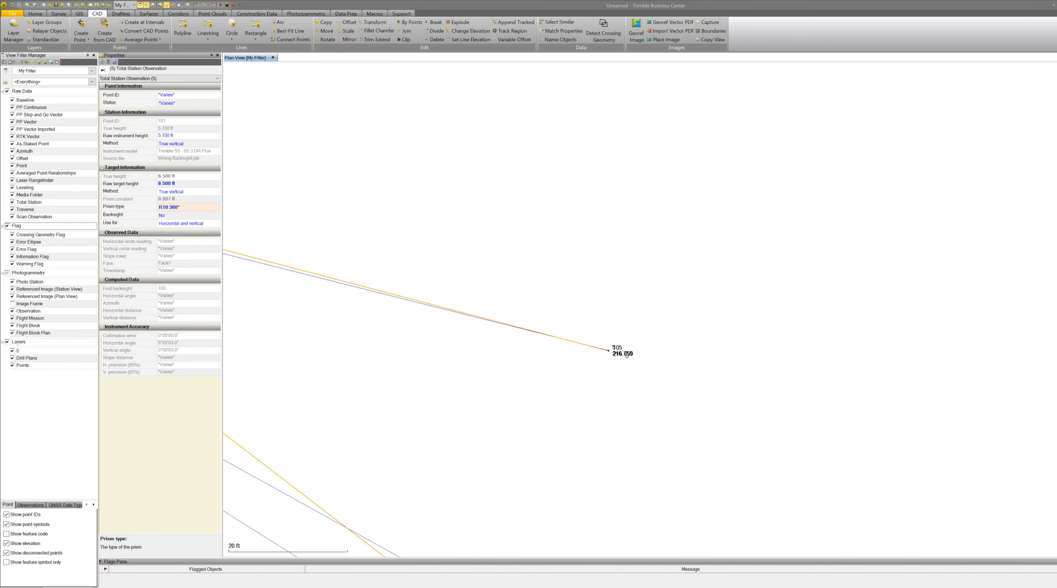
scroll(627, 356, down, 3)
scroll(624, 358, down, 5)
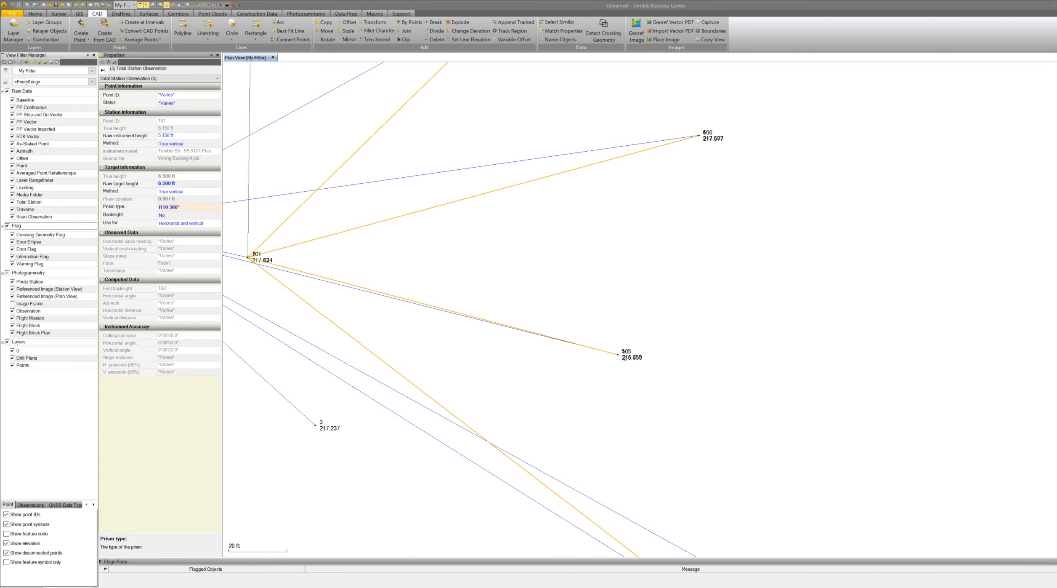
scroll(642, 345, up, 14)
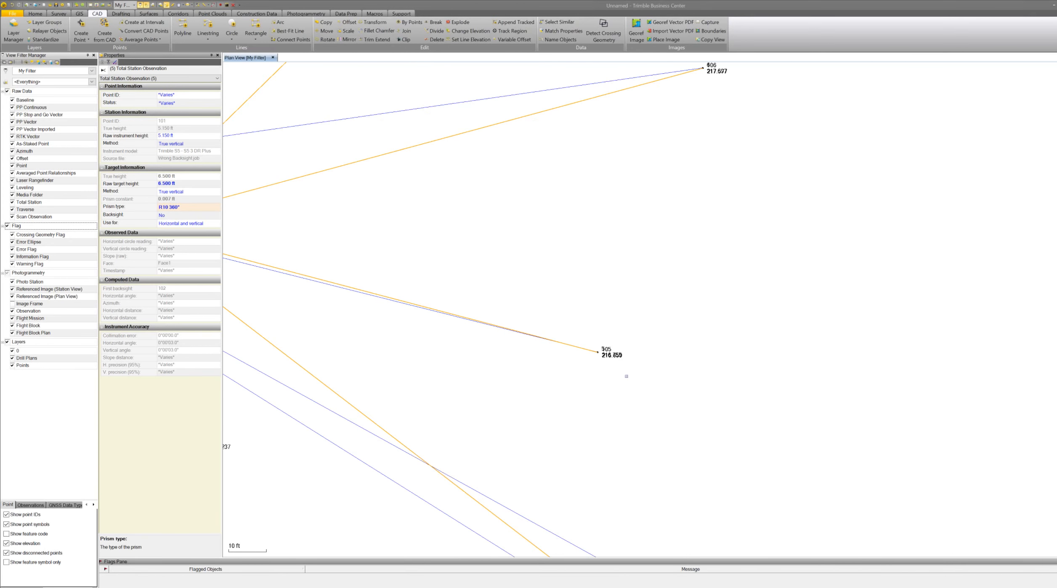
scroll(588, 324, up, 1)
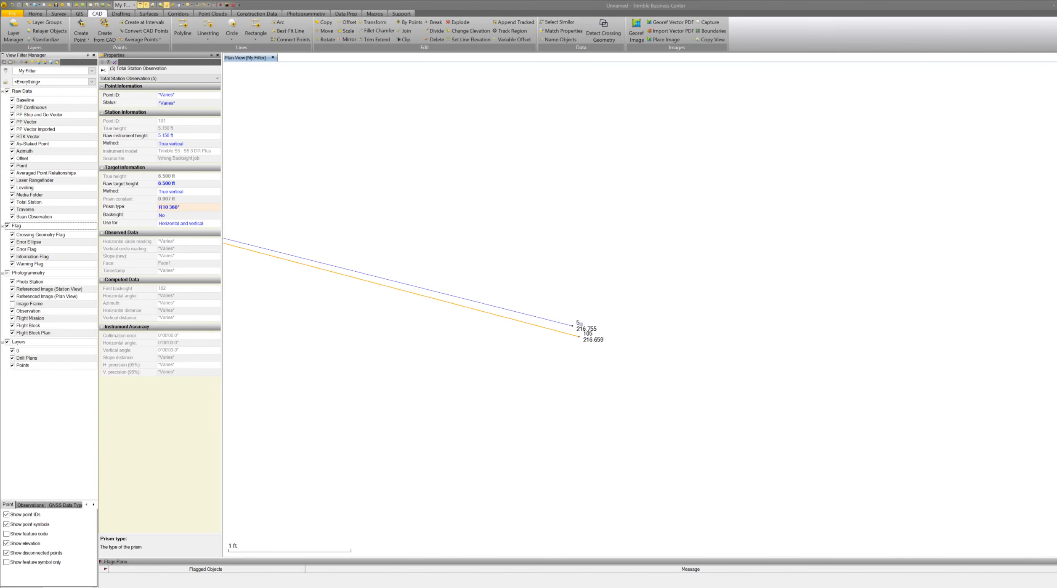
click(213, 5)
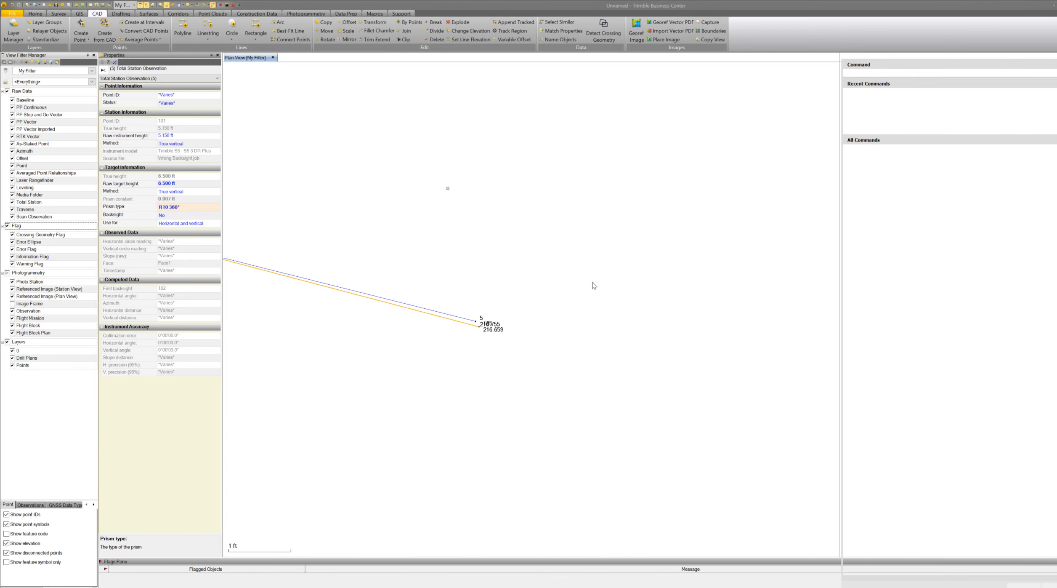
click(480, 326)
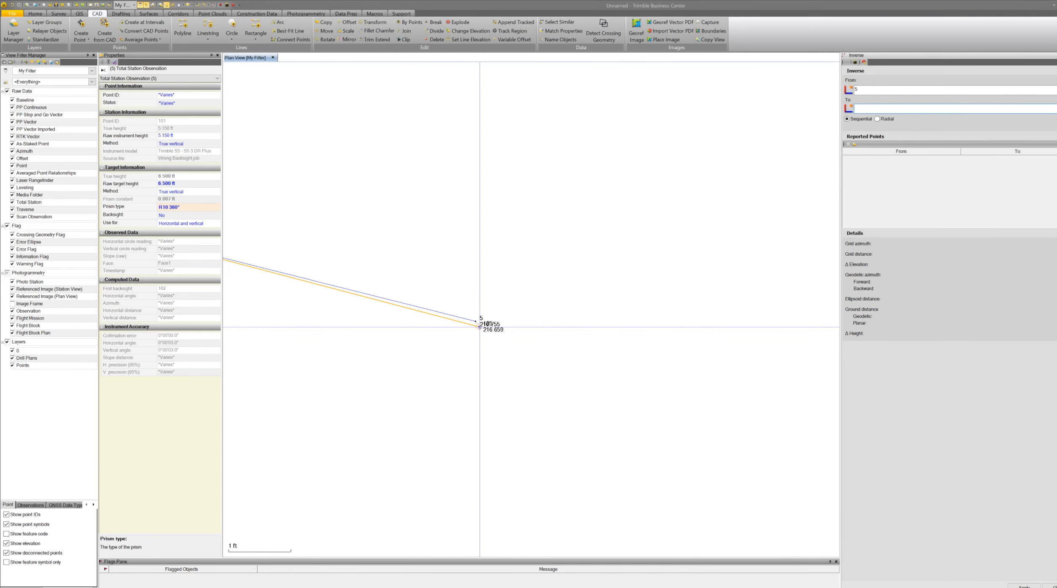
click(479, 327)
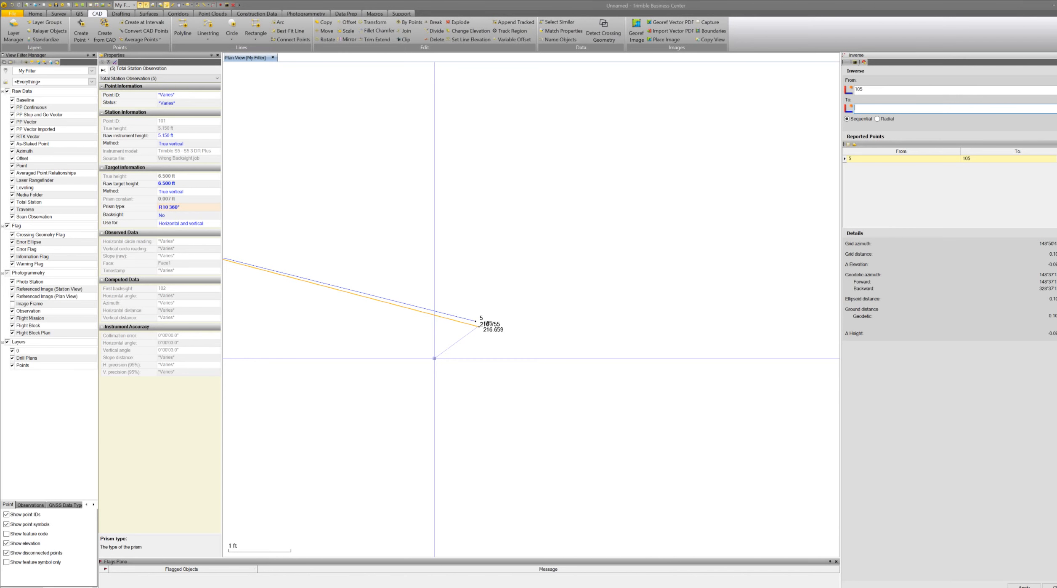
key(Escape)
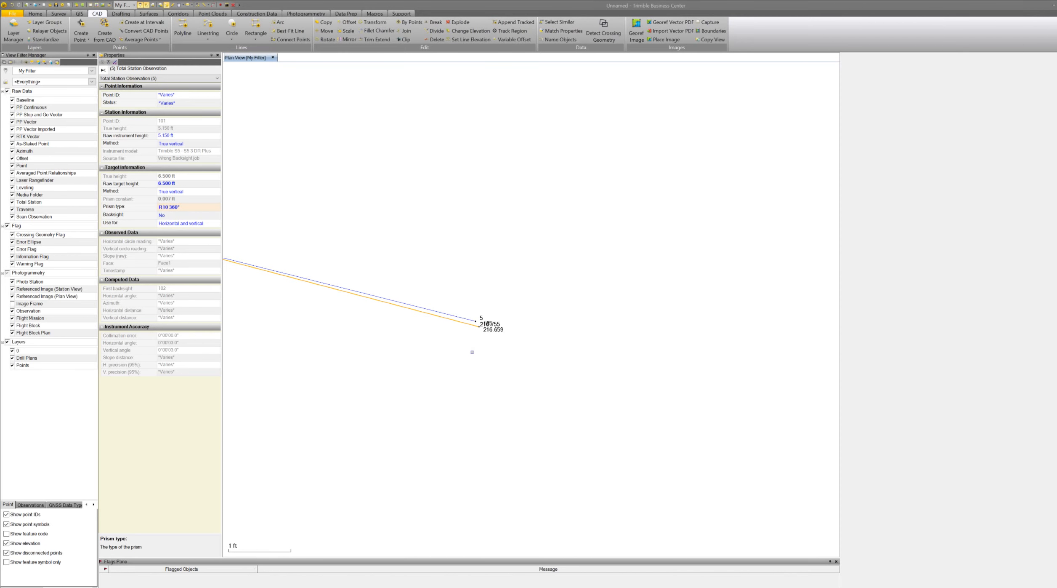
Open and review the point derivation report for point 105, then close it.
click(594, 336)
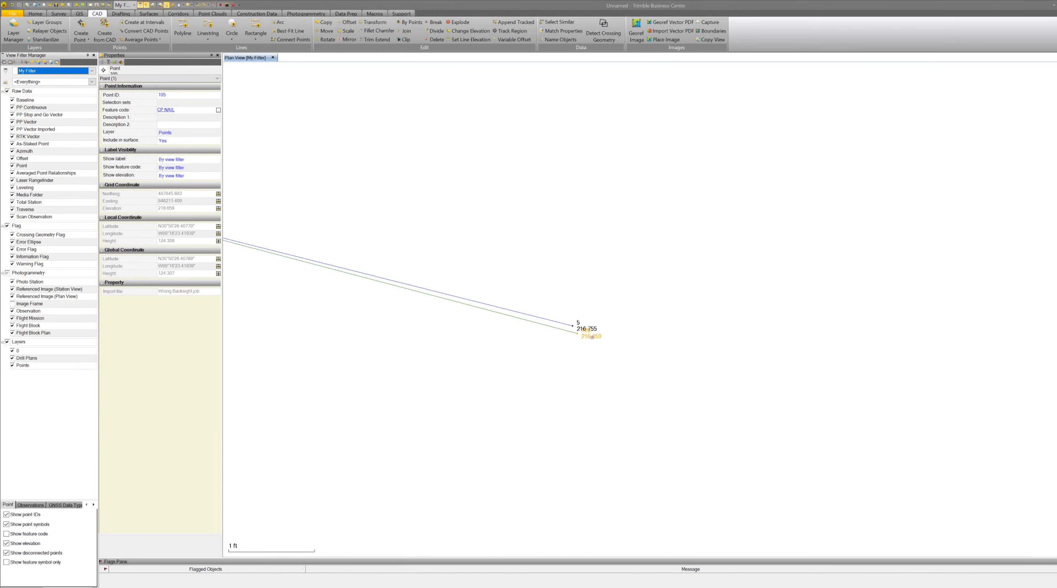
right_click(592, 337)
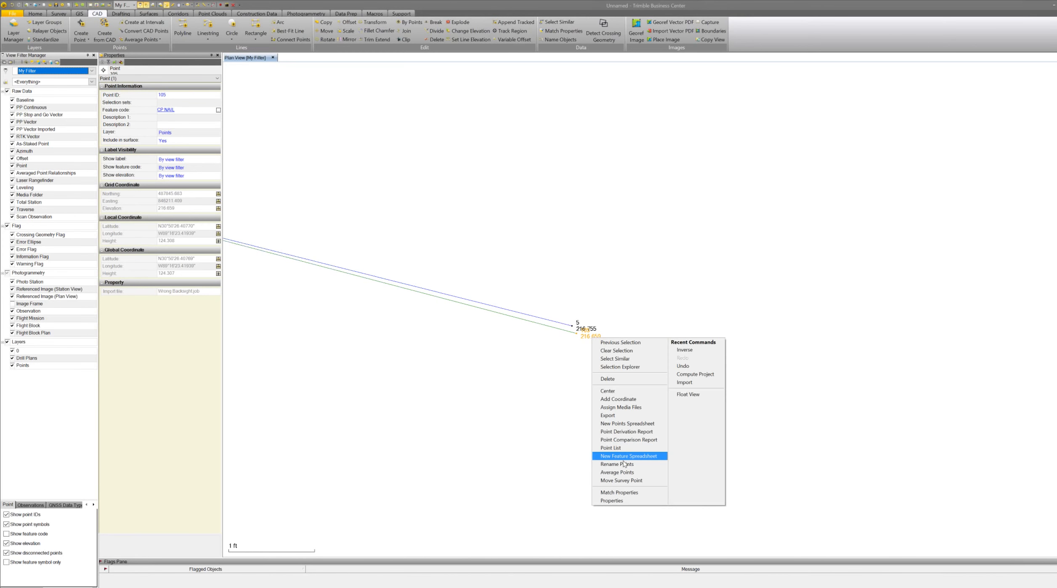
click(625, 434)
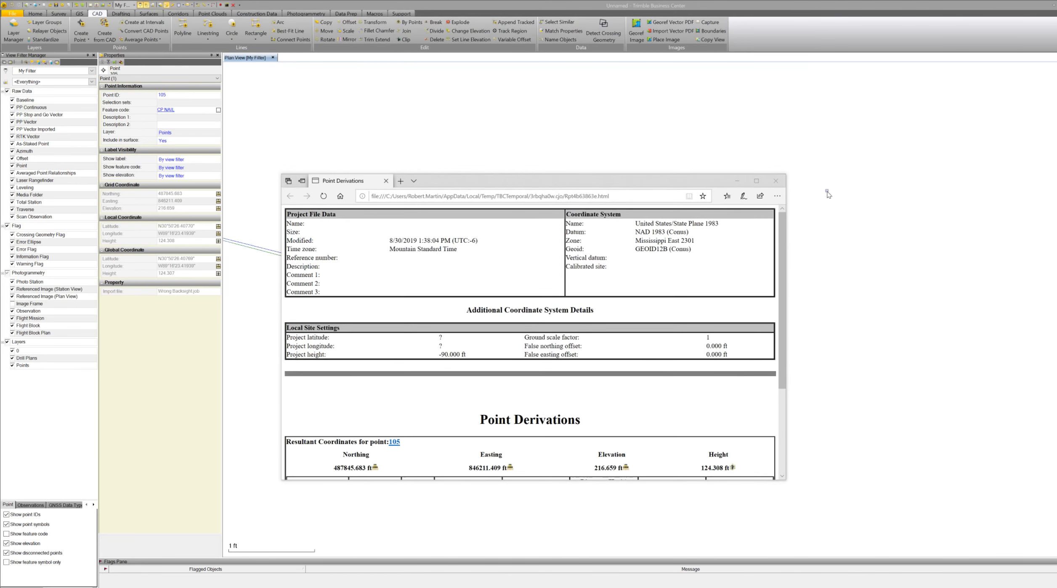
click(757, 182)
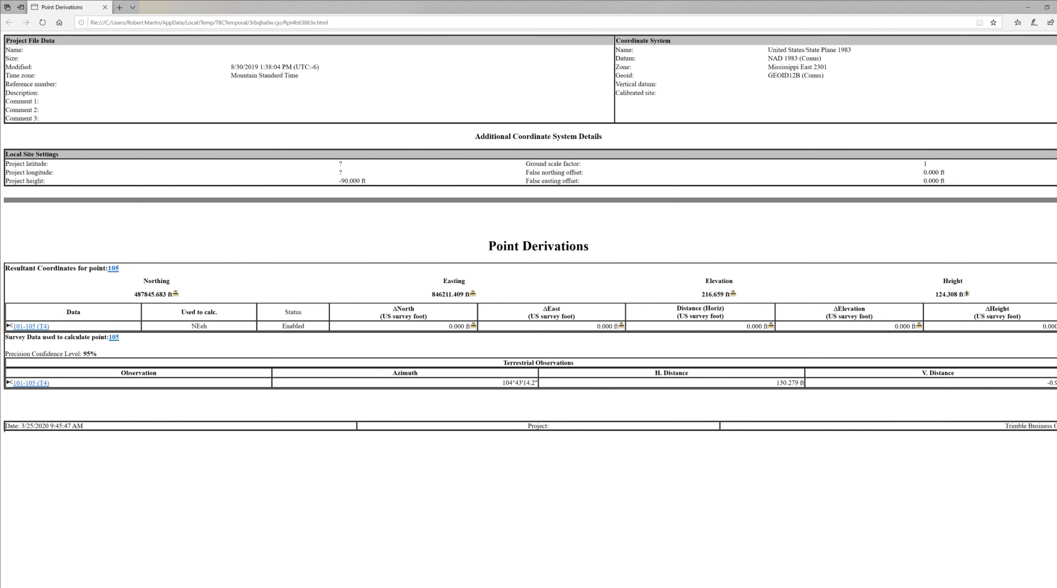
click(1056, 7)
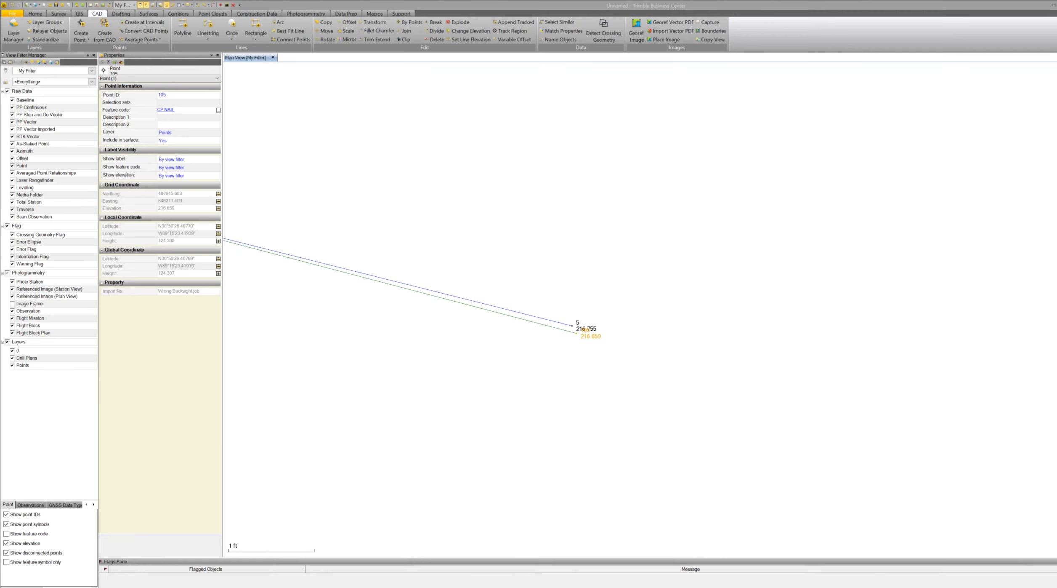
Open the point derivation report for GPS control point 5, then close it.
click(577, 322)
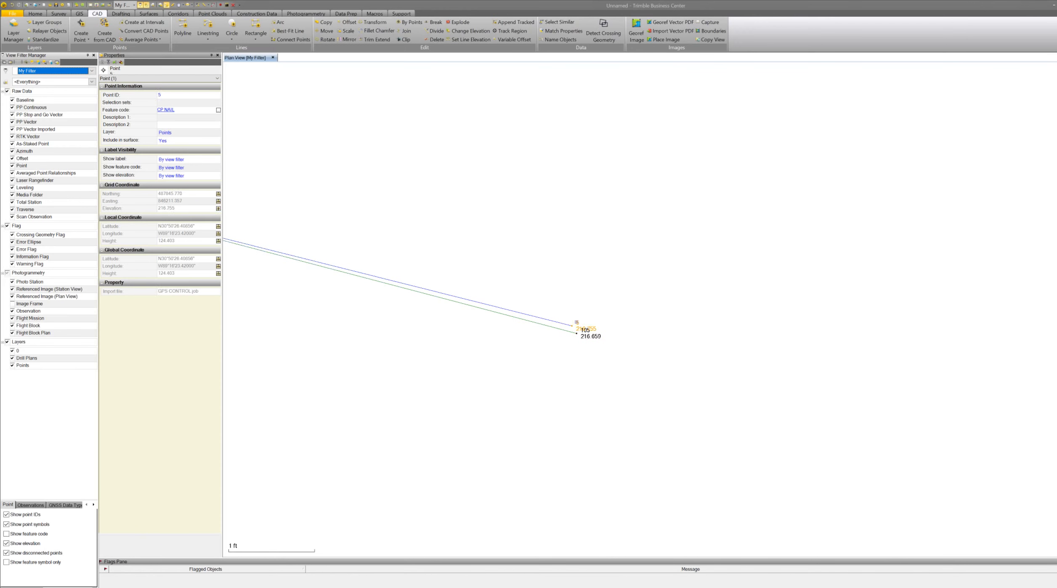
right_click(578, 323)
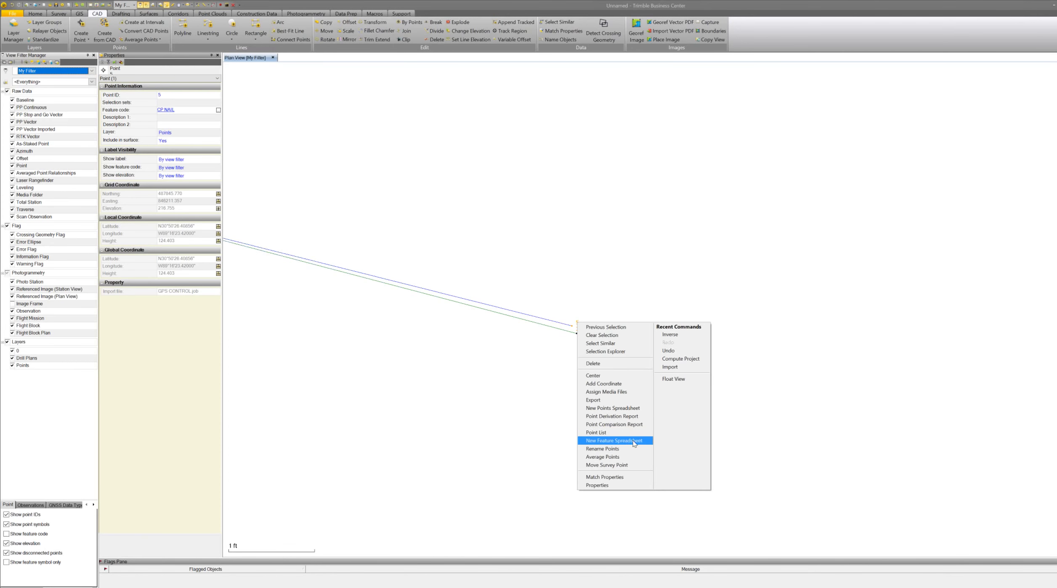
click(618, 416)
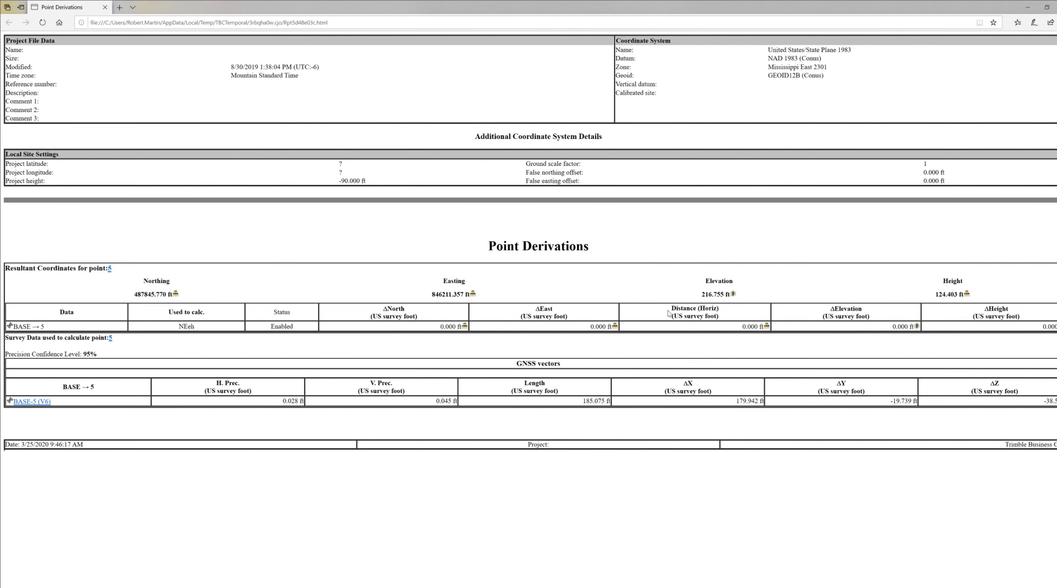
click(1026, 9)
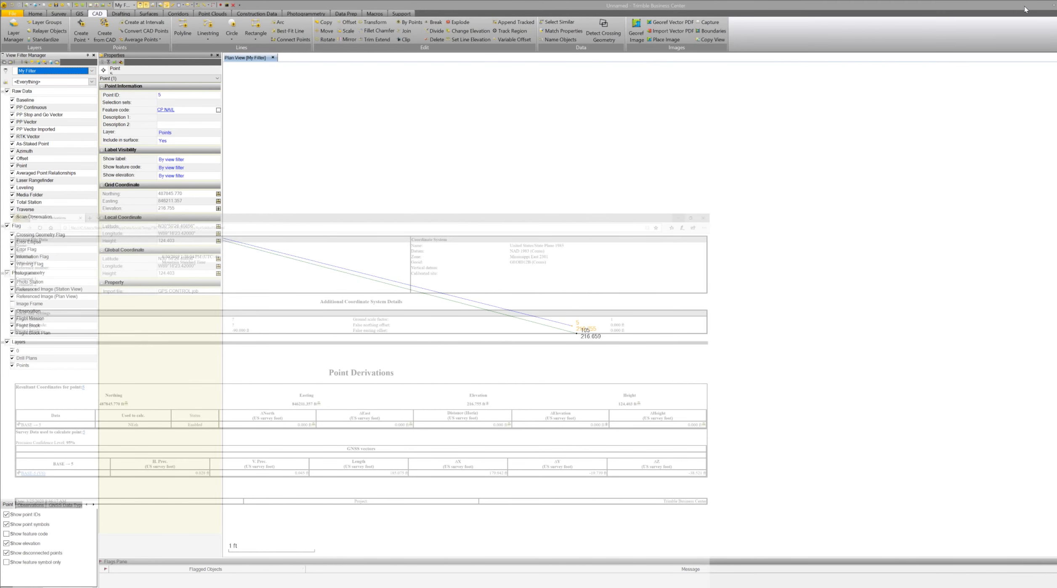
Inspect the properties of the RTK vector measured to GPS point 5.
scroll(595, 325, up, 6)
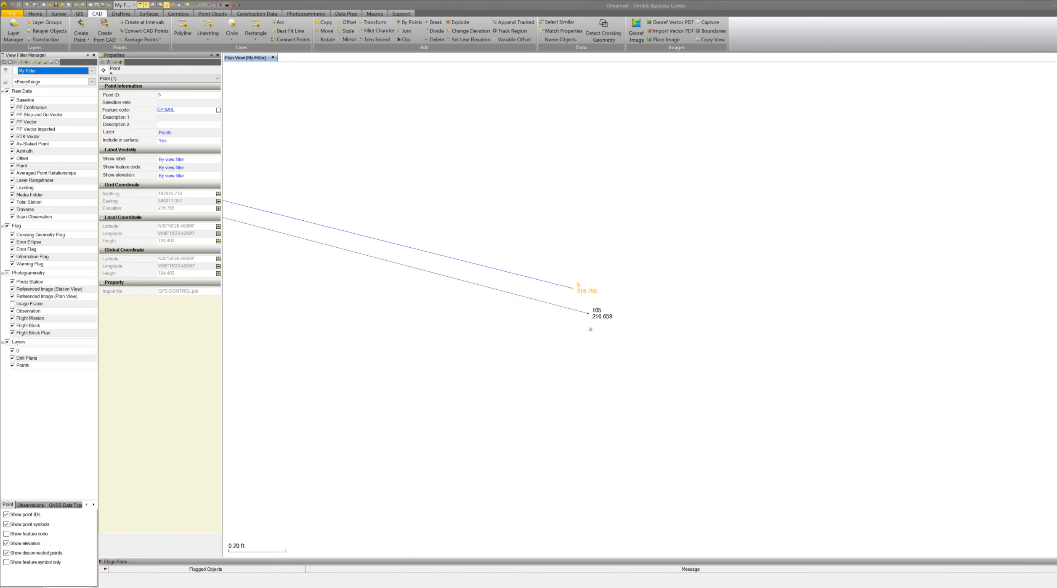
drag(655, 243, 566, 334)
right_click(582, 346)
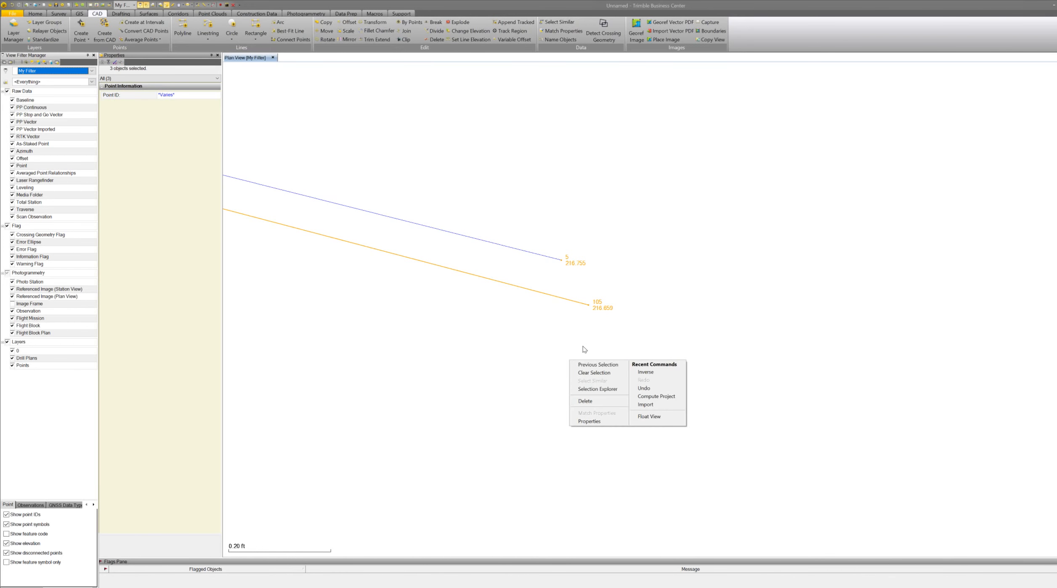
key(Escape)
click(581, 345)
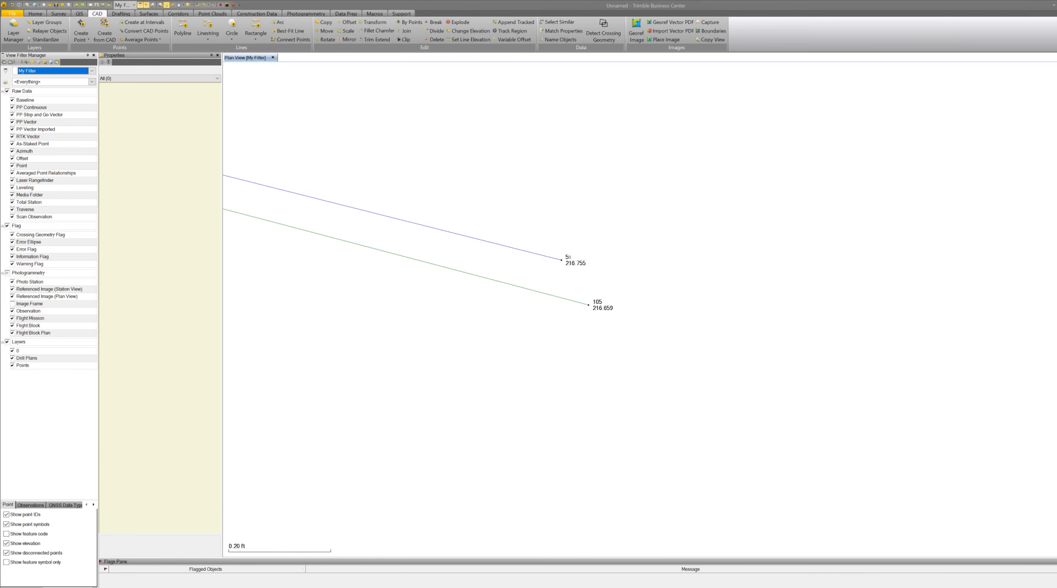
click(544, 256)
right_click(544, 256)
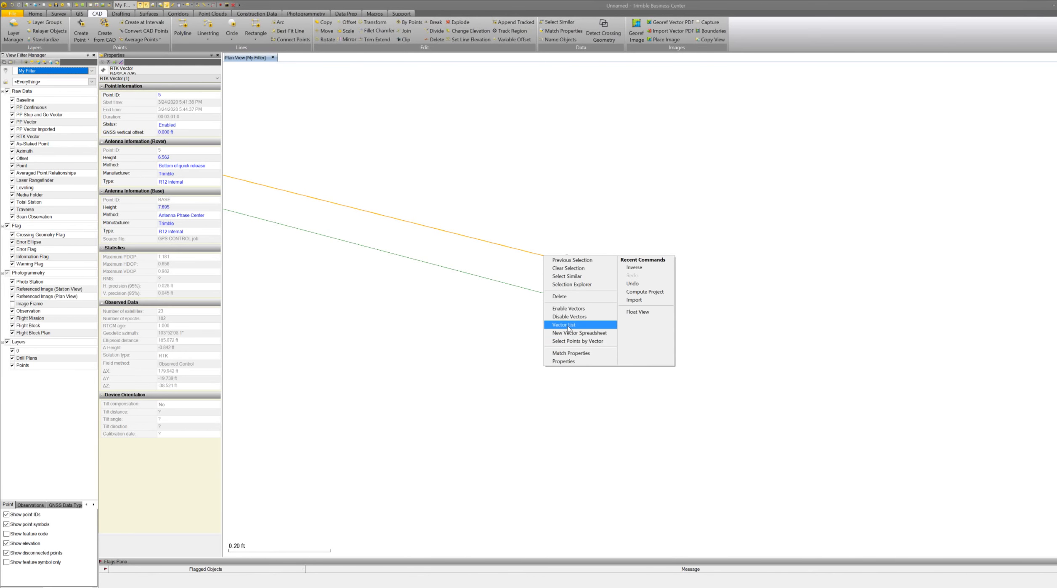
click(529, 356)
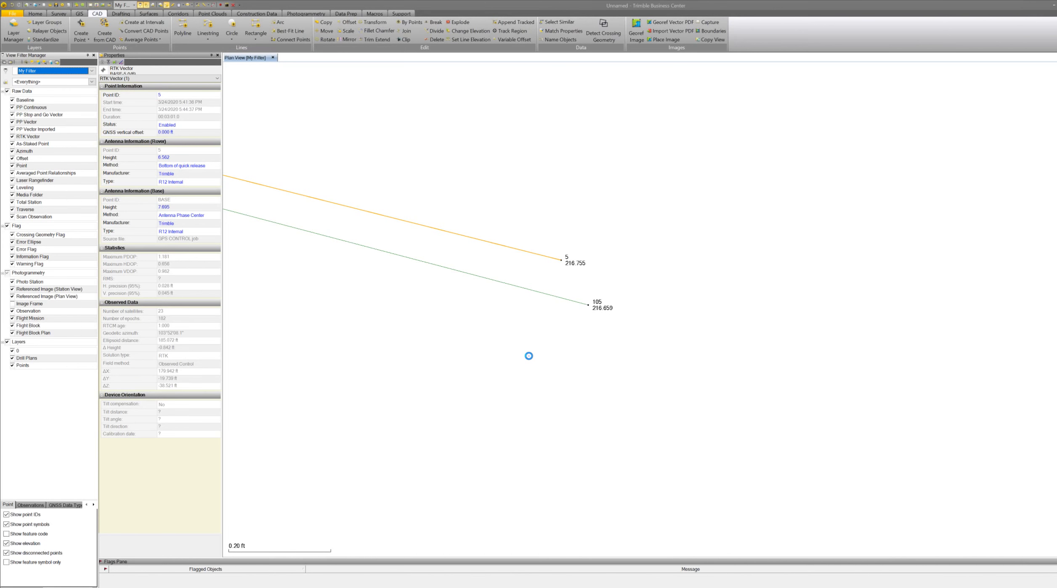
Merge points 2 and 101, keeping point 2 as the final point.
scroll(700, 335, down, 10)
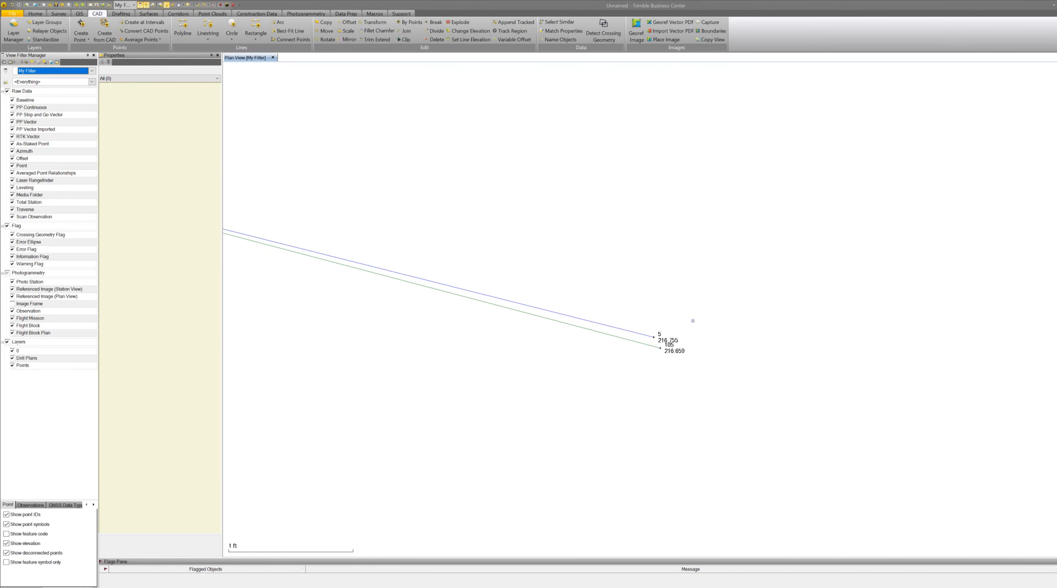
scroll(699, 335, down, 7)
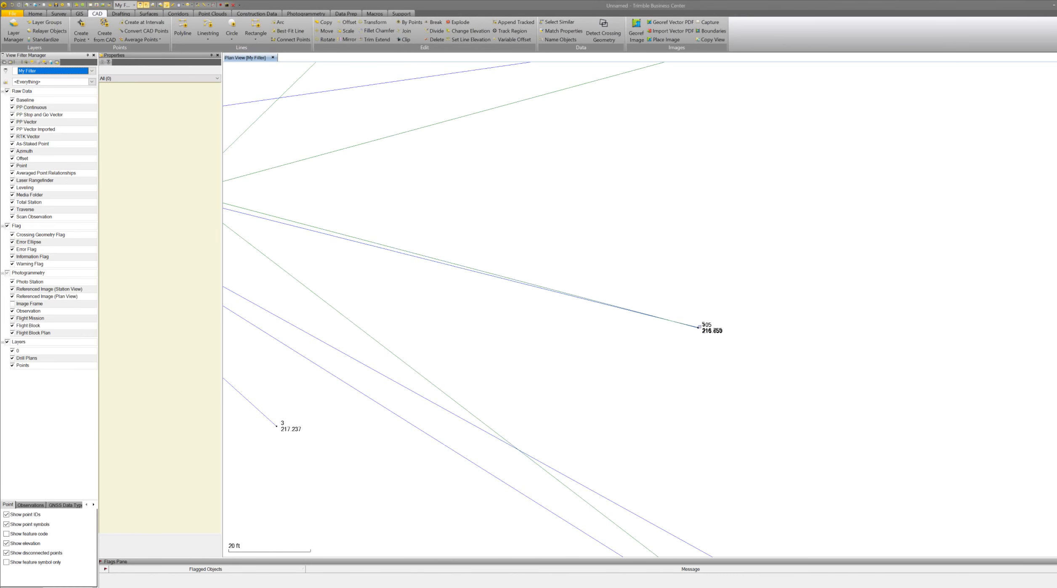
scroll(457, 250, up, 1)
drag(456, 250, 543, 282)
scroll(543, 282, up, 12)
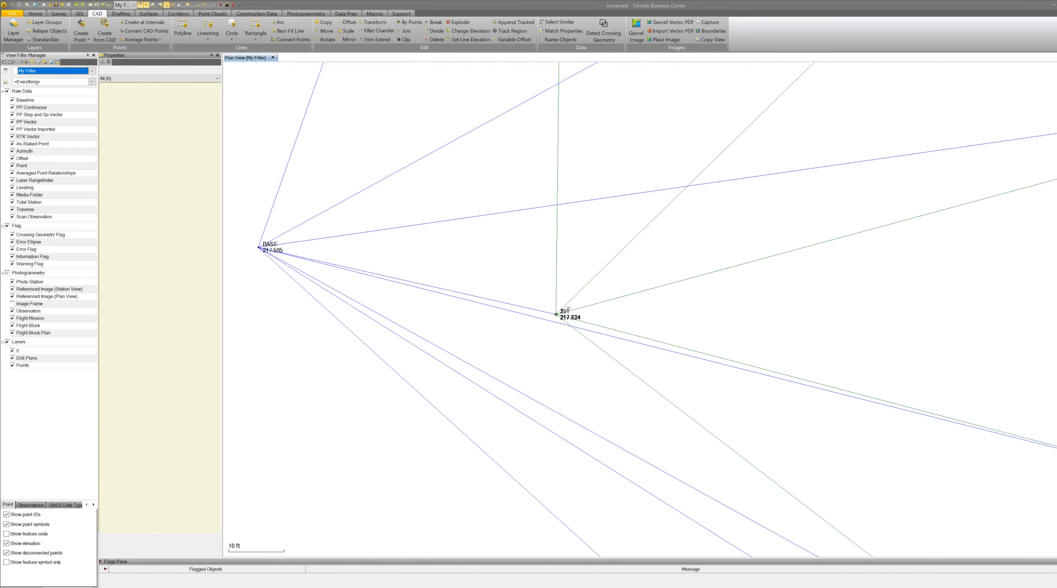
scroll(524, 308, up, 7)
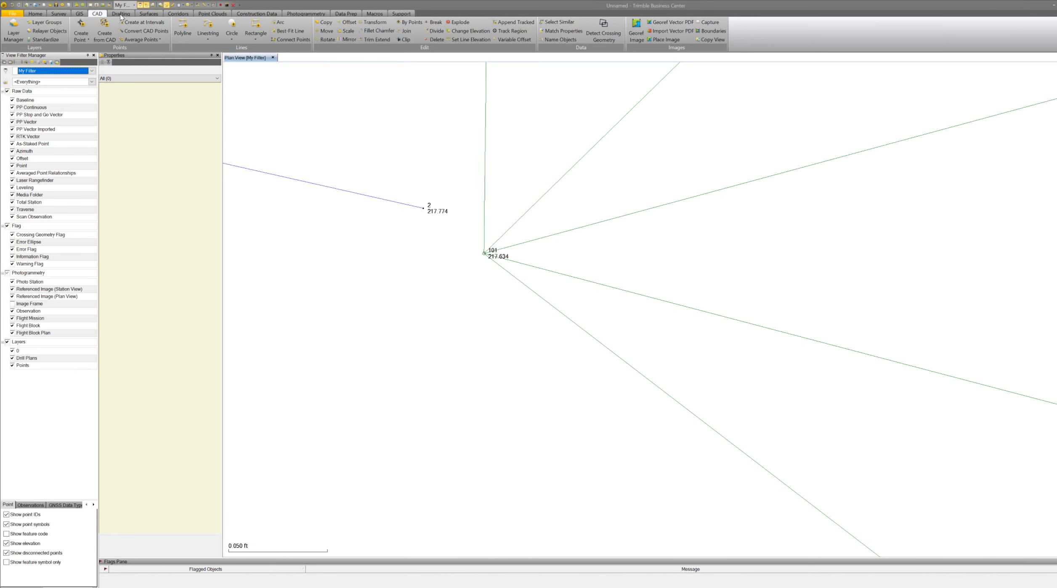
click(67, 14)
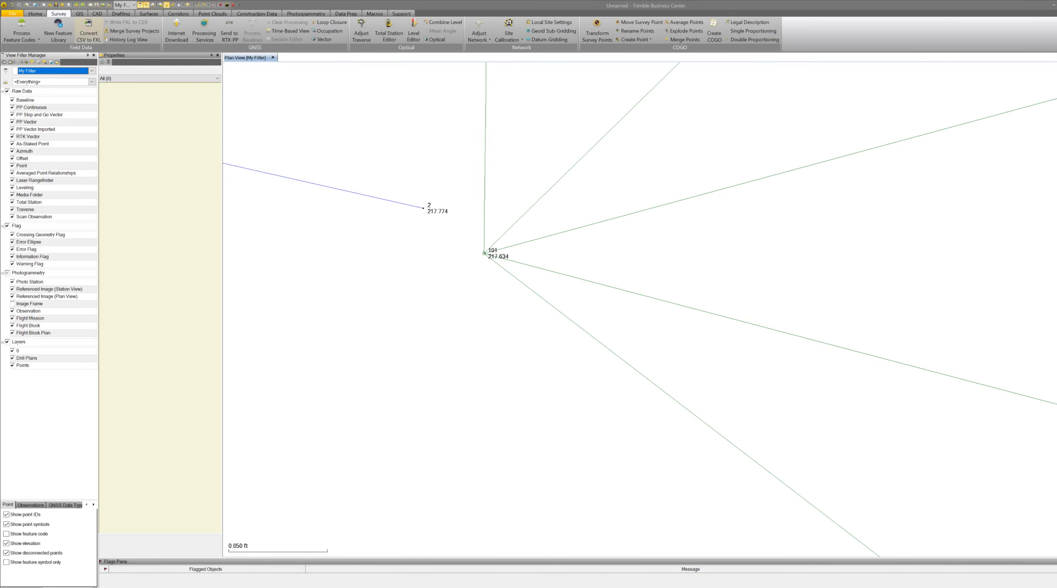
click(676, 41)
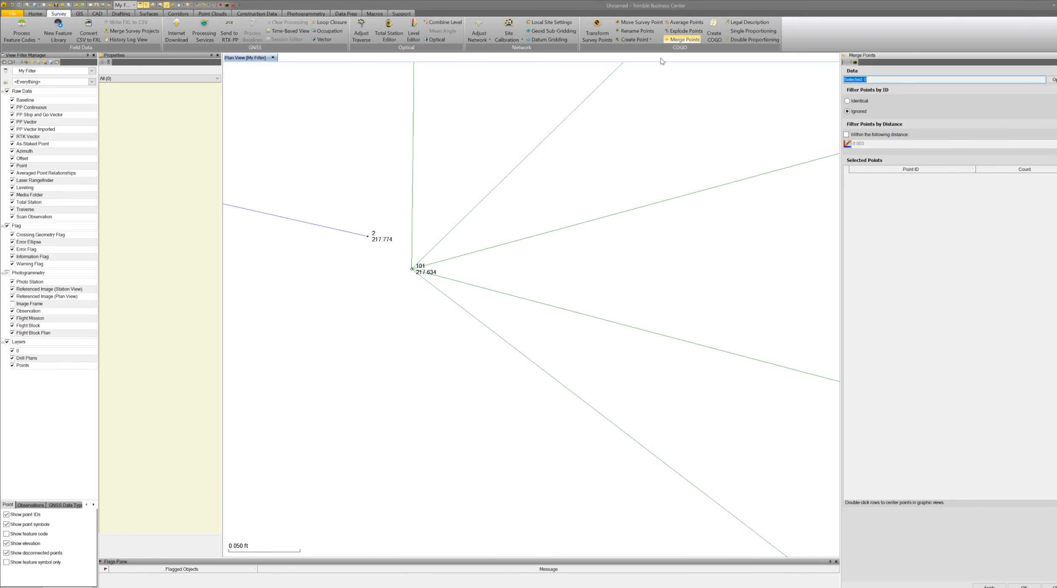
click(388, 242)
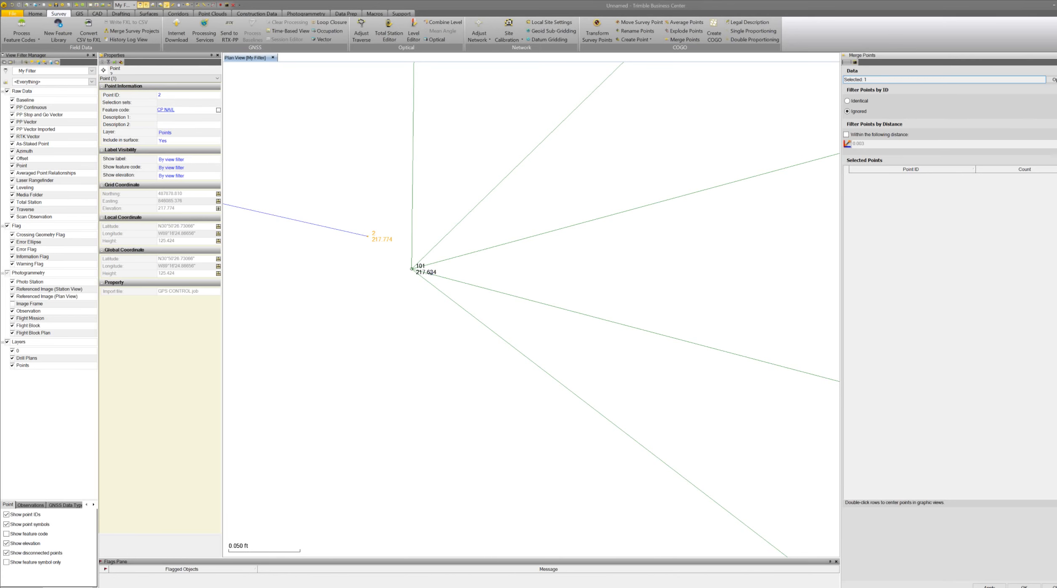
click(436, 273)
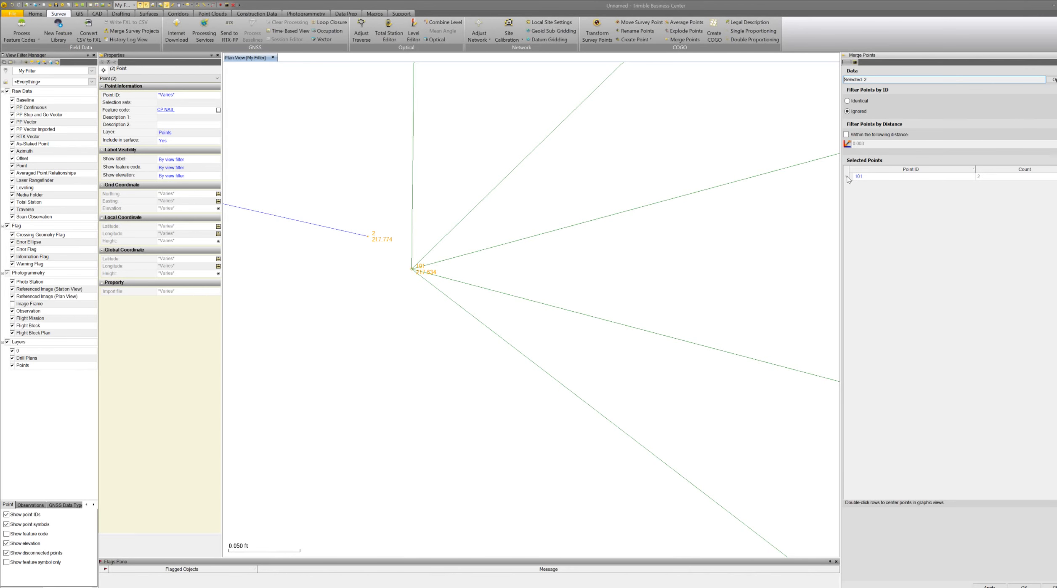
click(847, 177)
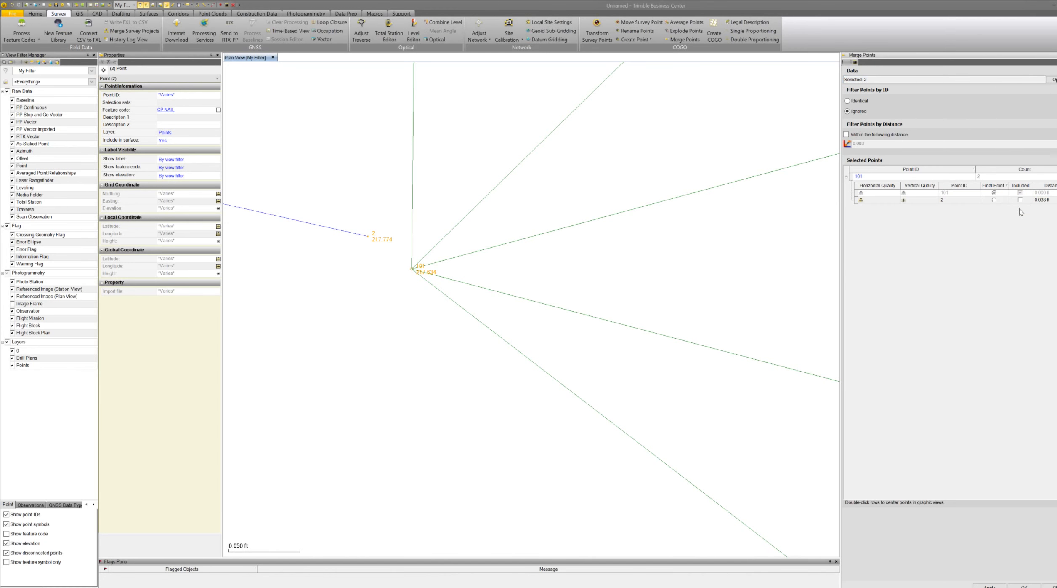
click(995, 201)
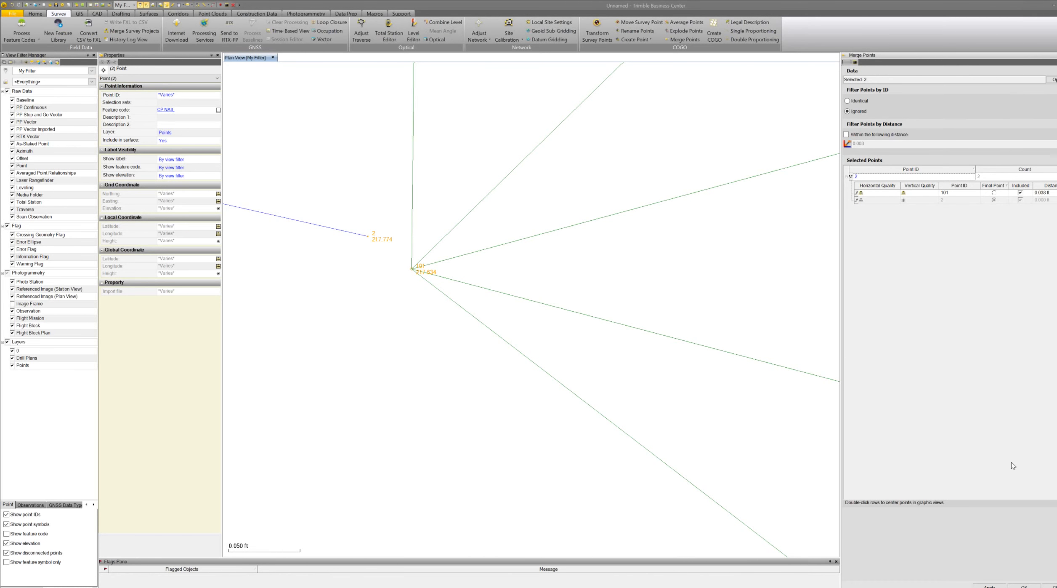
click(1026, 585)
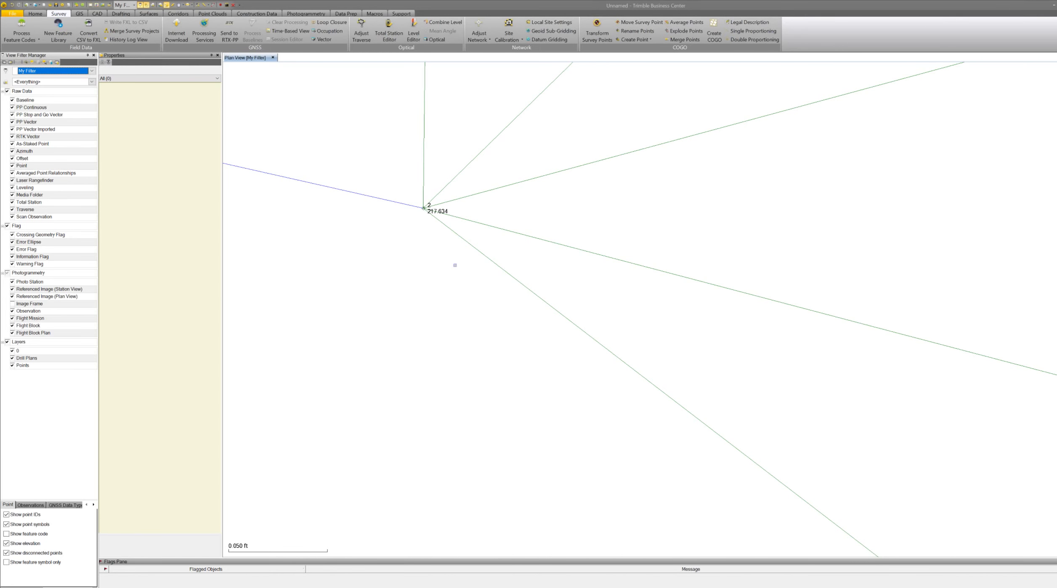
Set the elevation of point 2's grid coordinate from the Wrong Backsight job to 217.730.
scroll(455, 264, down, 3)
scroll(449, 265, down, 1)
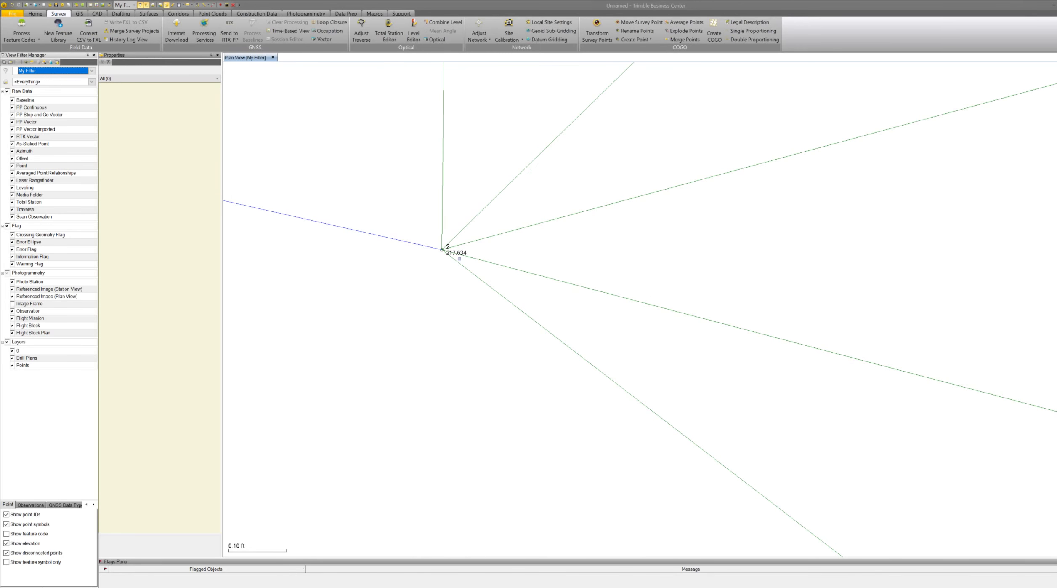
scroll(460, 258, up, 2)
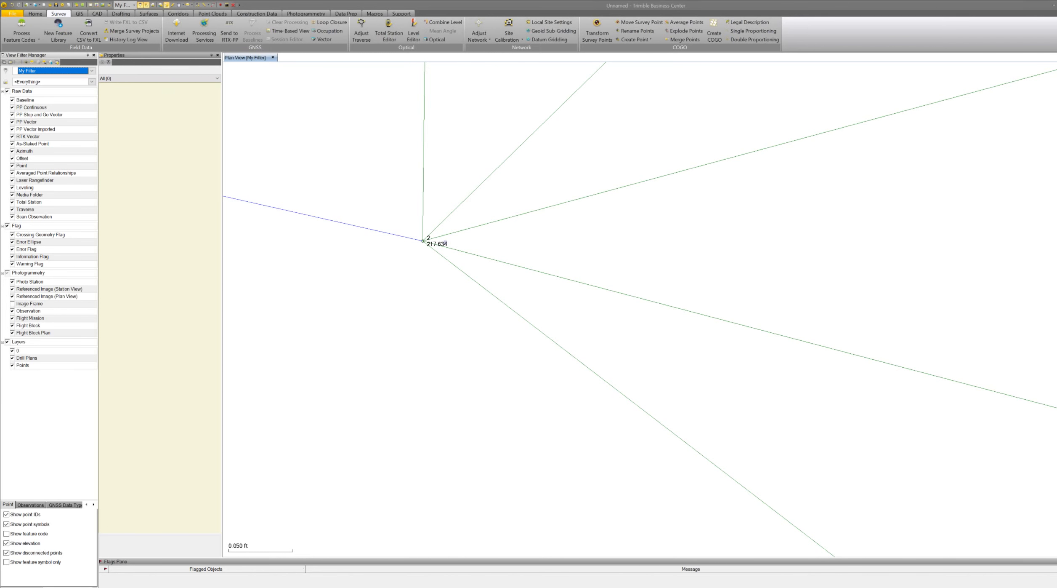
click(444, 243)
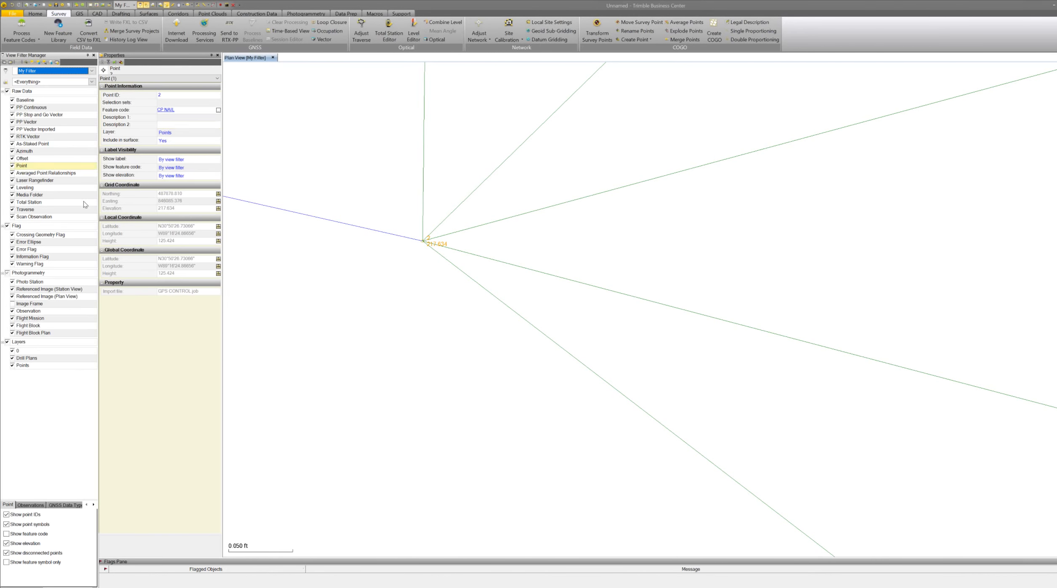
click(23, 587)
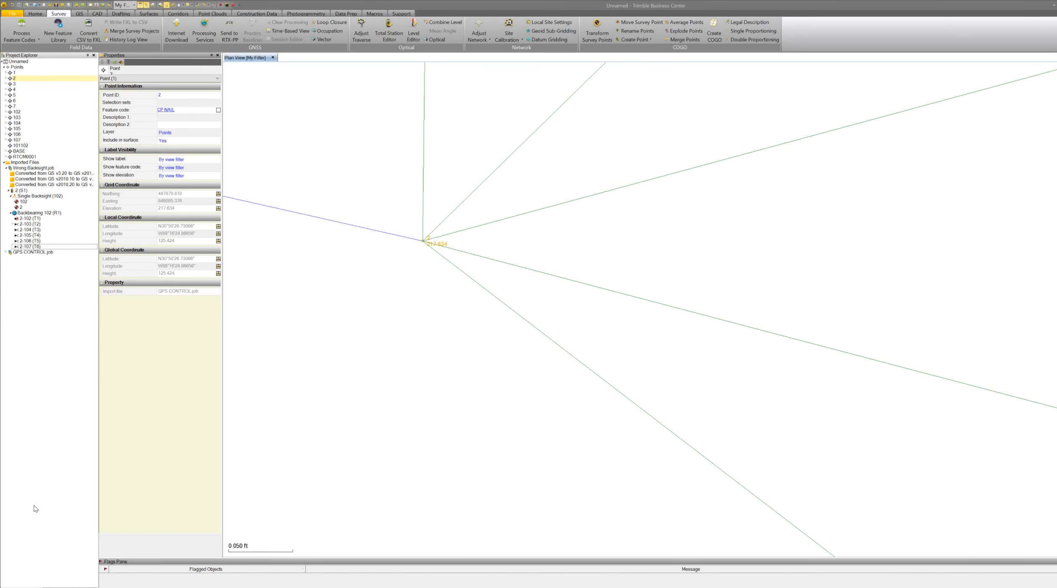
click(5, 79)
click(33, 84)
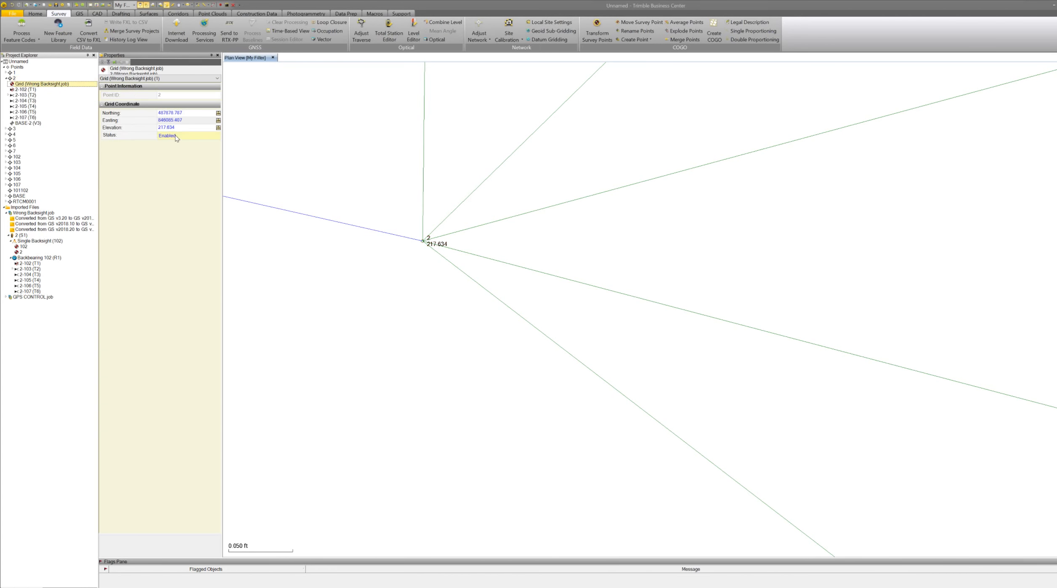
click(170, 127)
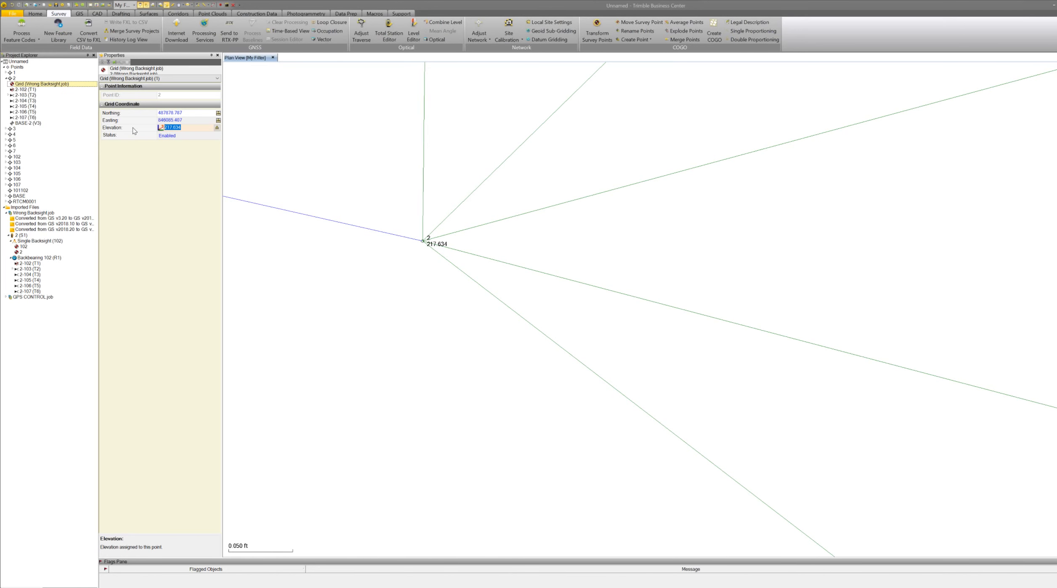
text(2)
key(Return)
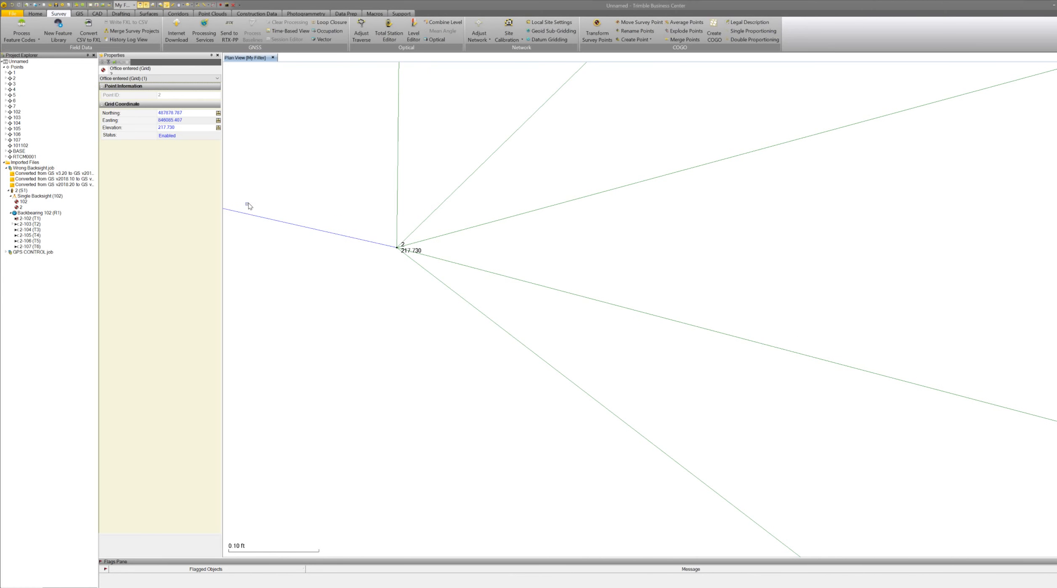
Compare the elevations of points 105 and 5 and review the surrounding points in the plan view.
scroll(416, 208, down, 10)
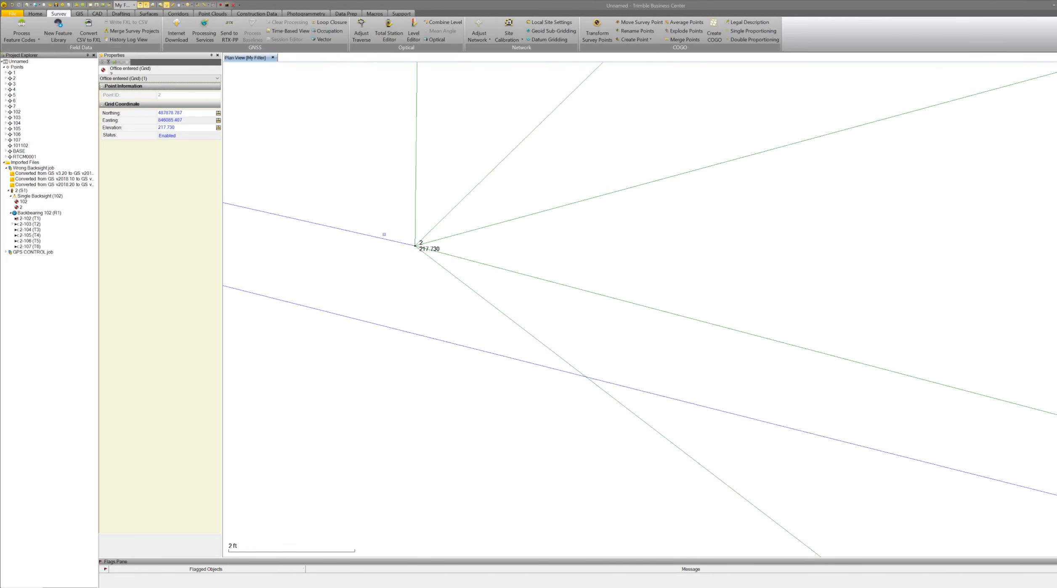
scroll(433, 255, down, 10)
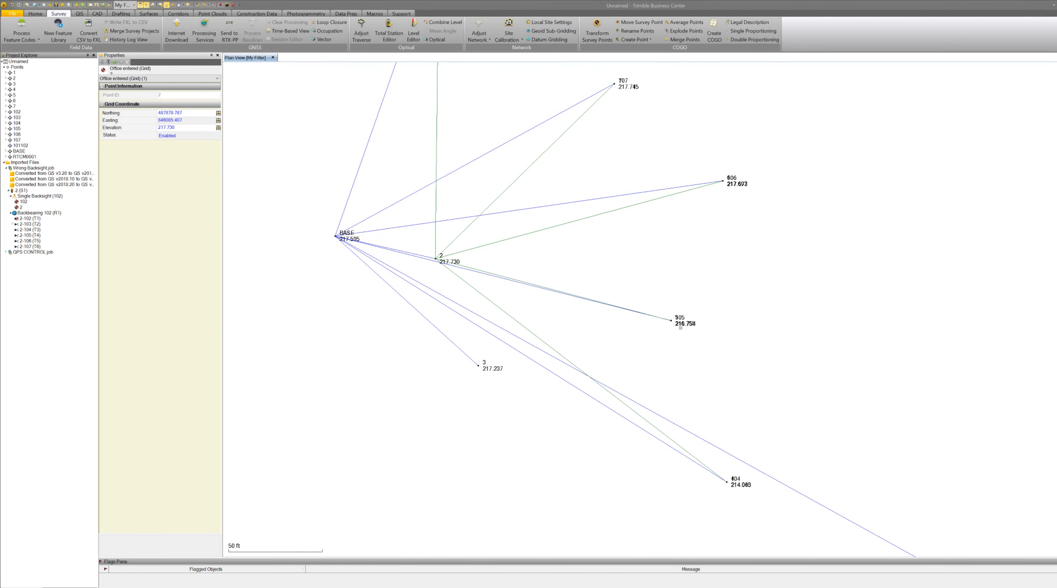
scroll(681, 328, up, 20)
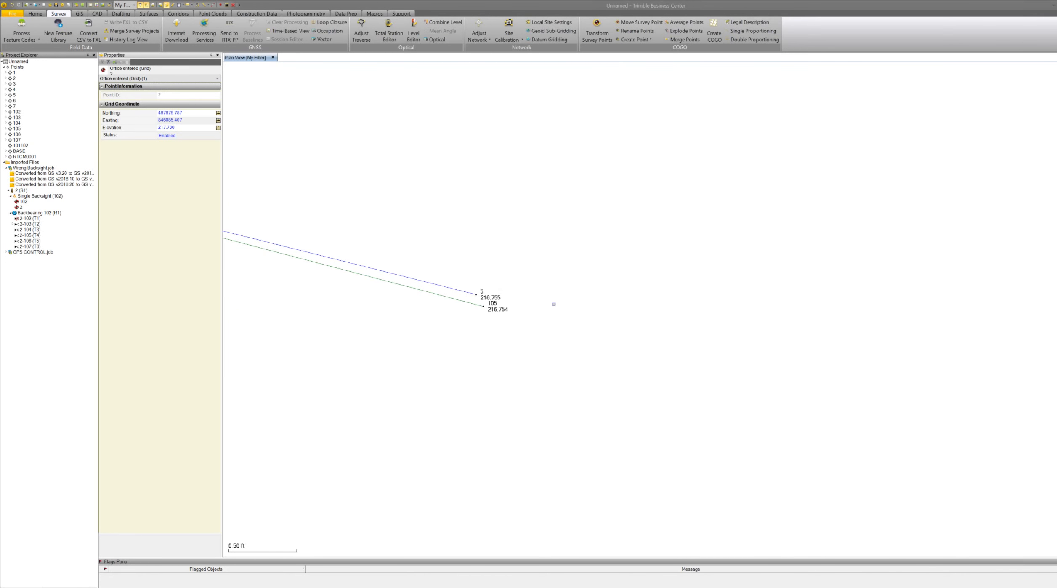
scroll(478, 251, up, 2)
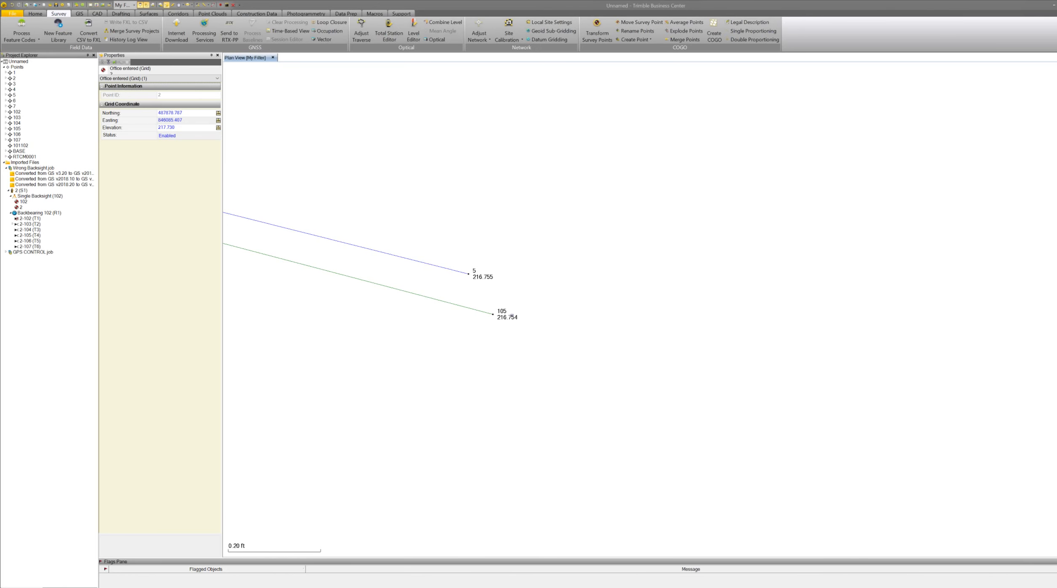
scroll(512, 315, down, 5)
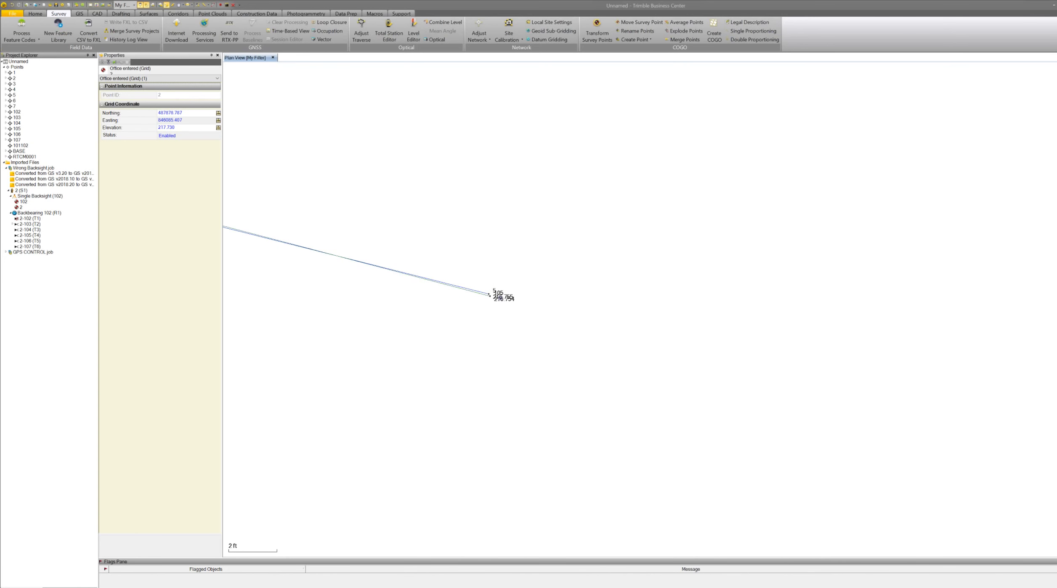
scroll(526, 298, down, 2)
scroll(527, 297, down, 4)
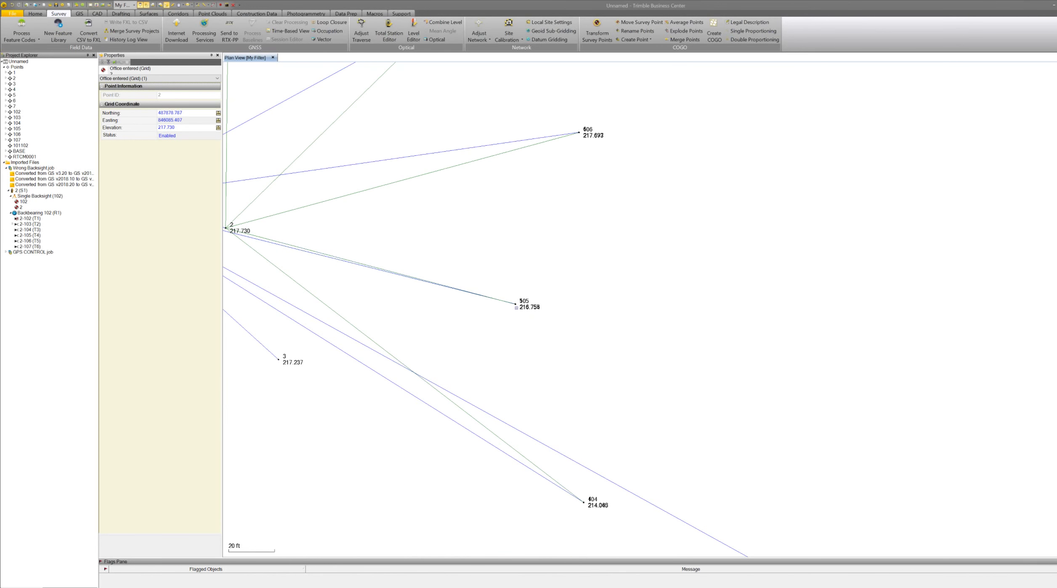
scroll(521, 311, up, 2)
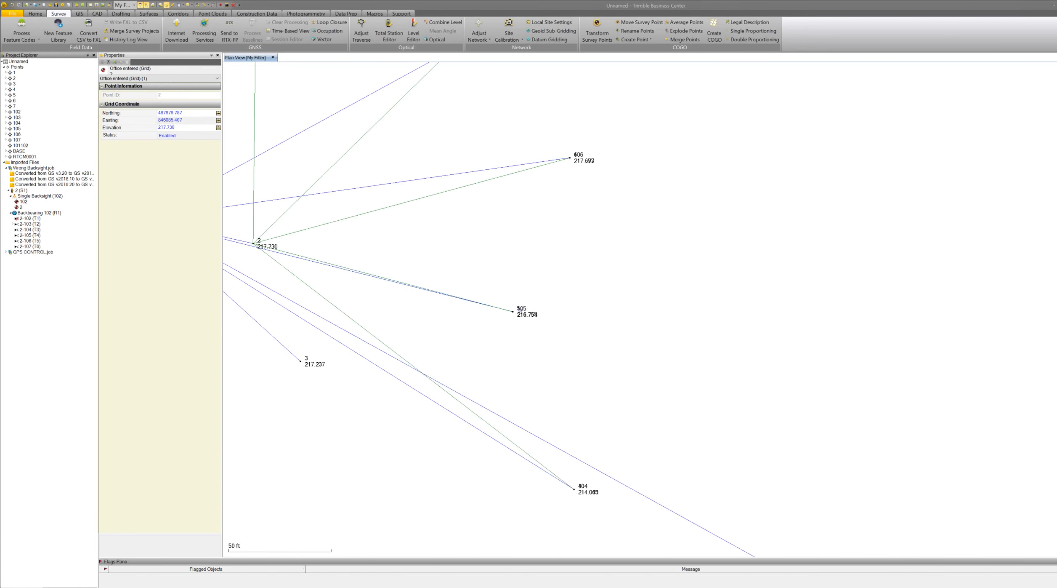
scroll(520, 309, up, 1)
scroll(531, 316, down, 3)
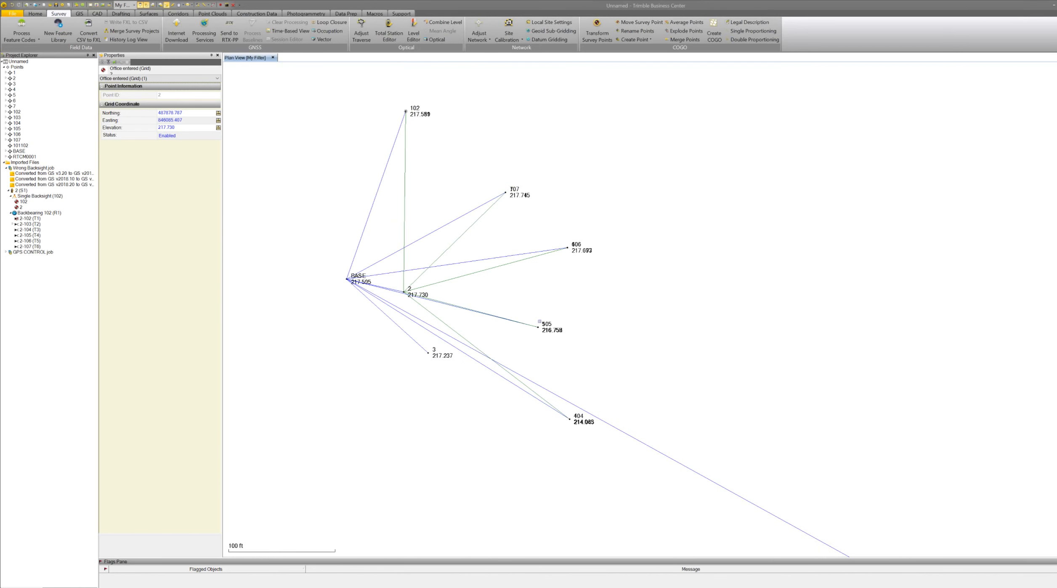
Zoom in and out across the plan view to examine the observation lines and elevations around points 2, 505 and 506.
scroll(530, 322, up, 2)
scroll(530, 322, down, 2)
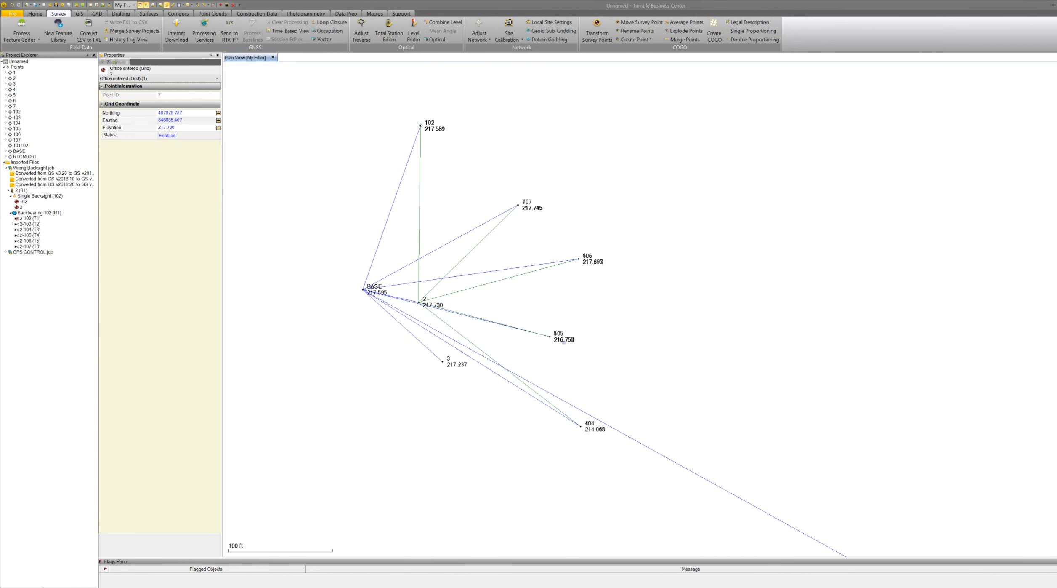
scroll(555, 332, up, 1)
scroll(557, 331, up, 2)
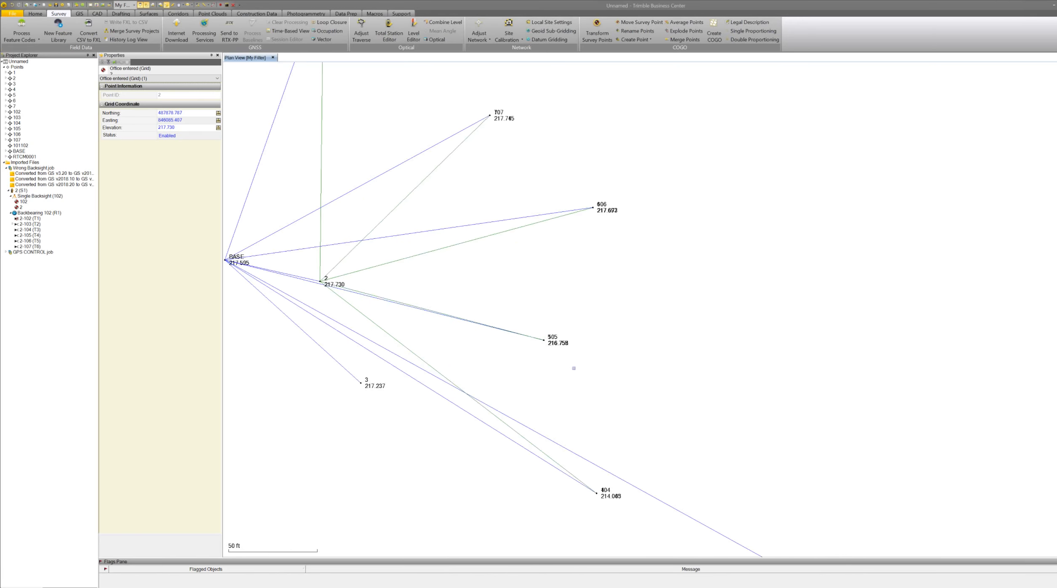
scroll(574, 367, down, 1)
scroll(574, 369, down, 2)
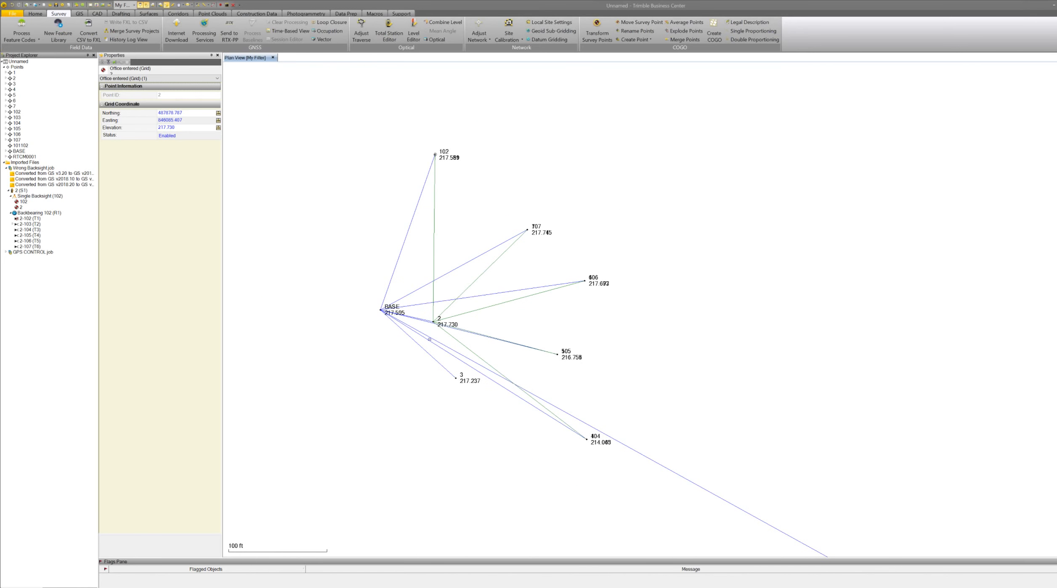
scroll(379, 311, up, 2)
scroll(406, 349, down, 2)
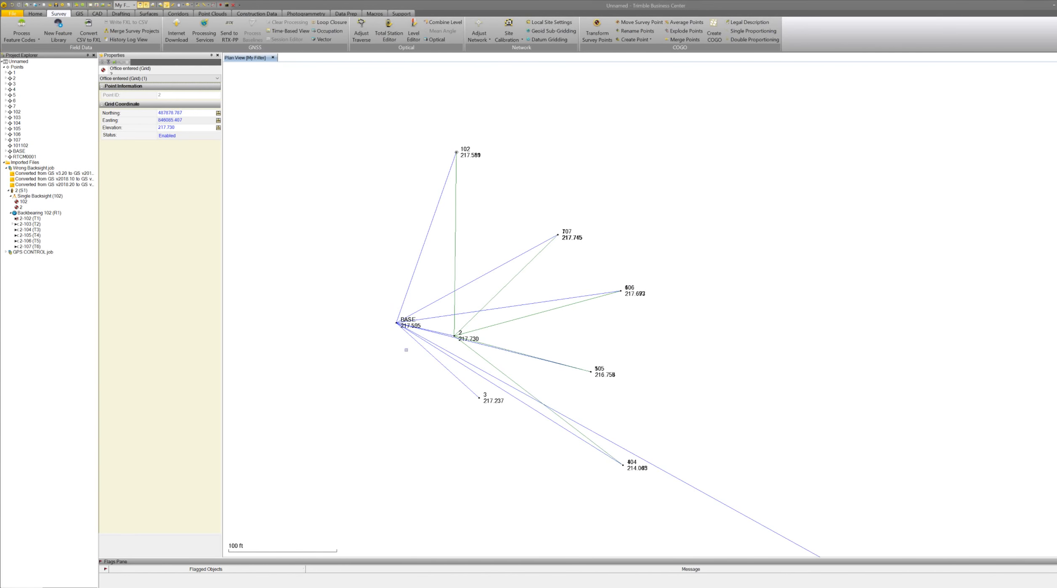
scroll(406, 349, up, 2)
scroll(406, 349, up, 1)
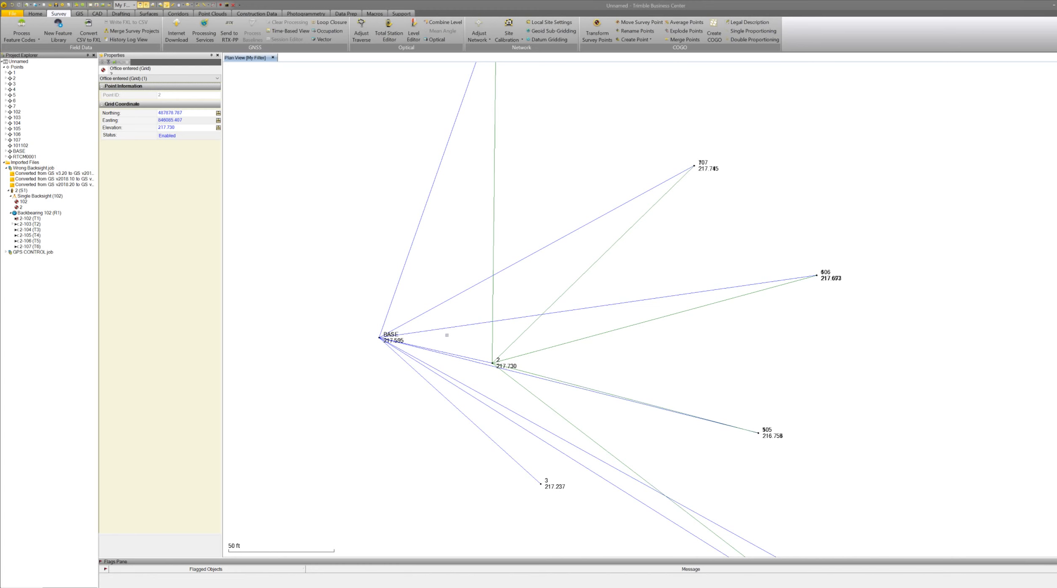
scroll(447, 334, down, 5)
scroll(494, 355, up, 2)
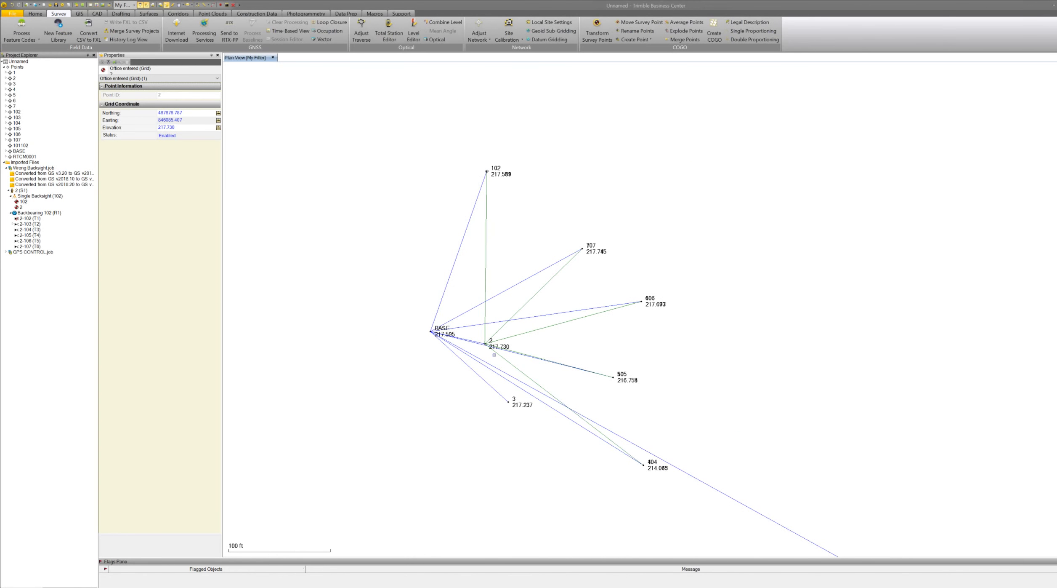
scroll(494, 354, up, 5)
scroll(500, 344, down, 3)
scroll(600, 378, up, 3)
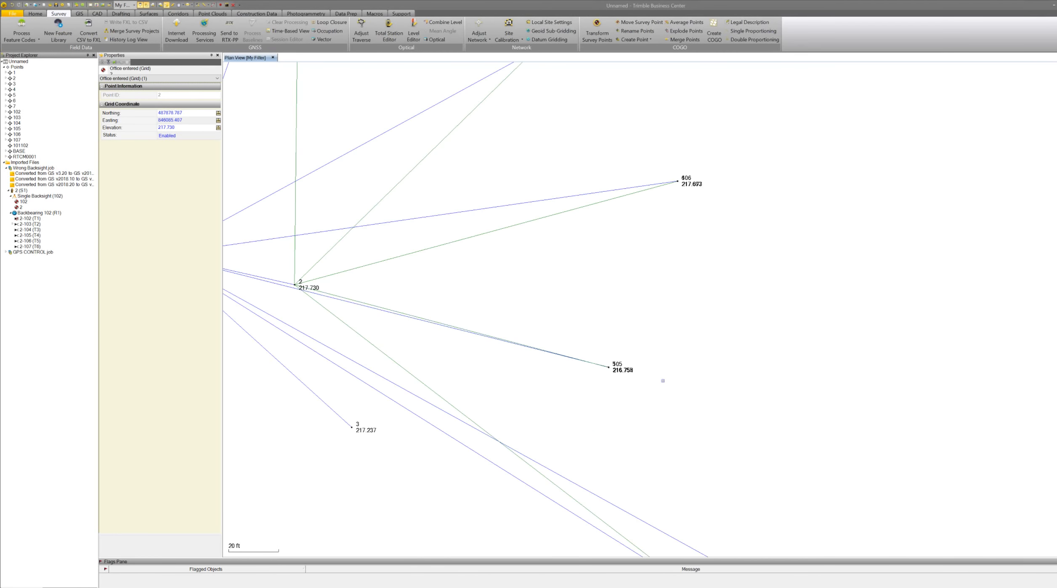
scroll(663, 381, up, 3)
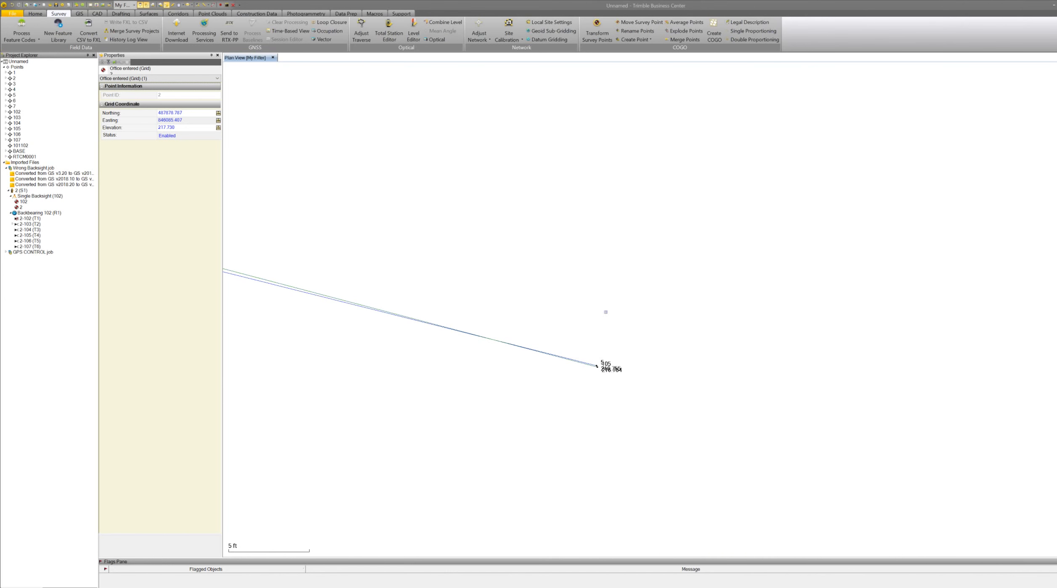
scroll(609, 311, down, 3)
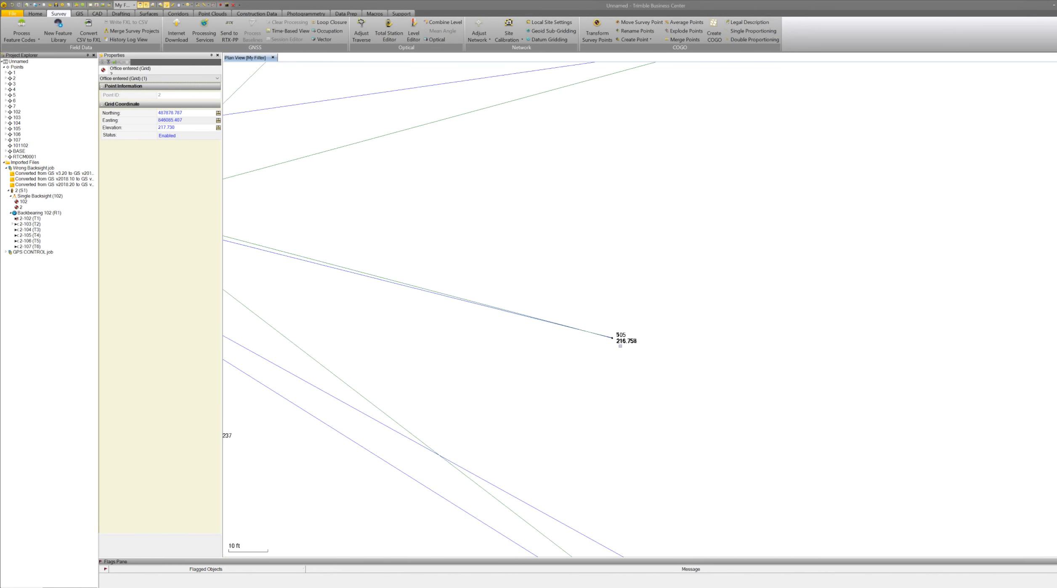
scroll(621, 345, down, 9)
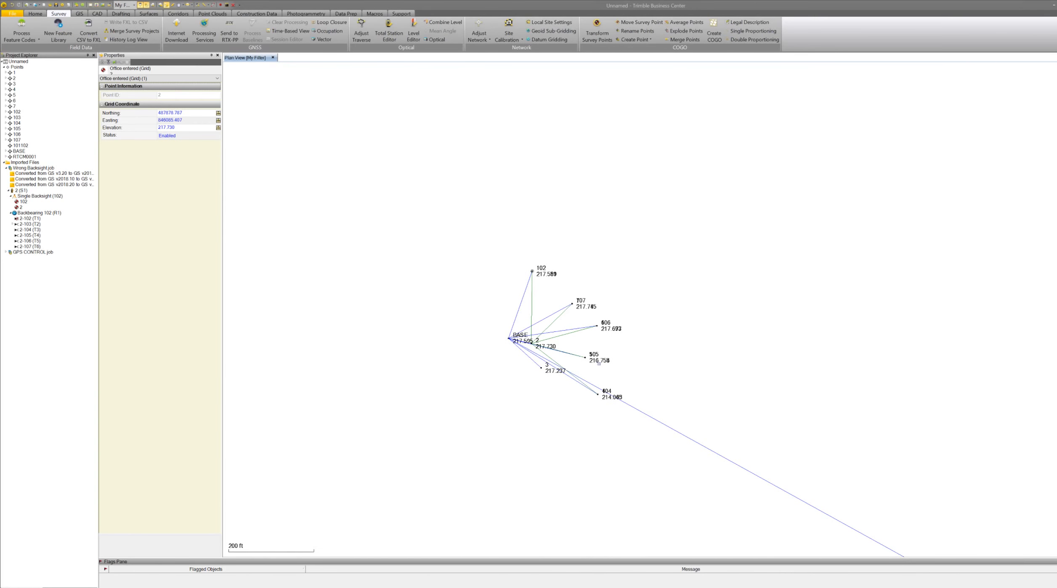
scroll(595, 360, up, 3)
scroll(594, 360, up, 2)
scroll(591, 361, down, 2)
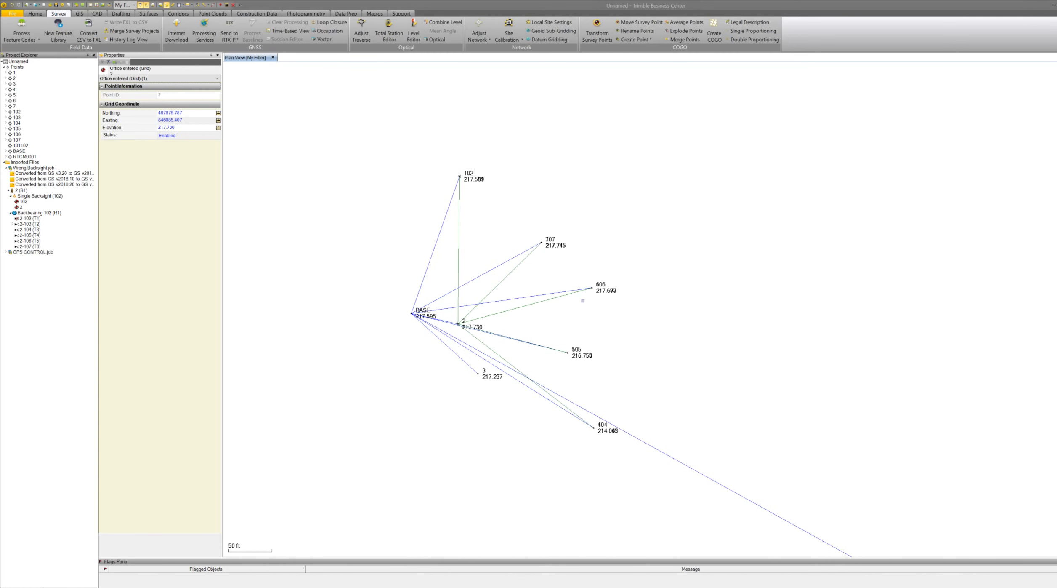
scroll(571, 278, up, 3)
scroll(572, 279, up, 2)
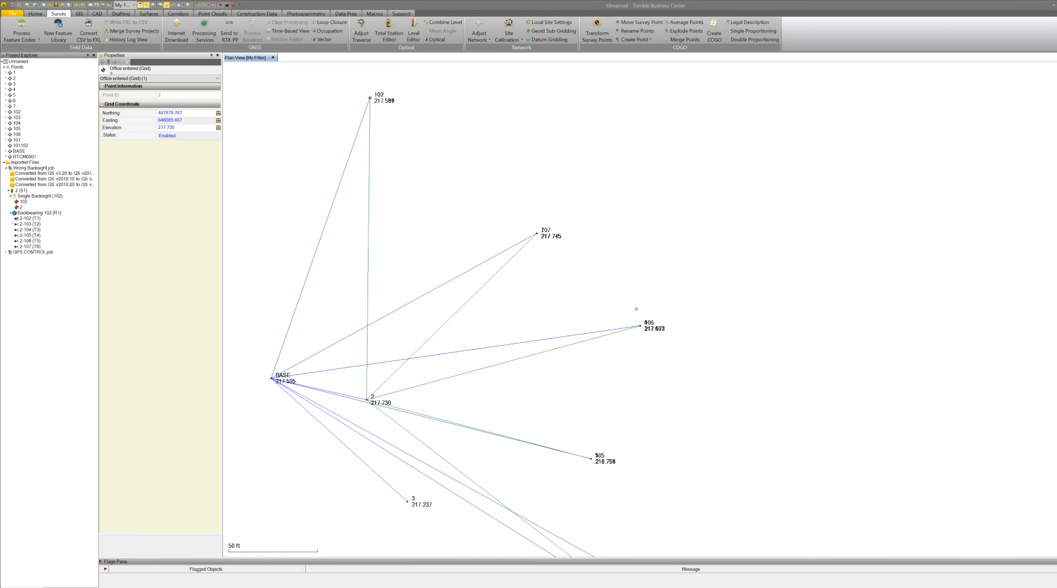
scroll(636, 309, down, 2)
scroll(636, 309, down, 8)
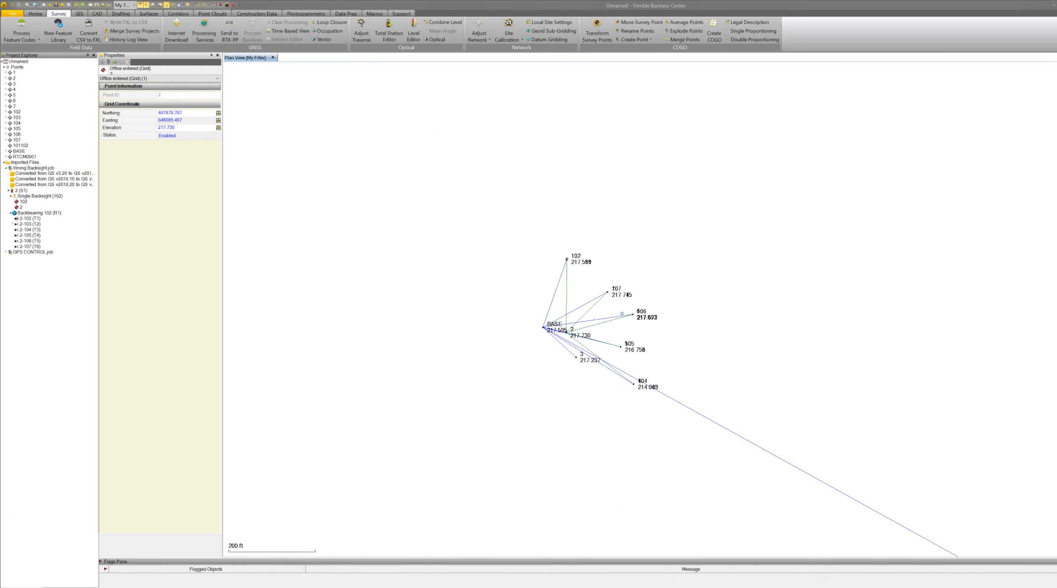
scroll(616, 316, up, 8)
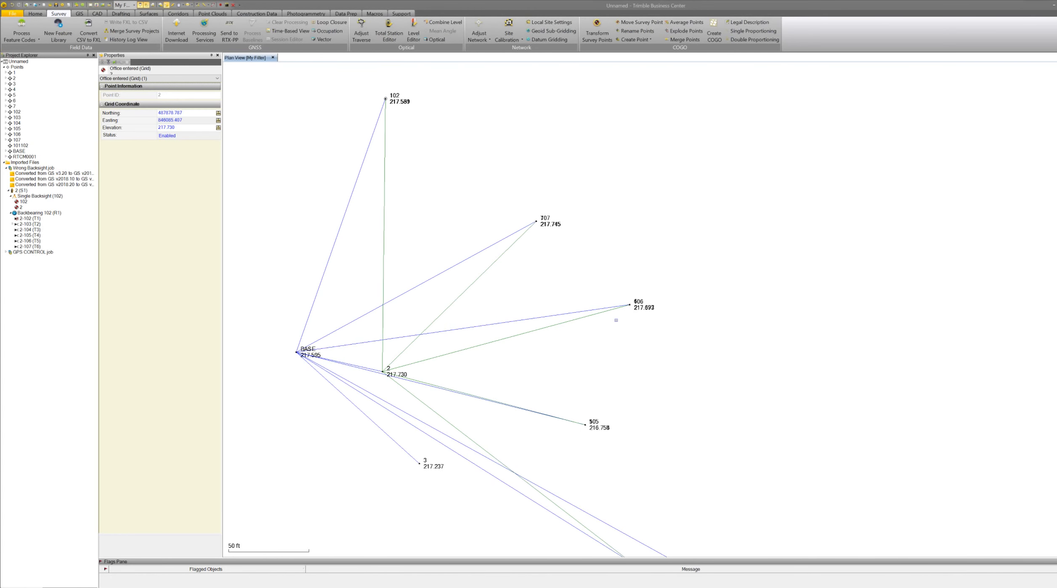
scroll(616, 320, down, 8)
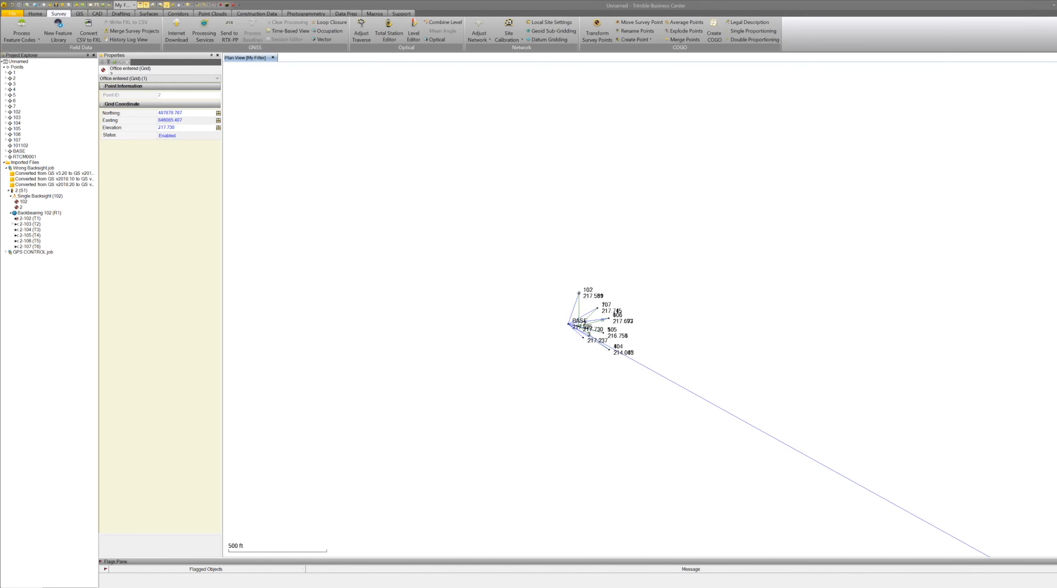
scroll(602, 320, up, 6)
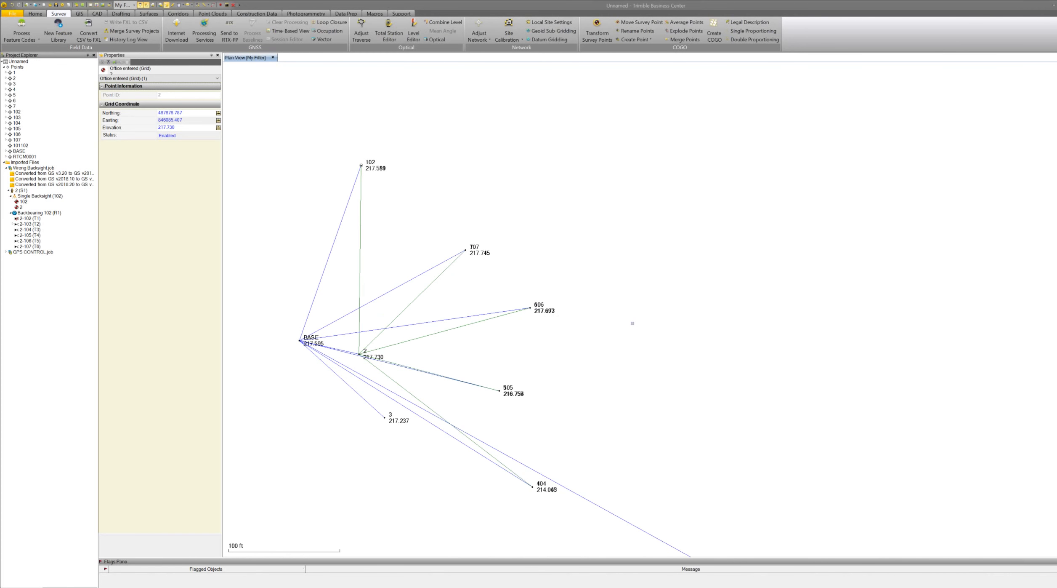
scroll(633, 323, down, 2)
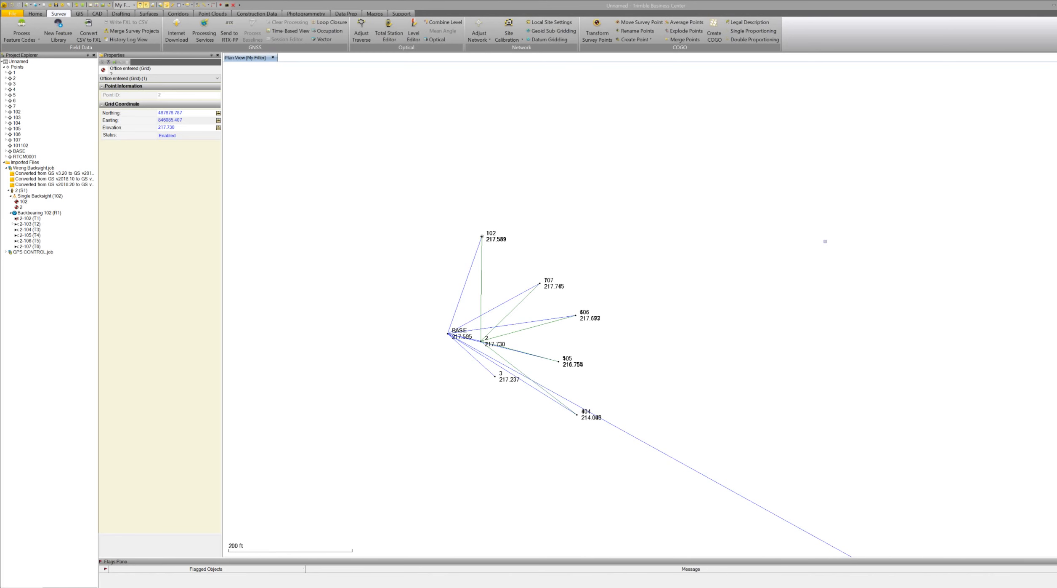
Clear the point selection and zoom back in on the network around the BASE station.
click(828, 239)
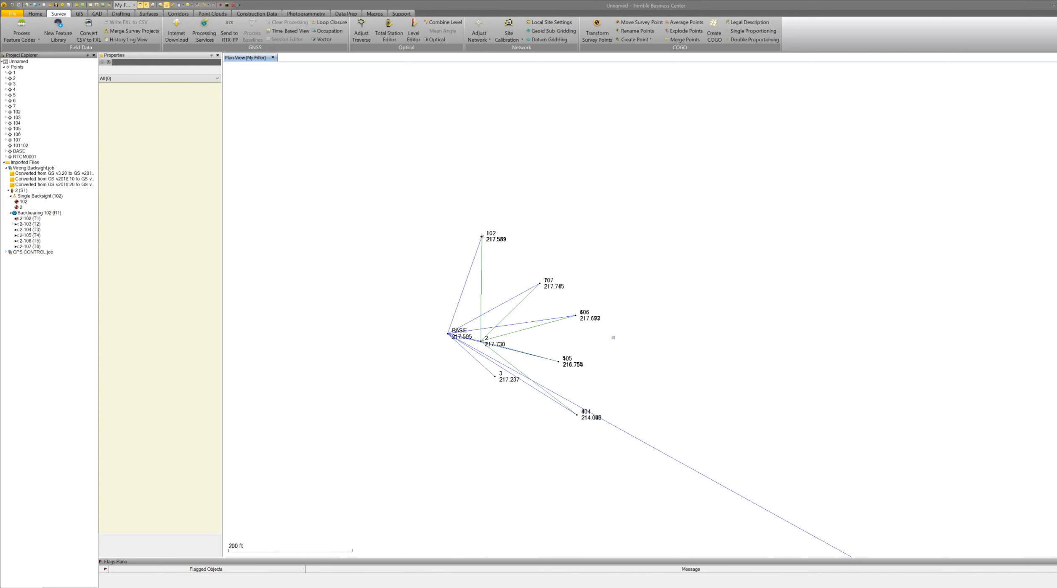
scroll(611, 336, up, 2)
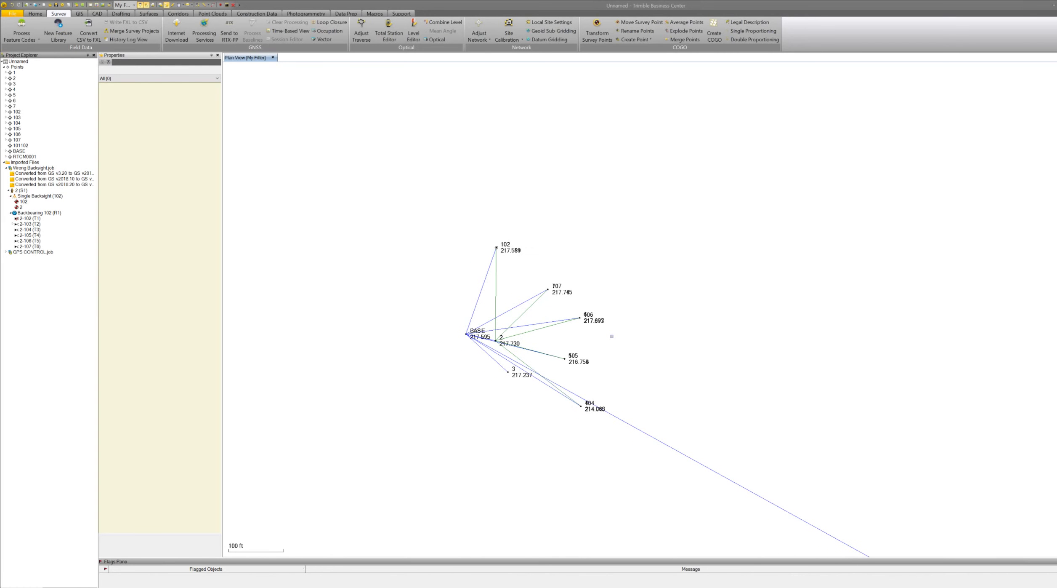
scroll(584, 340, up, 2)
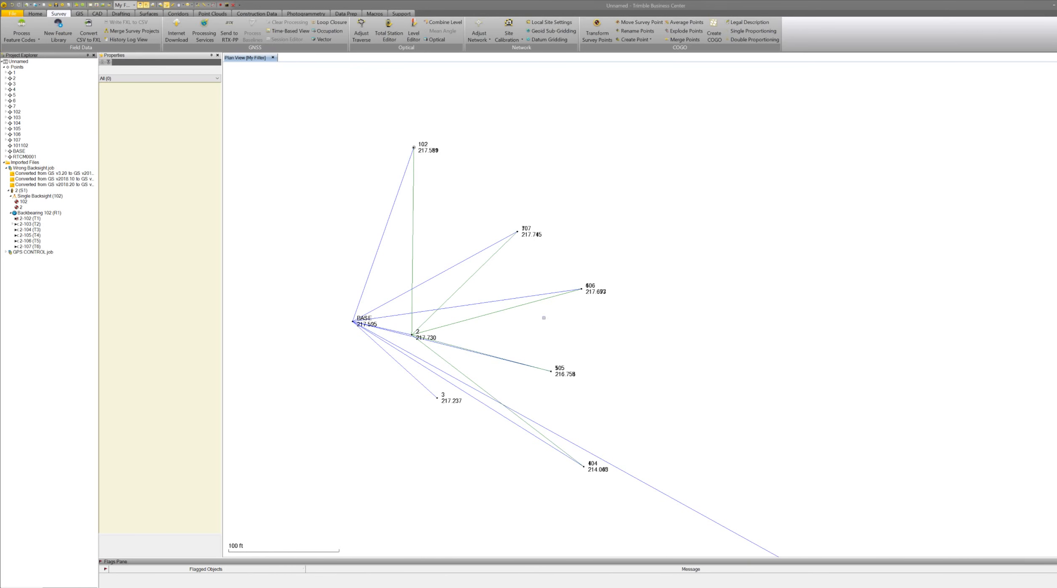
scroll(644, 345, down, 1)
scroll(480, 322, up, 3)
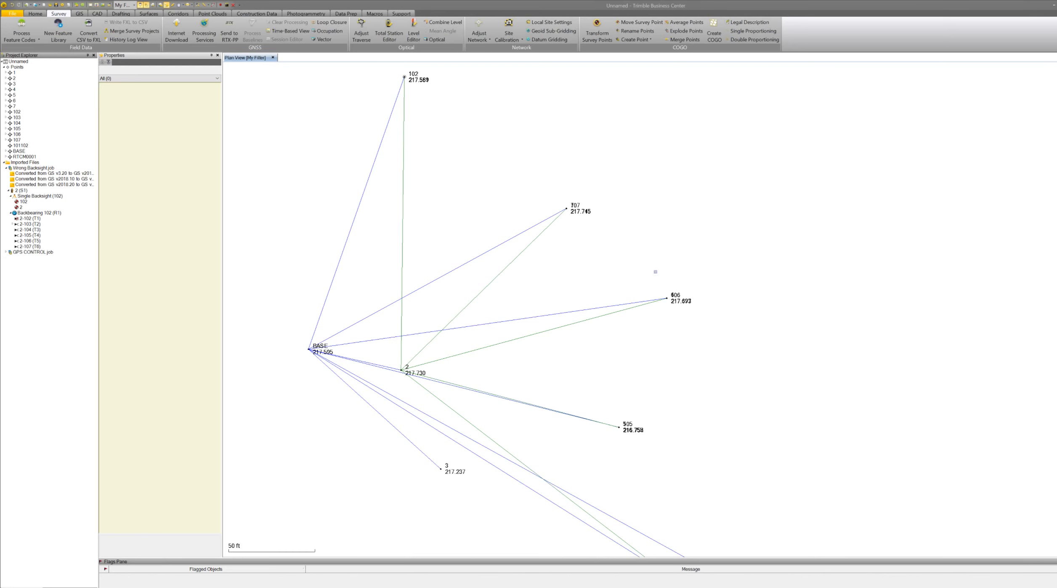
Open the optical spreadsheet of total station observations for the network.
scroll(656, 271, down, 1)
scroll(655, 272, down, 1)
scroll(655, 272, up, 2)
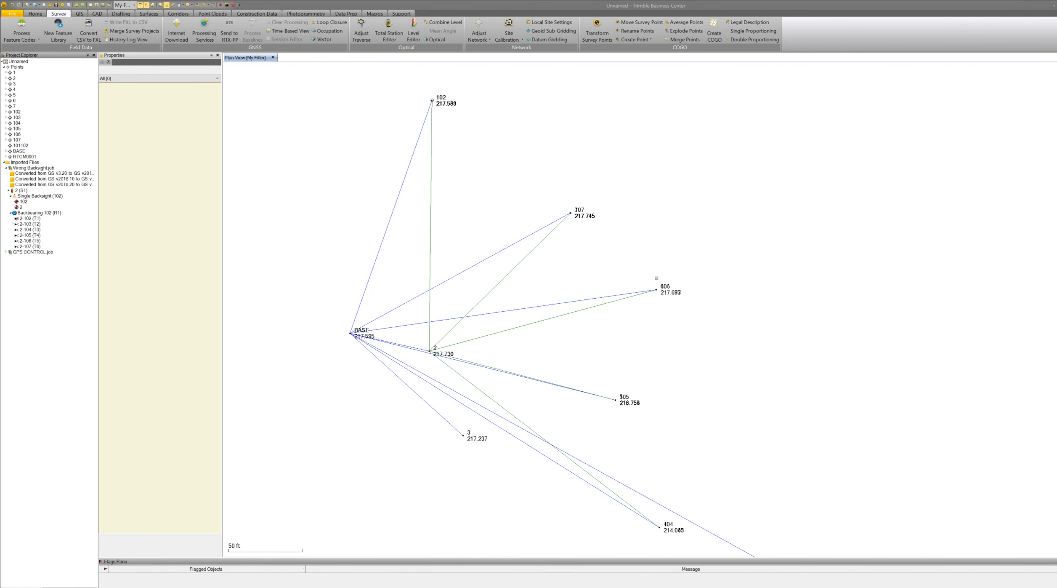
scroll(645, 293, down, 3)
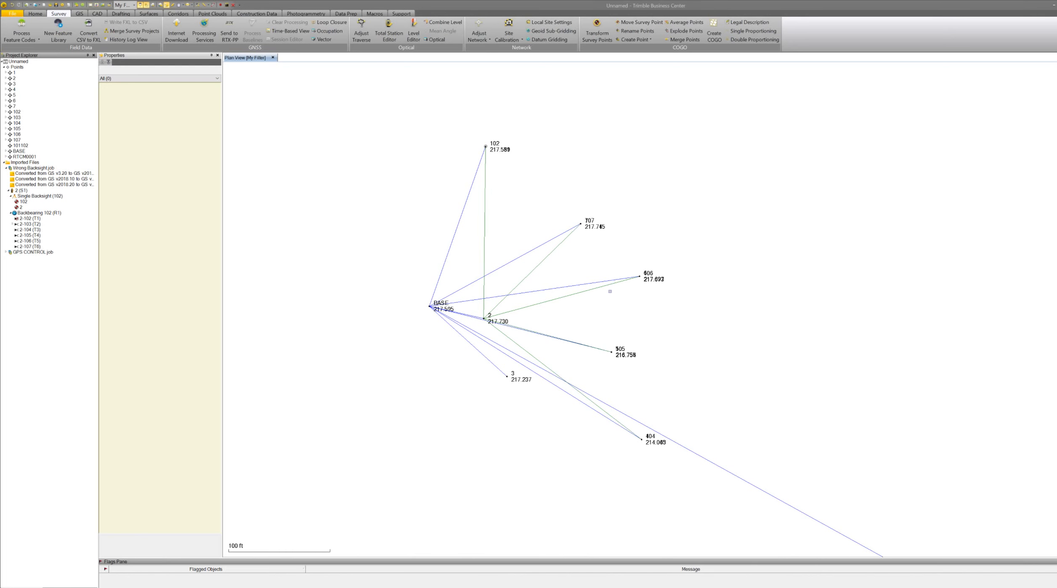
scroll(618, 288, up, 2)
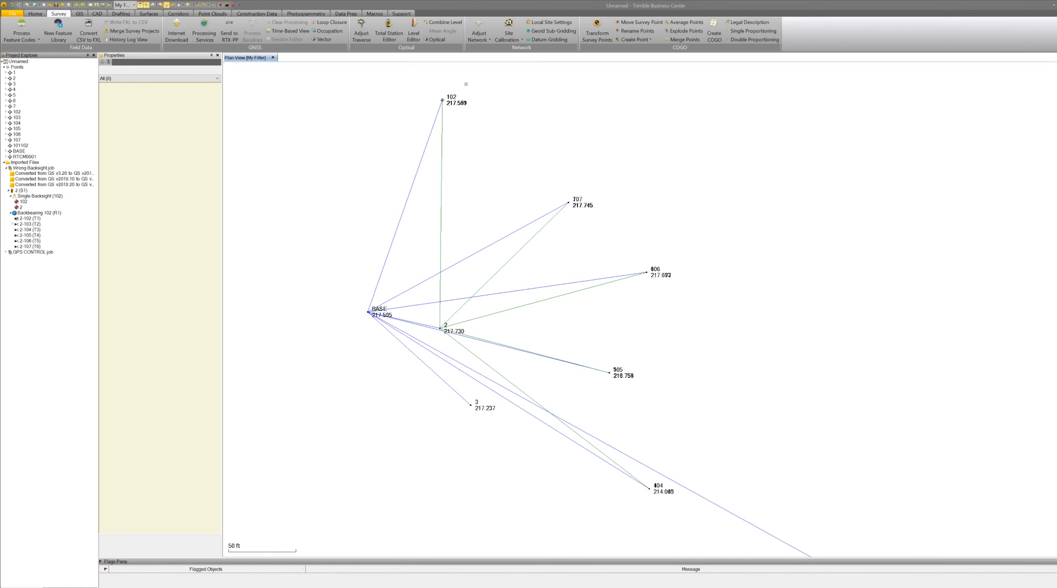
click(431, 39)
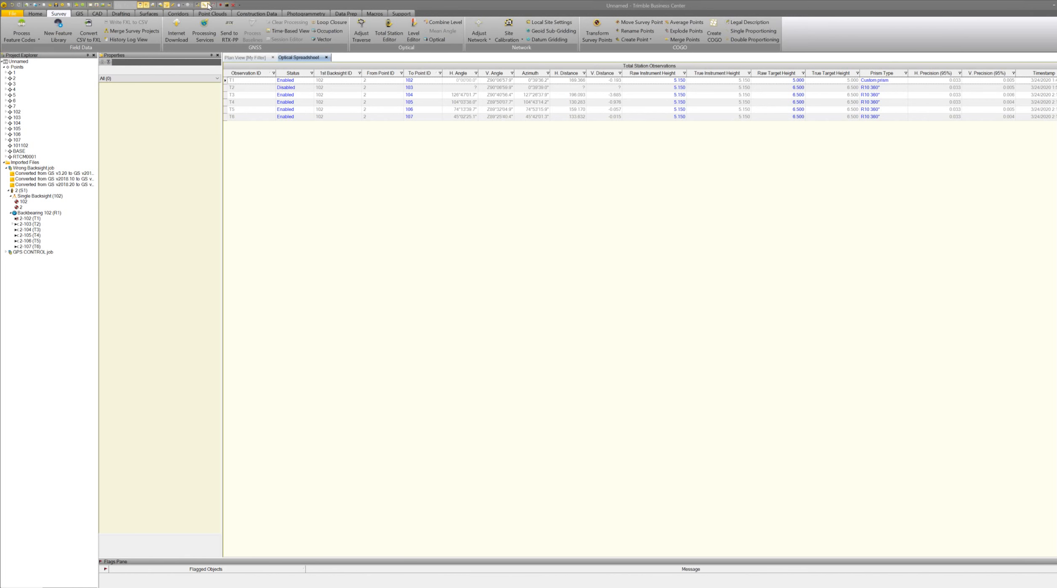
Generate a Point List report for the project and return to the plan view.
click(183, 5)
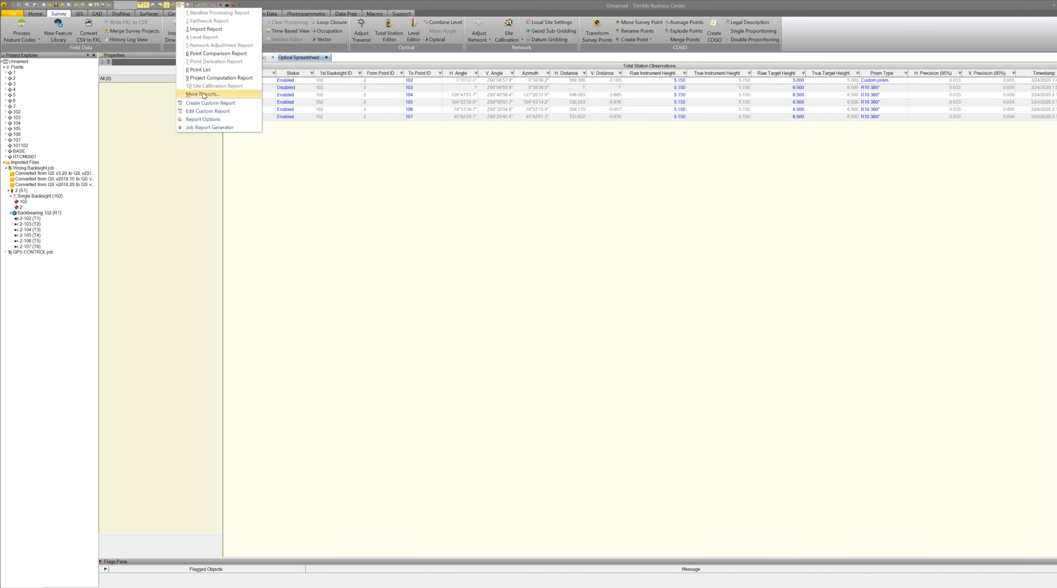
click(207, 70)
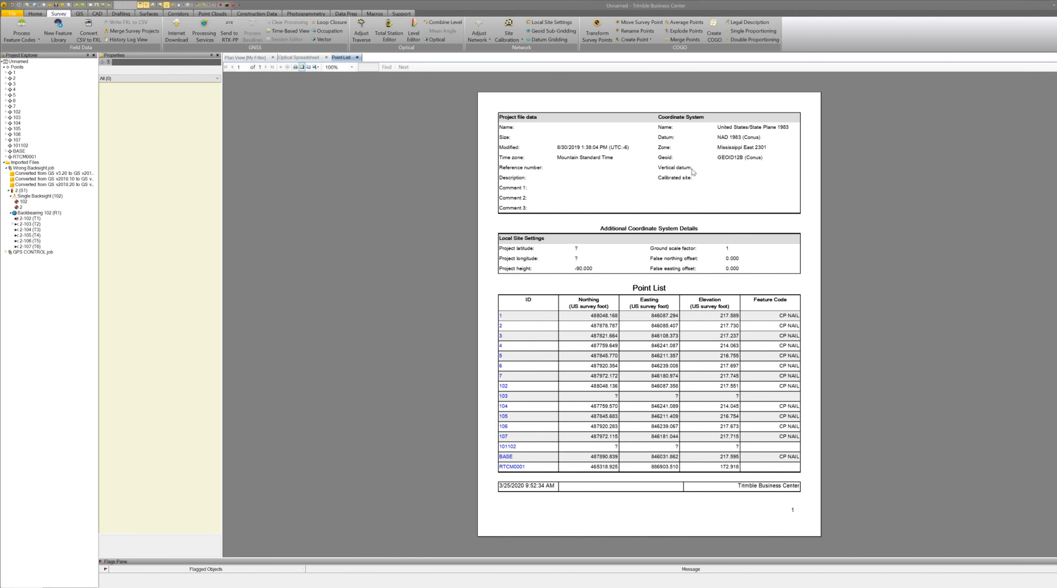
click(257, 57)
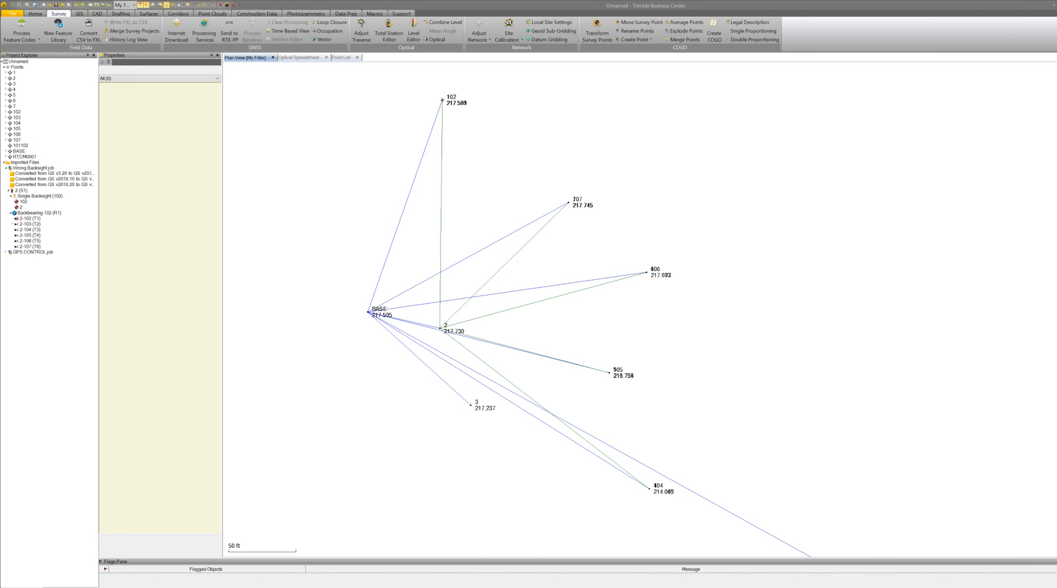
Expand point 103 and its observation entry in the project explorer.
click(6, 118)
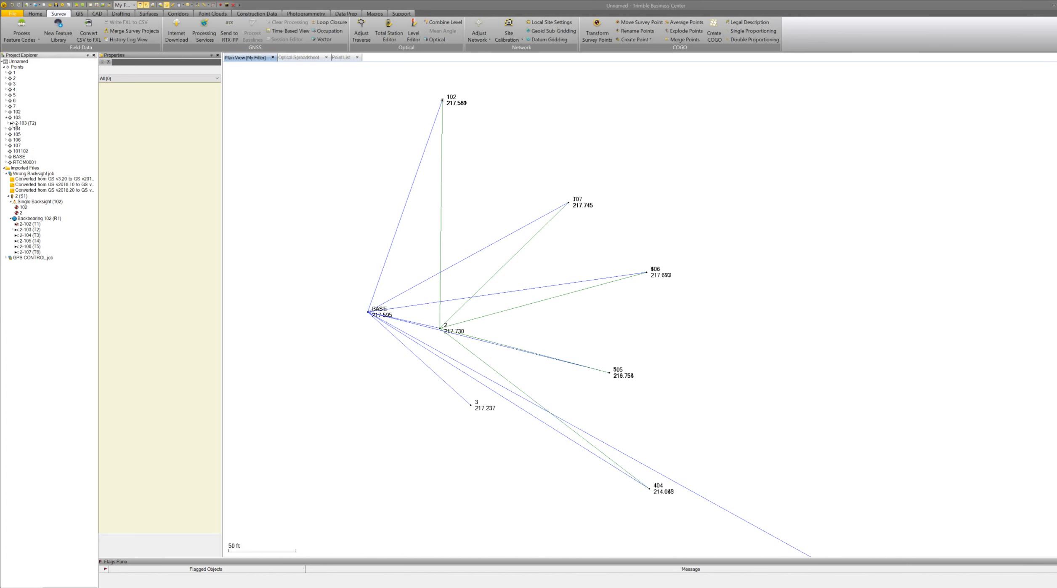
click(11, 123)
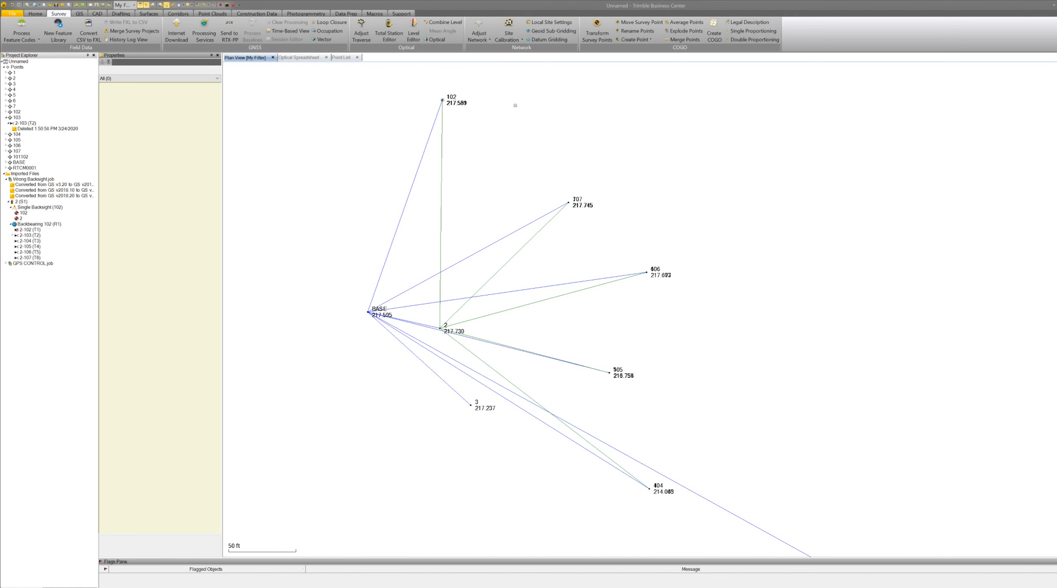
Open the Site Calibration pane and close it again.
click(508, 31)
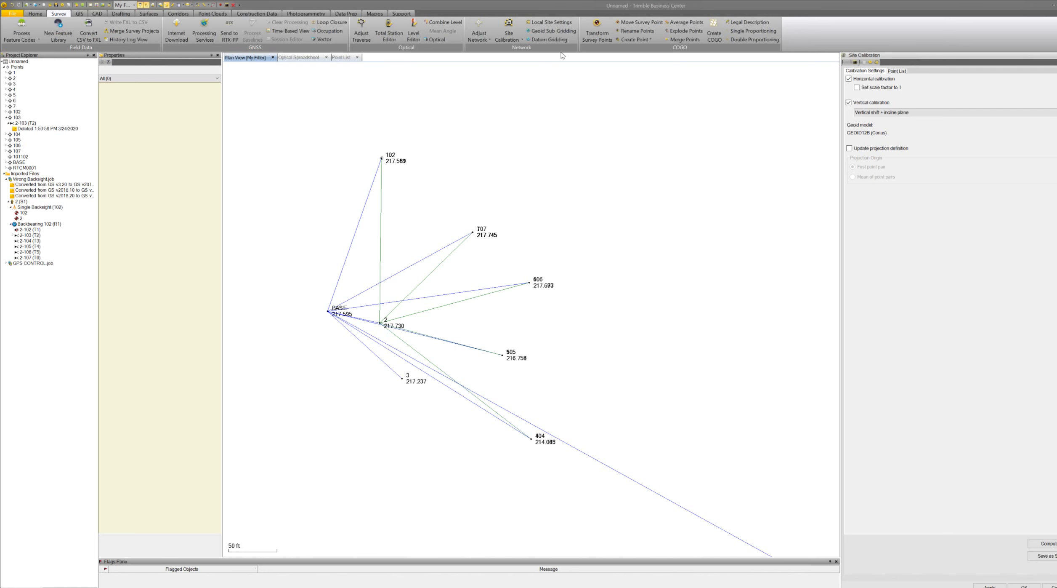
click(1056, 55)
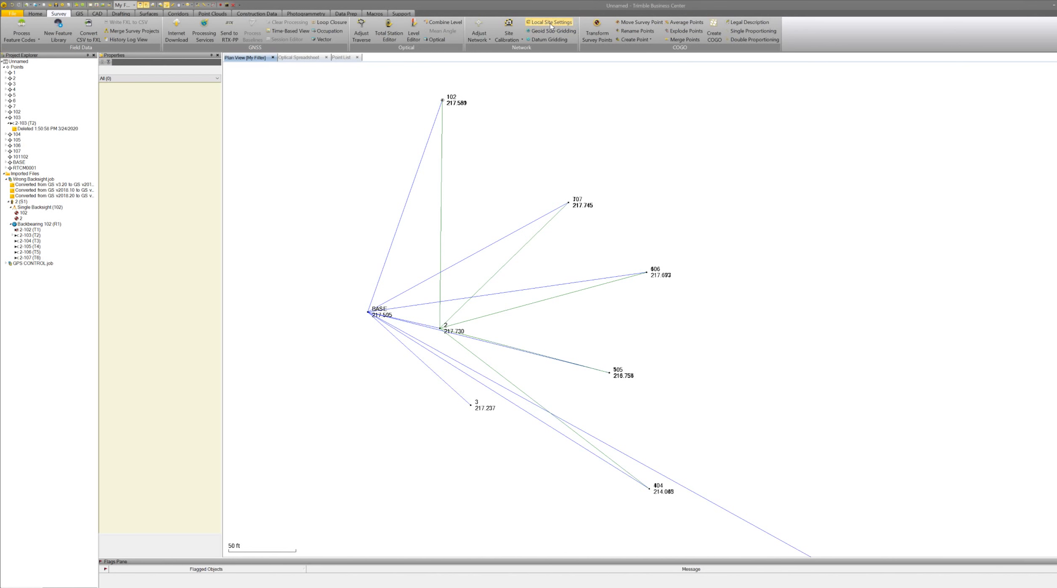
Open Local Site Settings and set the project location northing and easting by picking the BASE point.
click(550, 23)
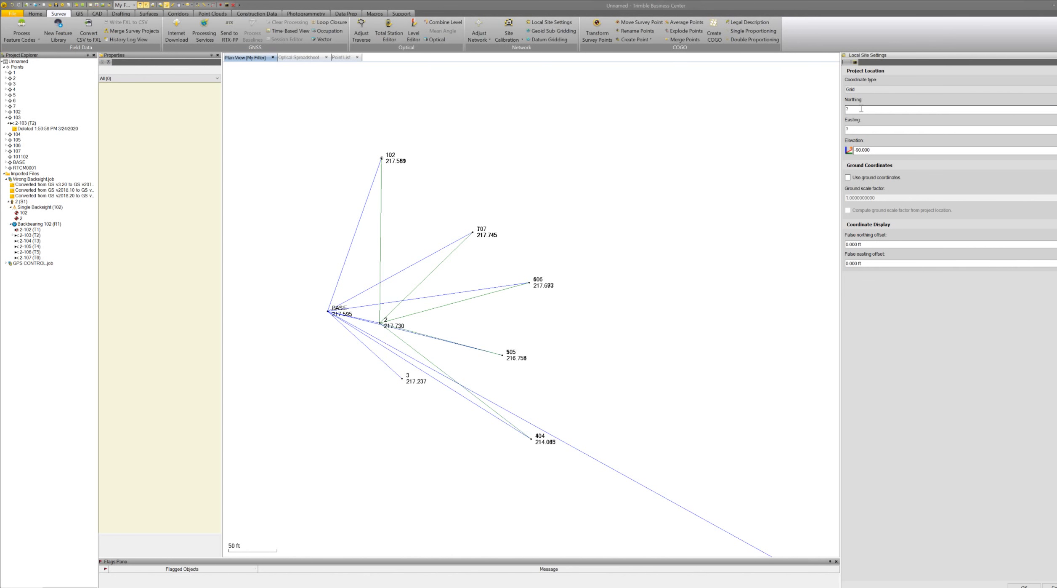
click(857, 109)
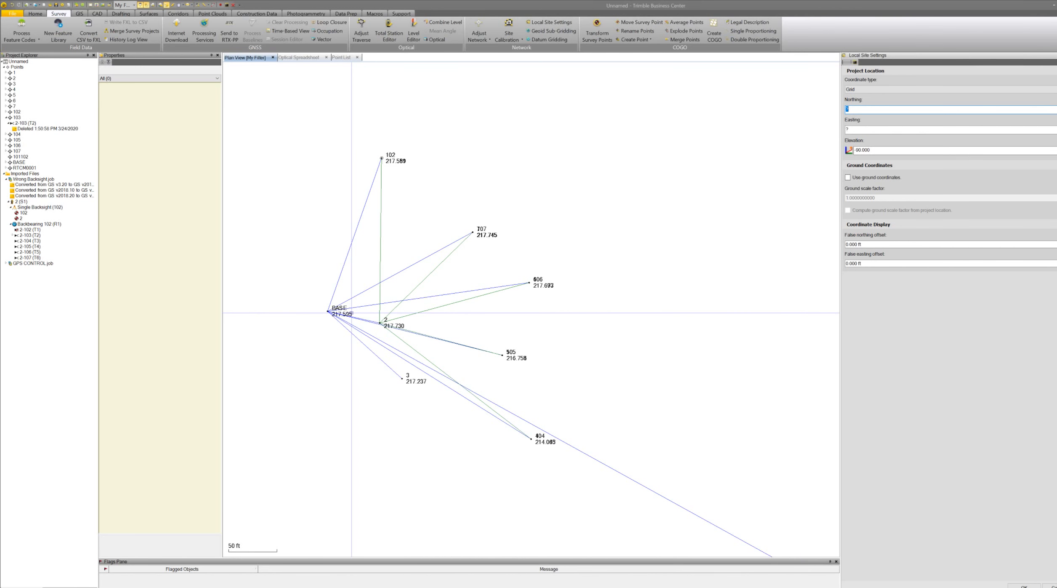
click(327, 311)
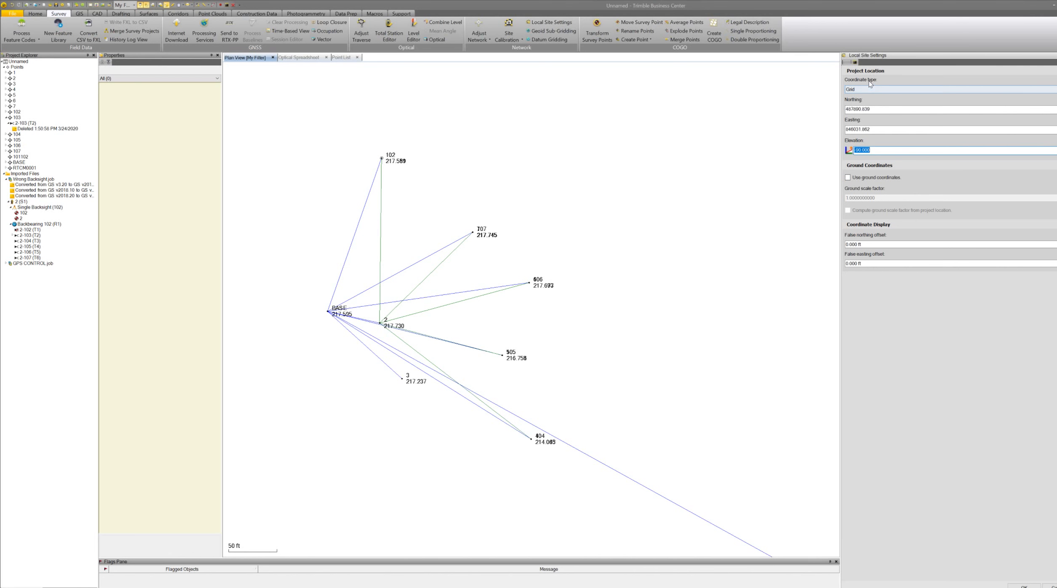
Enable ground coordinates and compute the ground scale factor from the project location, then apply the settings.
click(847, 177)
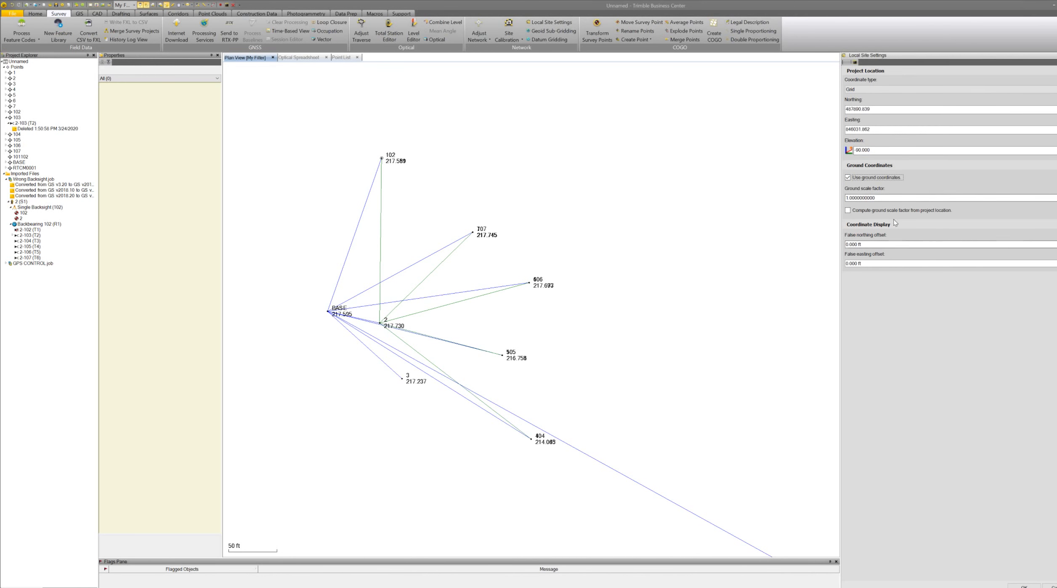
click(848, 210)
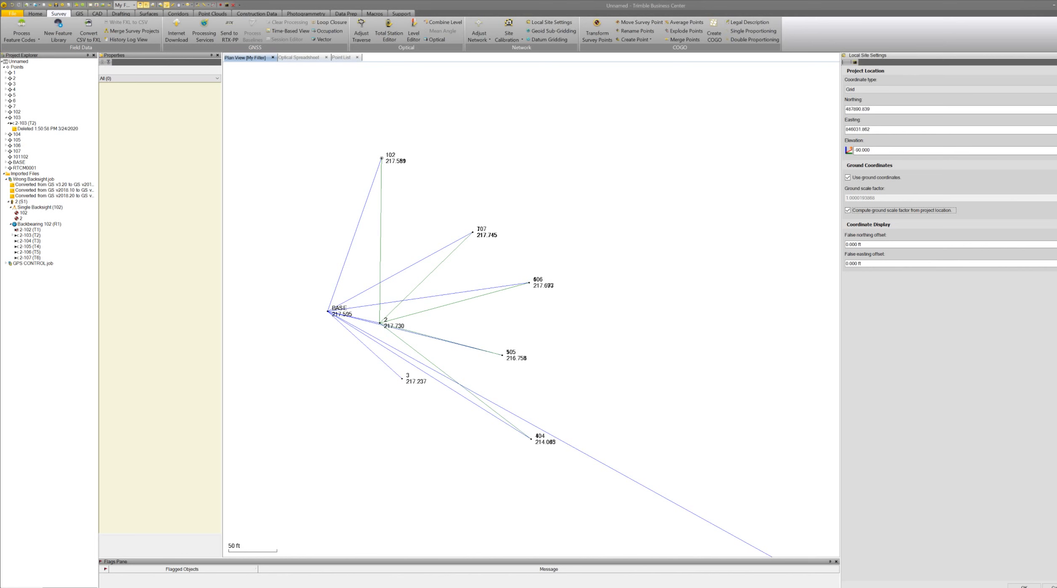
click(1024, 586)
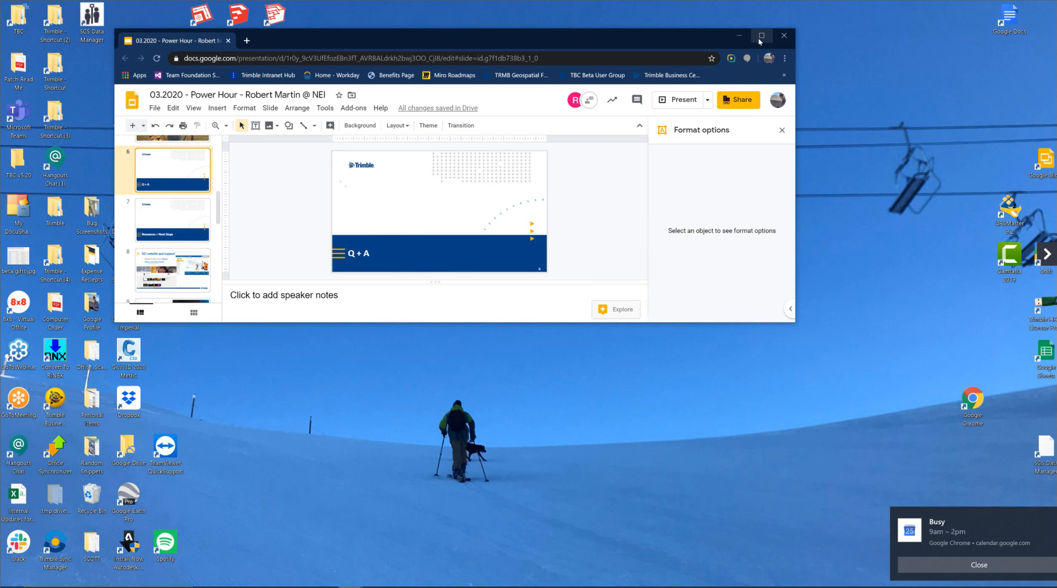
Switch to the Google Slides presentation, present from the Q + A slide and advance two slides.
click(761, 36)
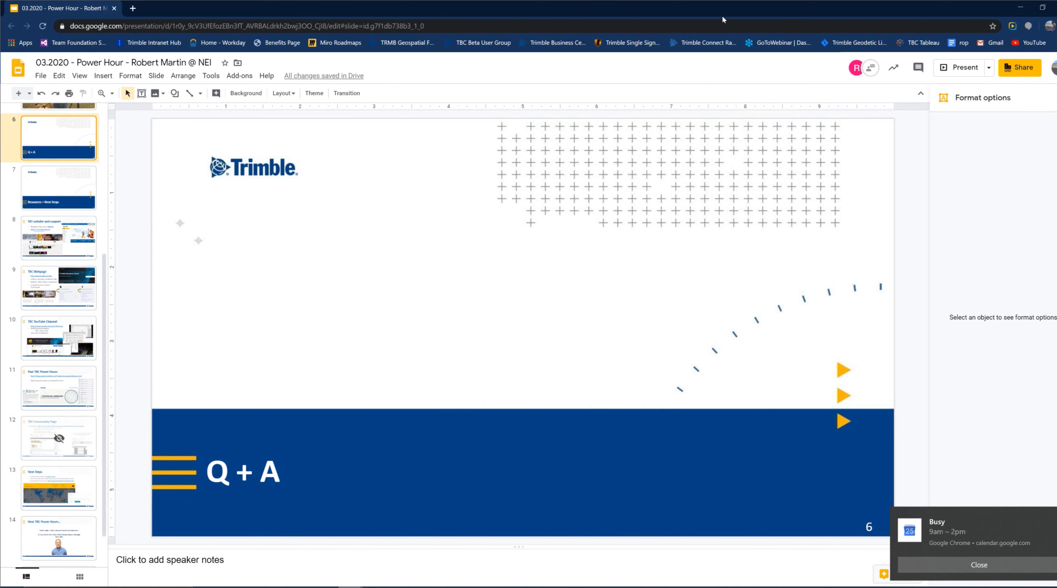
key(ctrl+Return)
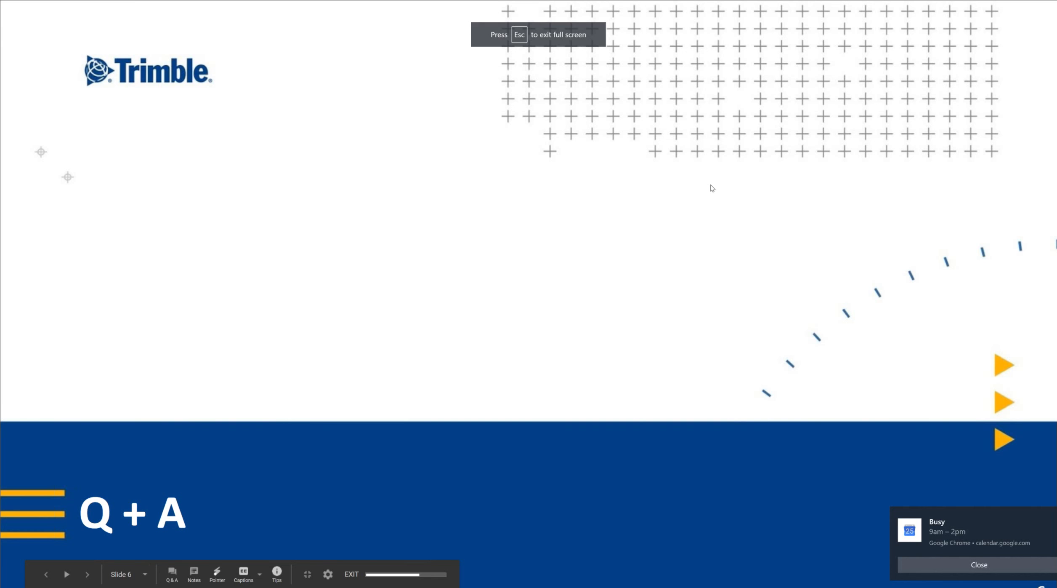
key(Right)
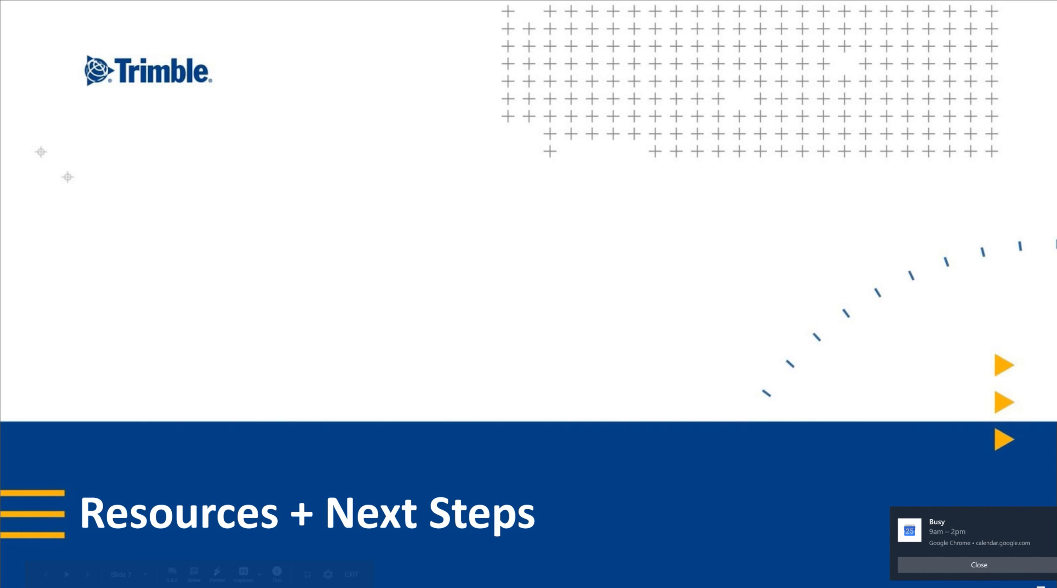
key(Right)
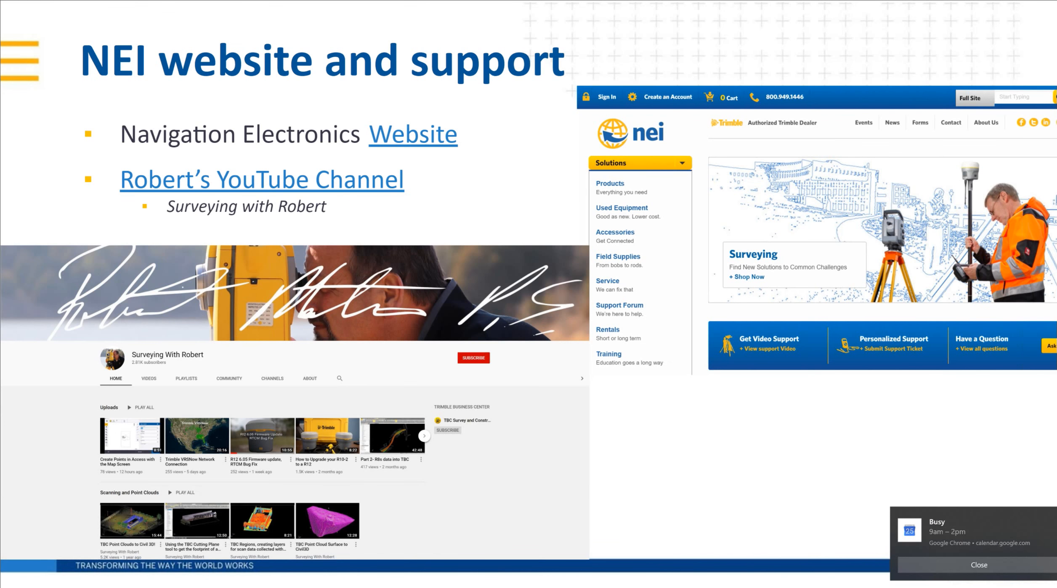